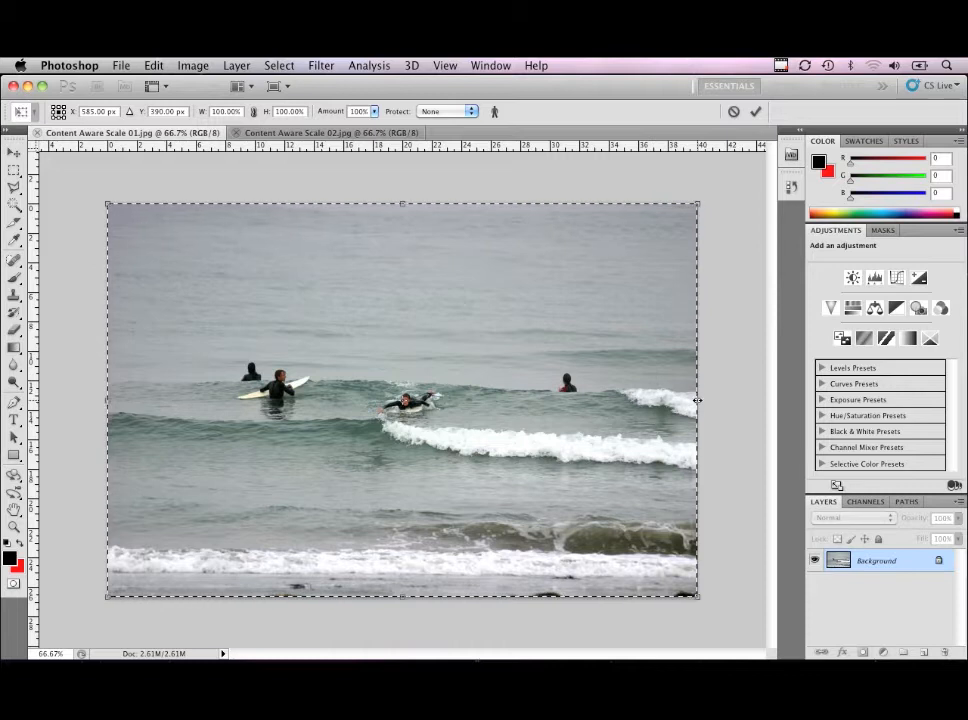
Step: Content-aware scale the surfer image horizontally to about 43% width, apply it, and switch to Content Aware Scale 02.jpg
{"action": "left_click_drag", "start_coordinate": [686, 400], "coordinate": [360, 398]}
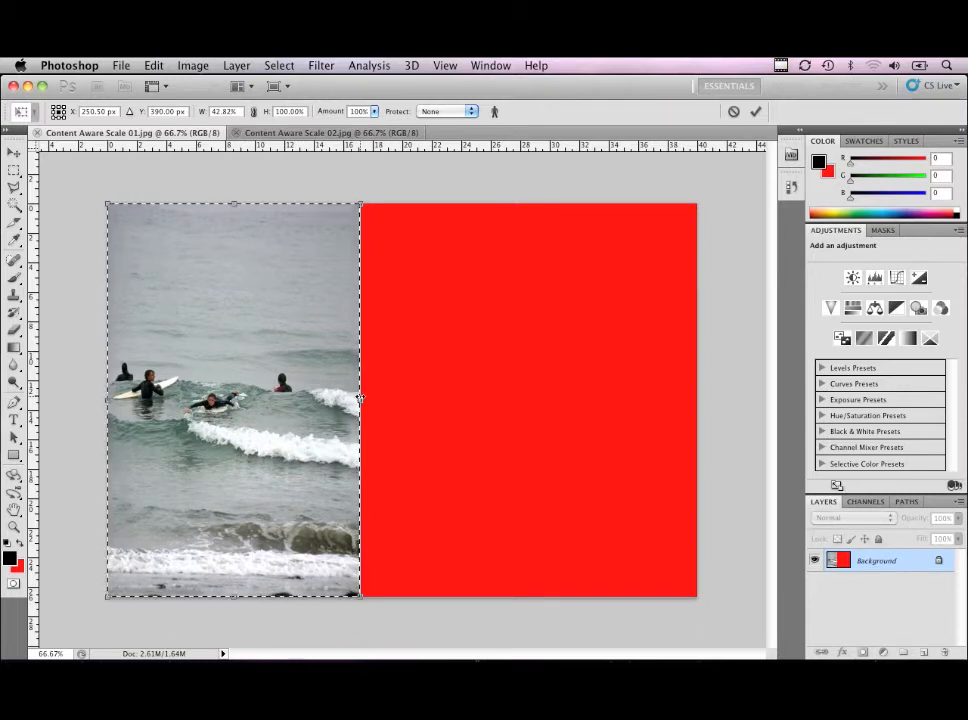
{"action": "key", "text": "Return"}
{"action": "key", "text": "c"}
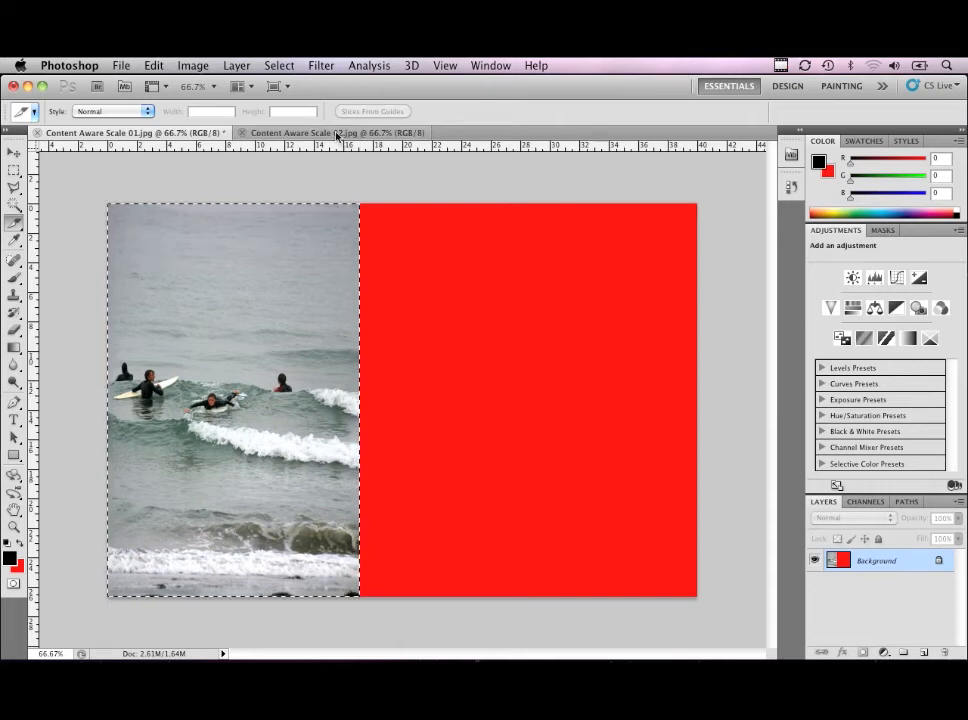
{"action": "left_click", "coordinate": [337, 133]}
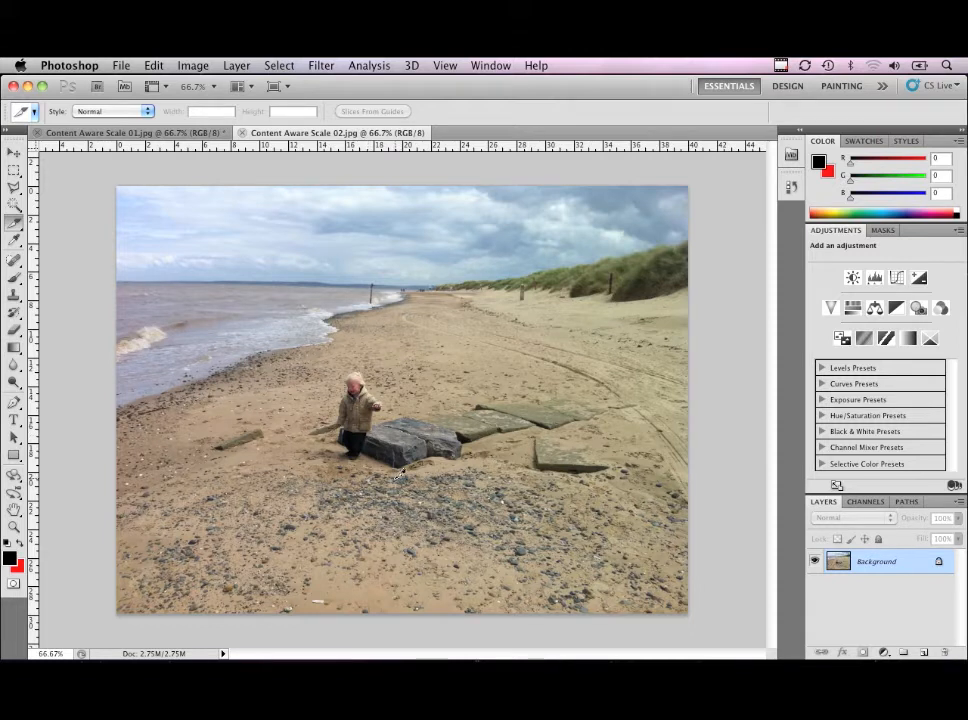
Step: Try content-aware scaling the whole beach image down to about 48% width, and widen it back to about 99%
{"action": "key", "text": "super+a"}
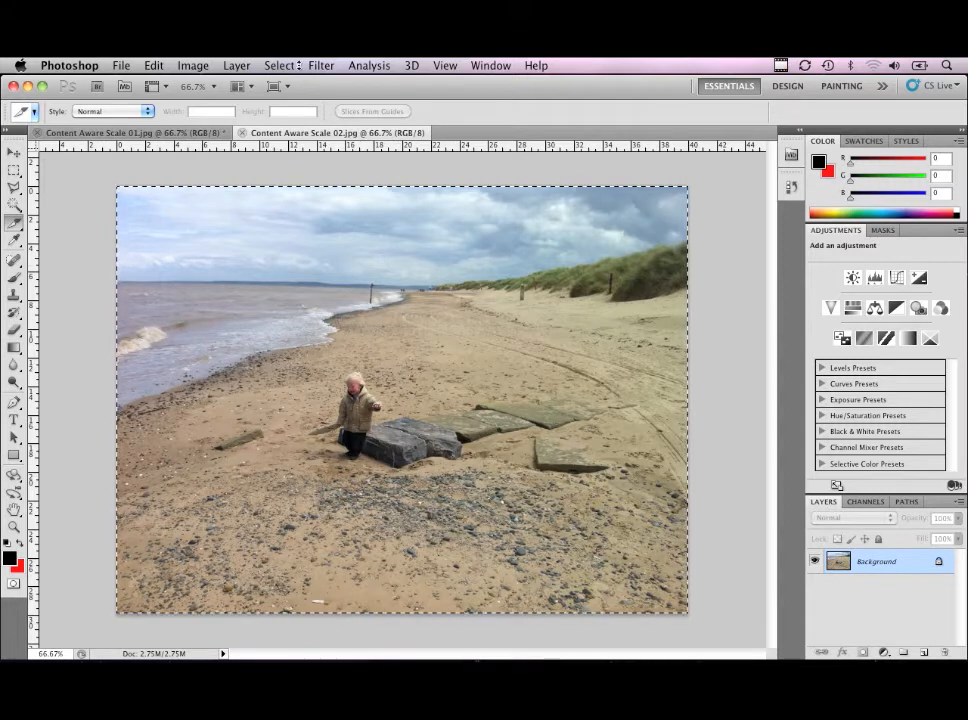
{"action": "left_click", "coordinate": [158, 65]}
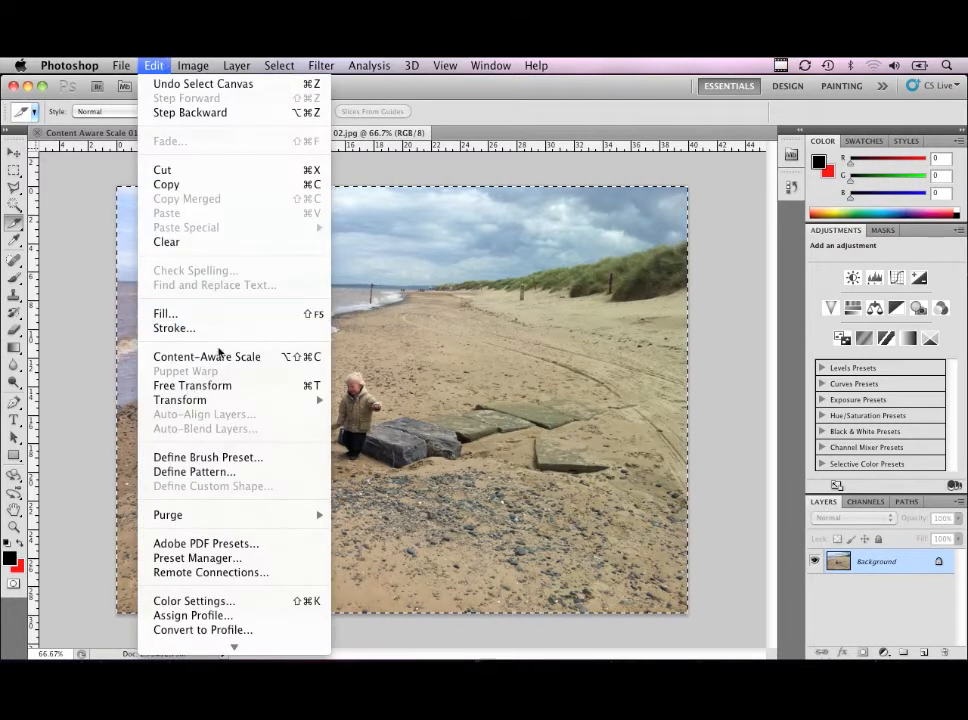
{"action": "left_click", "coordinate": [225, 358]}
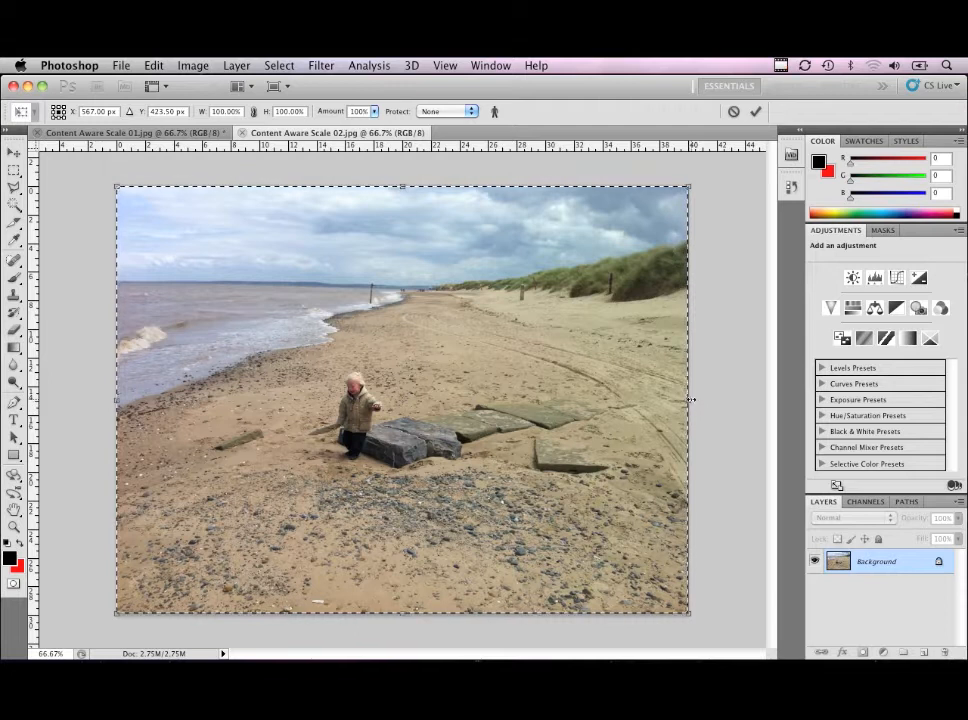
{"action": "left_click_drag", "start_coordinate": [690, 399], "coordinate": [396, 390]}
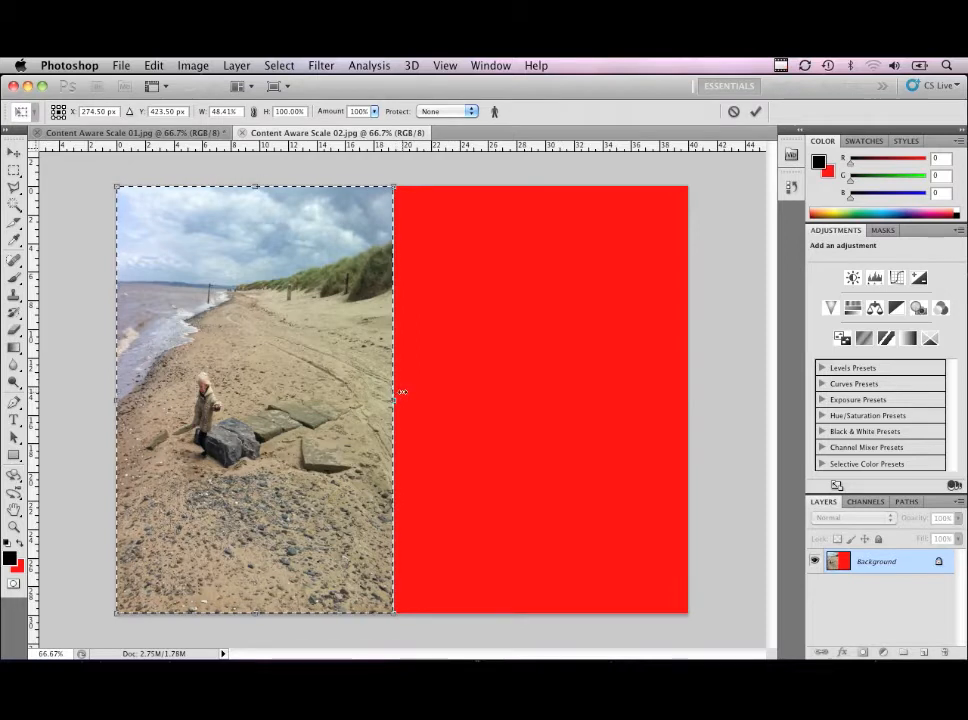
{"action": "left_click_drag", "start_coordinate": [395, 400], "coordinate": [684, 388]}
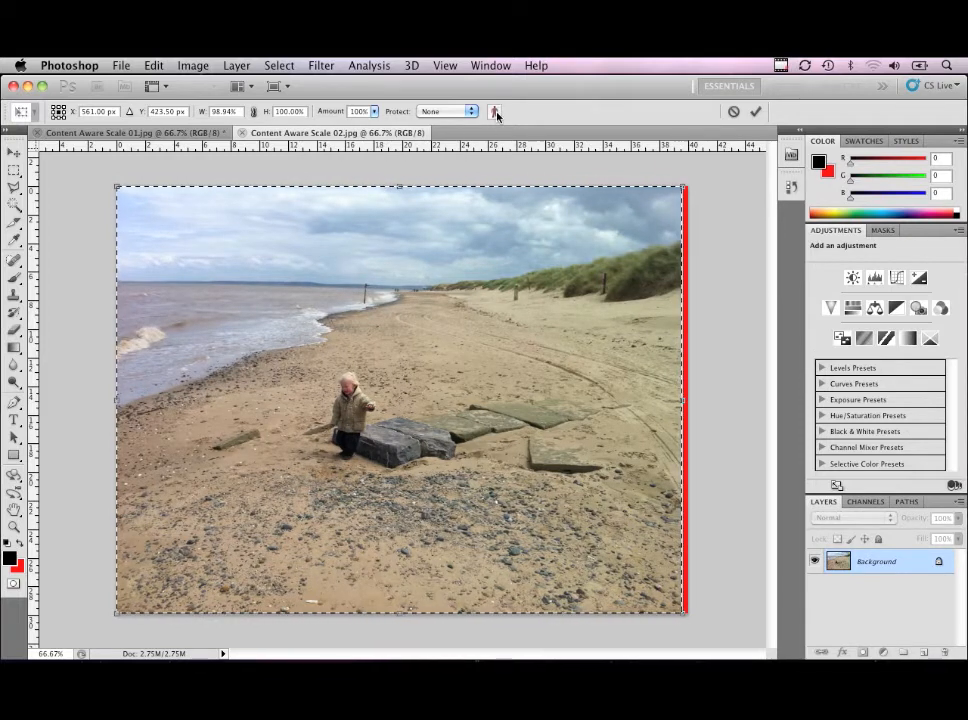
Step: Try skin tone protection on the beach image's content-aware scale, return it to 100% width, and cancel the scaling and selection
{"action": "key", "text": "super+1"}
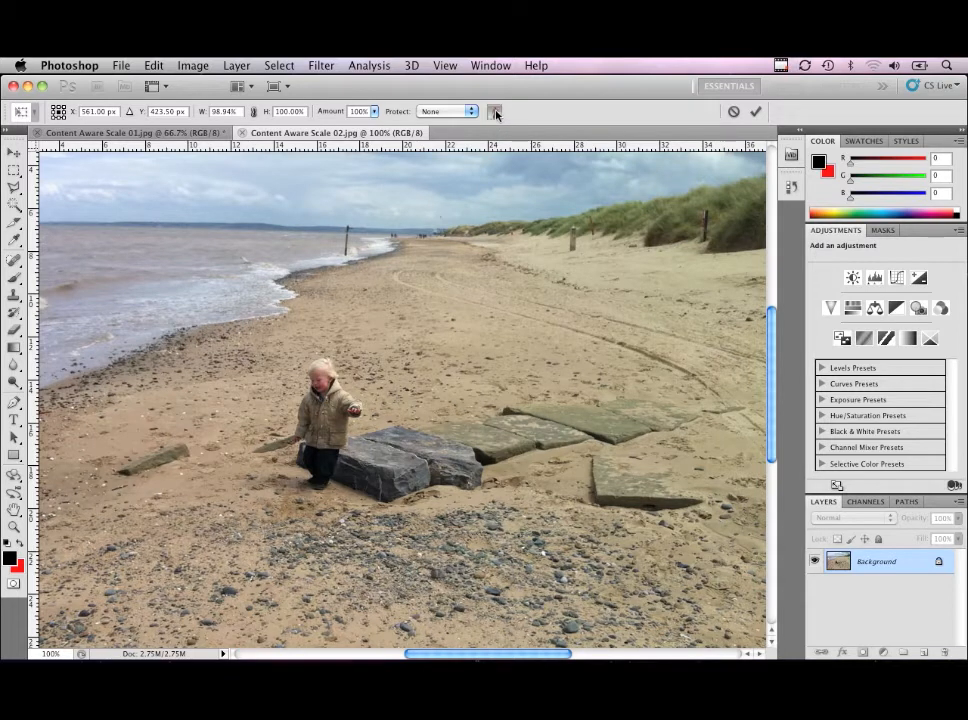
{"action": "left_click", "coordinate": [495, 112]}
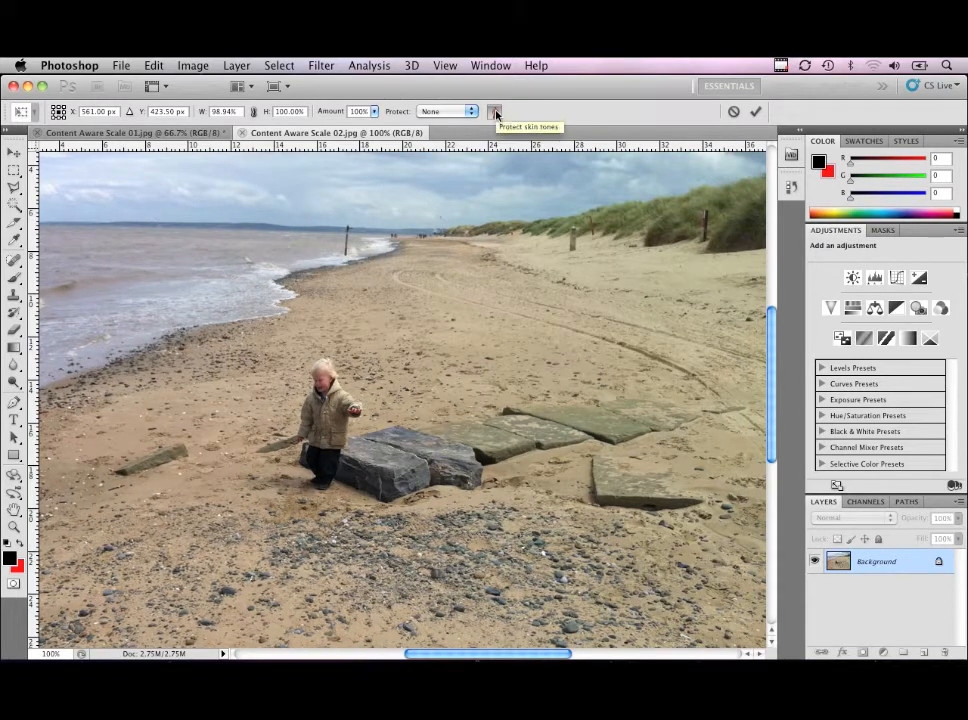
{"action": "left_click", "coordinate": [518, 318], "text": "alt"}
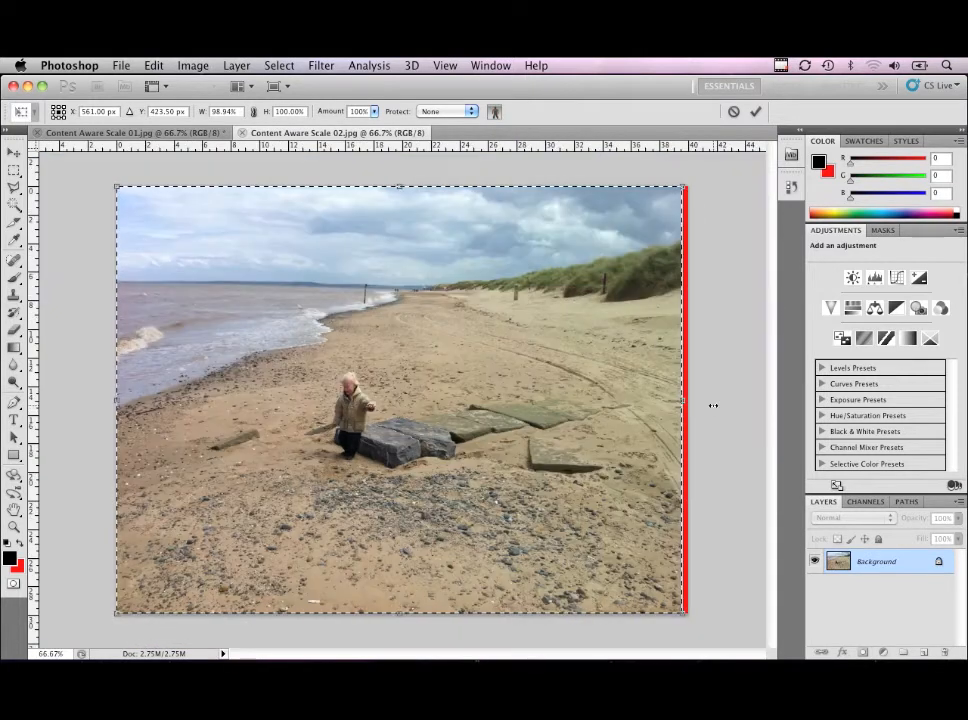
{"action": "mouse_move", "coordinate": [685, 403]}
{"action": "left_mouse_down"}
{"action": "mouse_move", "coordinate": [499, 394]}
{"action": "mouse_move", "coordinate": [690, 392]}
{"action": "left_mouse_up"}
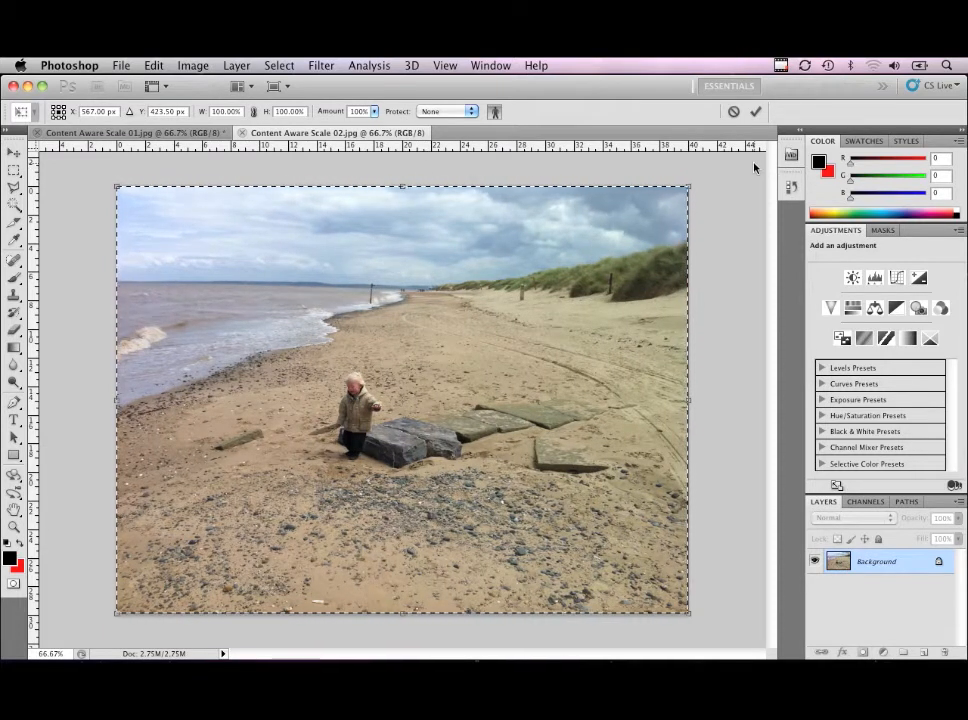
{"action": "key", "text": "Escape"}
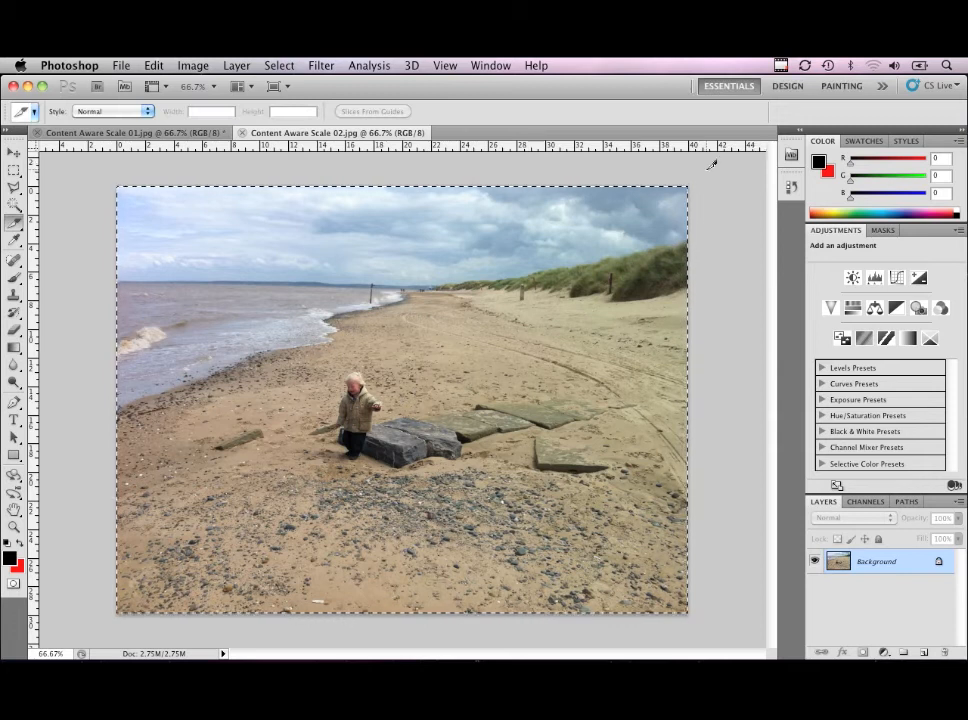
{"action": "left_click", "coordinate": [280, 65]}
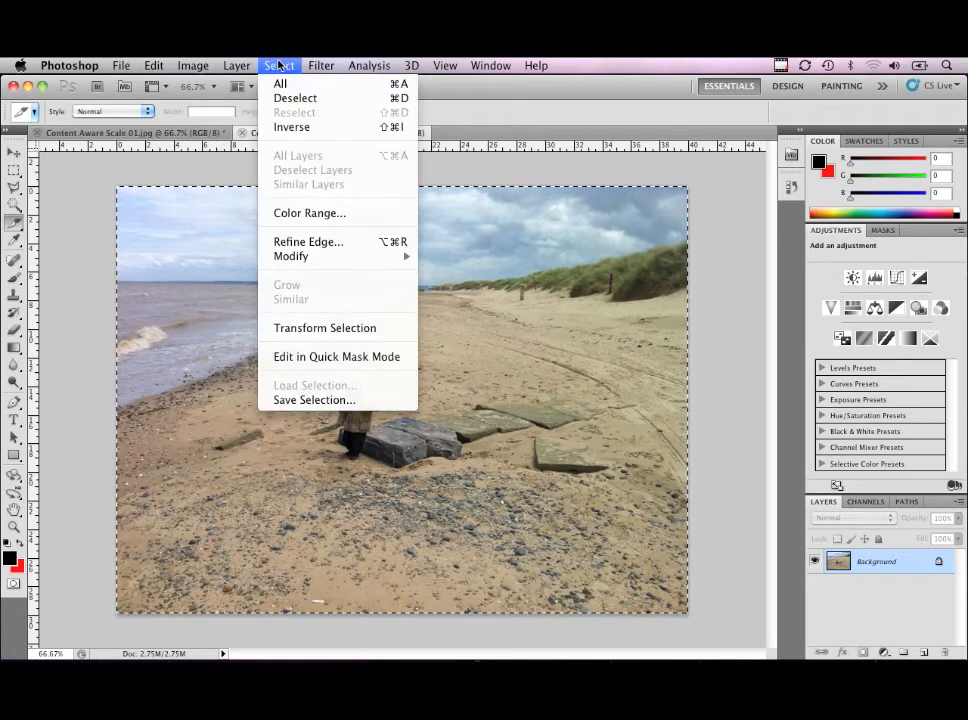
{"action": "left_click", "coordinate": [295, 98]}
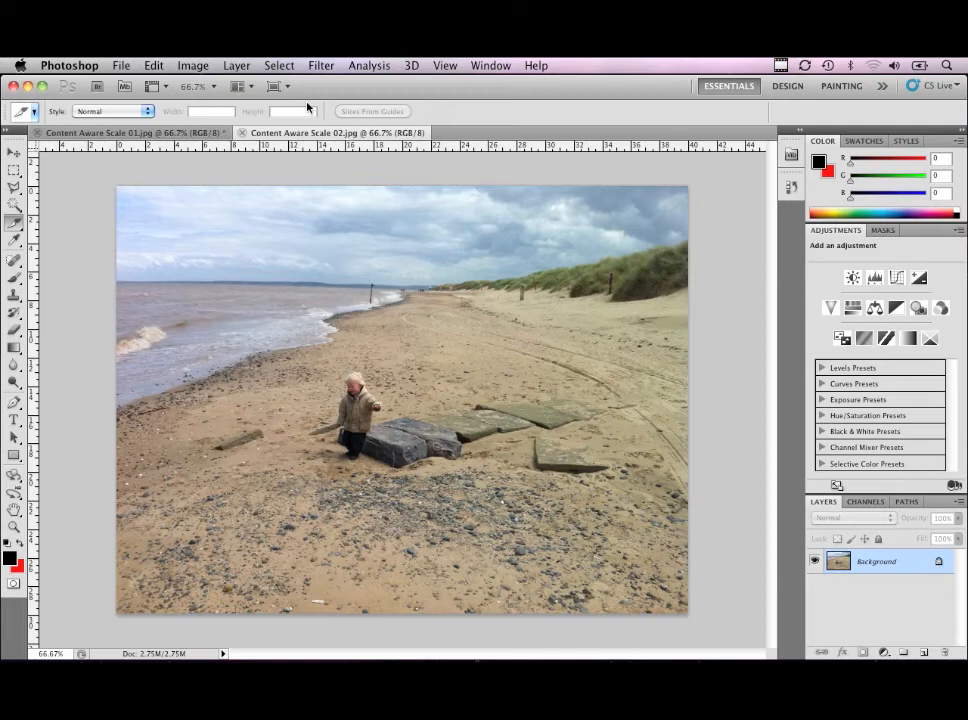
Step: Outline the child on the beach loosely with a Polygonal Lasso selection, including the outstretched arm and feet
{"action": "left_click", "coordinate": [360, 411]}
{"action": "left_click", "coordinate": [395, 393]}
{"action": "left_click", "coordinate": [414, 408]}
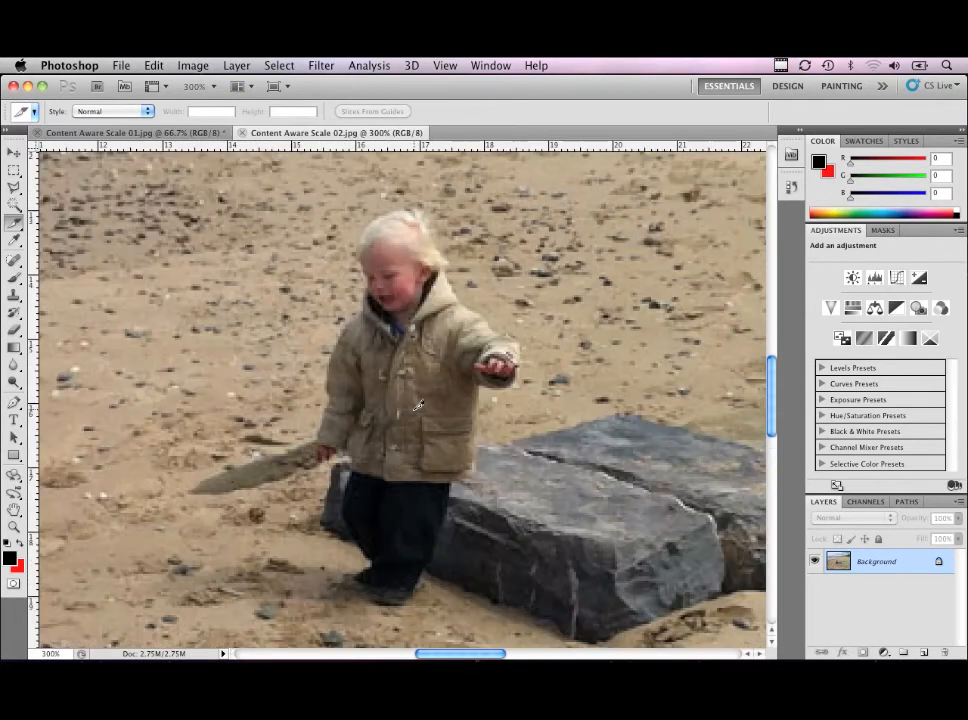
{"action": "left_click", "coordinate": [418, 405], "text": "alt"}
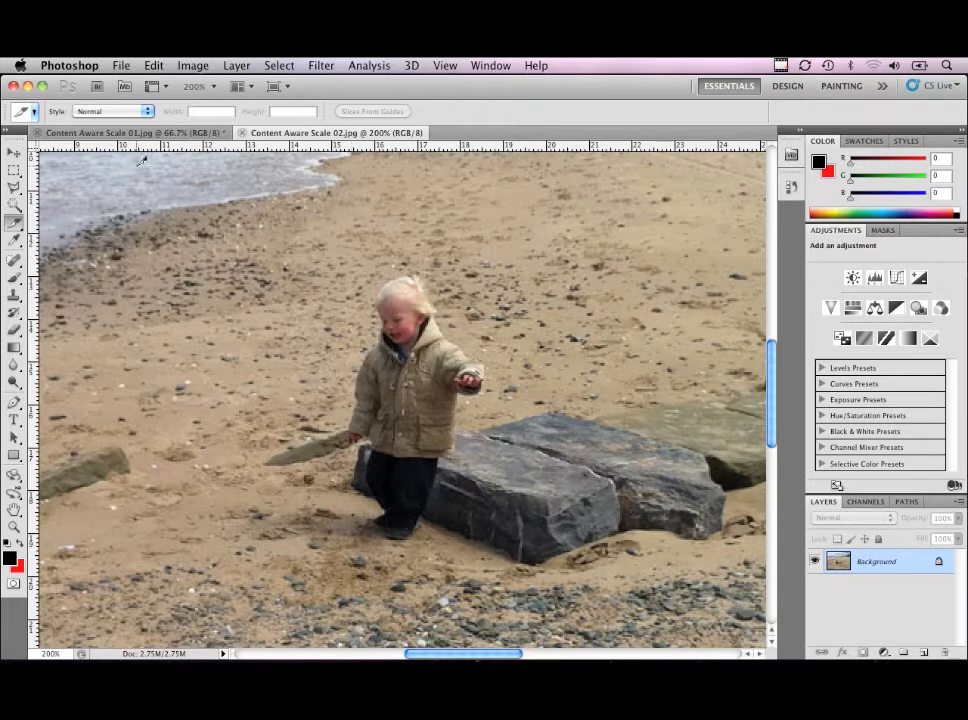
{"action": "left_click", "coordinate": [13, 189]}
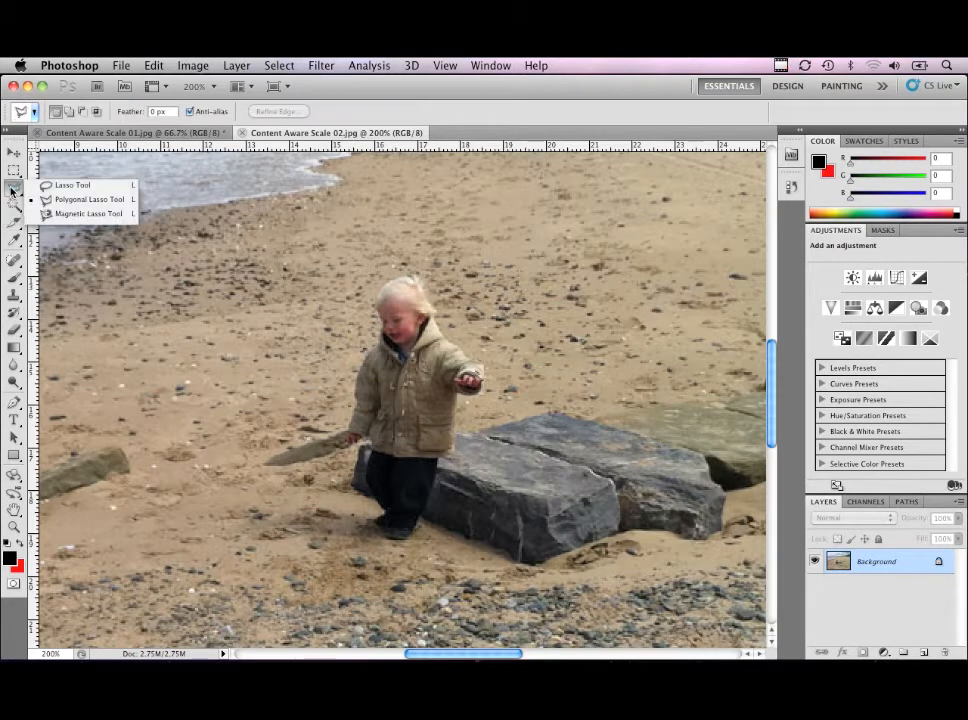
{"action": "left_click", "coordinate": [84, 198]}
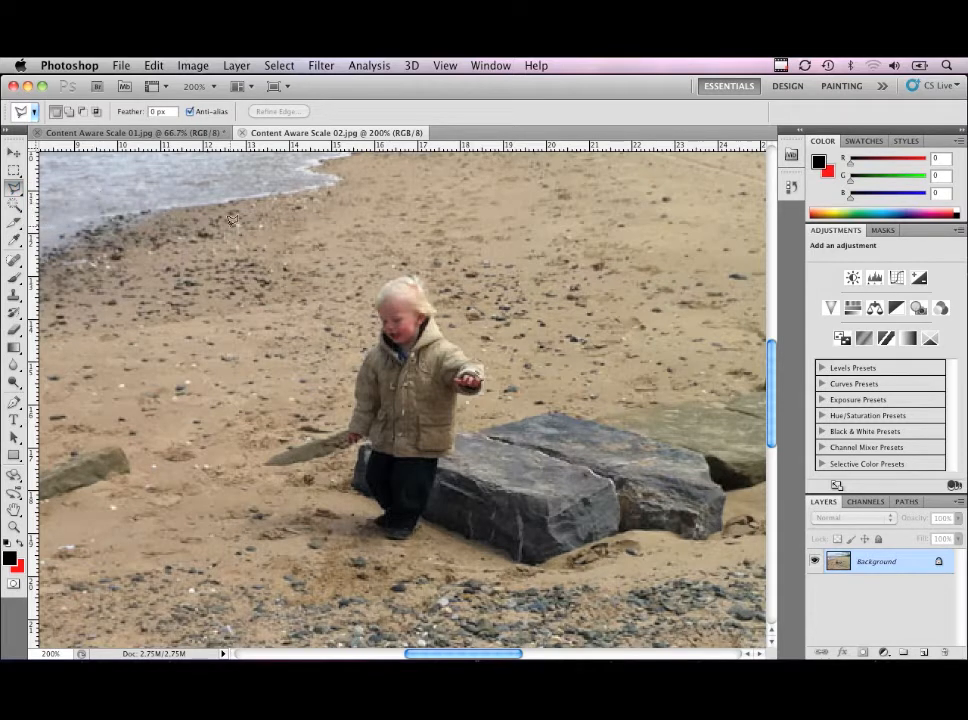
{"action": "left_click", "coordinate": [376, 257]}
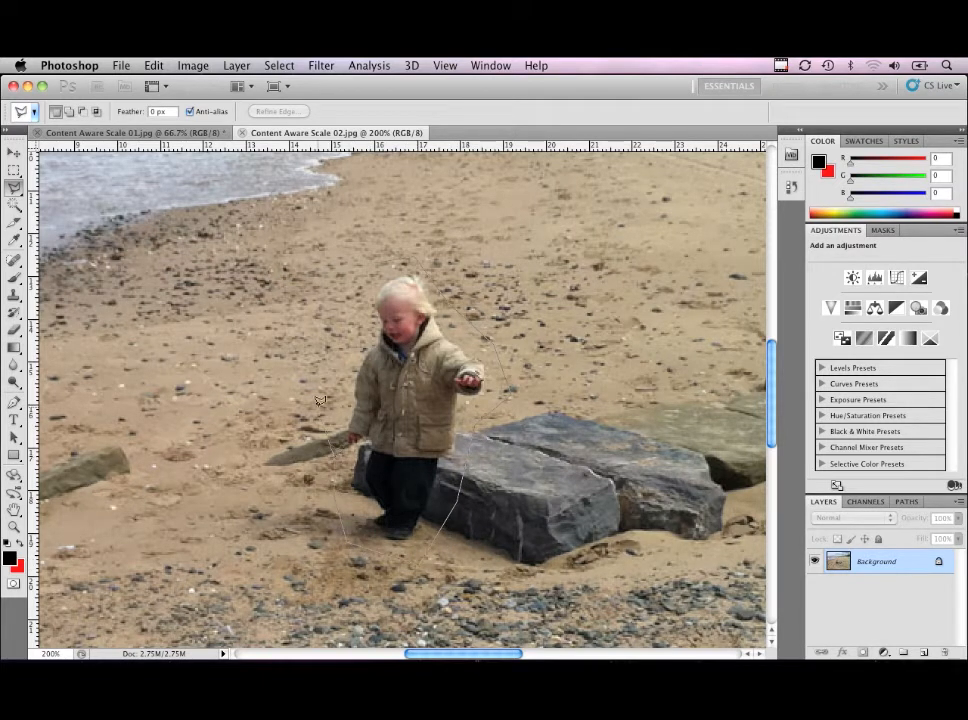
{"action": "left_click", "coordinate": [380, 255]}
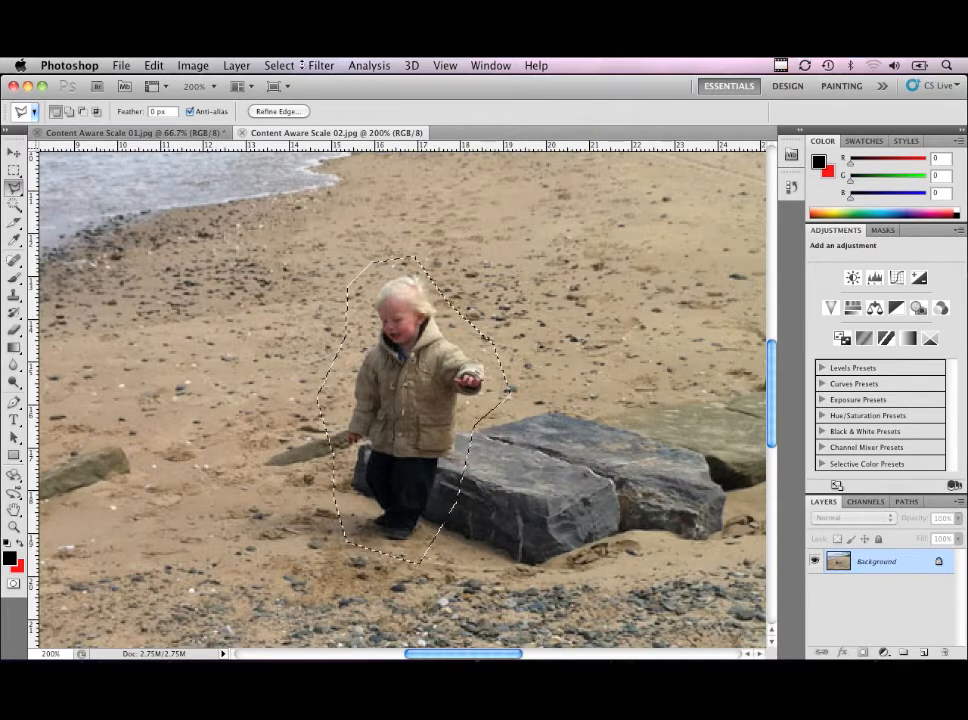
Step: Save the selection around the child as a new channel named with the child's first name, and deselect it
{"action": "left_click", "coordinate": [284, 66]}
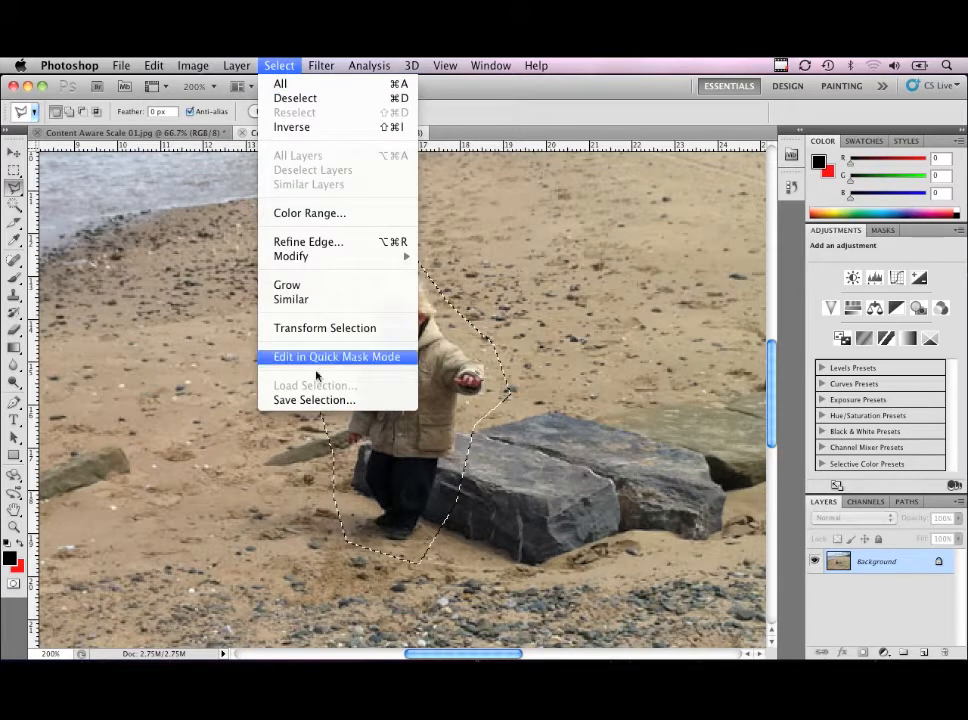
{"action": "left_click", "coordinate": [317, 400]}
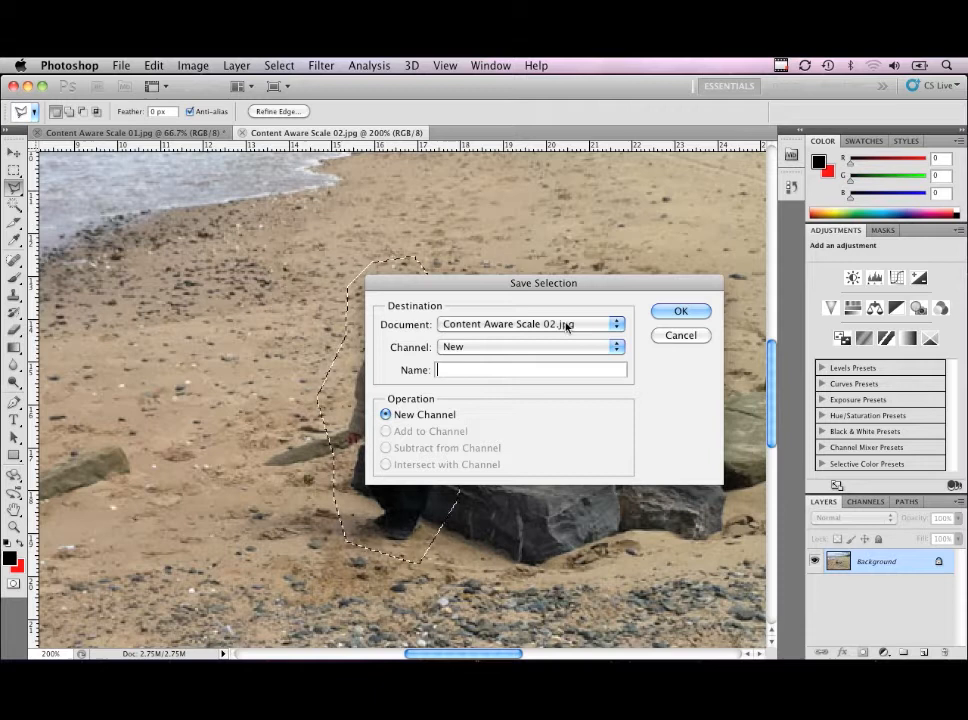
{"action": "type", "text": "James"}
{"action": "left_click", "coordinate": [682, 311]}
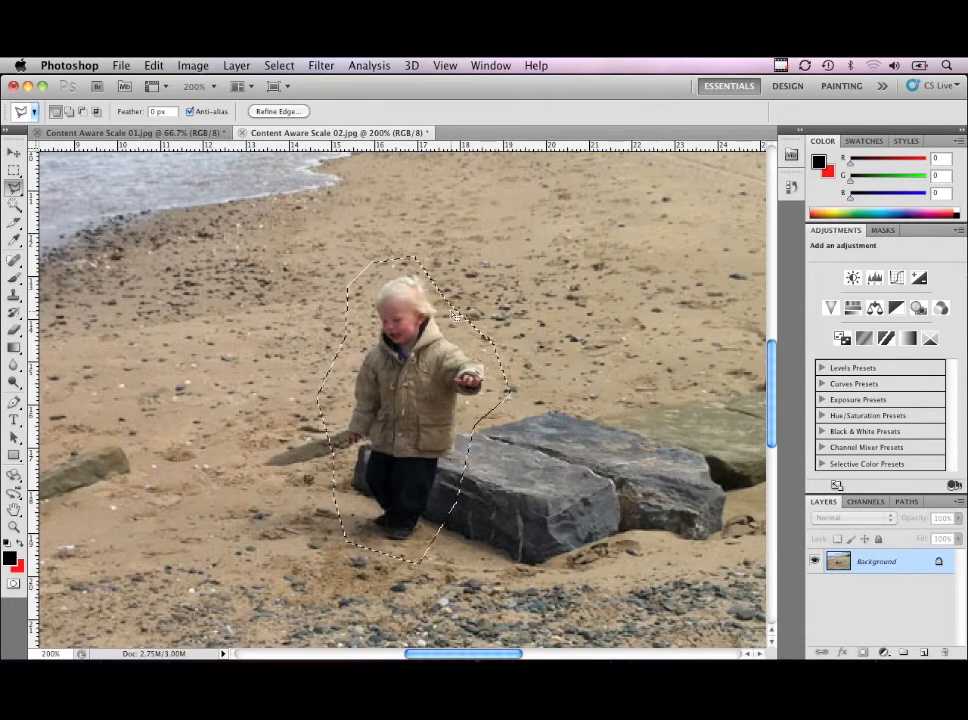
{"action": "key", "text": "super+d"}
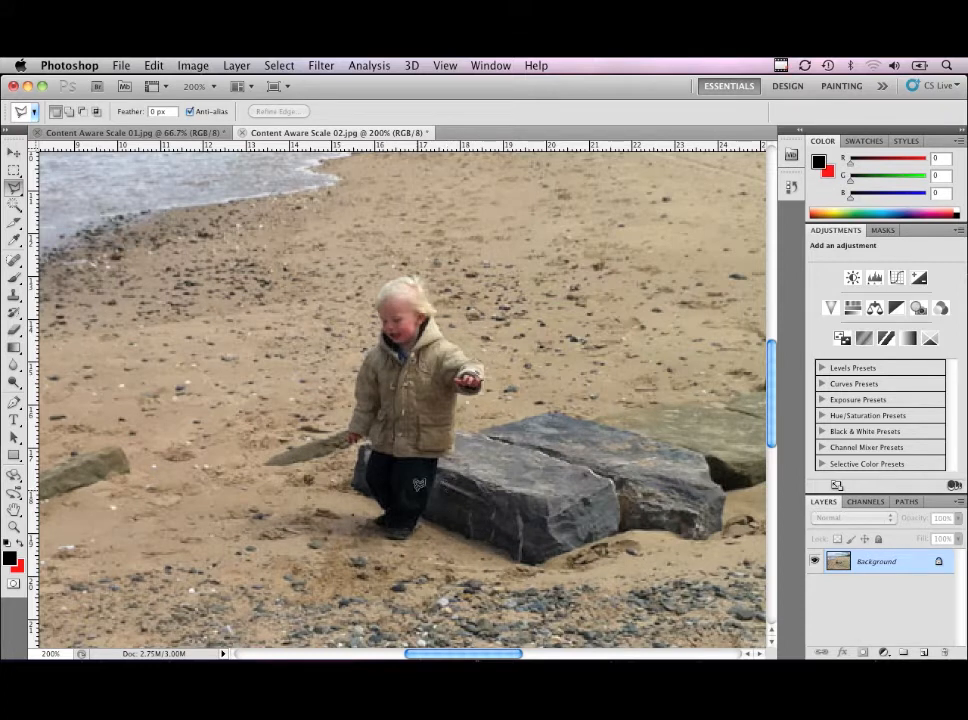
Step: Select the entire beach image and content-aware scale it horizontally to about 90% width
{"action": "left_click", "coordinate": [504, 381], "text": "alt"}
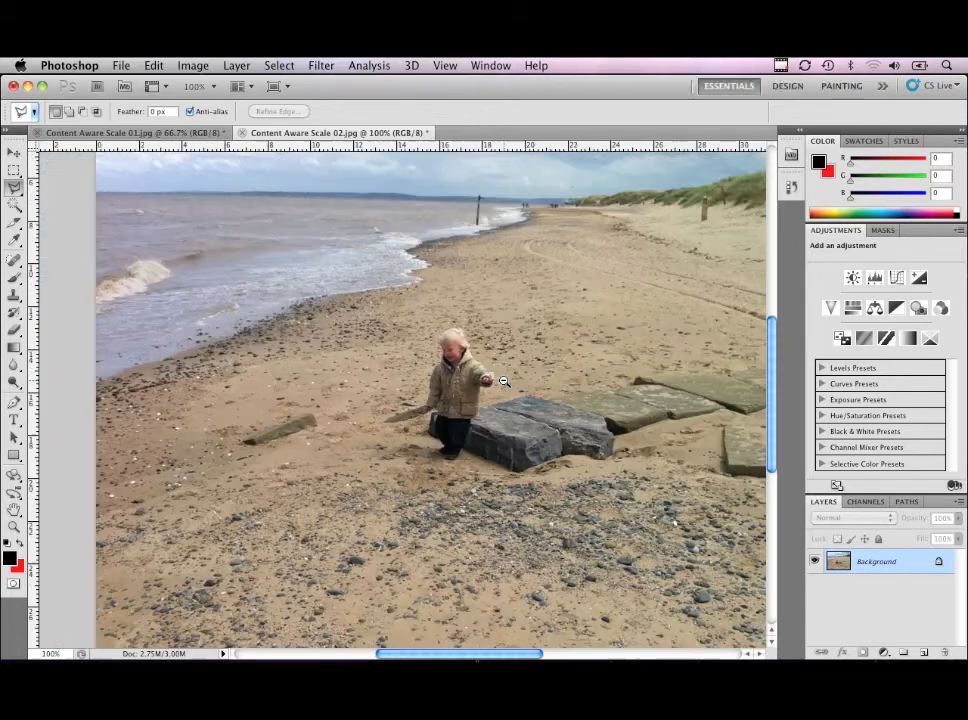
{"action": "left_click", "coordinate": [504, 381], "text": "alt"}
{"action": "key", "text": "super+a"}
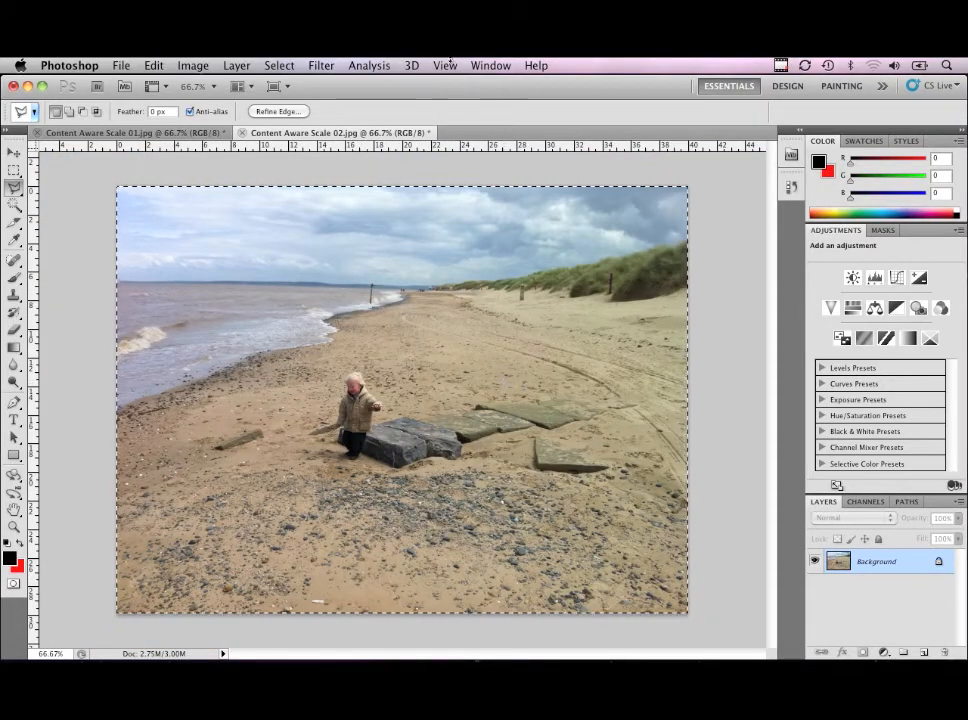
{"action": "left_click", "coordinate": [190, 66]}
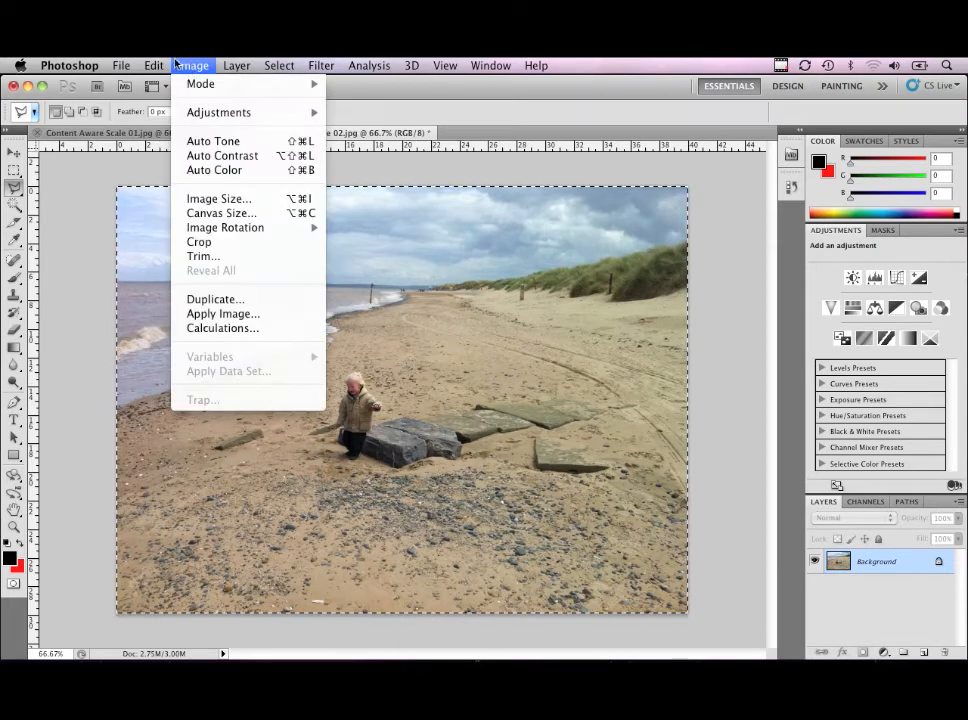
{"action": "mouse_move", "coordinate": [153, 65]}
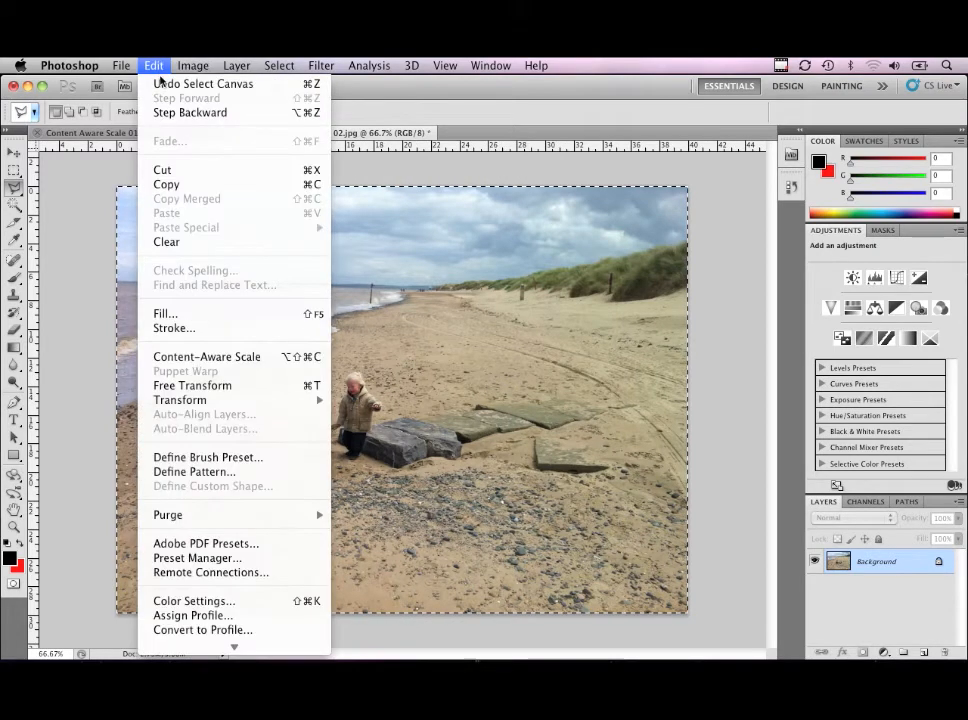
{"action": "left_click", "coordinate": [206, 357]}
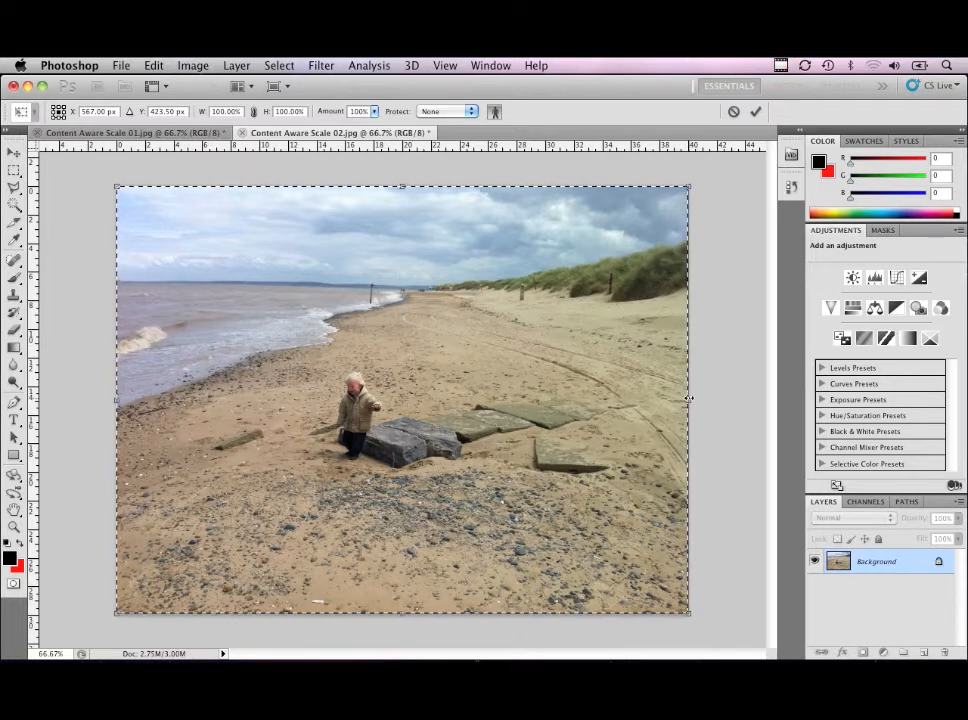
{"action": "left_click_drag", "start_coordinate": [689, 398], "coordinate": [631, 399]}
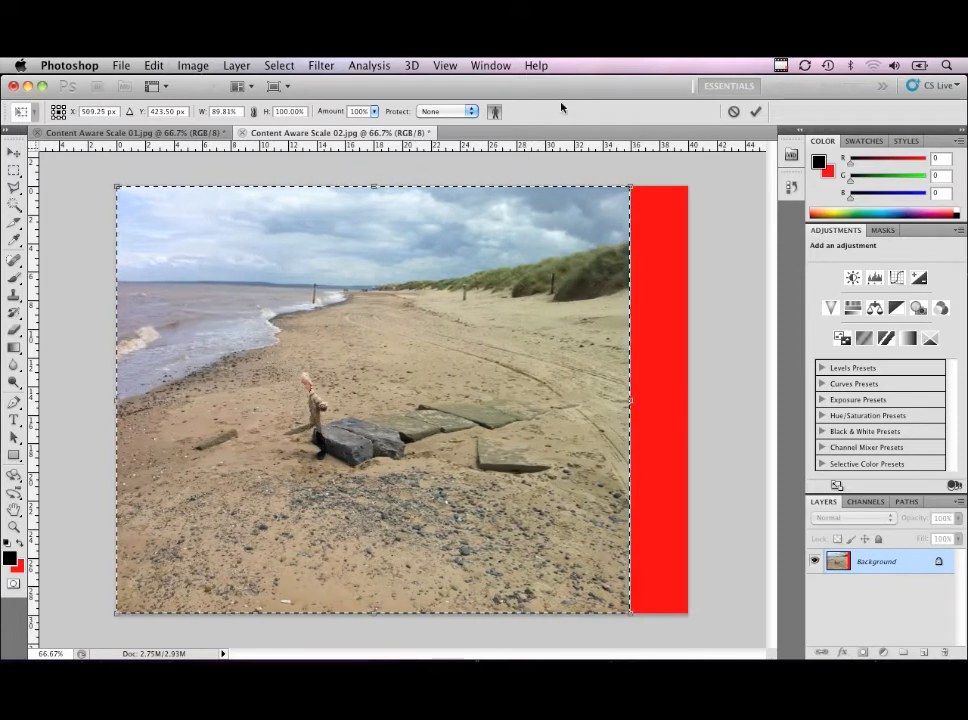
Step: Switch the protection from skin tones to the child's saved channel, narrow the image to about 36% width, and widen it to about 88%
{"action": "left_click", "coordinate": [493, 113]}
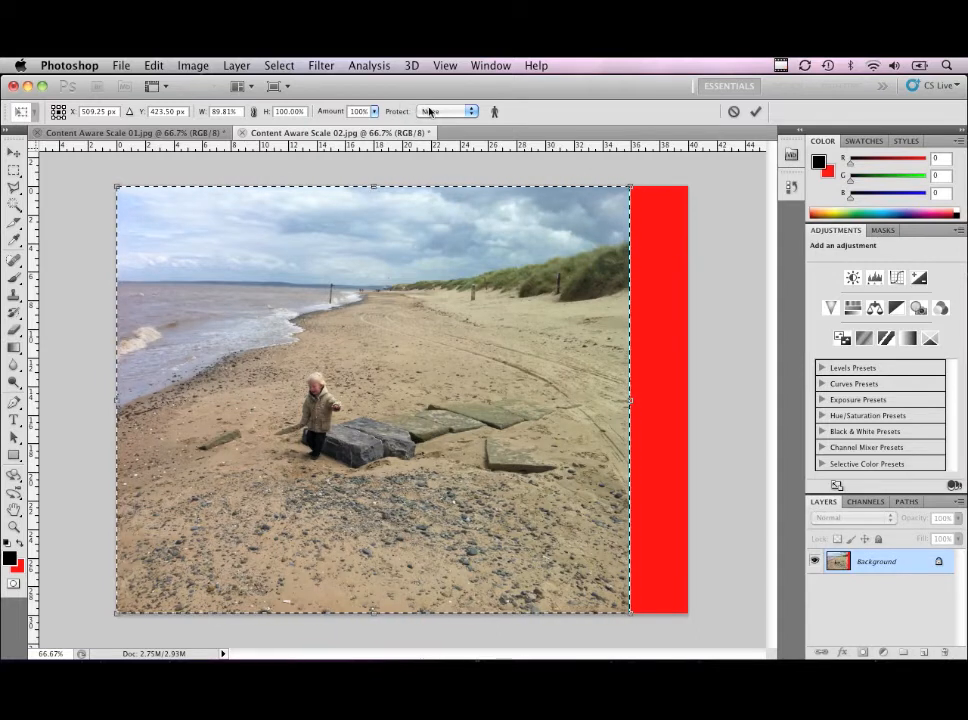
{"action": "left_click", "coordinate": [436, 115]}
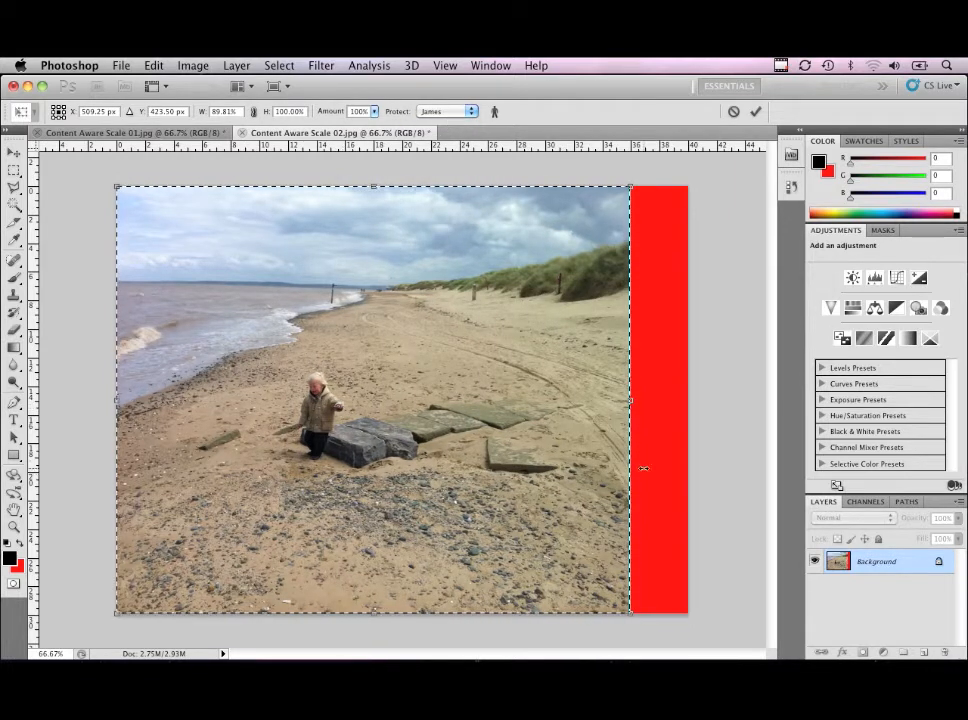
{"action": "left_click_drag", "start_coordinate": [583, 401], "coordinate": [440, 406]}
{"action": "left_click_drag", "start_coordinate": [378, 408], "coordinate": [323, 407]}
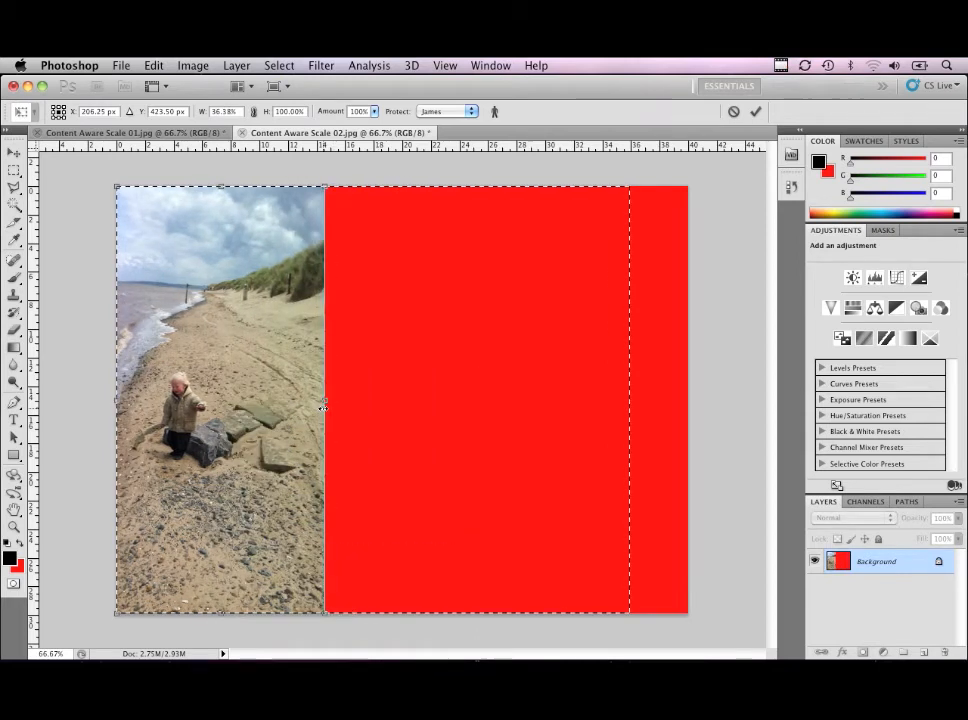
{"action": "left_click_drag", "start_coordinate": [323, 407], "coordinate": [622, 402]}
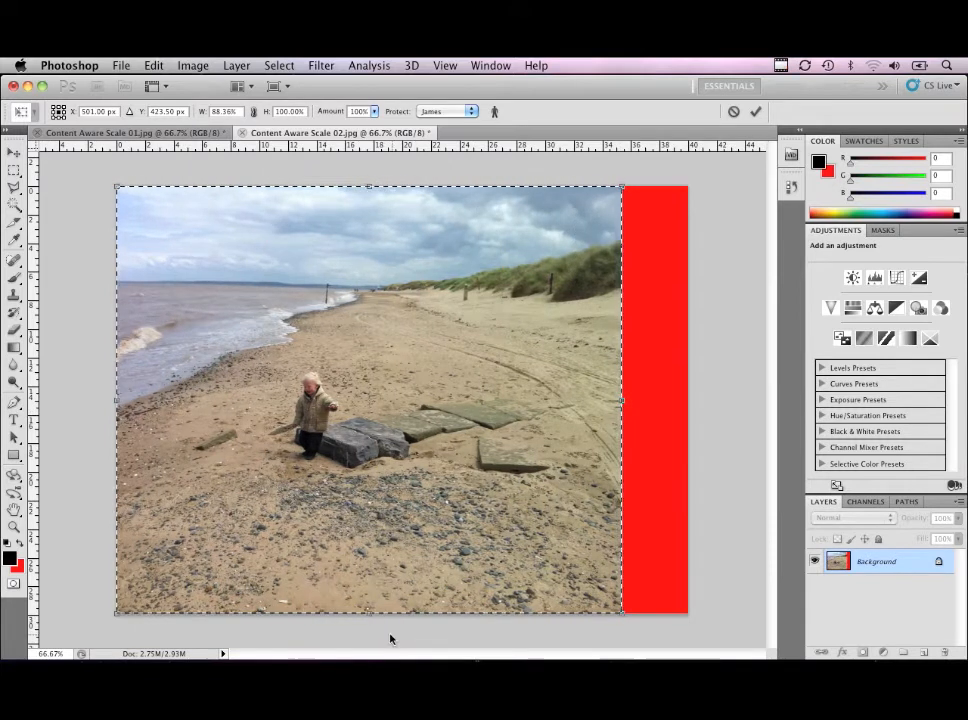
Step: Try the beach image at about 77% height, restore it to 100%, and apply the content-aware scale at about 127% width
{"action": "mouse_move", "coordinate": [367, 613]}
{"action": "left_mouse_down"}
{"action": "mouse_move", "coordinate": [365, 648]}
{"action": "mouse_move", "coordinate": [367, 627]}
{"action": "mouse_move", "coordinate": [367, 648]}
{"action": "mouse_move", "coordinate": [369, 637]}
{"action": "left_mouse_up"}
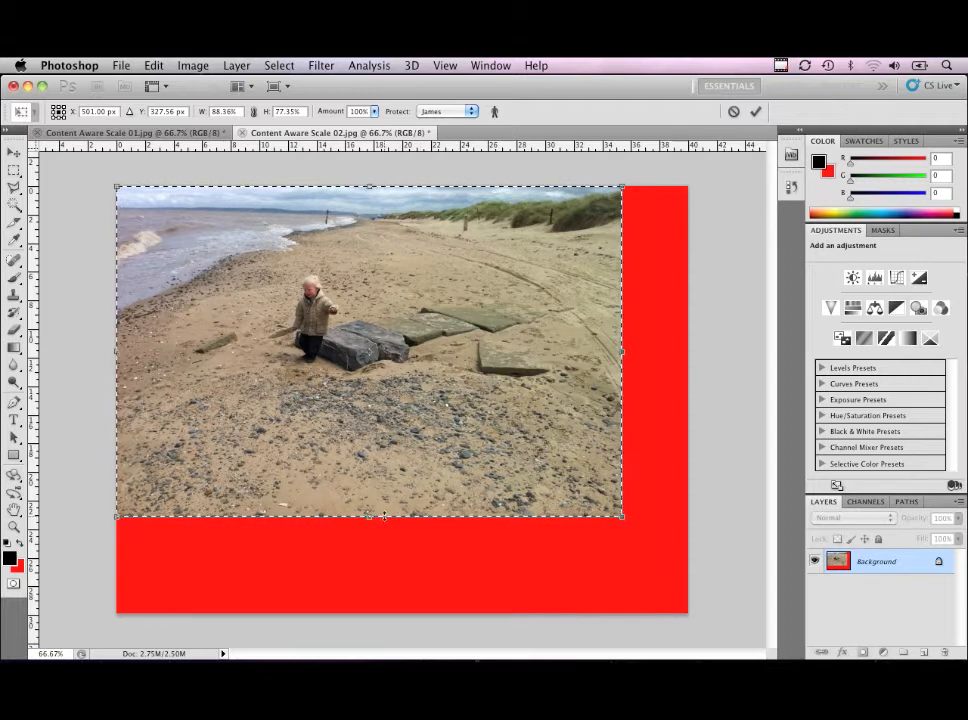
{"action": "left_click_drag", "start_coordinate": [368, 517], "coordinate": [361, 613]}
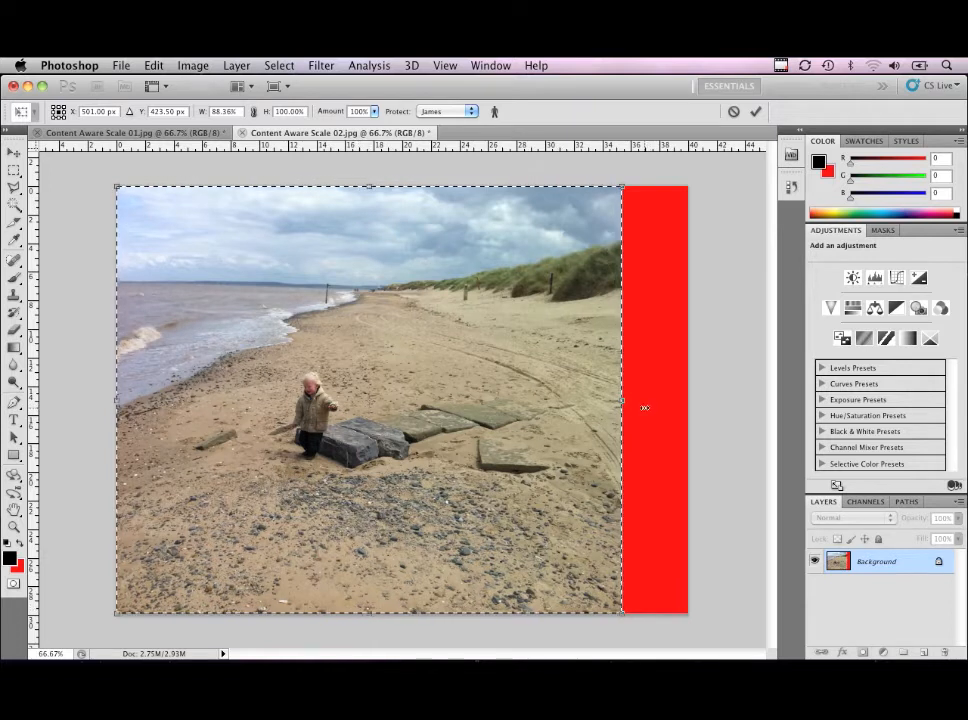
{"action": "left_click_drag", "start_coordinate": [620, 400], "coordinate": [686, 399]}
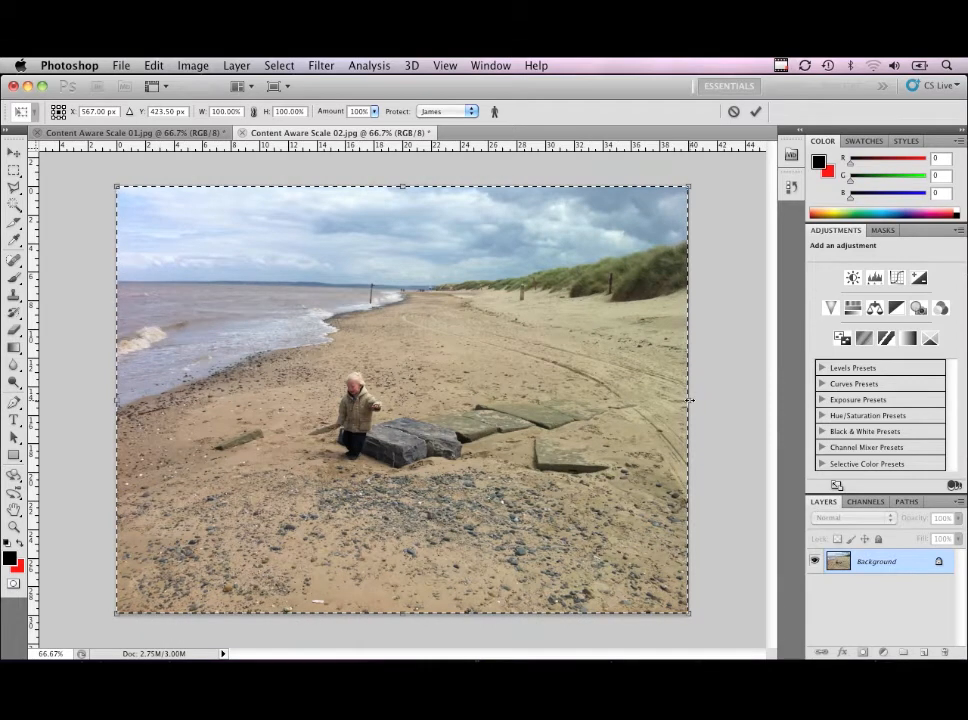
{"action": "left_click_drag", "start_coordinate": [712, 399], "coordinate": [841, 396]}
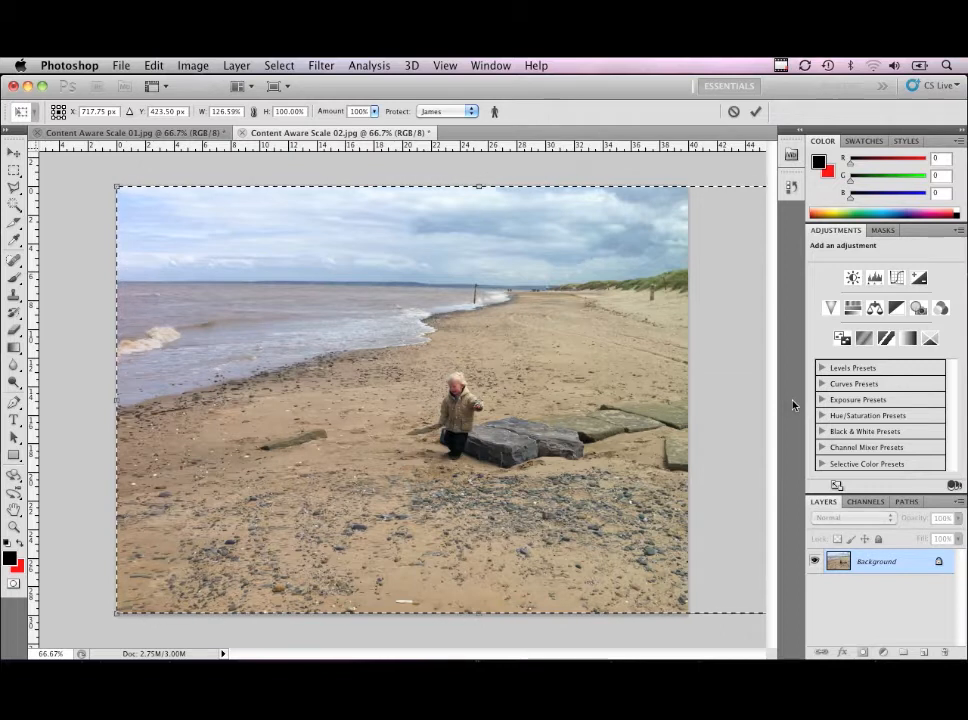
{"action": "key", "text": "Return"}
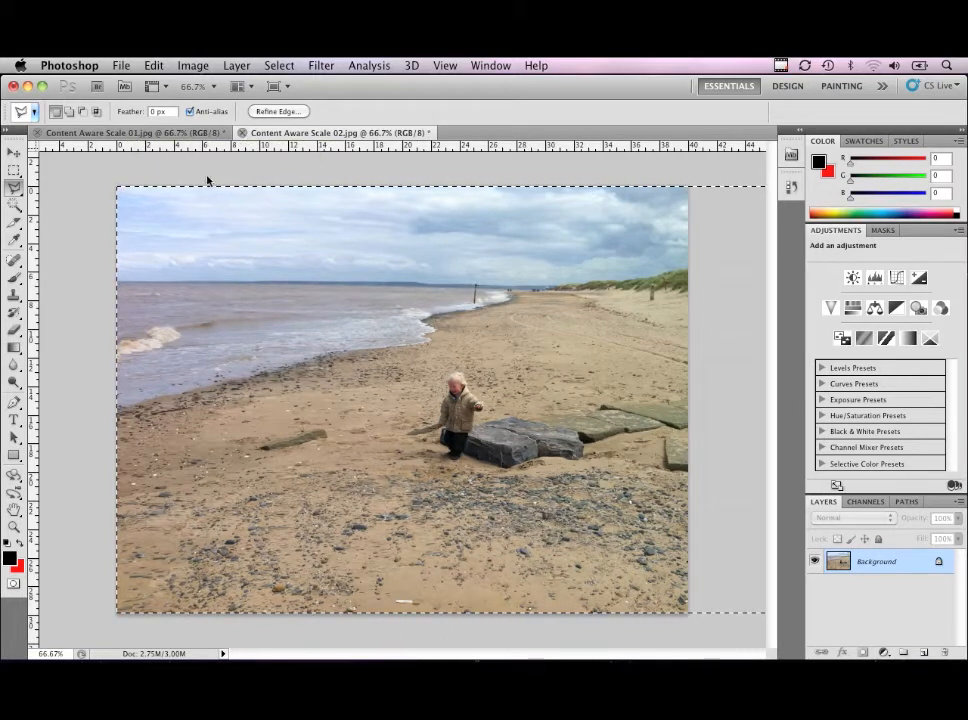
Step: Close both Content Aware Scale images without saving the changes
{"action": "key", "text": "super+w"}
{"action": "left_click", "coordinate": [432, 287]}
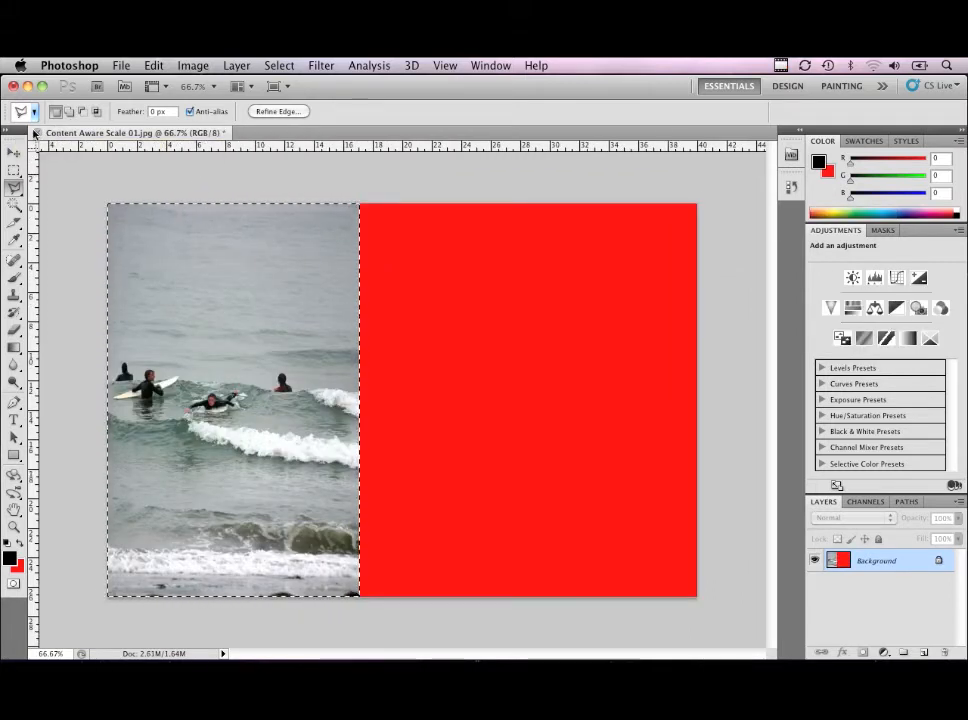
{"action": "key", "text": "super+w"}
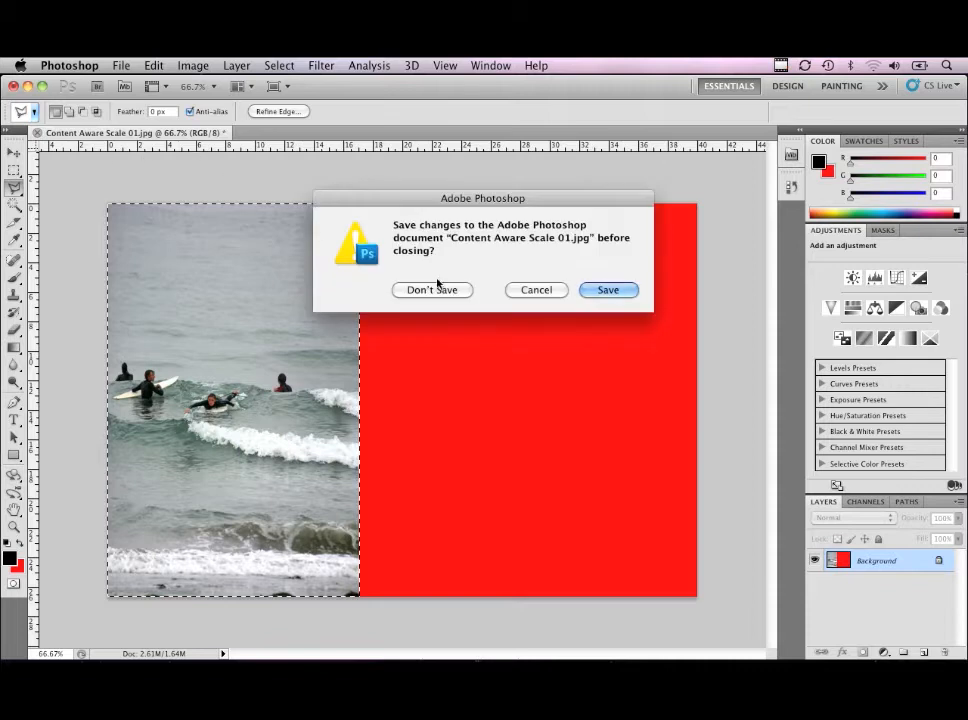
{"action": "left_click", "coordinate": [436, 287]}
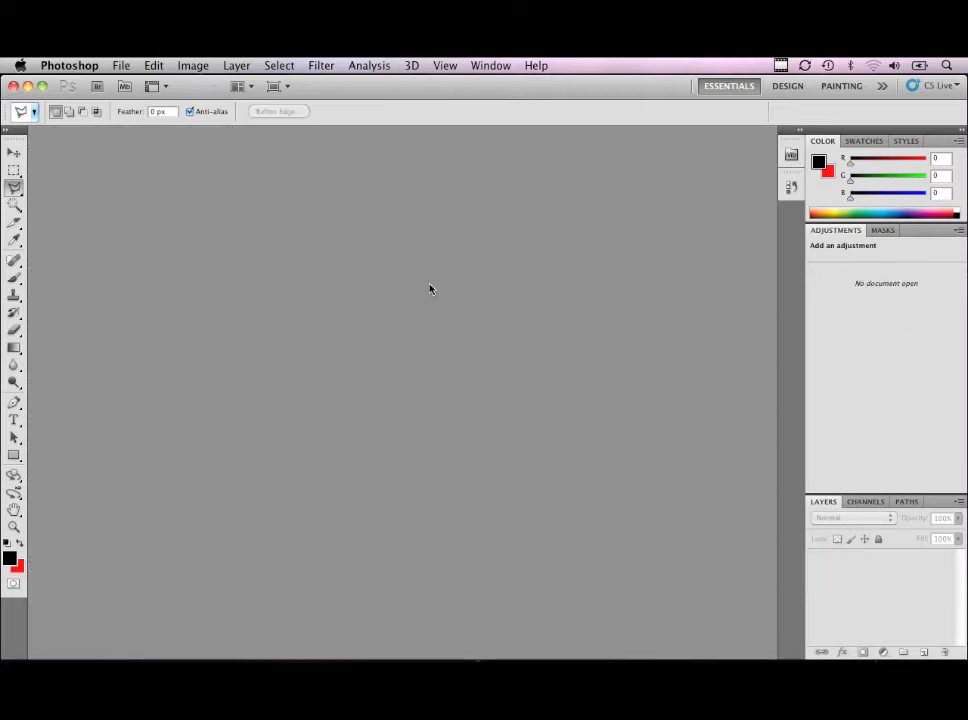
Step: Open Content Aware fill 01.jpg and Content Aware fill 02.psd together from the Content Aware Fill folder inside Content Aware presentation
{"action": "double_click", "coordinate": [430, 289]}
{"action": "left_click", "coordinate": [405, 142]}
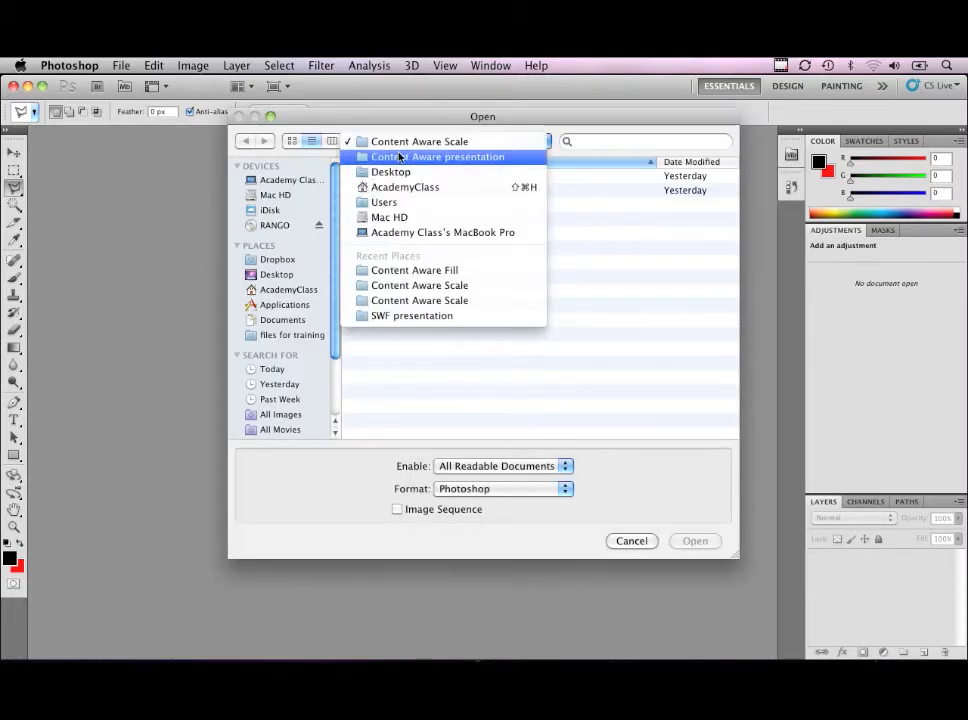
{"action": "left_click", "coordinate": [399, 157]}
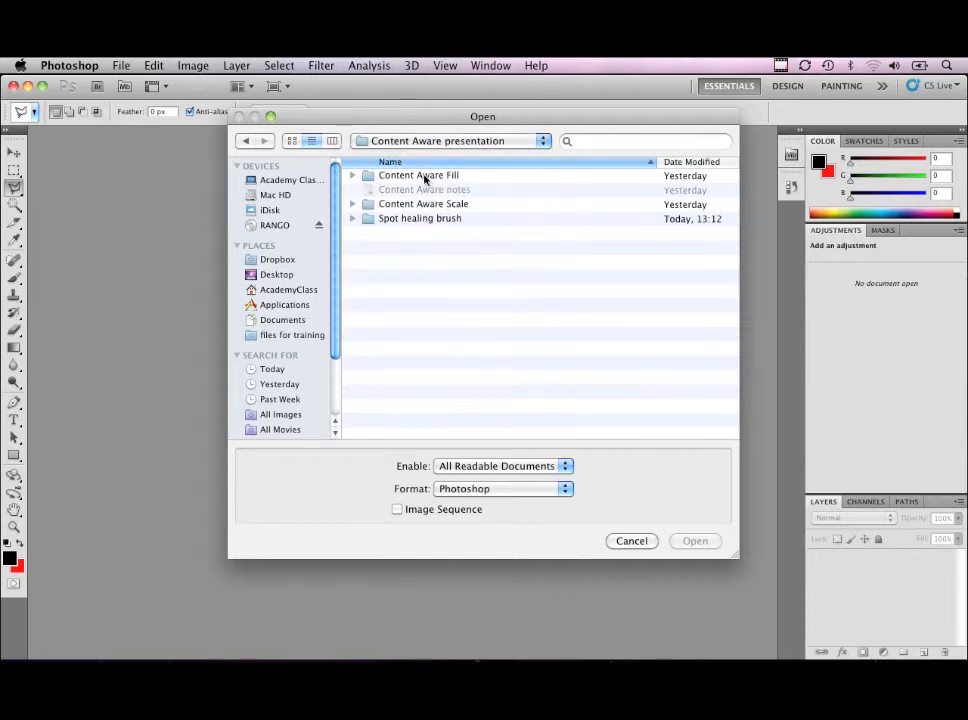
{"action": "left_click", "coordinate": [425, 179]}
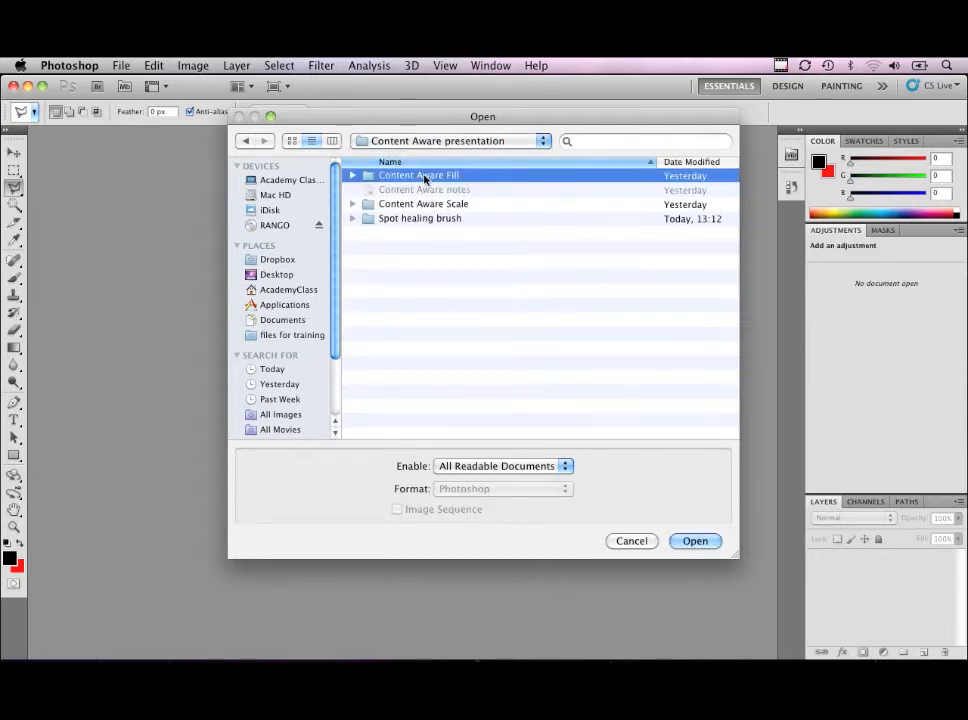
{"action": "left_click", "coordinate": [352, 176]}
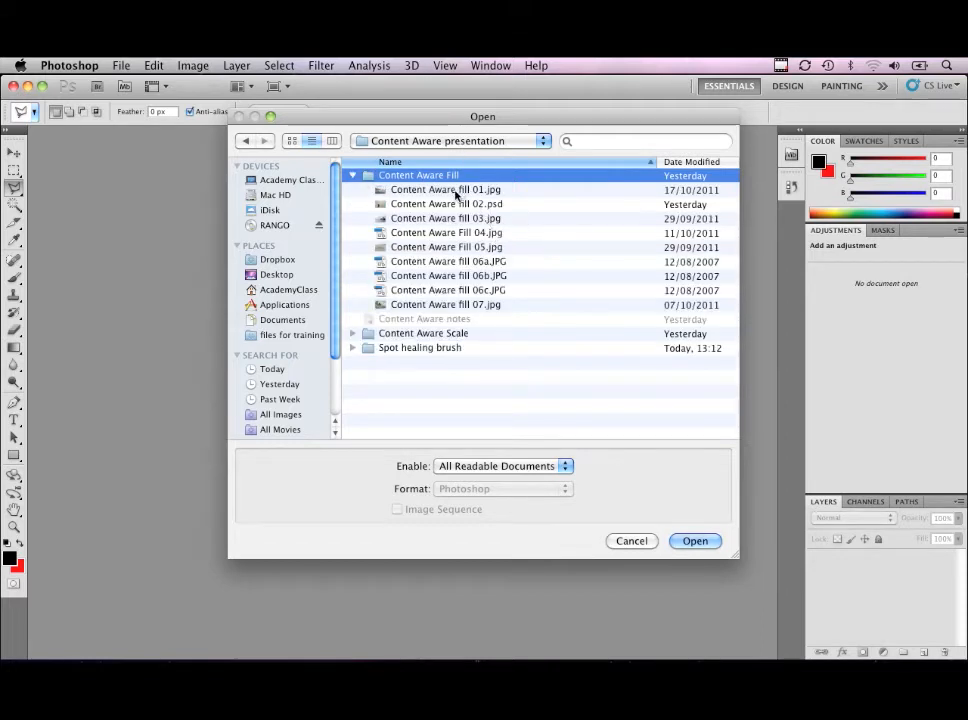
{"action": "left_click", "coordinate": [455, 192]}
{"action": "left_click", "coordinate": [447, 205], "text": "shift"}
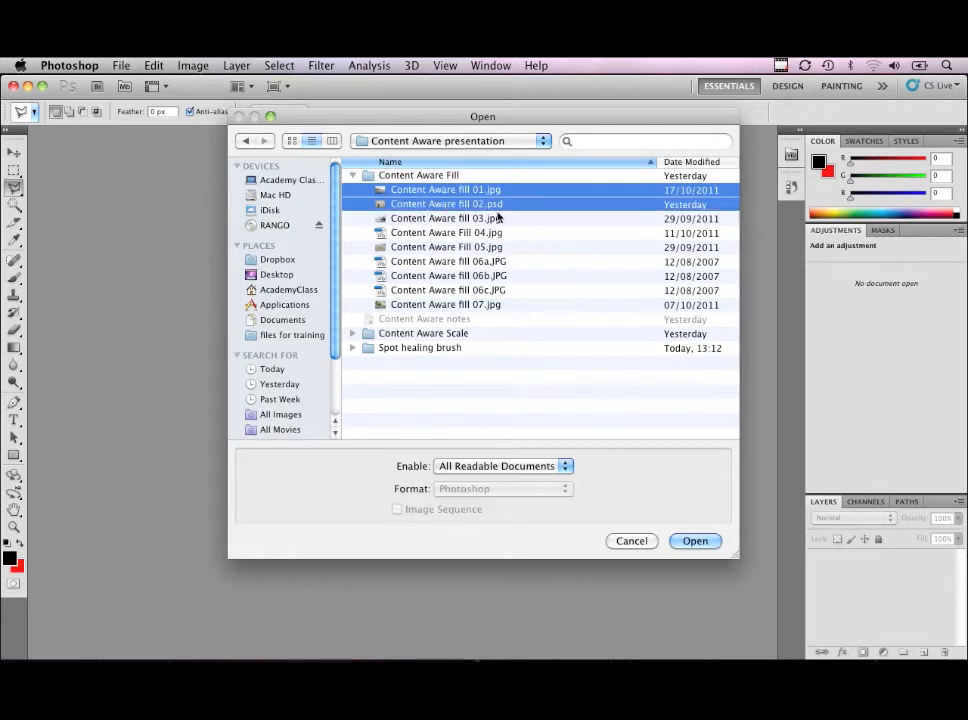
{"action": "left_click", "coordinate": [690, 540]}
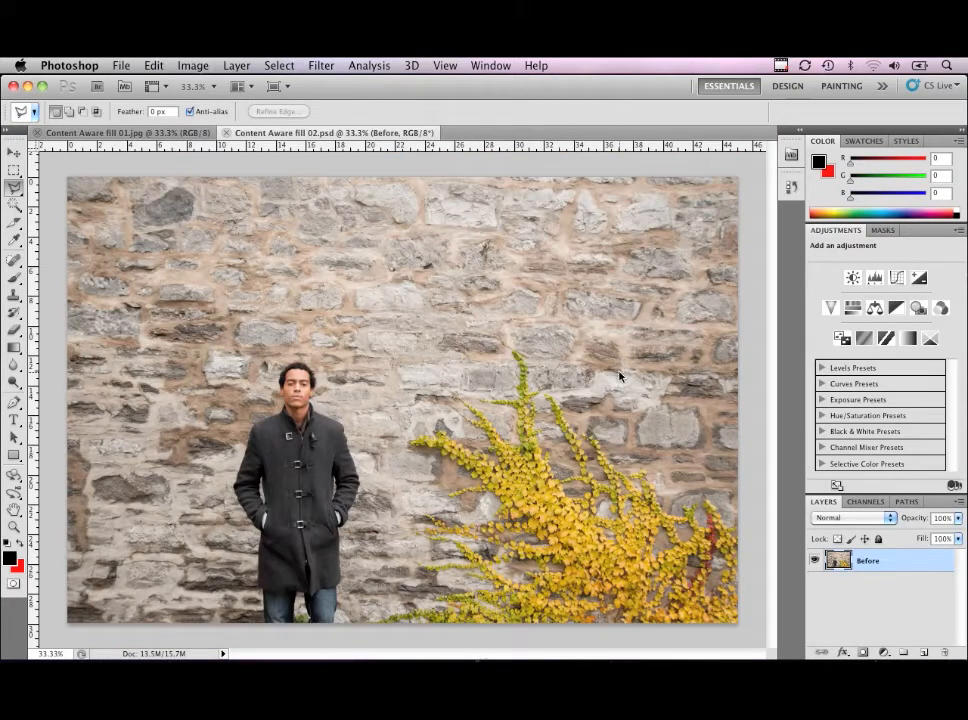
Step: In Content Aware fill 01.jpg, draw a rectangular marquee selection around the person wading in the shallow water
{"action": "left_click", "coordinate": [160, 132]}
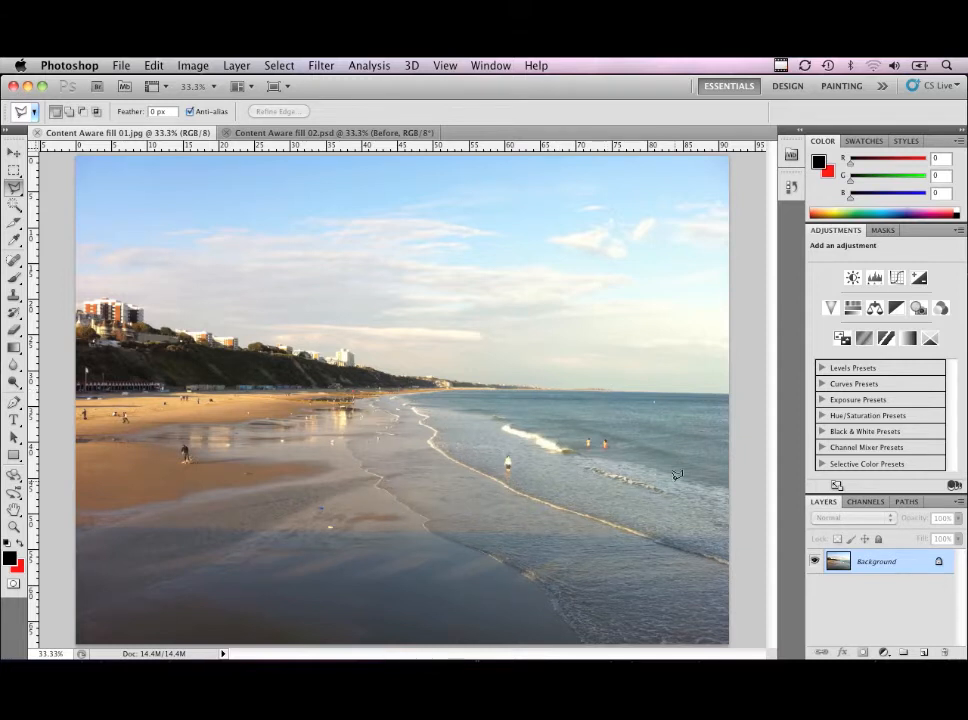
{"action": "left_click", "coordinate": [518, 483]}
{"action": "left_click", "coordinate": [490, 398], "text": "super"}
{"action": "key", "text": "super+minus"}
{"action": "key", "text": "super+minus"}
{"action": "left_click", "coordinate": [14, 172]}
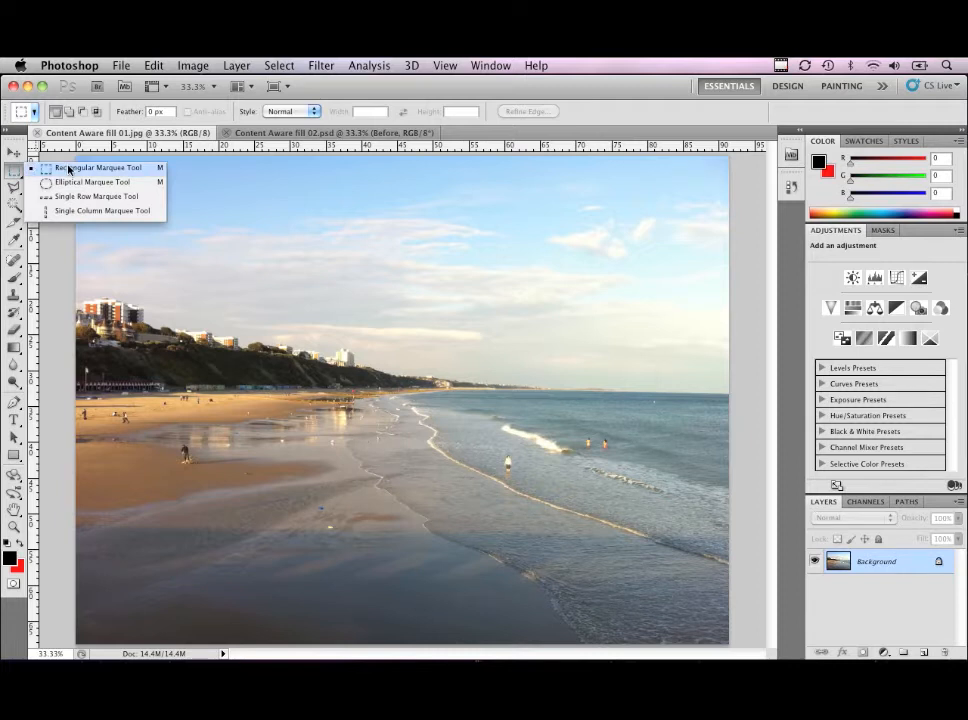
{"action": "left_click", "coordinate": [57, 167]}
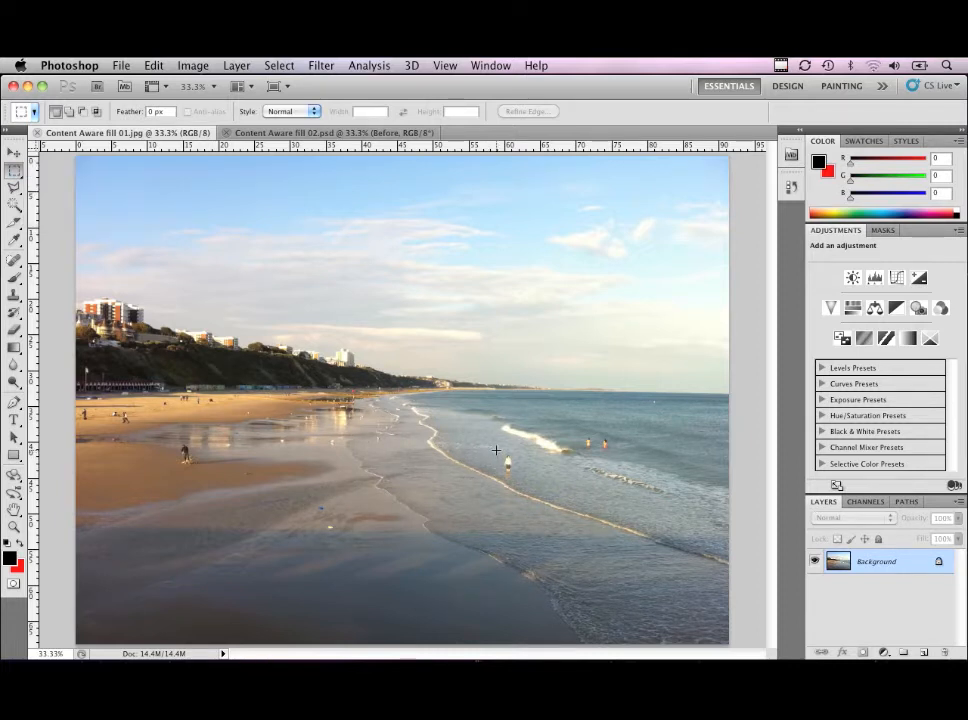
{"action": "left_click_drag", "start_coordinate": [517, 484], "coordinate": [520, 489]}
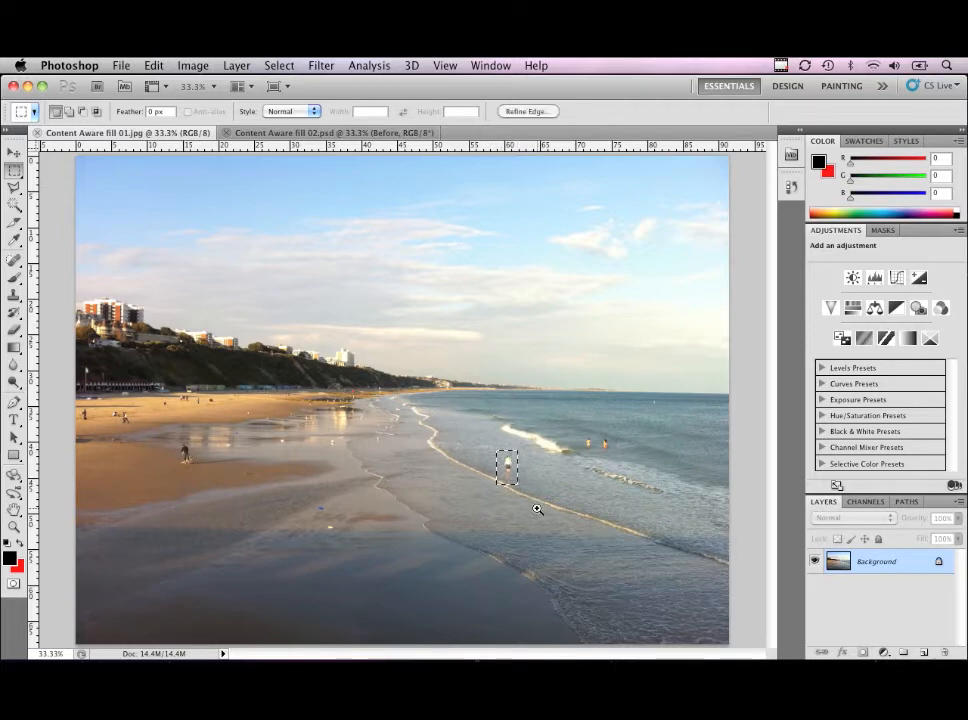
Step: Add separate rectangular selections around each of the two bathers beyond the breaking wave
{"action": "left_click", "coordinate": [536, 510], "text": "super"}
{"action": "left_click", "coordinate": [410, 394], "text": "super"}
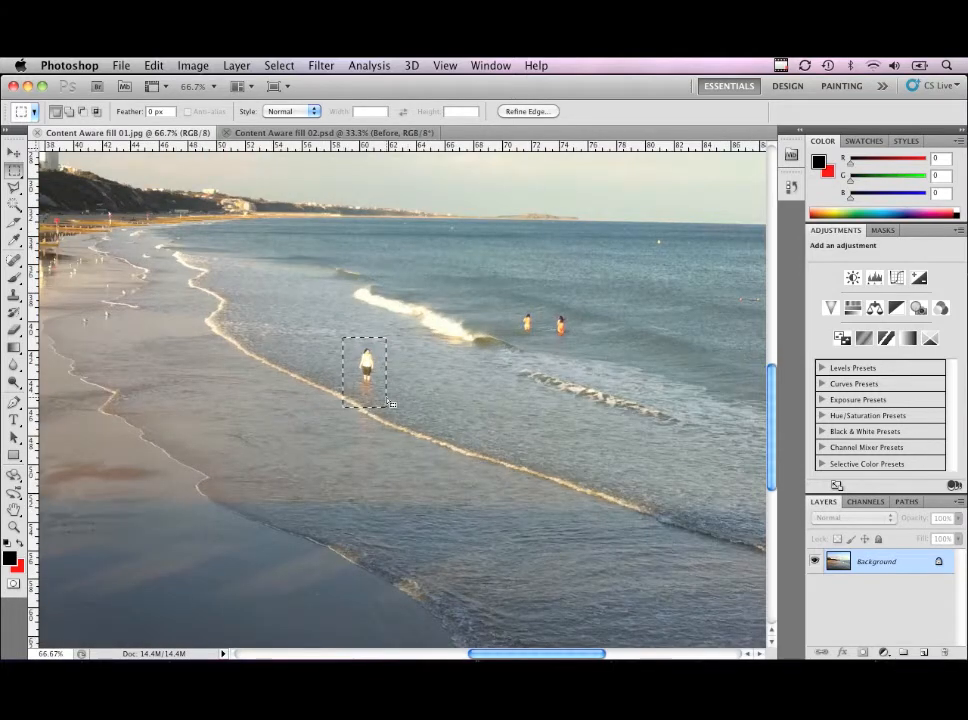
{"action": "left_click", "coordinate": [388, 412], "text": "super"}
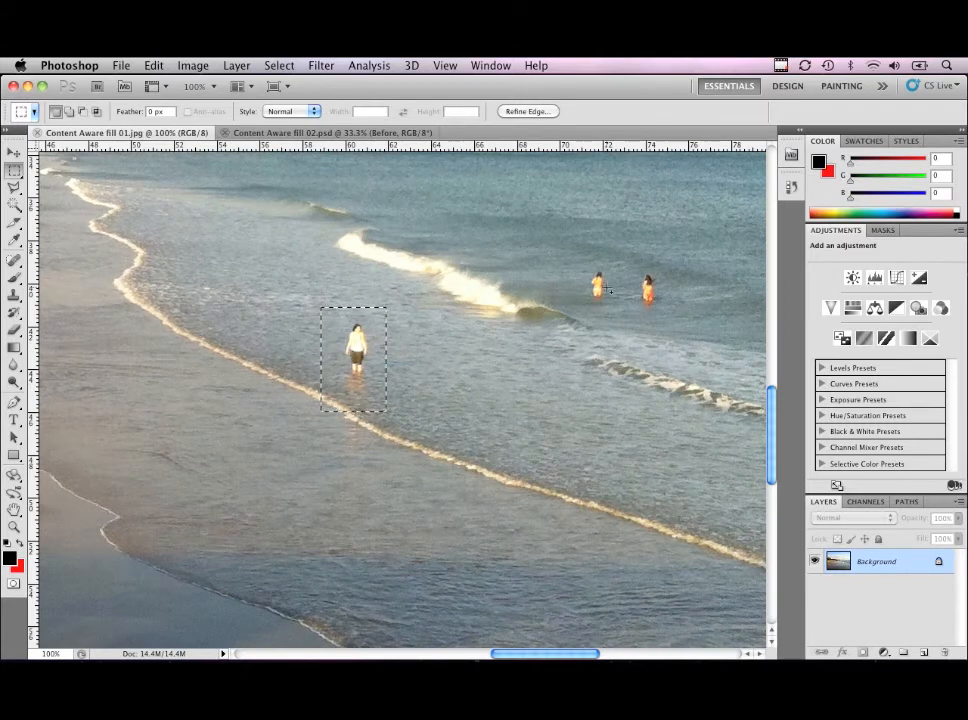
{"action": "key", "text": "shift"}
{"action": "left_click_drag", "start_coordinate": [612, 304], "coordinate": [579, 261]}
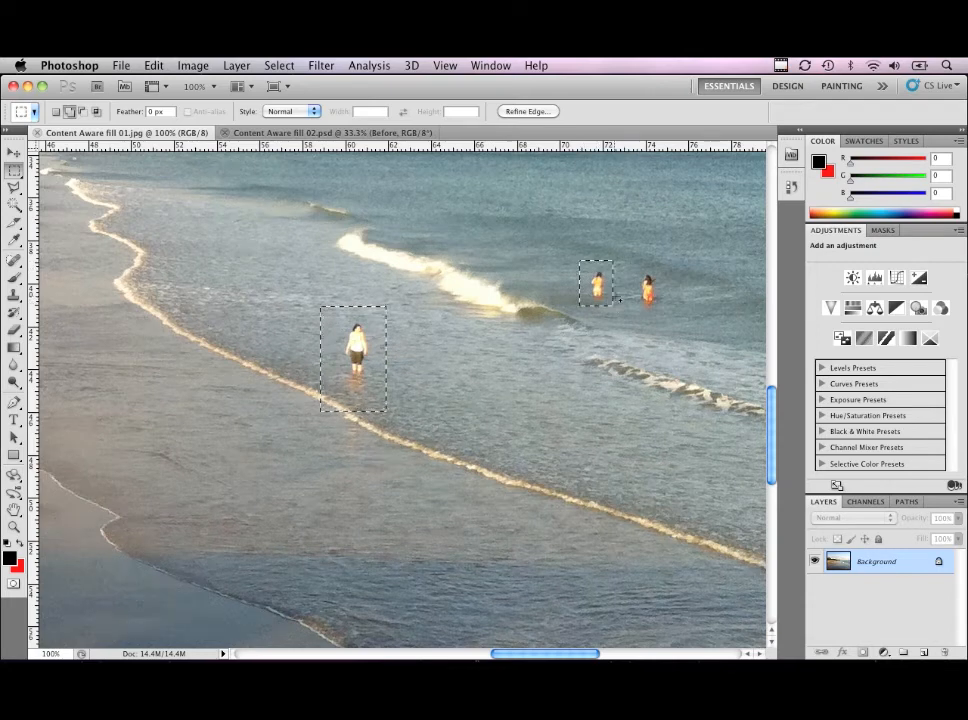
{"action": "left_click_drag", "start_coordinate": [670, 309], "coordinate": [632, 260]}
Step: Extend the selection with rectangles around the people on the sand at the image's far left and the larger walking figure
{"action": "key", "text": "super+minus"}
{"action": "key", "text": "super+minus"}
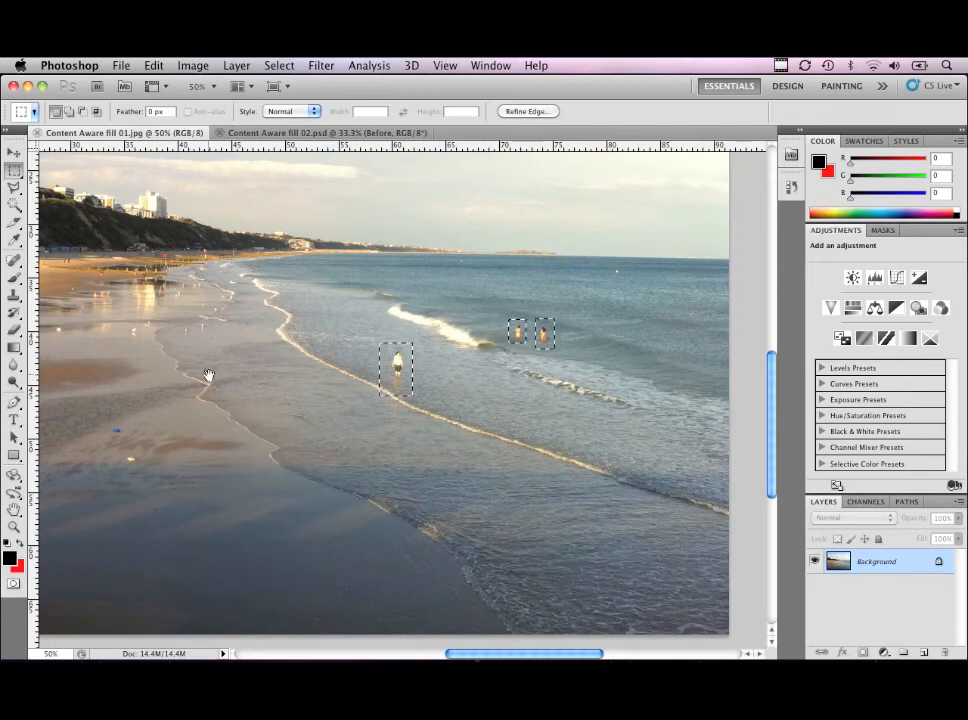
{"action": "scroll", "coordinate": [430, 390], "scroll_direction": "left", "scroll_amount": 5}
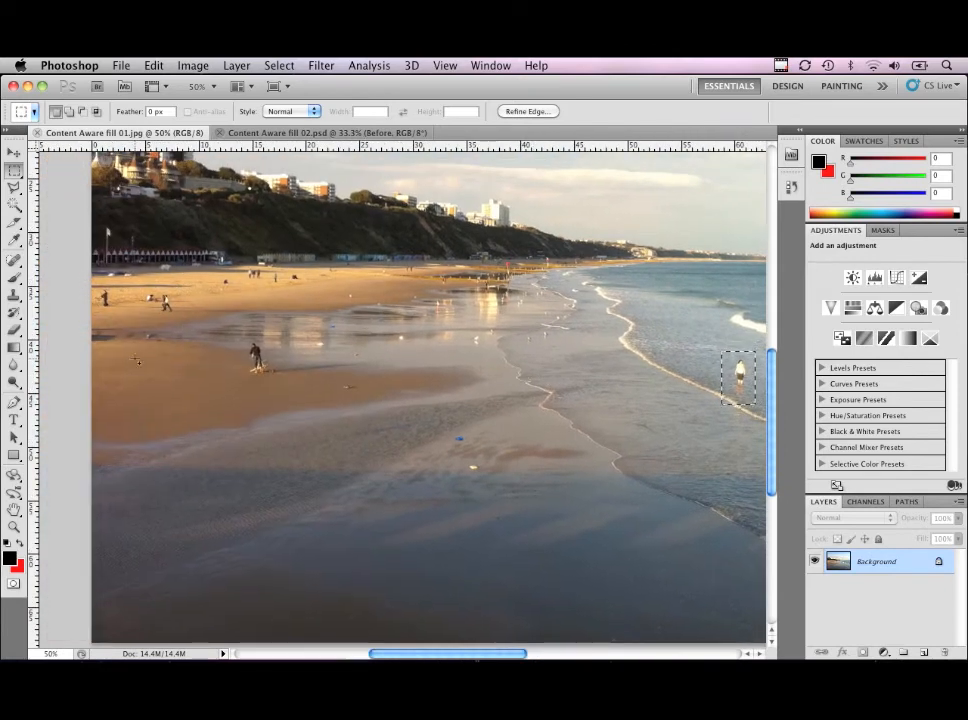
{"action": "left_click_drag", "start_coordinate": [96, 285], "coordinate": [276, 383]}
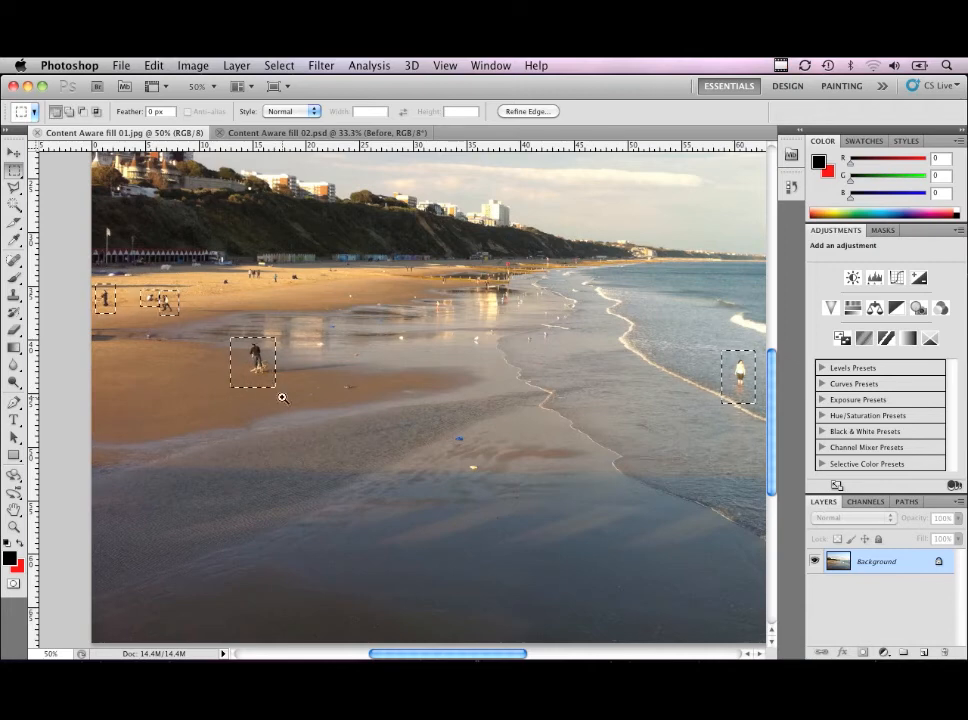
Step: Examine the selection edge around the walking figure and its long shadow up close, and return to the whole image
{"action": "left_click", "coordinate": [277, 378], "text": "super"}
{"action": "left_click", "coordinate": [280, 379], "text": "super"}
{"action": "left_click", "coordinate": [259, 378], "text": "super"}
{"action": "left_click", "coordinate": [259, 378], "text": "super"}
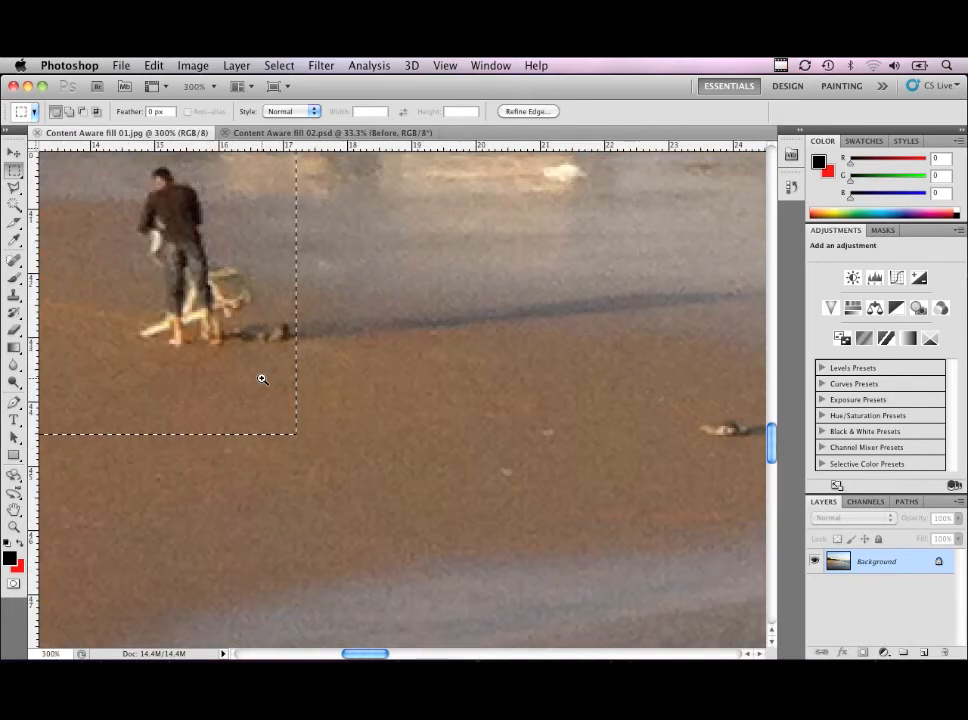
{"action": "left_click", "coordinate": [245, 346], "text": "alt+super"}
{"action": "left_click", "coordinate": [245, 346], "text": "alt+super"}
{"action": "left_click", "coordinate": [246, 344], "text": "alt+super"}
{"action": "left_click", "coordinate": [250, 340], "text": "alt+super"}
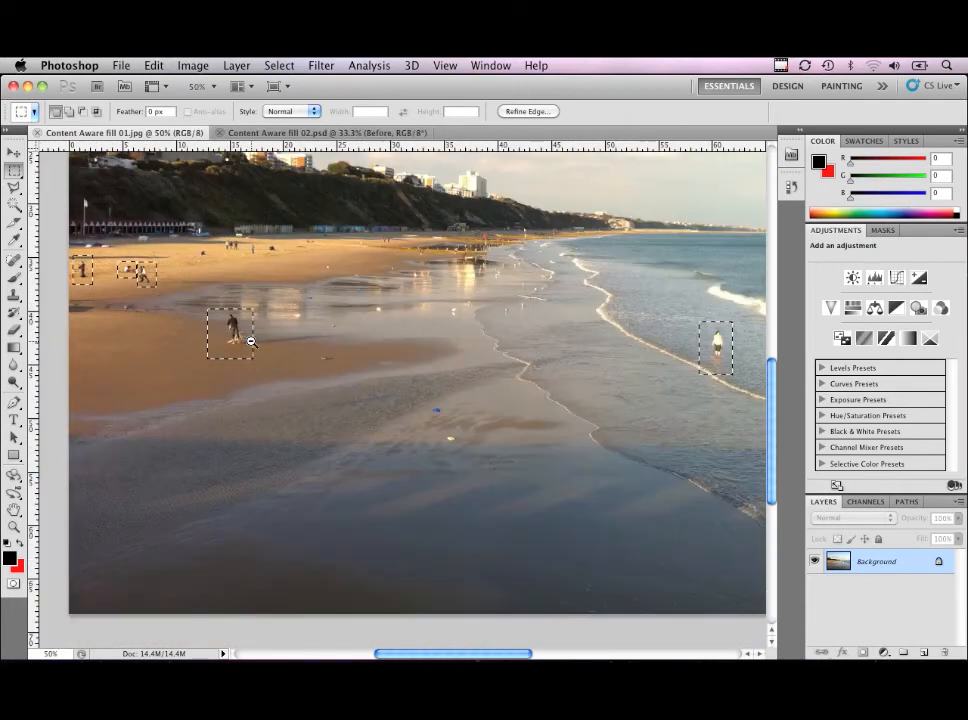
{"action": "left_click", "coordinate": [250, 340], "text": "alt+super"}
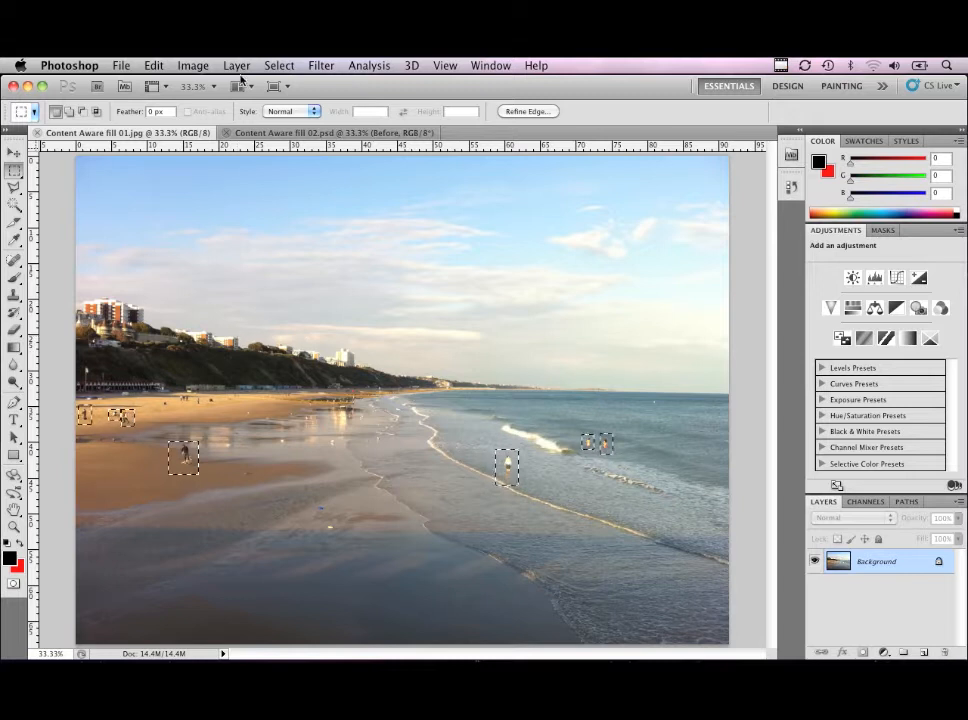
Step: Fill the selected people with Content-Aware contents in Normal mode at 100% opacity, and deselect
{"action": "left_click", "coordinate": [153, 65]}
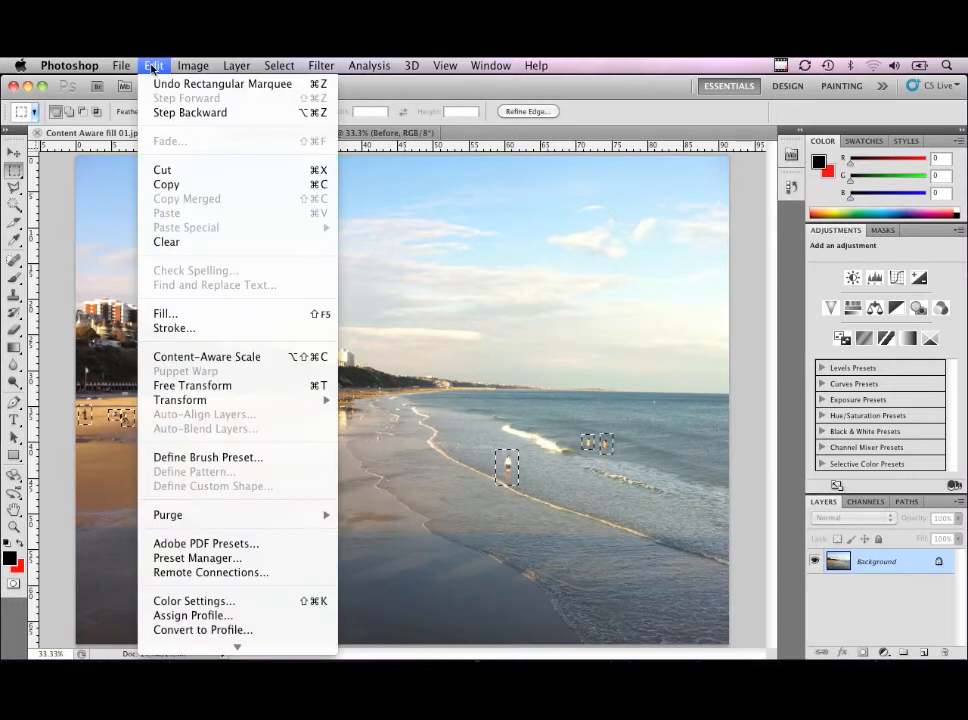
{"action": "left_click", "coordinate": [193, 316]}
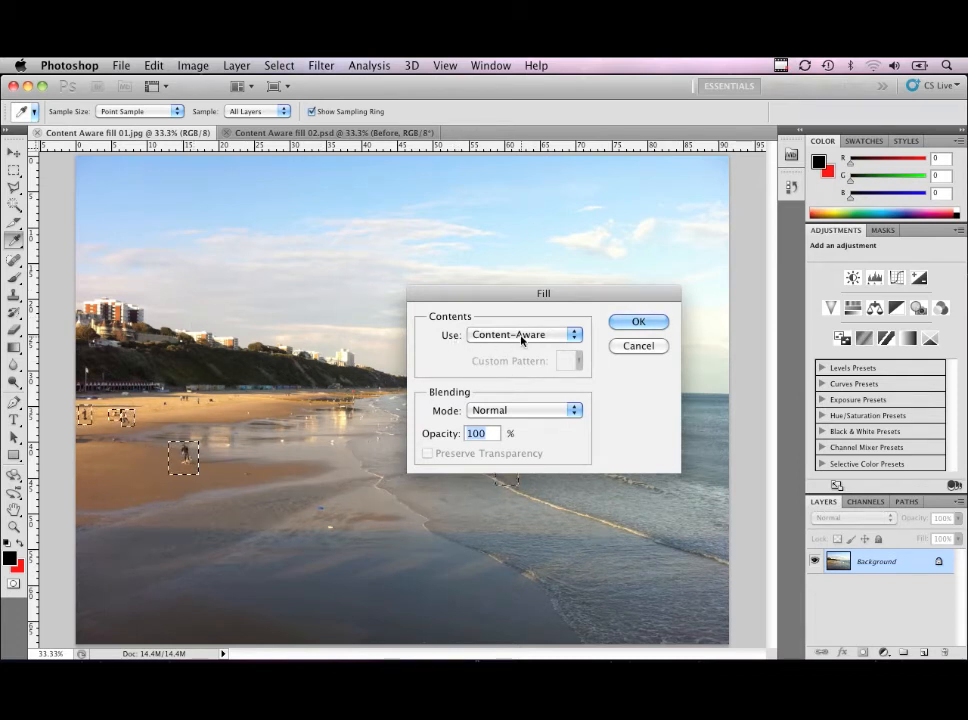
{"action": "left_click", "coordinate": [640, 322]}
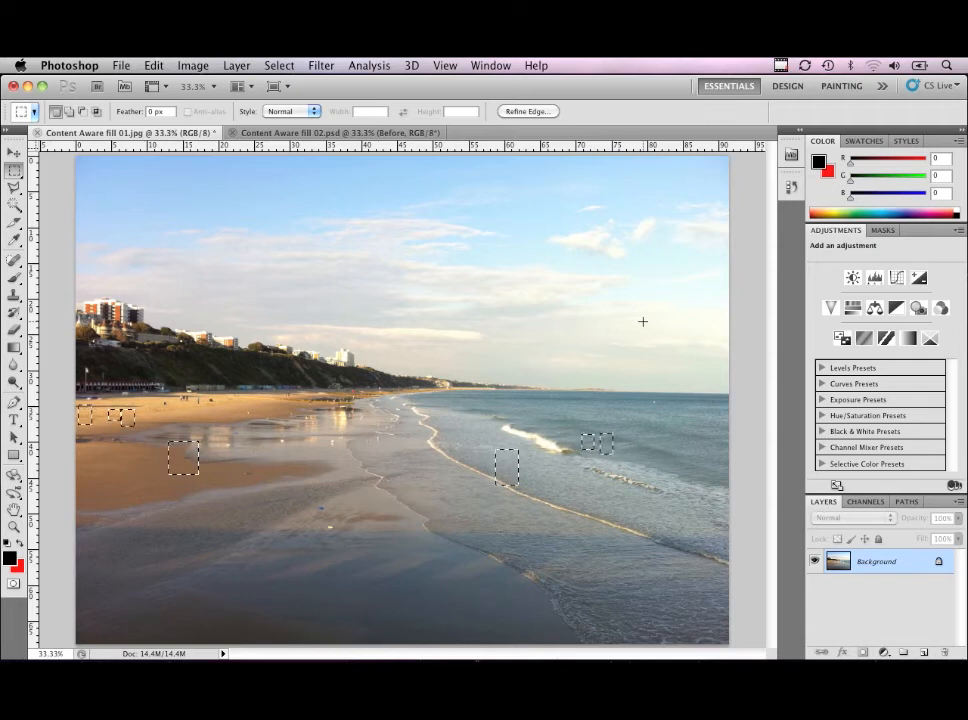
{"action": "left_click", "coordinate": [381, 386]}
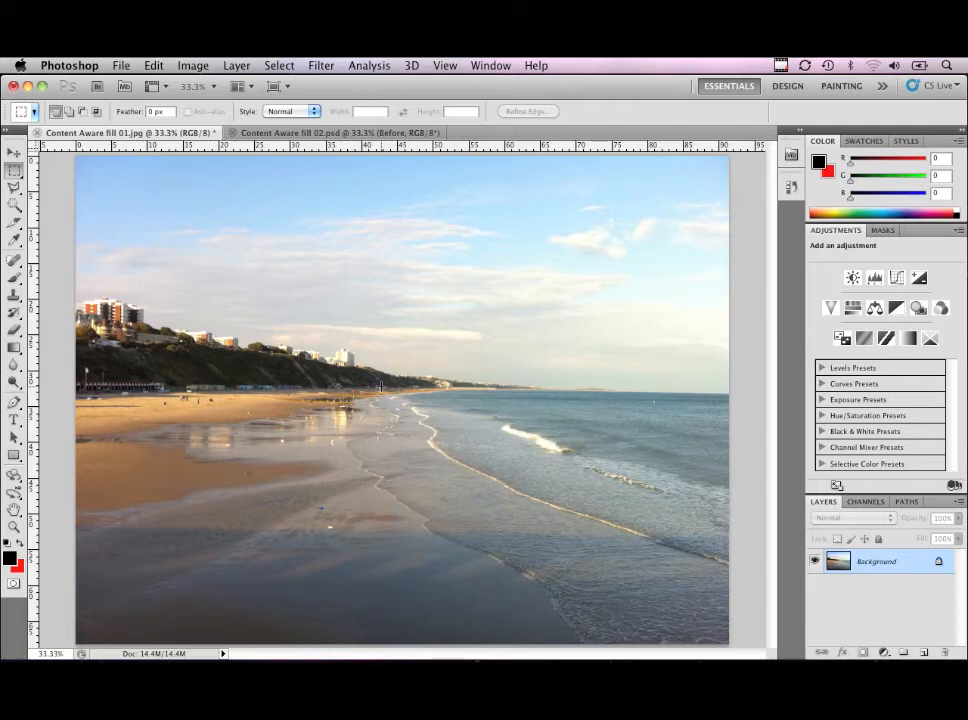
Step: Examine the filled sea area beside the breaking wave up close and the retouched beach as a whole
{"action": "left_click", "coordinate": [647, 497]}
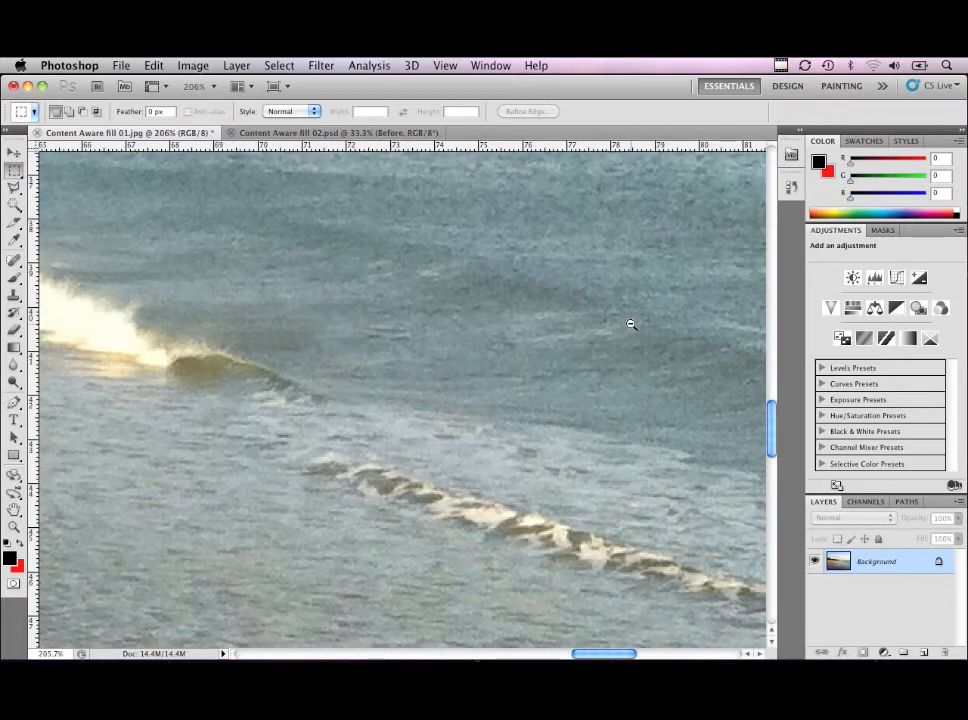
{"action": "left_click", "coordinate": [365, 296], "text": "alt"}
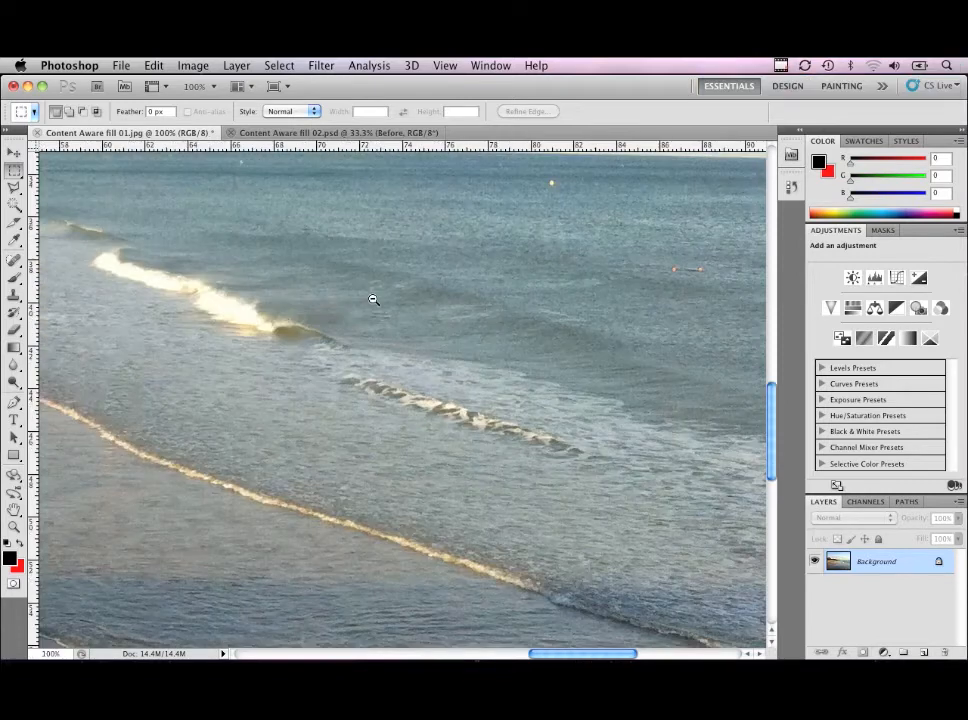
{"action": "left_click", "coordinate": [375, 302], "text": "alt"}
{"action": "left_click", "coordinate": [383, 313], "text": "alt"}
{"action": "left_click", "coordinate": [386, 314], "text": "alt"}
{"action": "left_click", "coordinate": [385, 310], "text": "alt"}
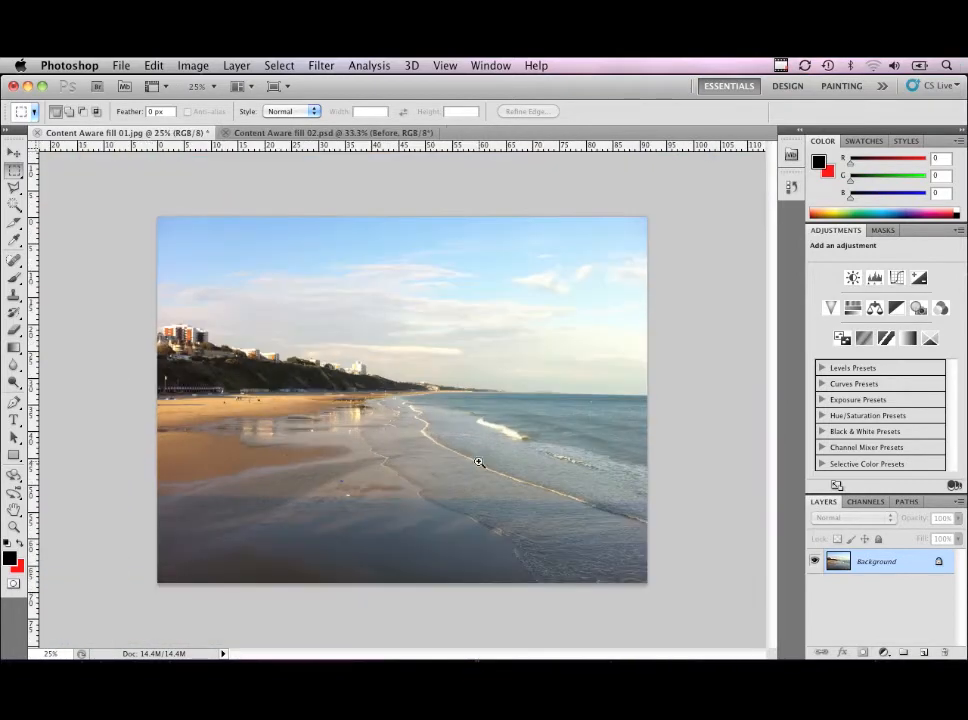
{"action": "left_click", "coordinate": [320, 461]}
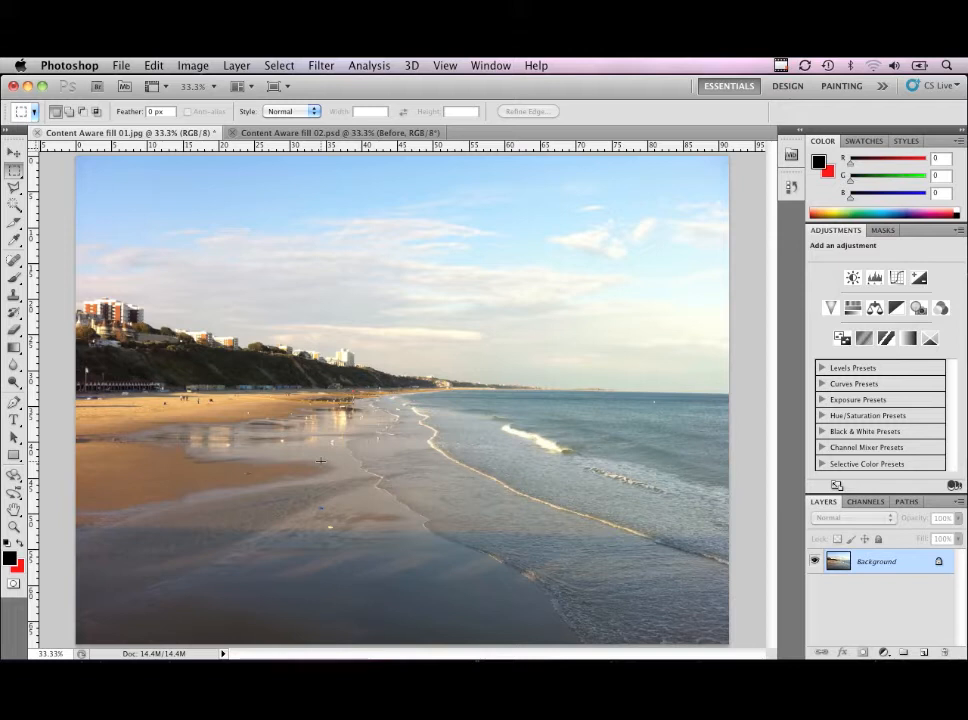
Step: Fill a rectangular selection over the sand's edge below the wet reflections with Content-Aware contents in Normal mode at 100% opacity, and deselect
{"action": "left_click", "coordinate": [289, 476]}
{"action": "left_click", "coordinate": [194, 341]}
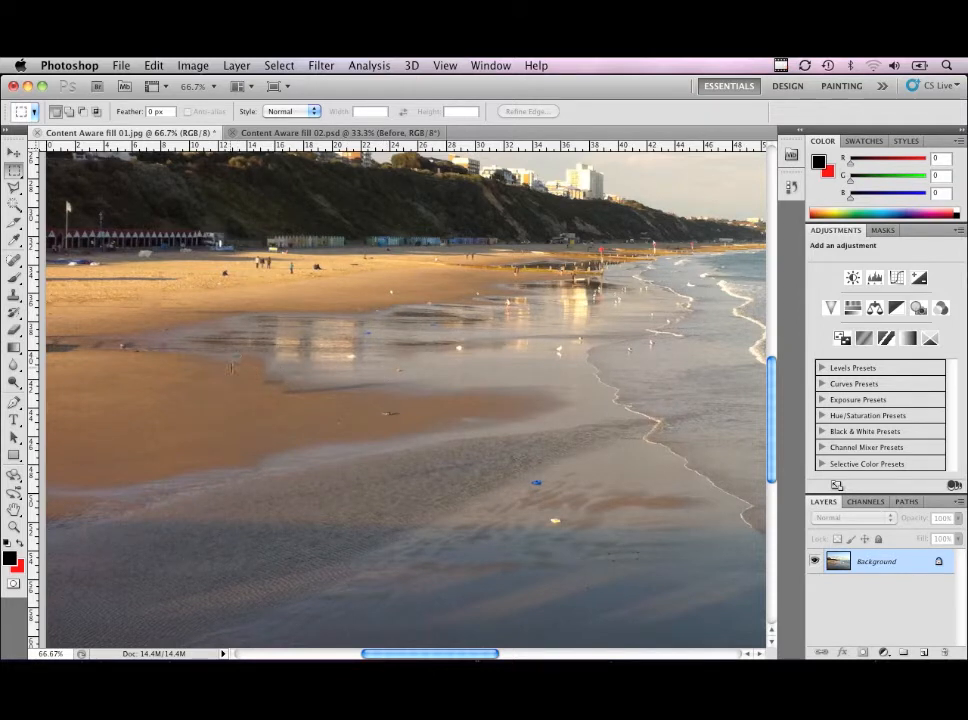
{"action": "left_click_drag", "start_coordinate": [263, 381], "coordinate": [296, 405]}
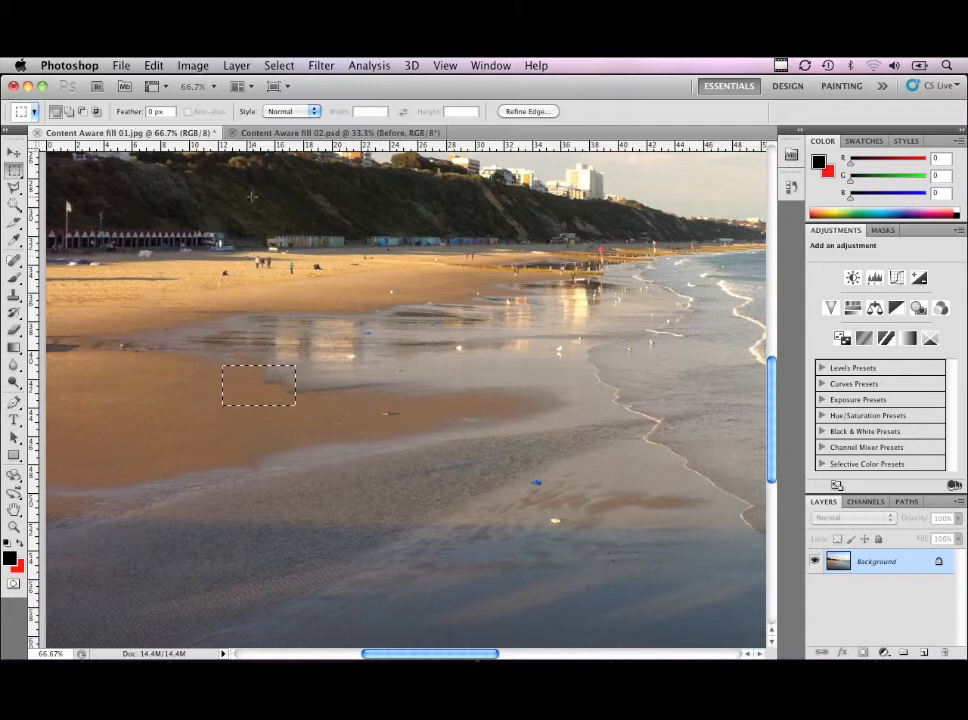
{"action": "key", "text": "shift+BackSpace"}
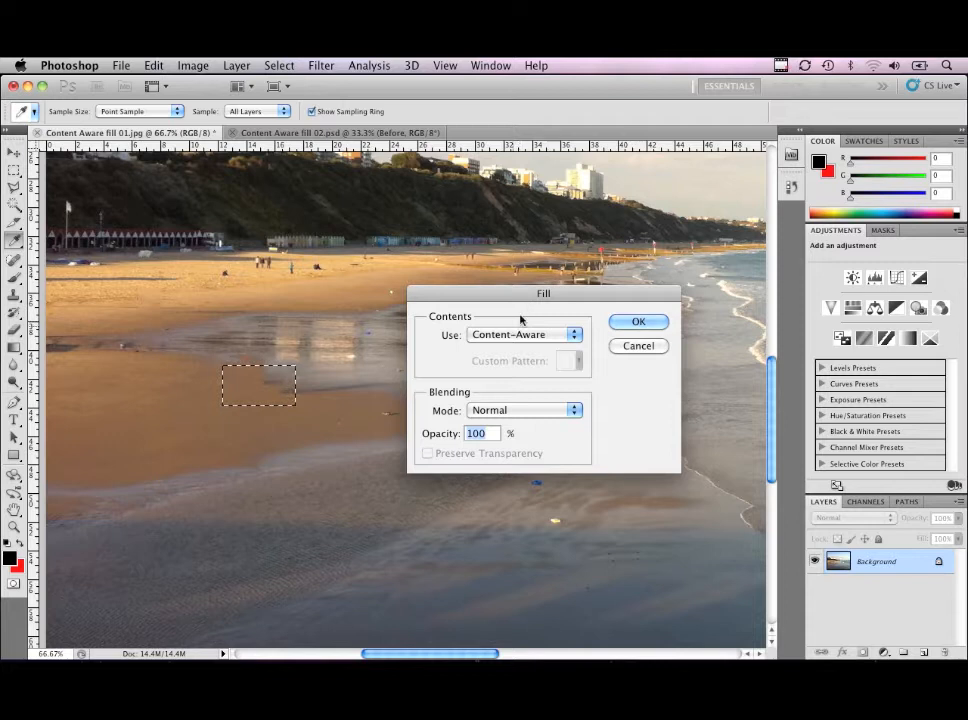
{"action": "left_click", "coordinate": [630, 323]}
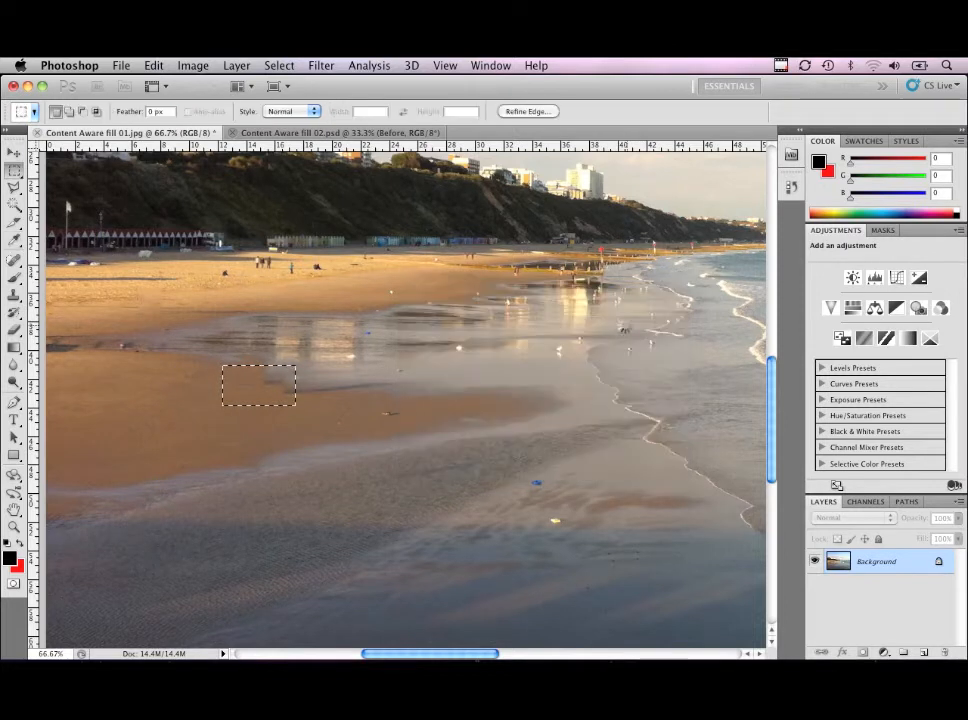
{"action": "key", "text": "super+d"}
Step: Fill a rectangle slightly further right along the same sand edge with Content-Aware contents, and deselect
{"action": "left_click_drag", "start_coordinate": [326, 409], "coordinate": [326, 410]}
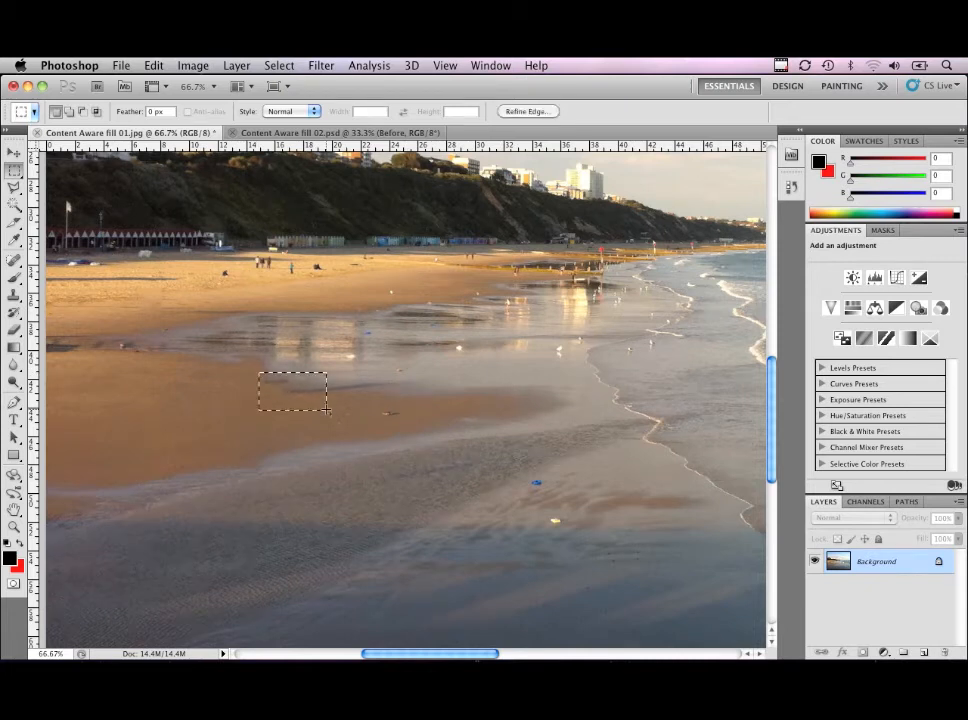
{"action": "key", "text": "shift+BackSpace"}
{"action": "left_click", "coordinate": [637, 321]}
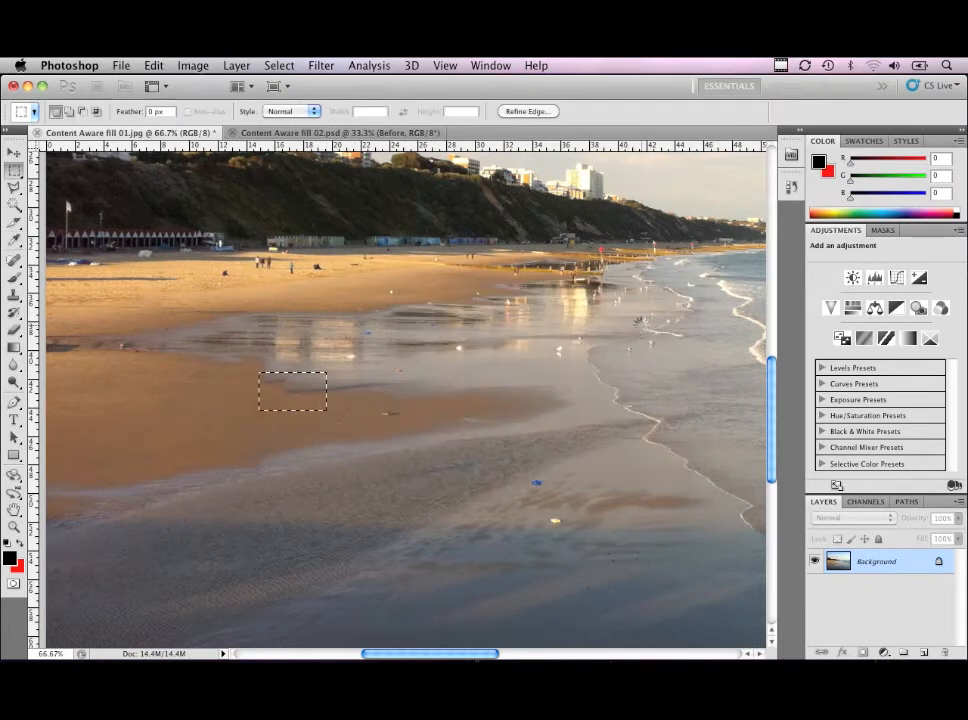
{"action": "left_click", "coordinate": [364, 424]}
Step: Refill a wider rectangle covering both patched areas of the sand edge with Content-Aware contents at 100% opacity, and deselect
{"action": "left_click_drag", "start_coordinate": [348, 426], "coordinate": [340, 409]}
{"action": "key", "text": "shift+BackSpace"}
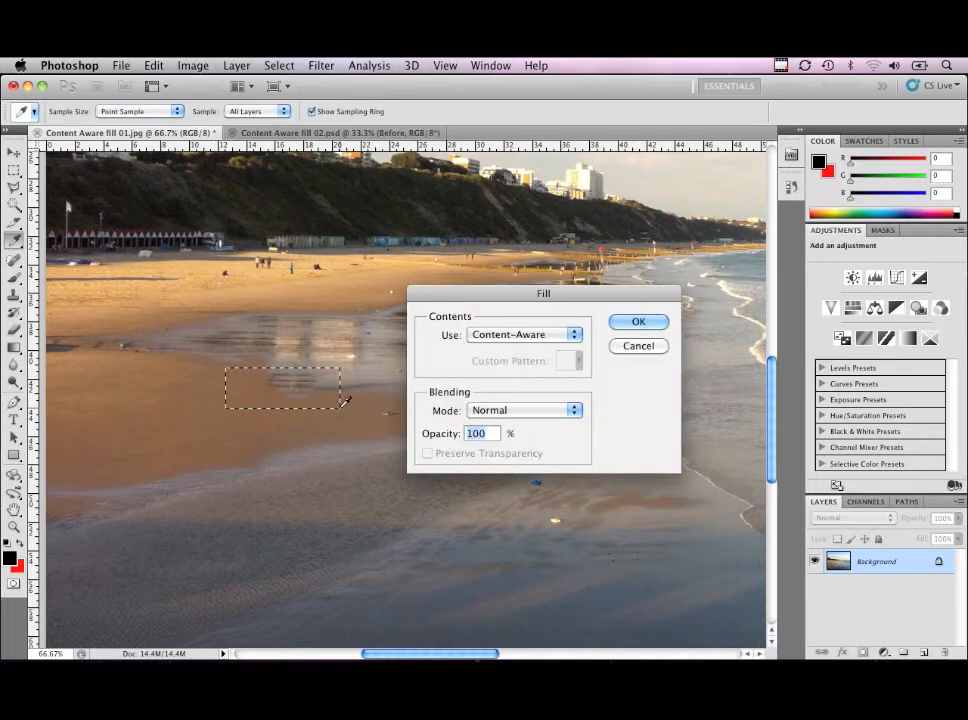
{"action": "left_click", "coordinate": [637, 322]}
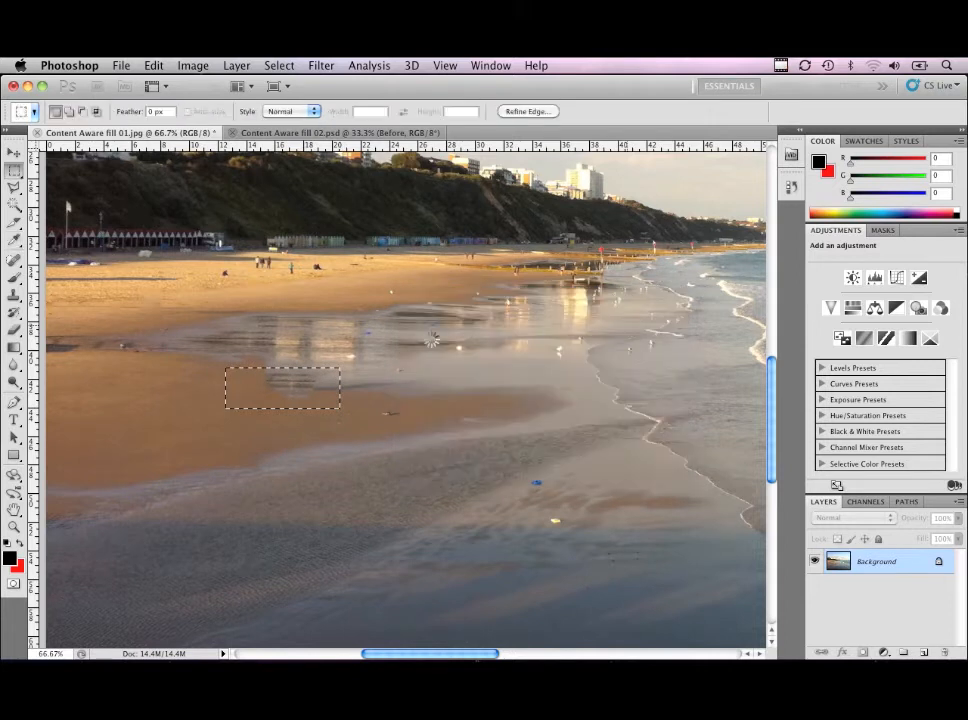
{"action": "key", "text": "super+d"}
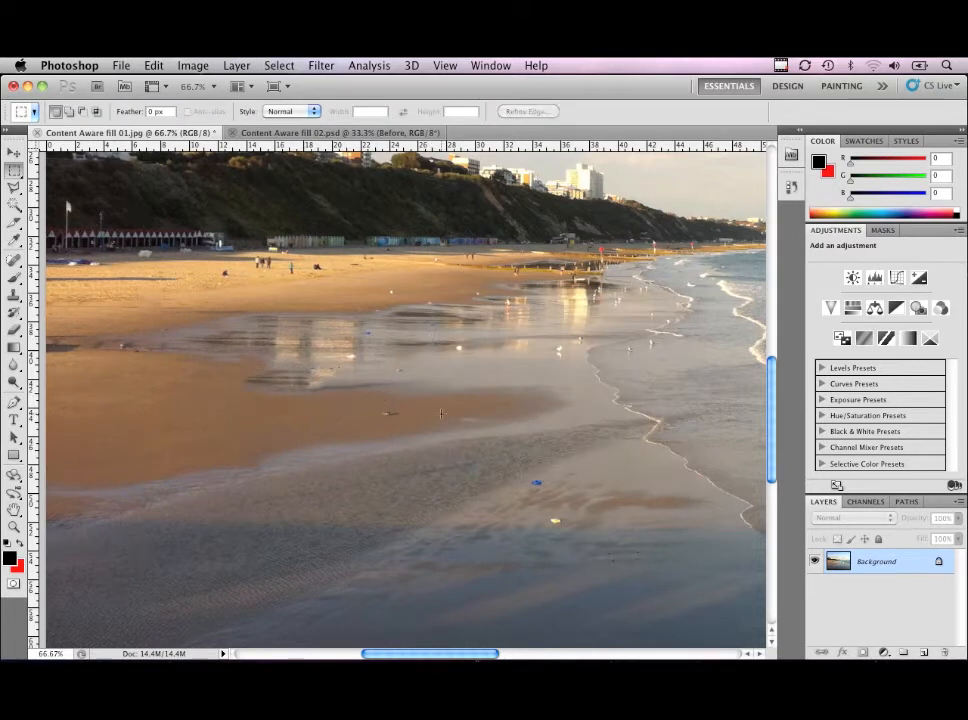
{"action": "key", "text": "super+minus"}
{"action": "key", "text": "super+minus"}
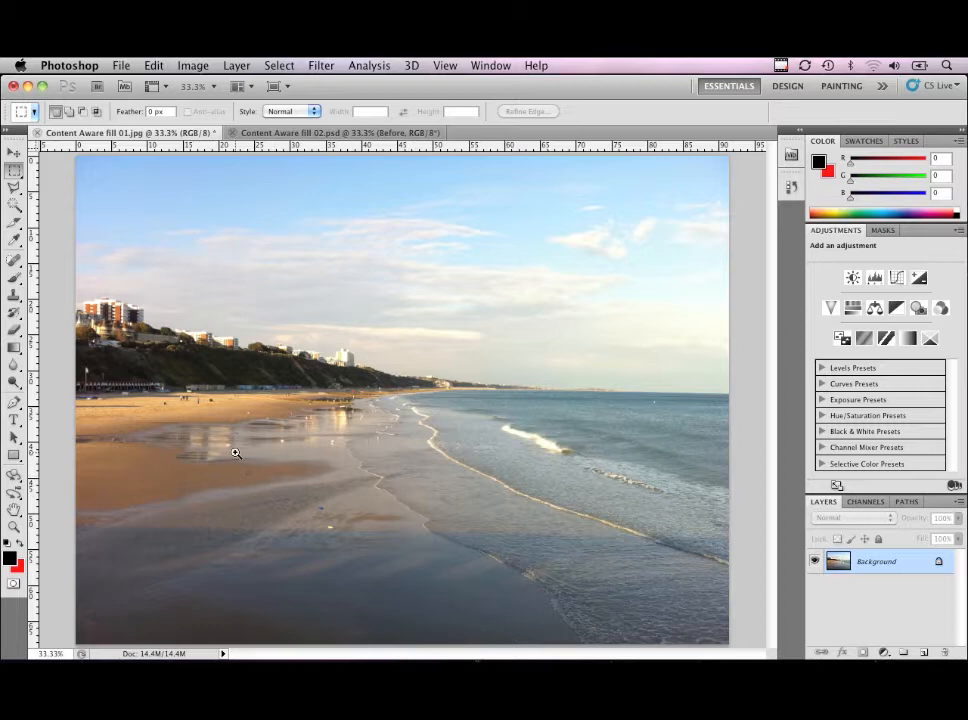
Step: Select the people on the distant sand with separate rectangles around the figure in green, the group of three and the seated pair
{"action": "left_click", "coordinate": [229, 420], "text": "super"}
{"action": "left_click", "coordinate": [377, 390], "text": "super"}
{"action": "left_click", "coordinate": [375, 389], "text": "super"}
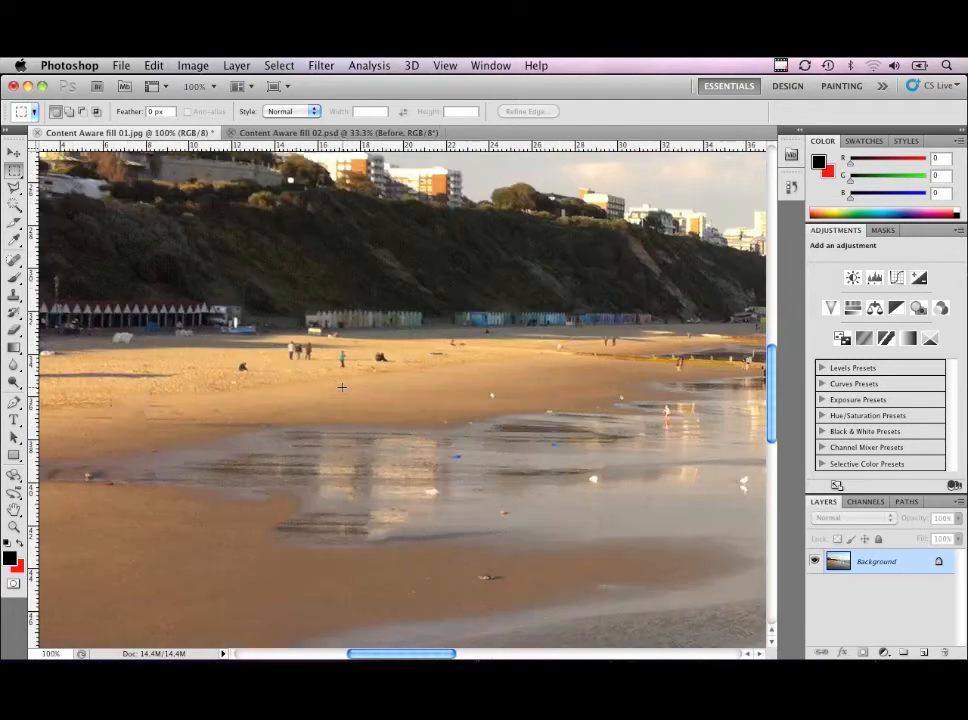
{"action": "left_click", "coordinate": [342, 386], "text": "super"}
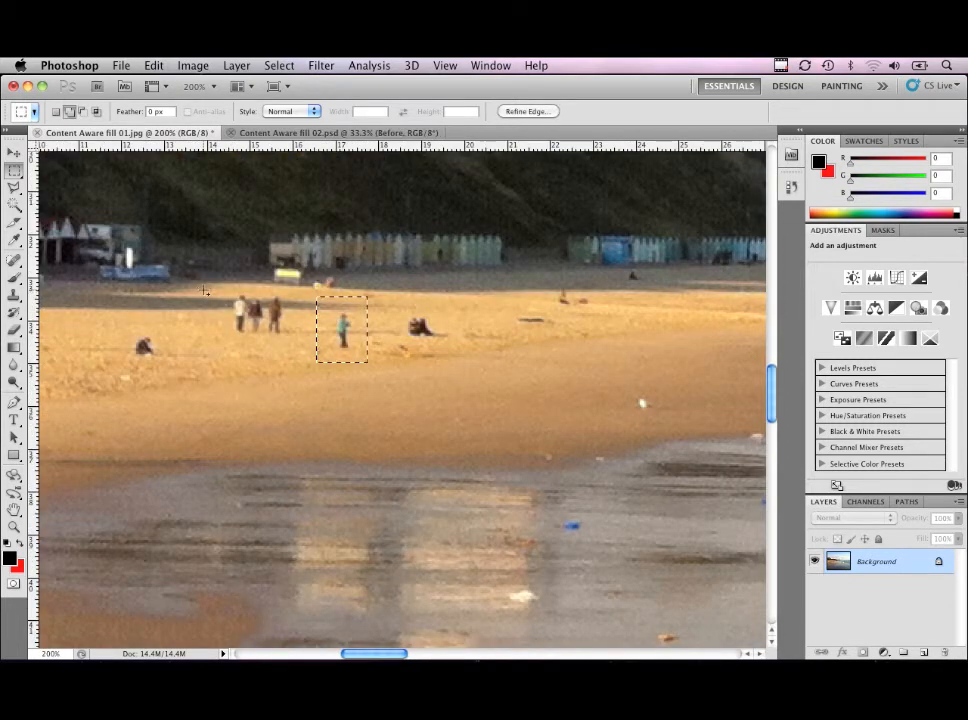
{"action": "left_click_drag", "start_coordinate": [203, 289], "coordinate": [289, 338]}
{"action": "left_click_drag", "start_coordinate": [390, 297], "coordinate": [452, 347]}
Step: Fill the selected beachgoers with Content-Aware contents in Normal mode at 100% opacity, and deselect
{"action": "key", "text": "shift+BackSpace"}
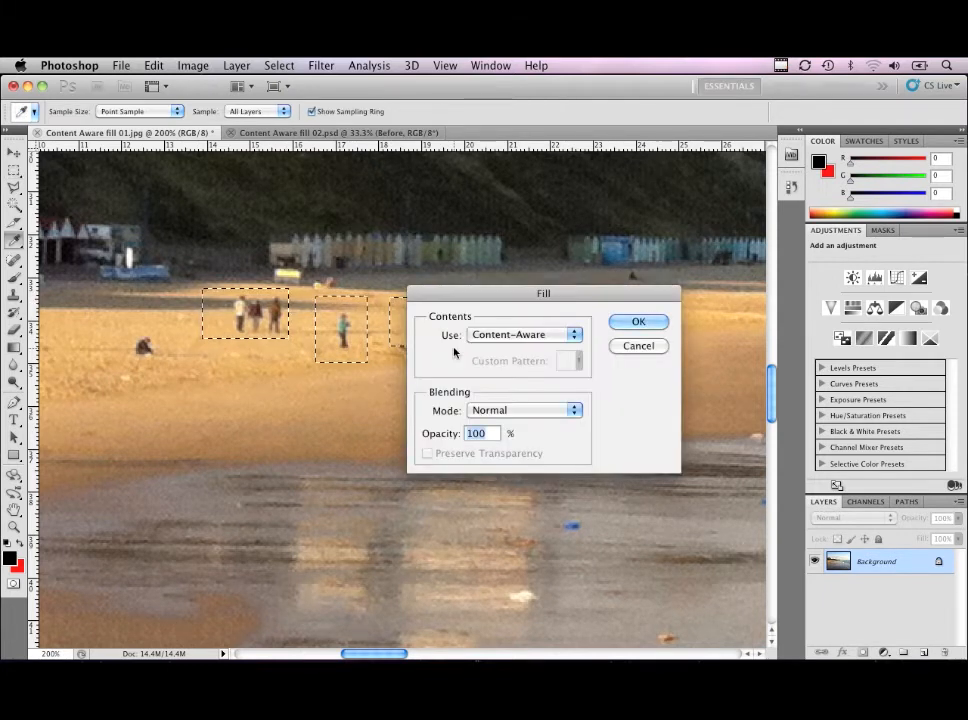
{"action": "left_click", "coordinate": [617, 325]}
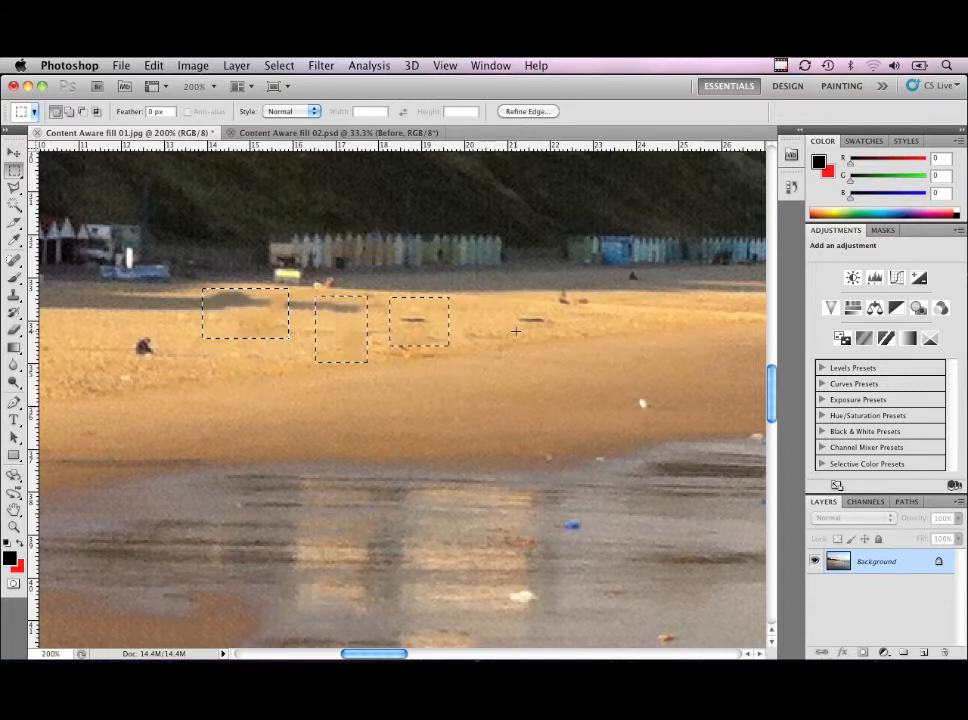
{"action": "key", "text": "ctrl+d"}
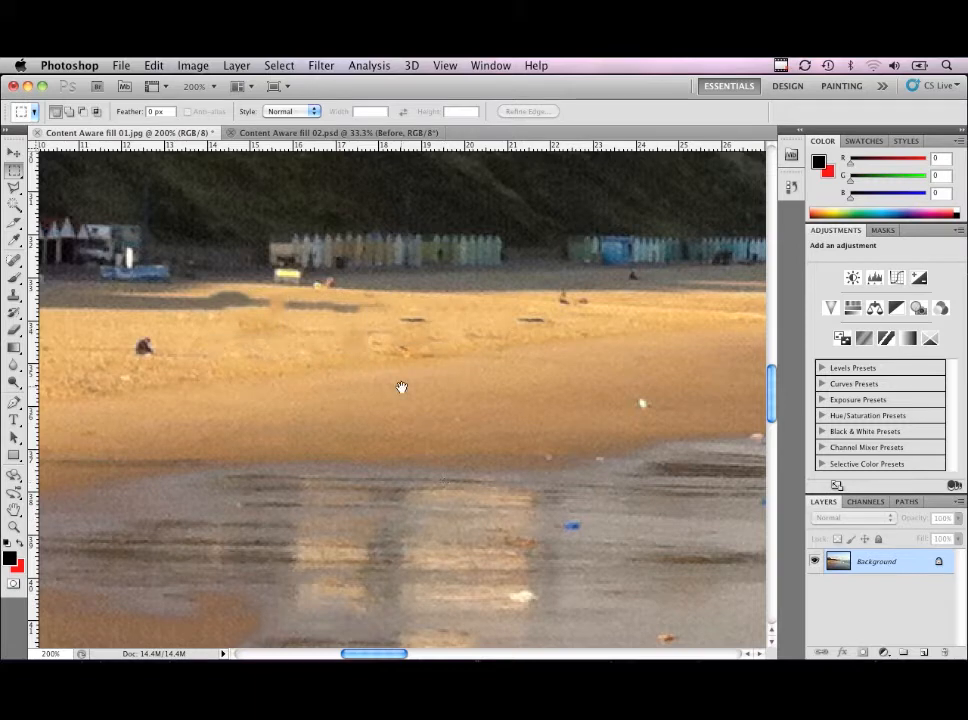
{"action": "key", "text": "super+minus"}
{"action": "key", "text": "super+minus"}
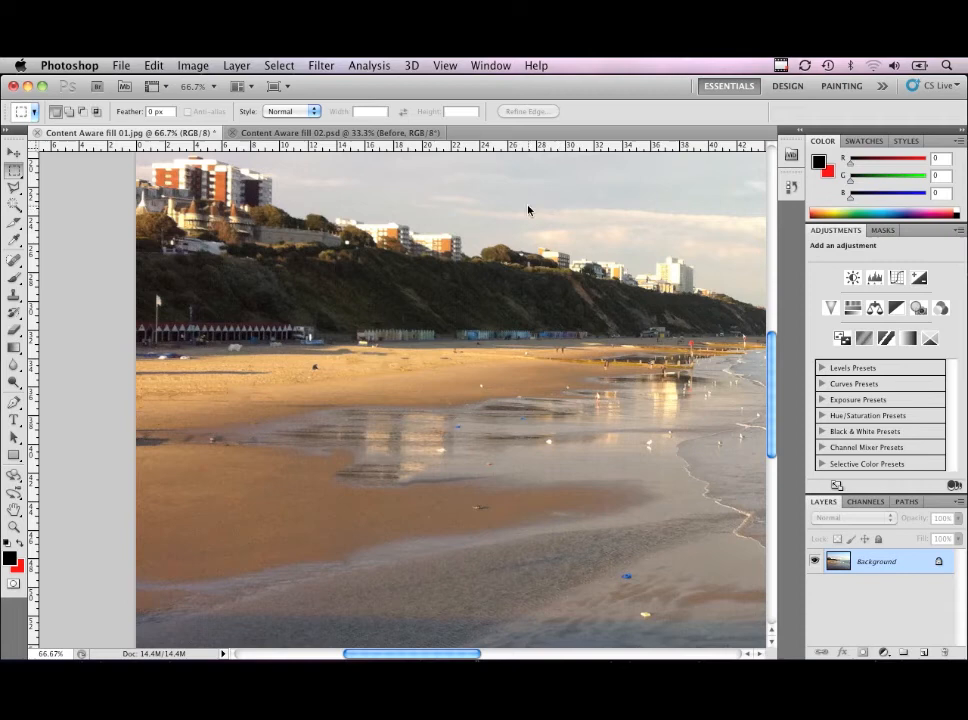
Step: Switch to the image Content Aware fill 02.psd and frame the man standing against the stone wall
{"action": "left_click", "coordinate": [357, 136]}
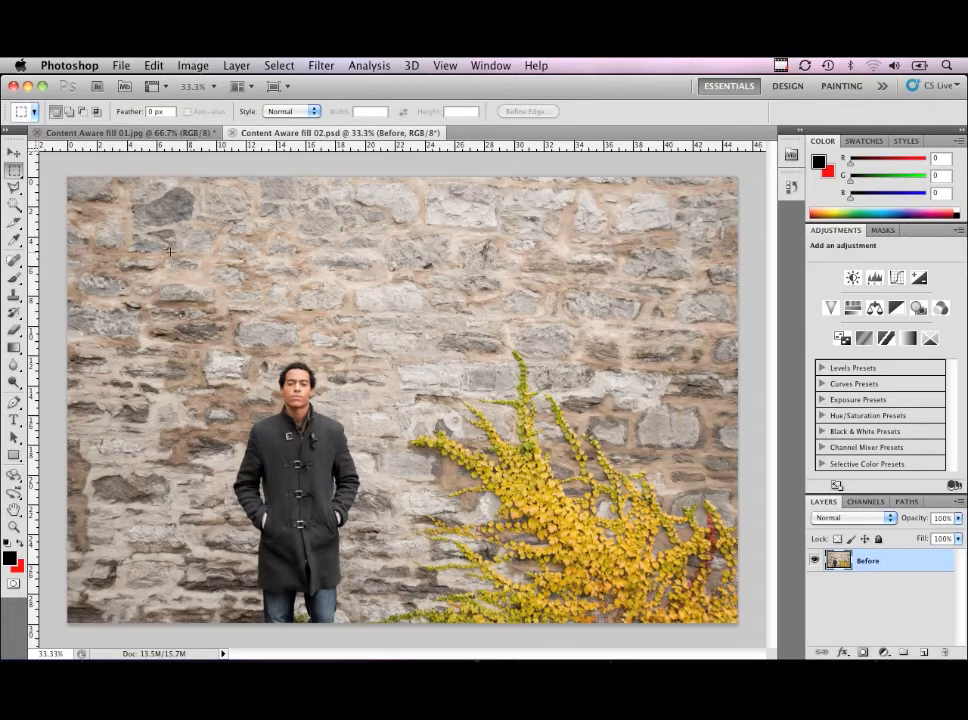
{"action": "left_click", "coordinate": [108, 132]}
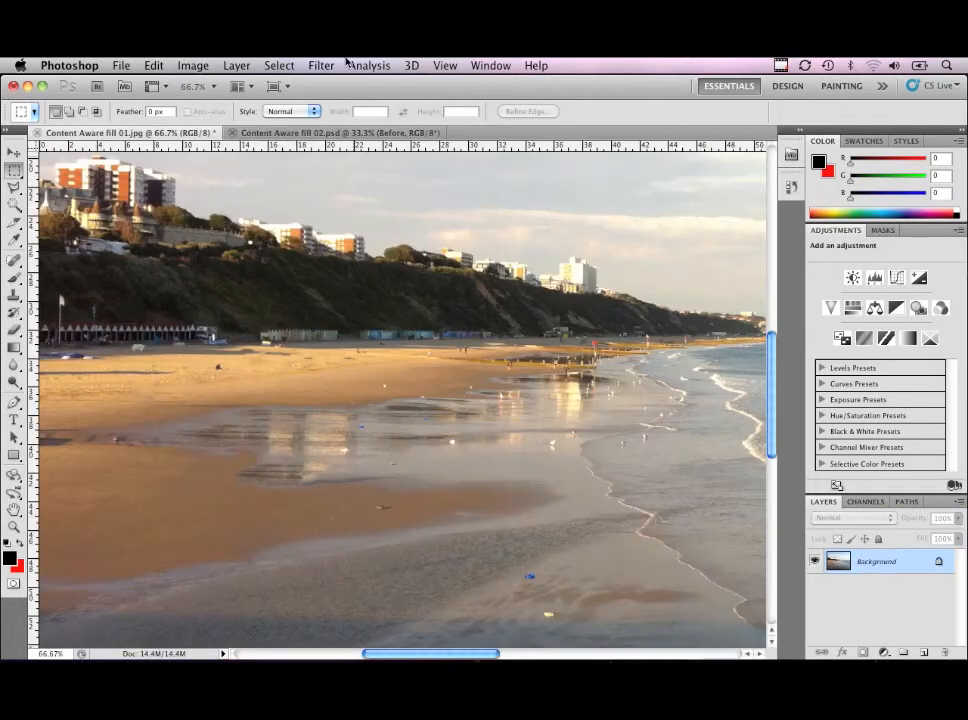
{"action": "left_click", "coordinate": [281, 131]}
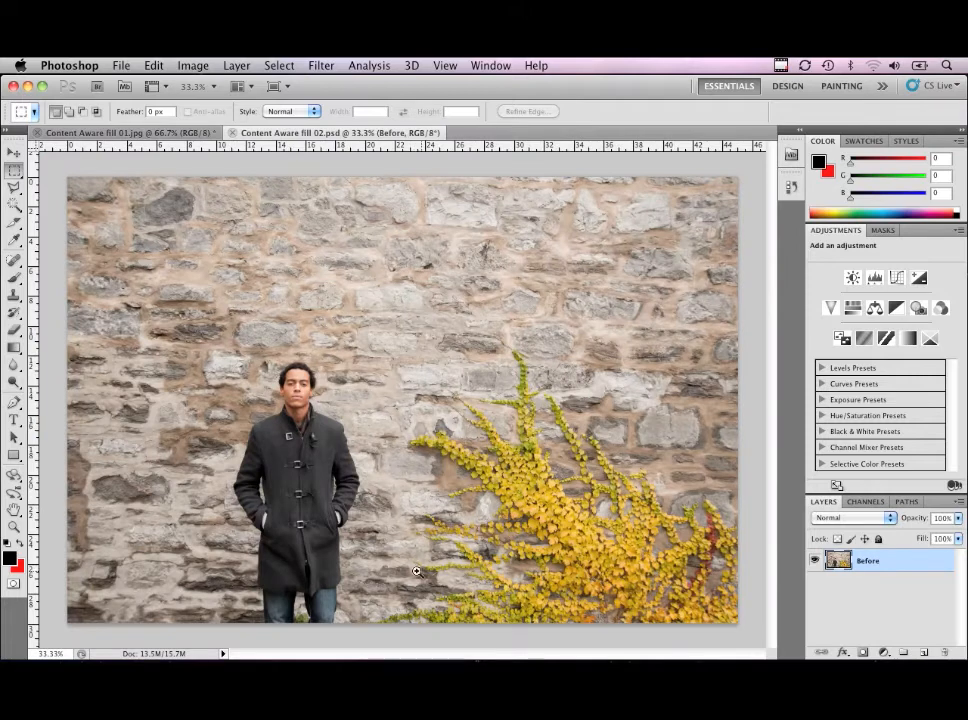
{"action": "left_click", "coordinate": [348, 550], "text": "super"}
{"action": "left_click_drag", "start_coordinate": [392, 464], "coordinate": [400, 561]}
Step: Outline the standing man with a loose Polygonal Lasso selection that extends past the image's lower edge
{"action": "left_click", "coordinate": [14, 187]}
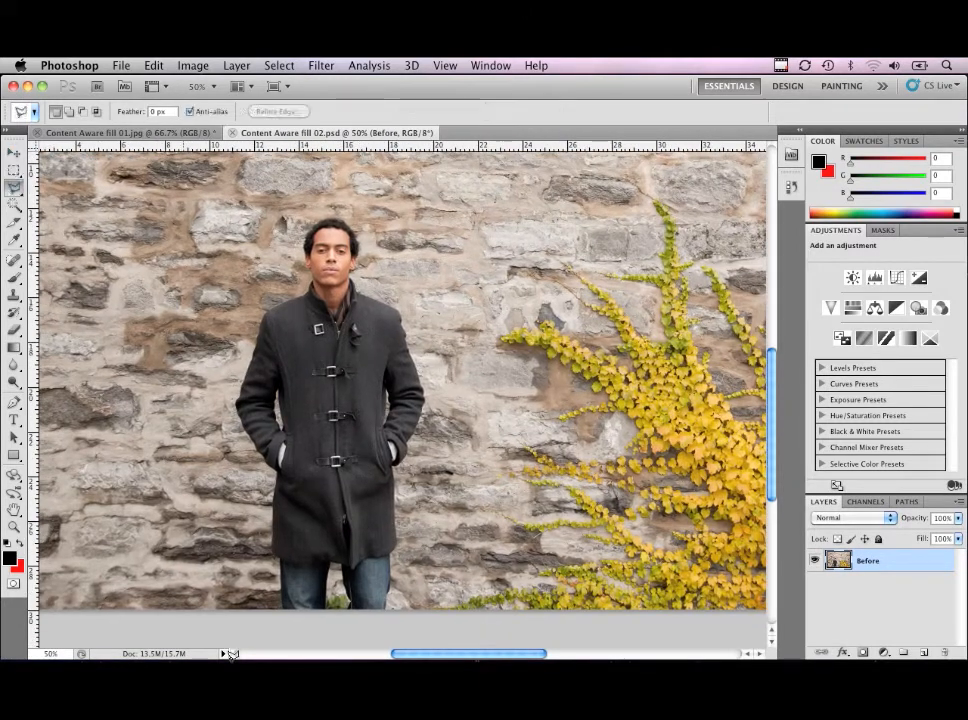
{"action": "left_click", "coordinate": [271, 617]}
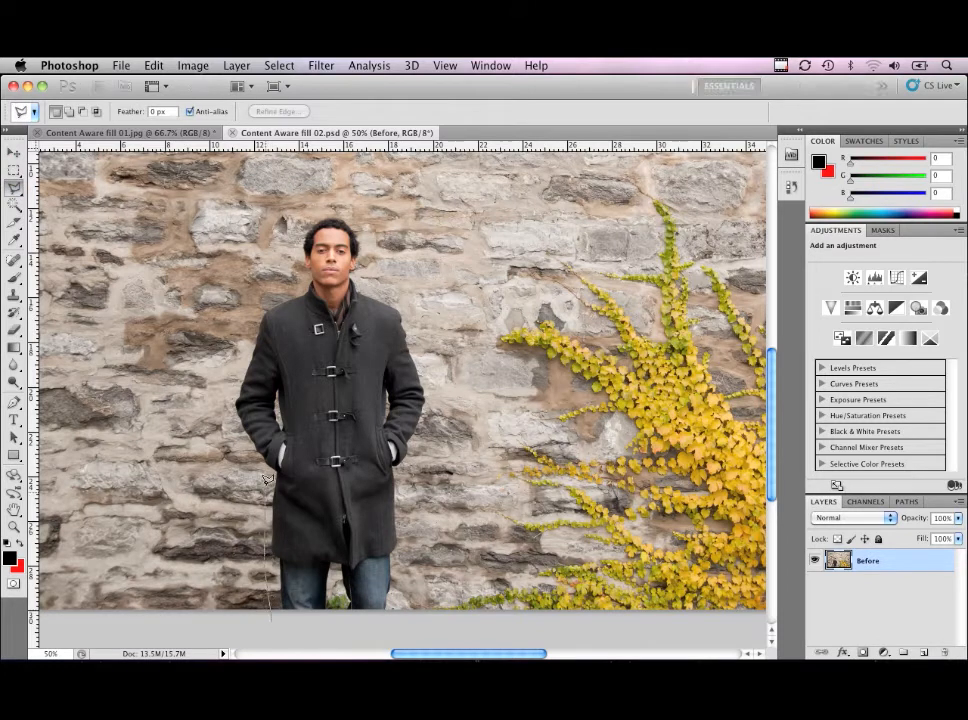
{"action": "left_click", "coordinate": [229, 420]}
{"action": "left_click", "coordinate": [230, 378]}
{"action": "left_click", "coordinate": [299, 271]}
{"action": "left_click", "coordinate": [292, 234]}
{"action": "left_click", "coordinate": [320, 196]}
{"action": "left_click", "coordinate": [356, 207]}
{"action": "left_click", "coordinate": [373, 283]}
{"action": "left_click", "coordinate": [407, 295]}
{"action": "left_click", "coordinate": [428, 350]}
{"action": "left_click", "coordinate": [436, 410]}
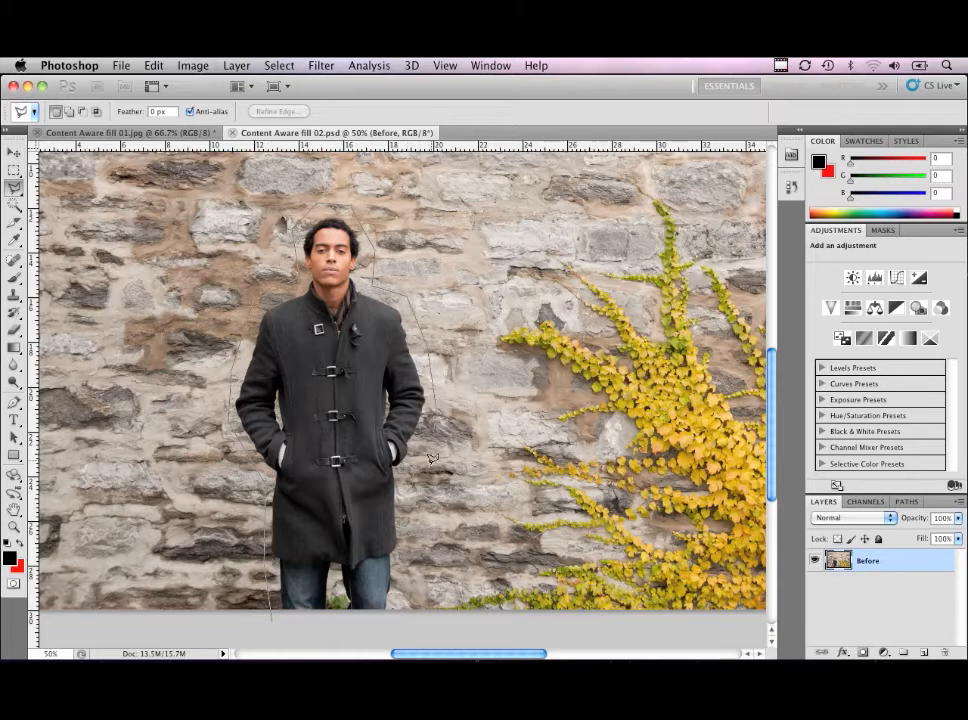
{"action": "left_click", "coordinate": [405, 498]}
{"action": "left_click", "coordinate": [410, 626]}
{"action": "left_click", "coordinate": [273, 619]}
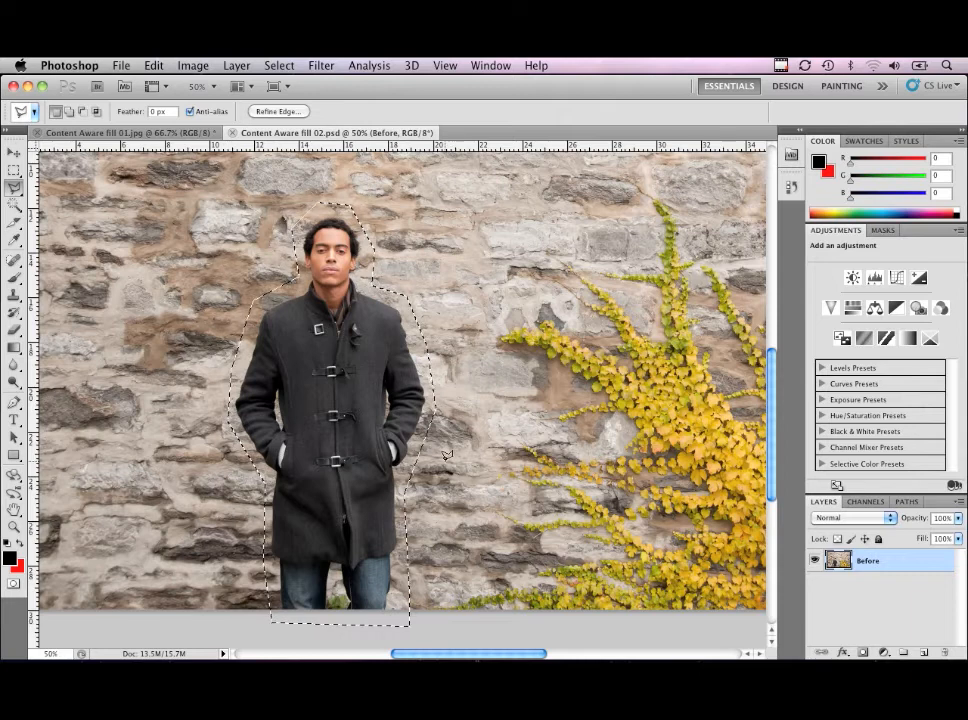
Step: Fill the selected man with Content-Aware contents in Normal mode at 100% opacity, and deselect
{"action": "key", "text": "super+minus"}
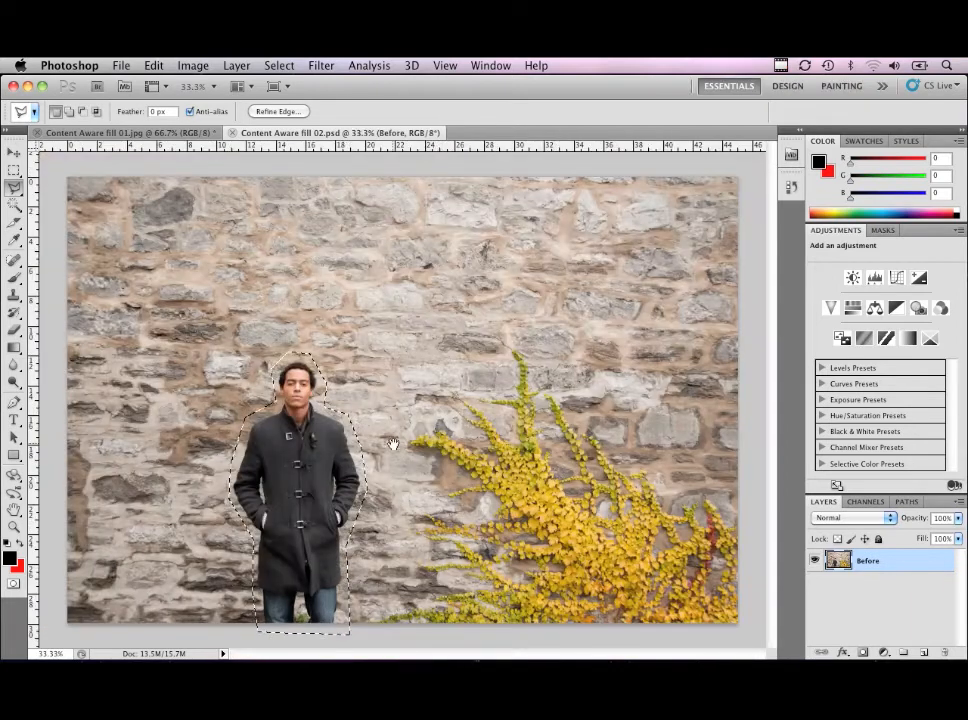
{"action": "key", "text": "shift+BackSpace"}
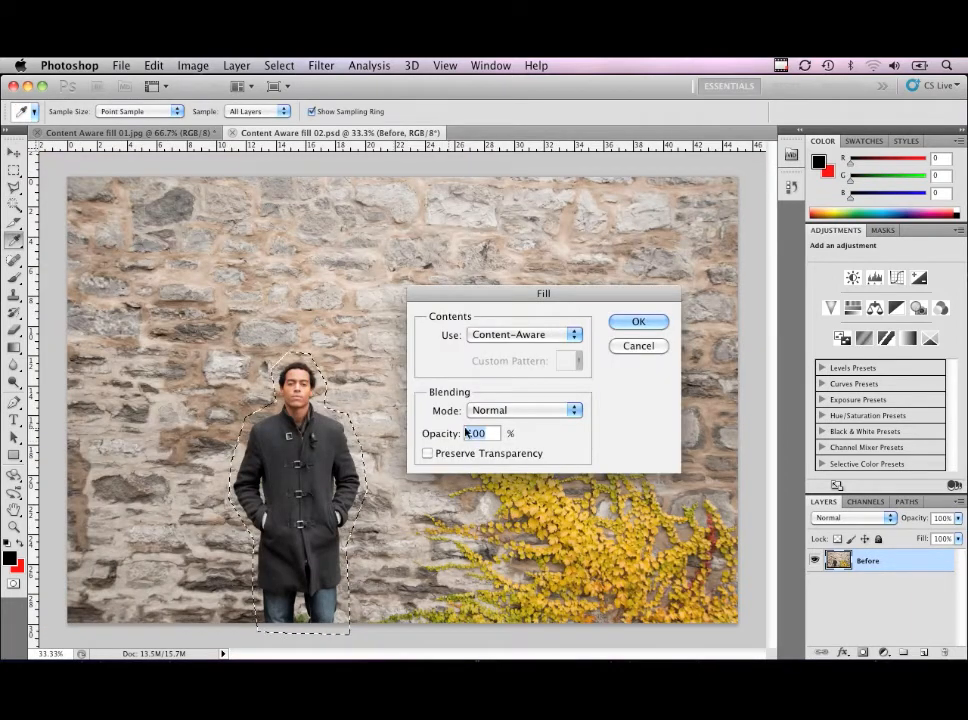
{"action": "left_click", "coordinate": [620, 323]}
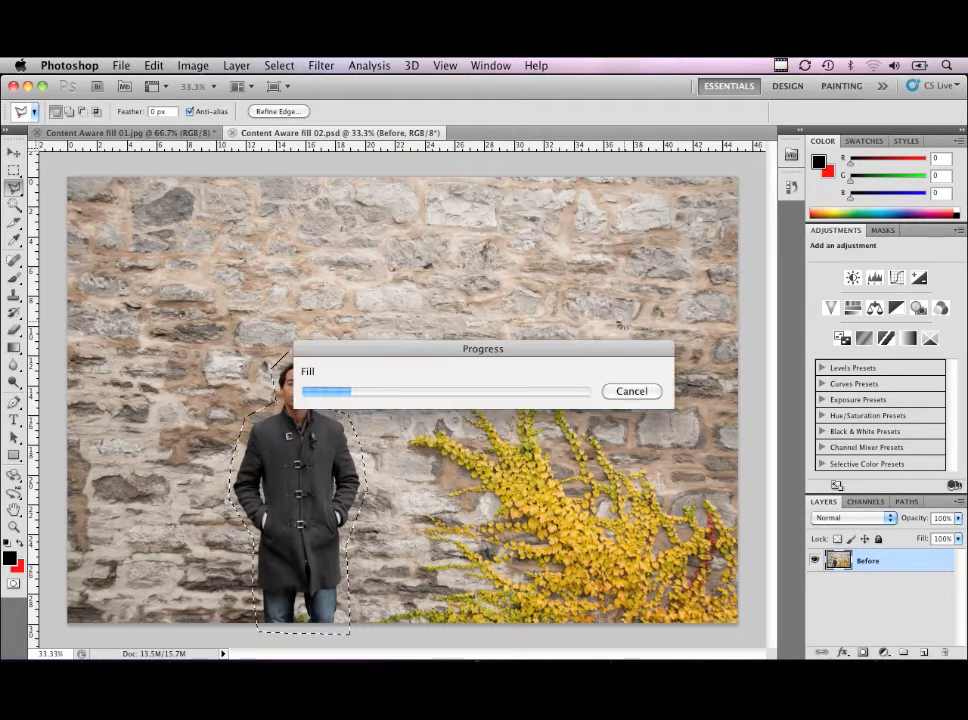
{"action": "left_click_drag", "start_coordinate": [611, 347], "coordinate": [610, 257]}
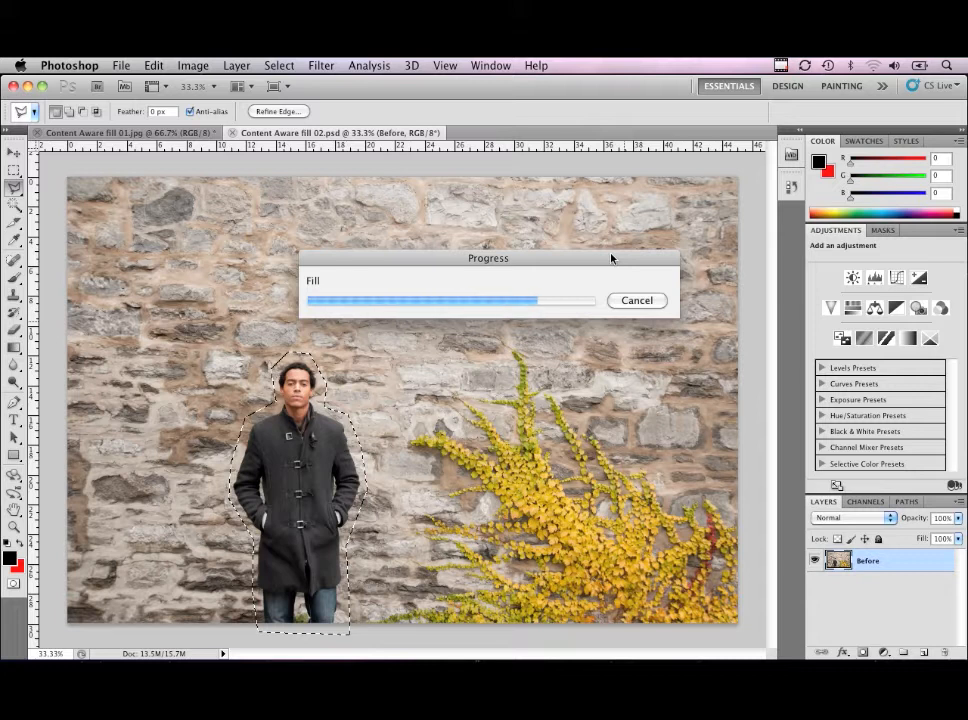
{"action": "key", "text": "super+d"}
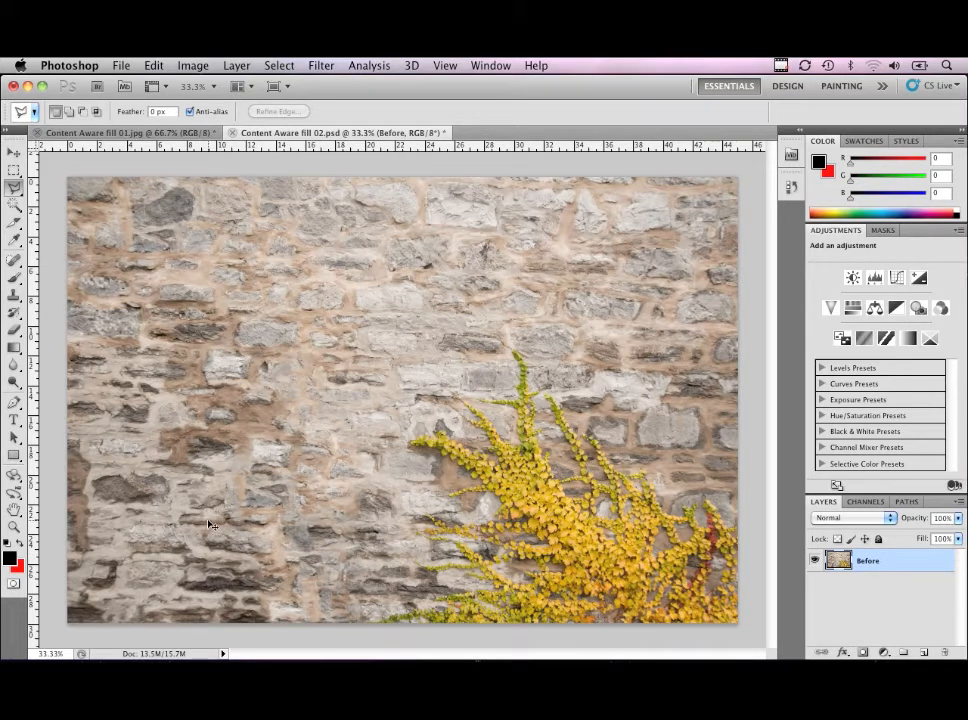
Step: Undo the deselection and the Content-Aware fill of the man
{"action": "key", "text": "super+z"}
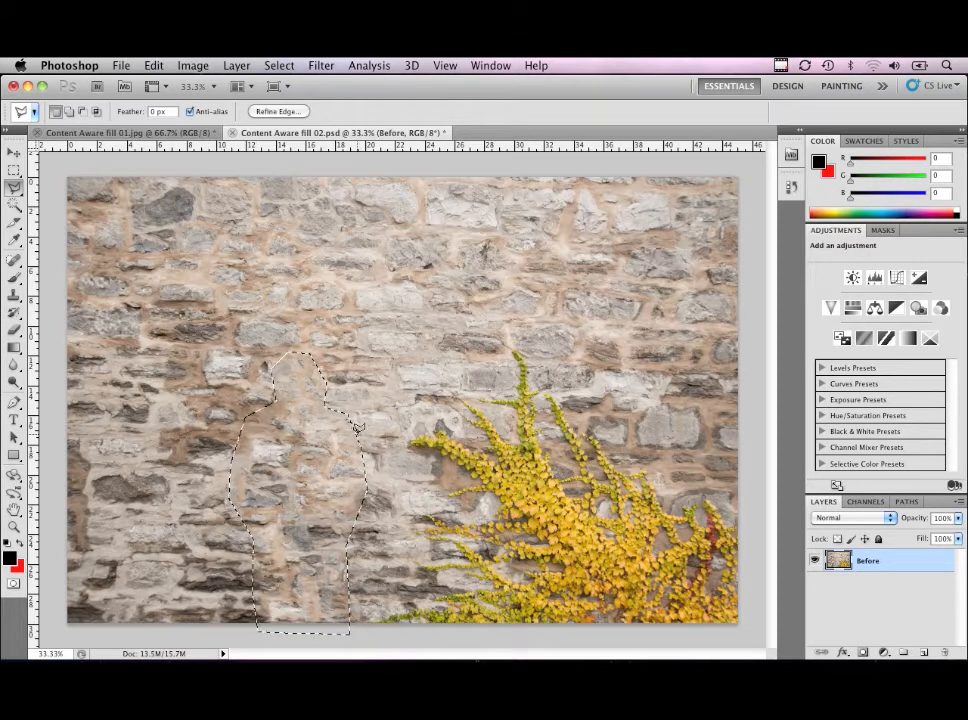
{"action": "key", "text": "ctrl+z"}
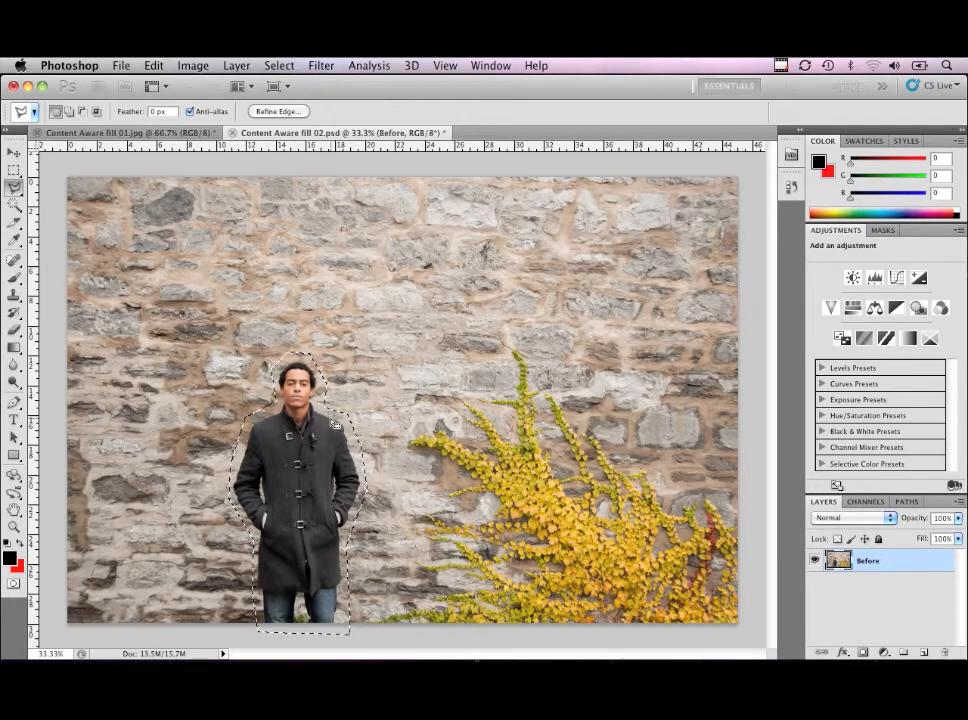
Step: Fill the selected man with Content-Aware contents again, examine the patched wall, and undo the fill
{"action": "key", "text": "super+plus"}
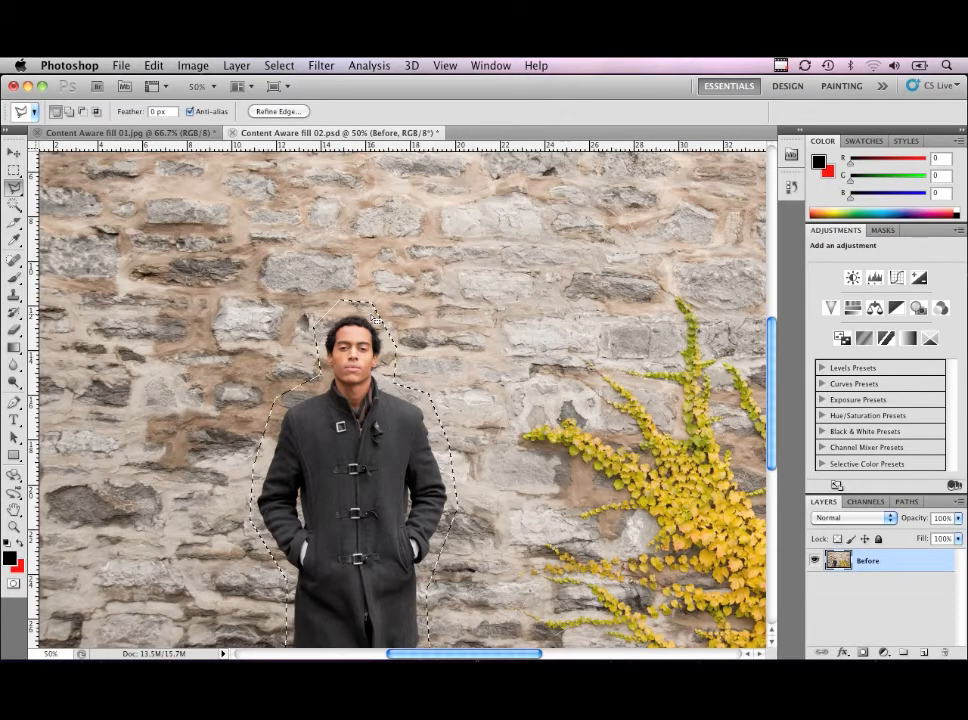
{"action": "key", "text": "Delete"}
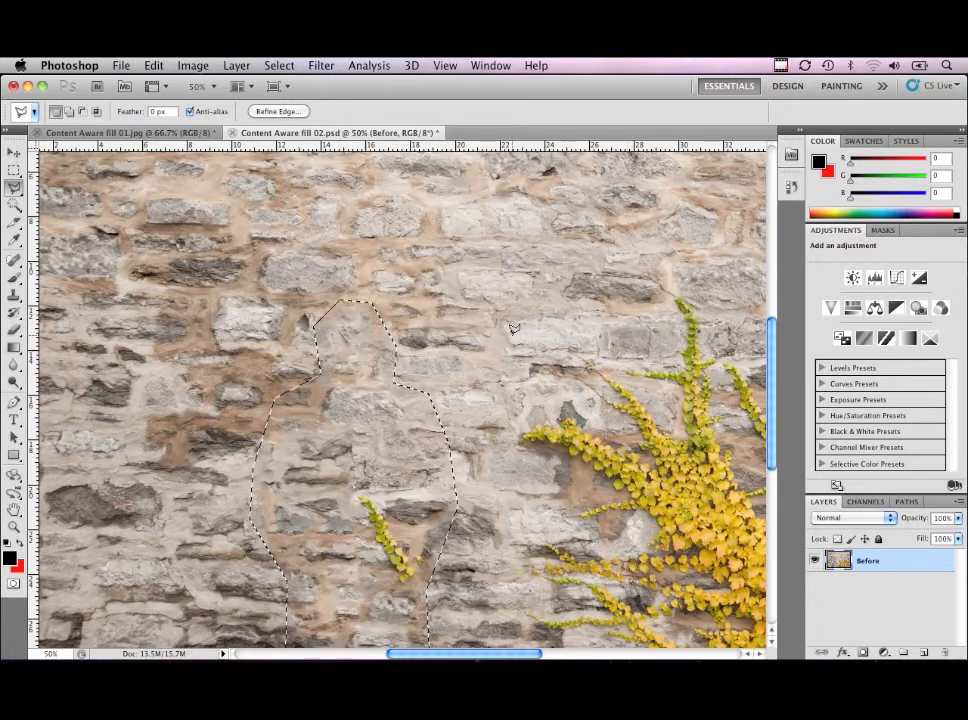
{"action": "scroll", "coordinate": [546, 579], "scroll_direction": "down", "scroll_amount": 5}
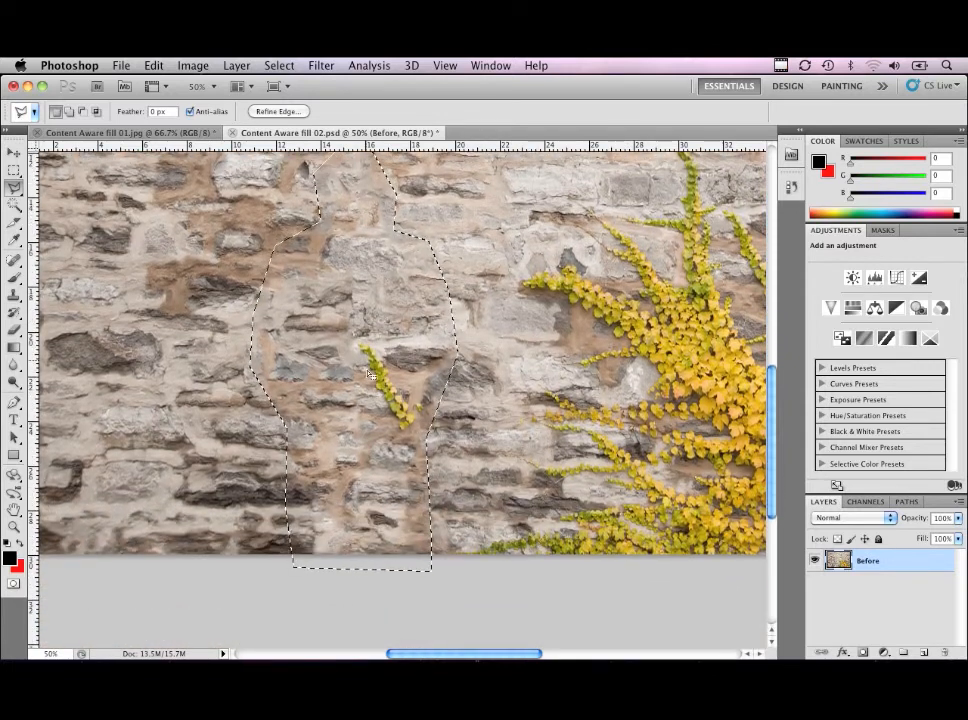
{"action": "left_click_drag", "start_coordinate": [549, 318], "coordinate": [424, 338]}
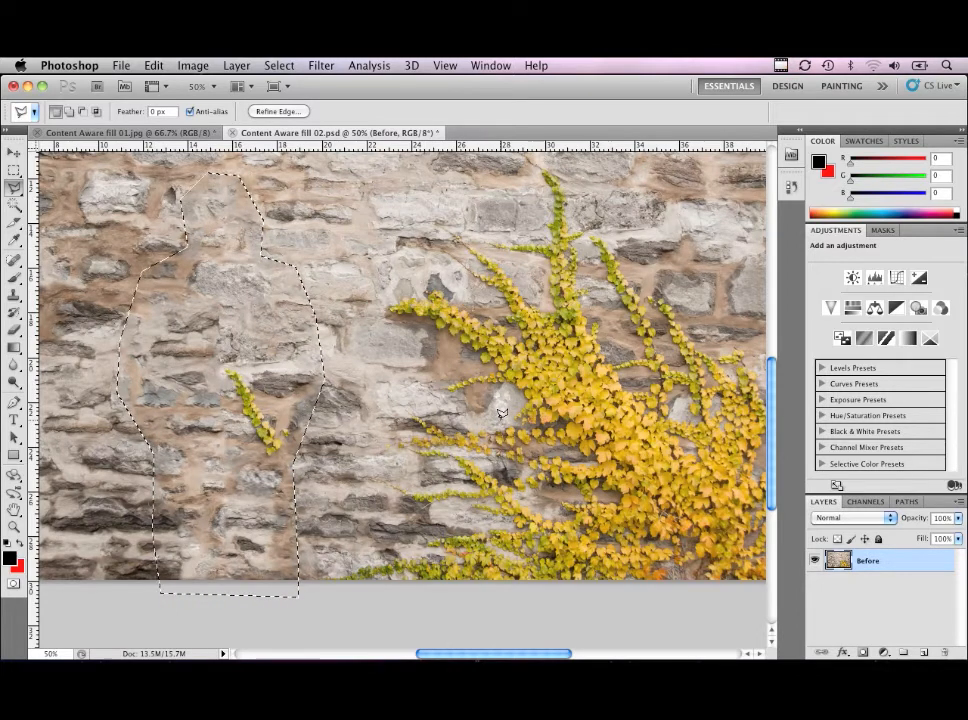
{"action": "key", "text": "super+z"}
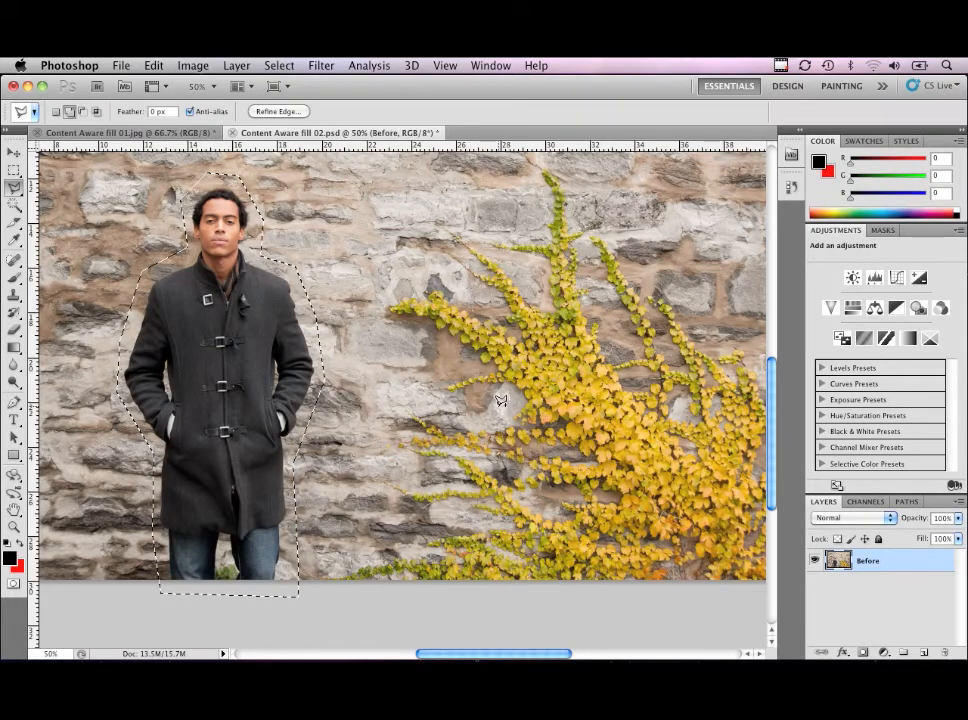
Step: Fill the selected man with Content-Aware contents once more and remove the selection
{"action": "key", "text": "shift+BackSpace"}
{"action": "left_click", "coordinate": [641, 321]}
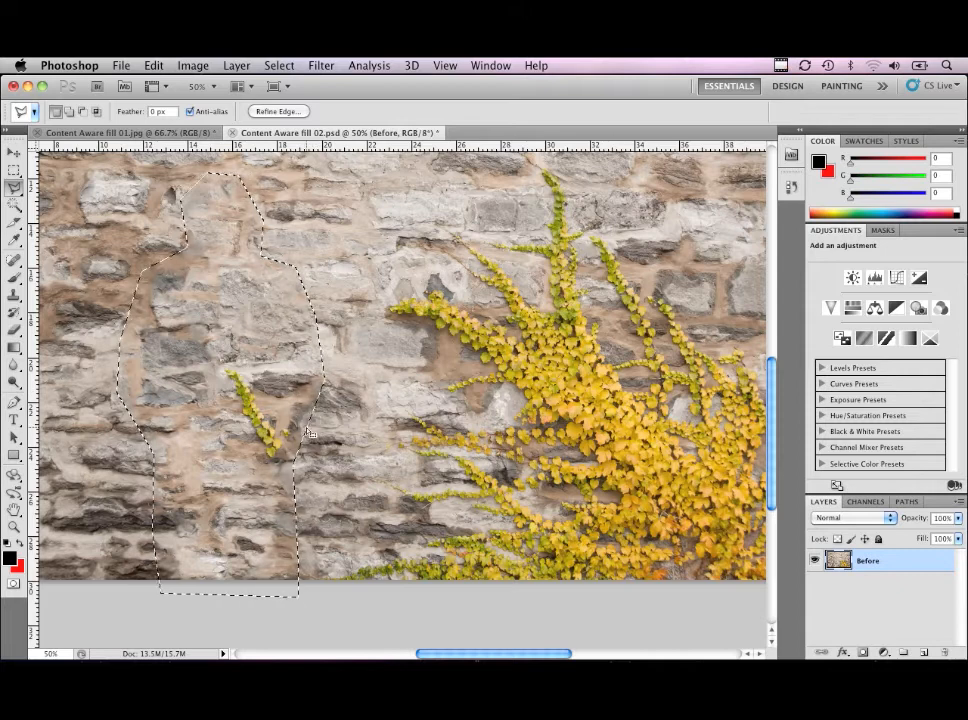
{"action": "key", "text": "super+d"}
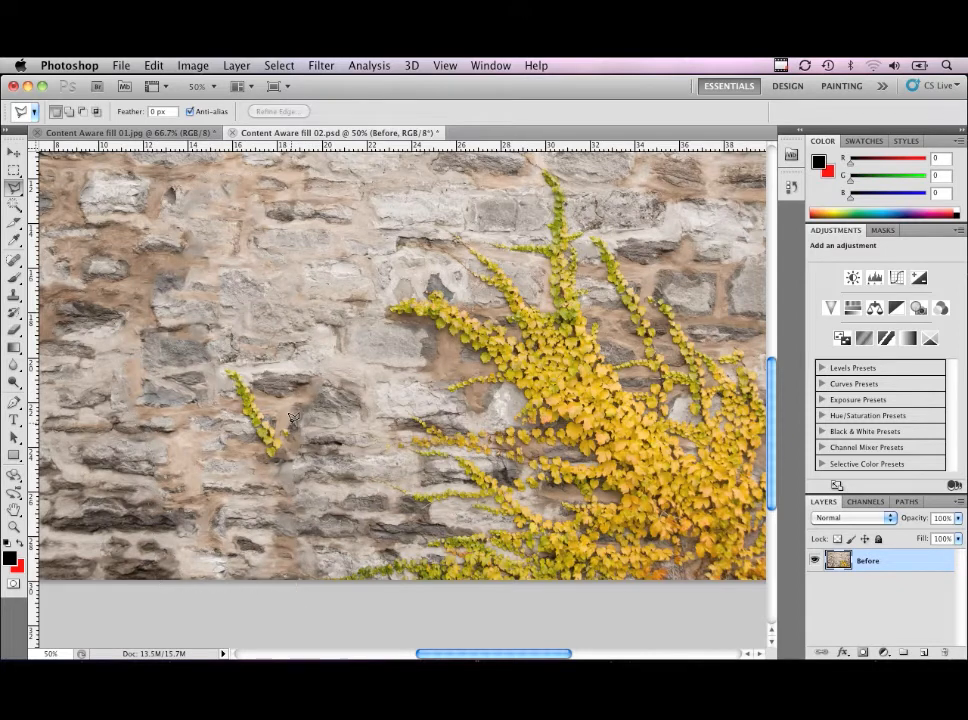
Step: Outline the stray ivy sprig in the patched wall area with a loose Polygonal Lasso selection
{"action": "left_click", "coordinate": [221, 358]}
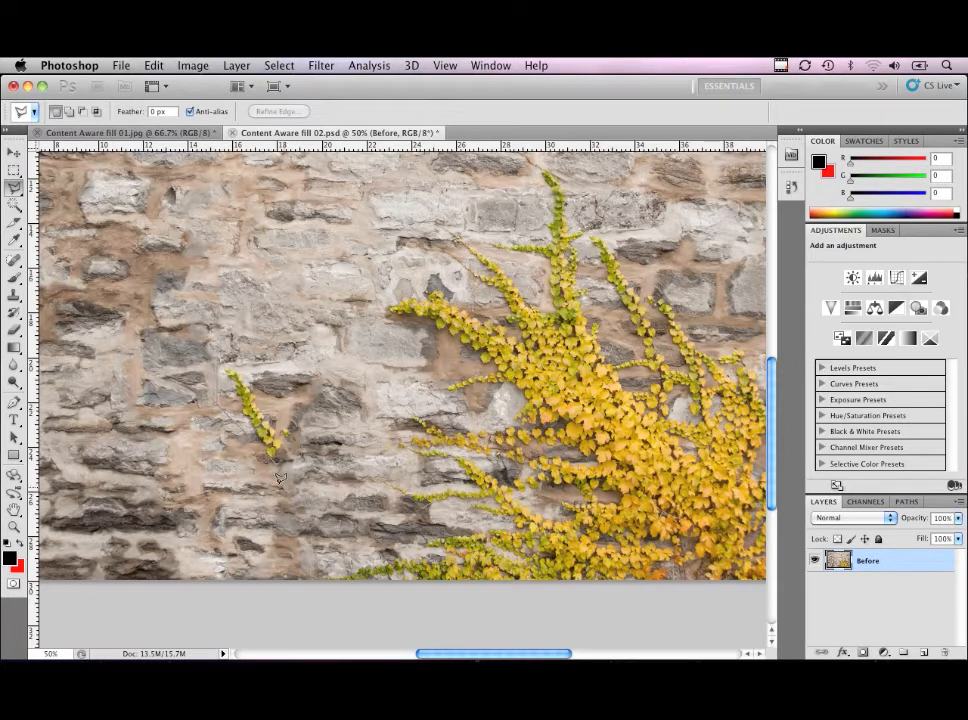
{"action": "left_click", "coordinate": [249, 359]}
{"action": "left_click", "coordinate": [219, 361]}
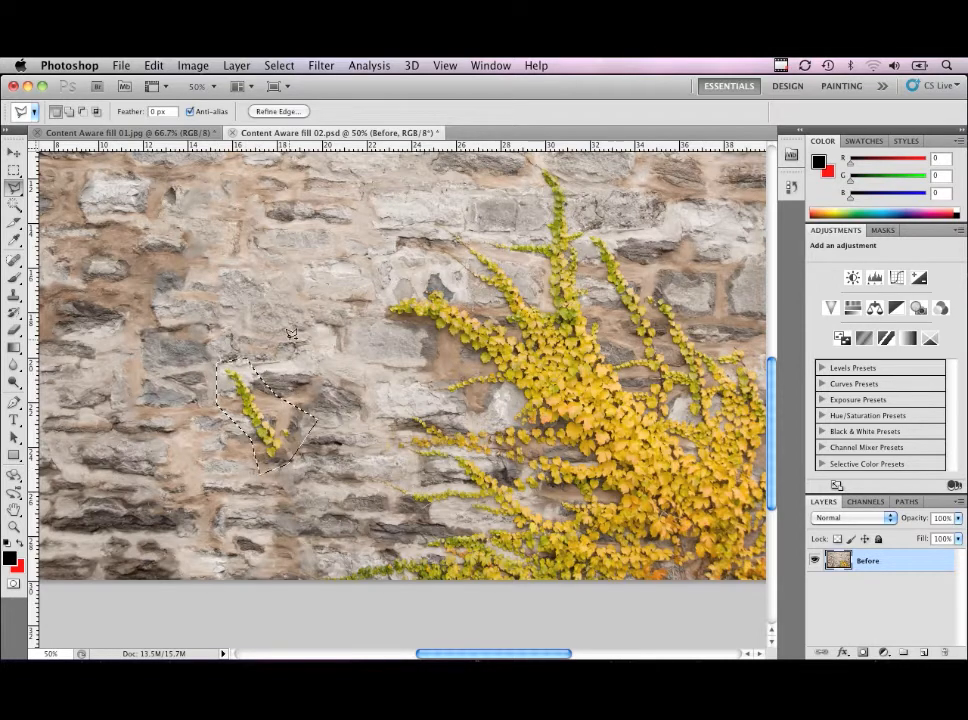
Step: Fill the selected ivy sprig with Content-Aware contents, examine the patch closely, and undo the deselection and the fill
{"action": "key", "text": "shift+BackSpace"}
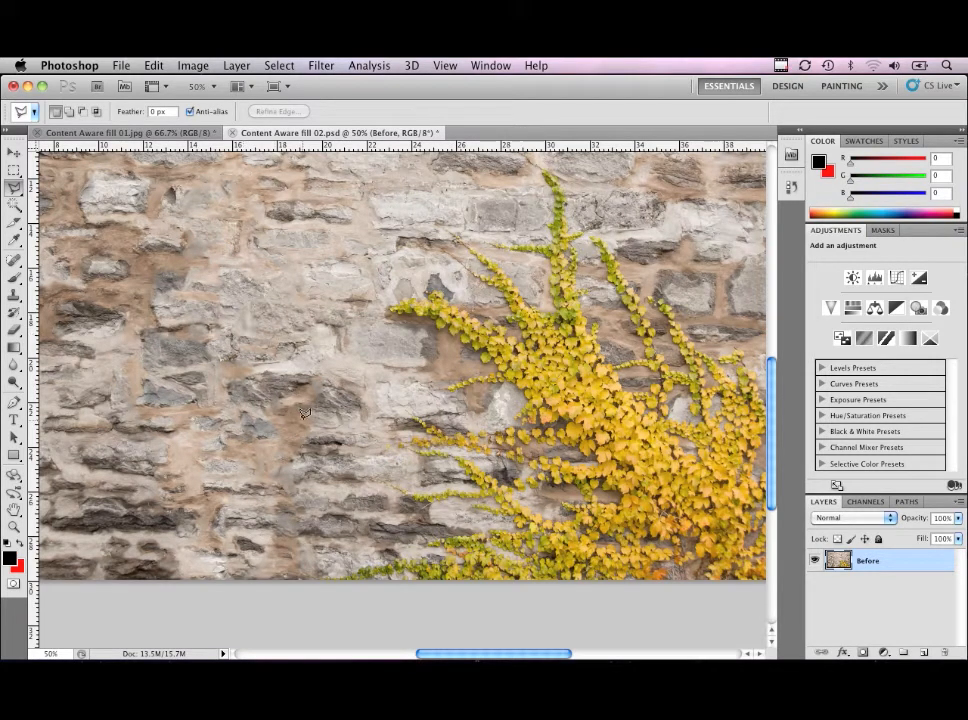
{"action": "scroll", "coordinate": [318, 412], "scroll_direction": "up", "scroll_amount": 1}
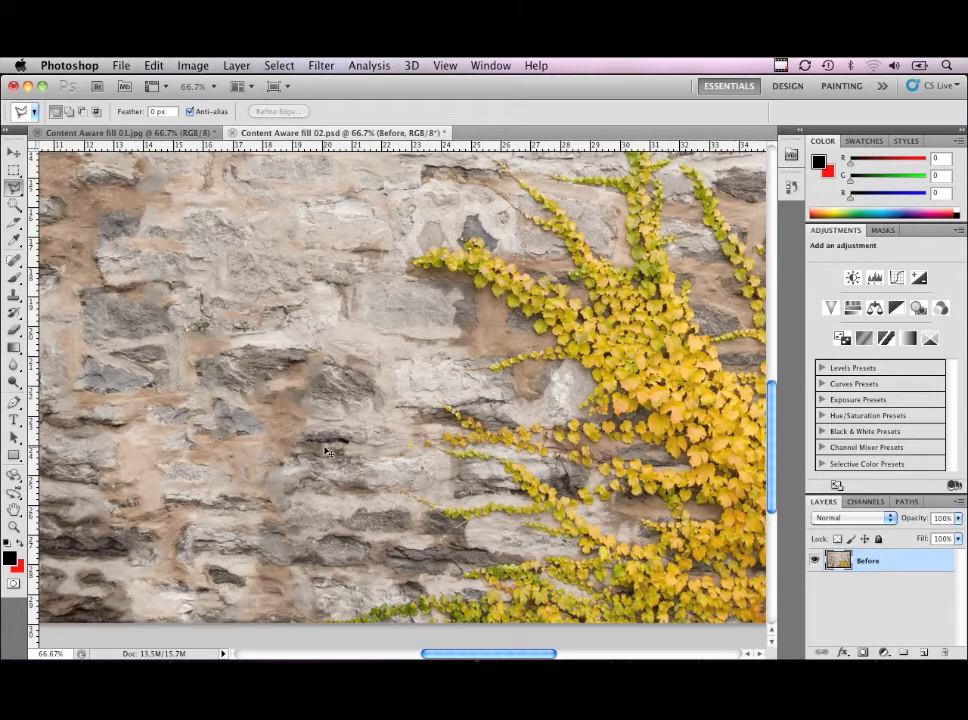
{"action": "key", "text": "super+alt+z"}
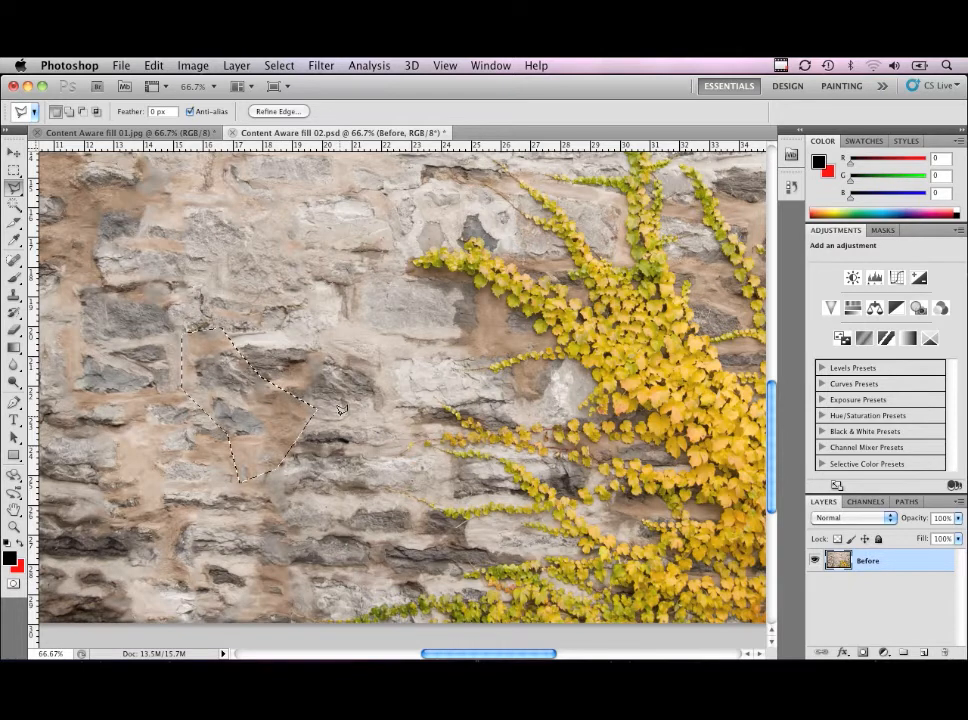
{"action": "key", "text": "super+alt+z"}
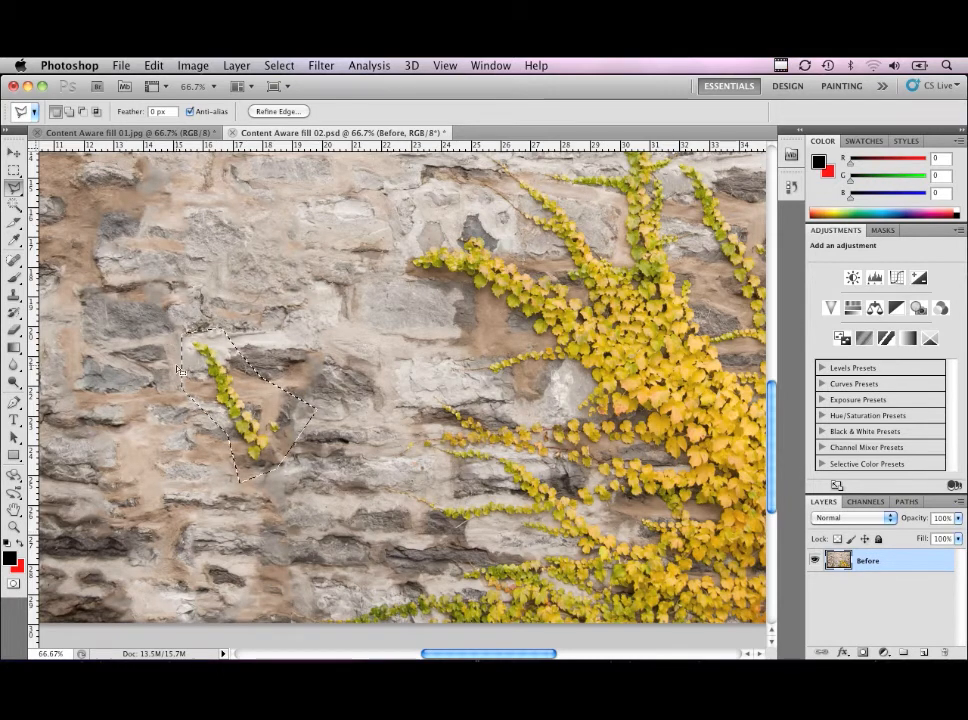
Step: Feather the ivy sprig selection by 4.1 px with Refine Edge, outputting to Selection
{"action": "left_click", "coordinate": [276, 112]}
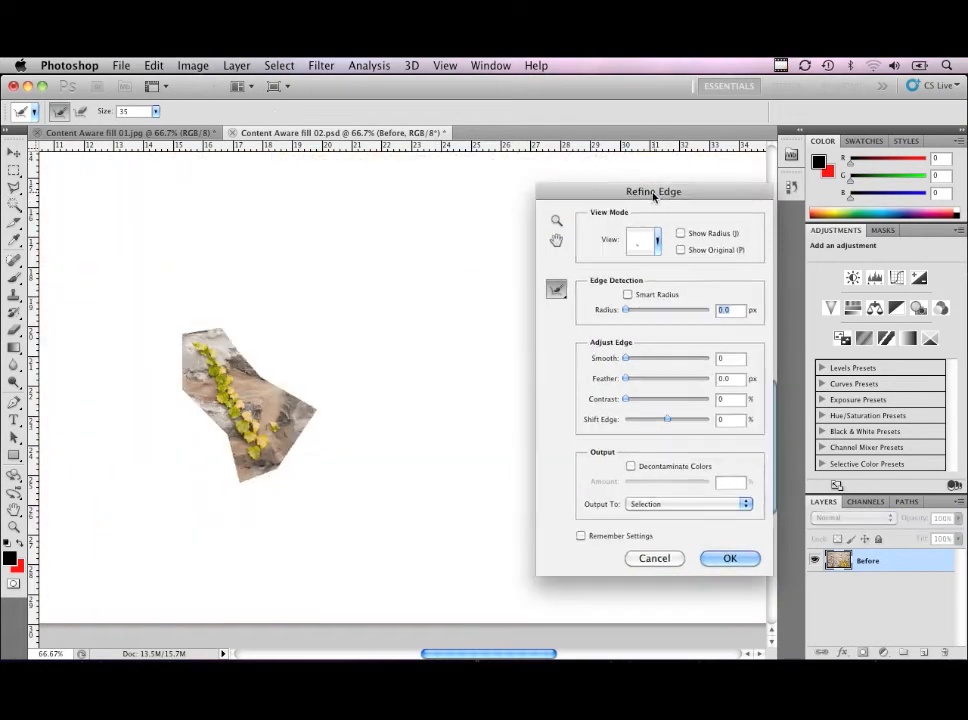
{"action": "left_click_drag", "start_coordinate": [653, 196], "coordinate": [536, 192]}
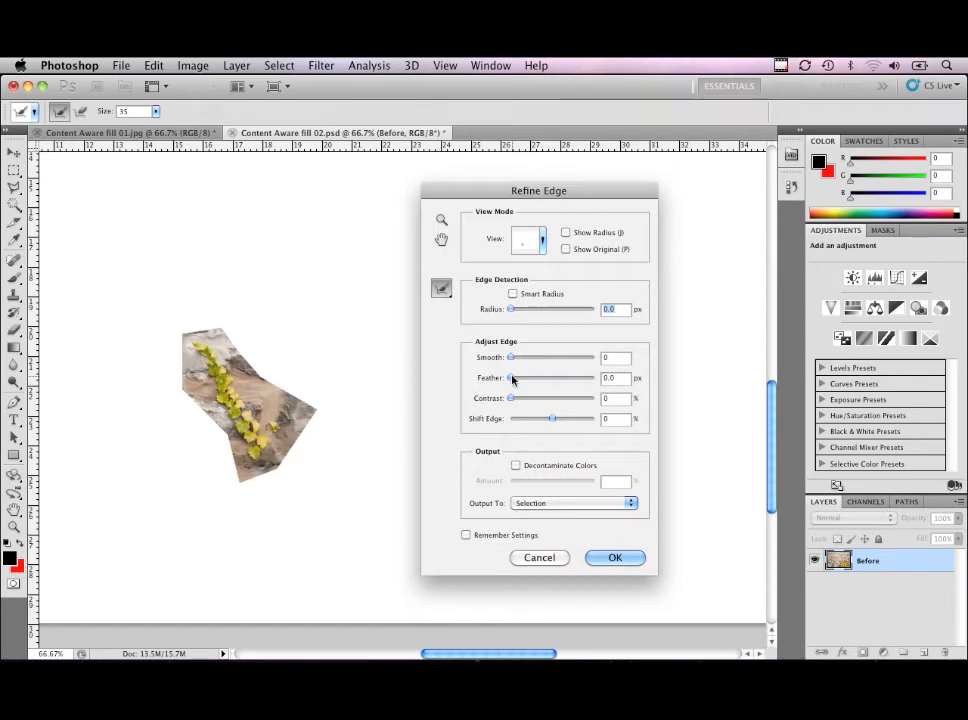
{"action": "left_click_drag", "start_coordinate": [524, 379], "coordinate": [529, 381]}
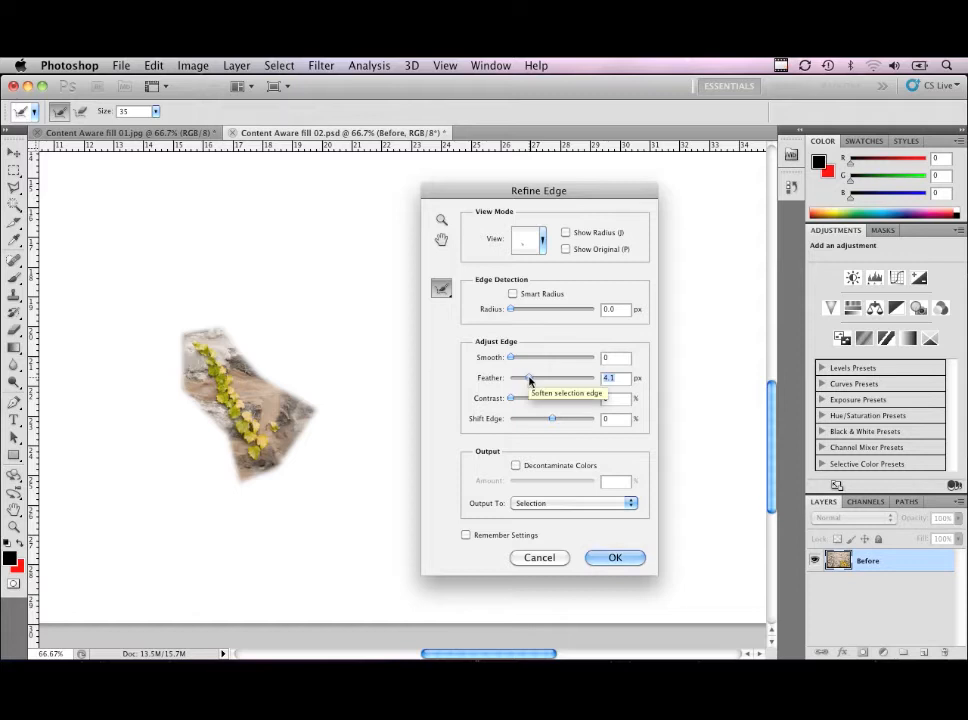
{"action": "left_click", "coordinate": [615, 557]}
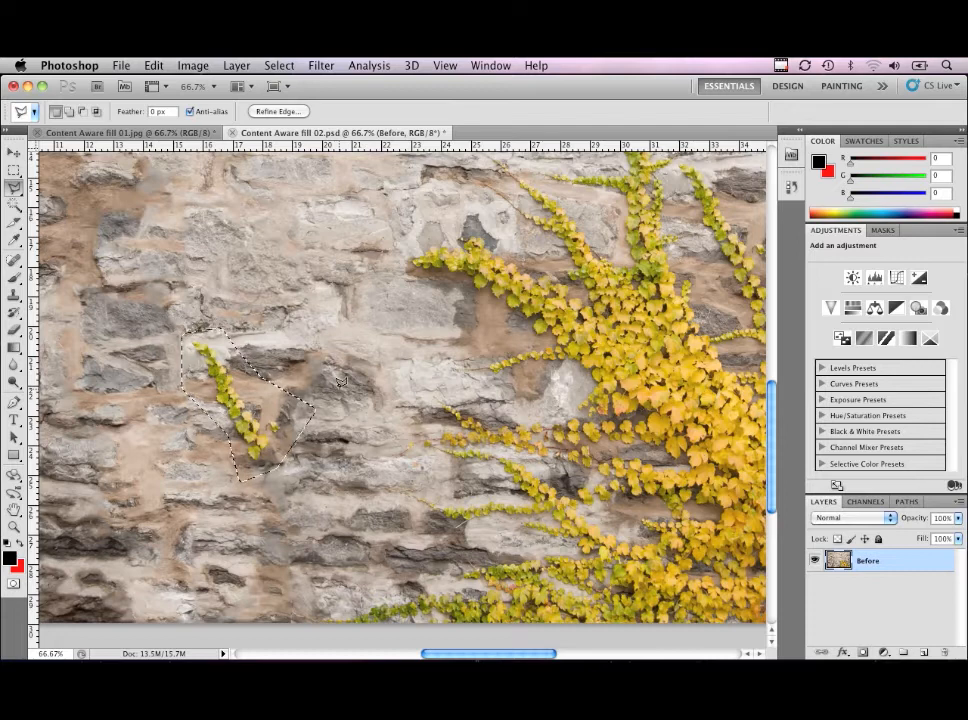
Step: Fill the feathered selection with Content-Aware contents in Normal mode at 100% opacity, deselect, and review the whole wall
{"action": "key", "text": "shift+BackSpace"}
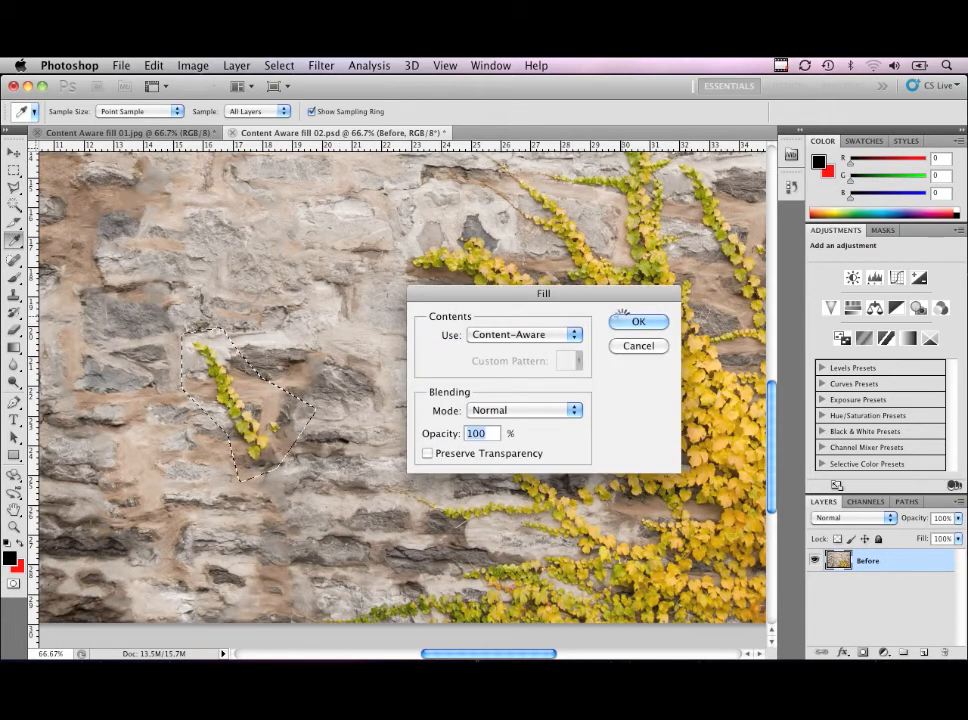
{"action": "key", "text": "Return"}
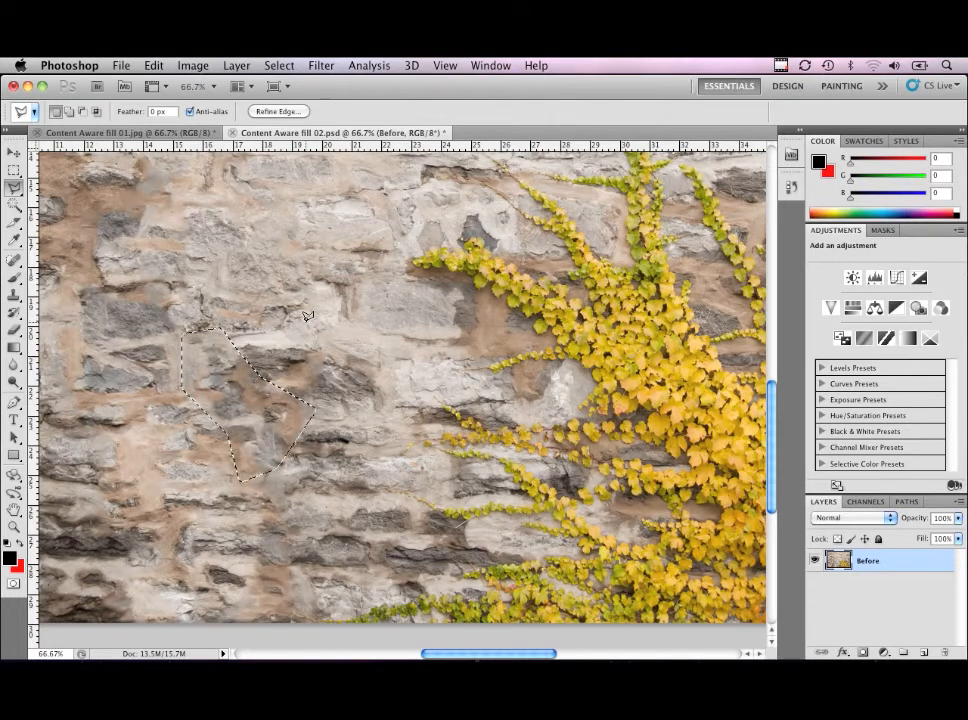
{"action": "key", "text": "super+d"}
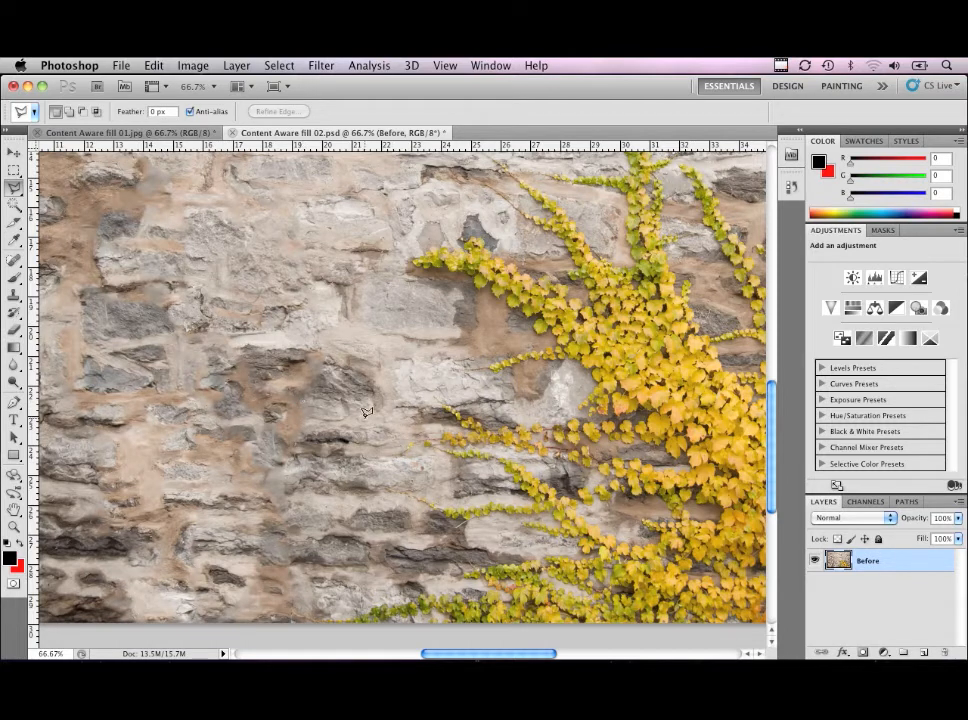
{"action": "left_click", "coordinate": [375, 377], "text": "alt"}
{"action": "left_click", "coordinate": [374, 376], "text": "alt"}
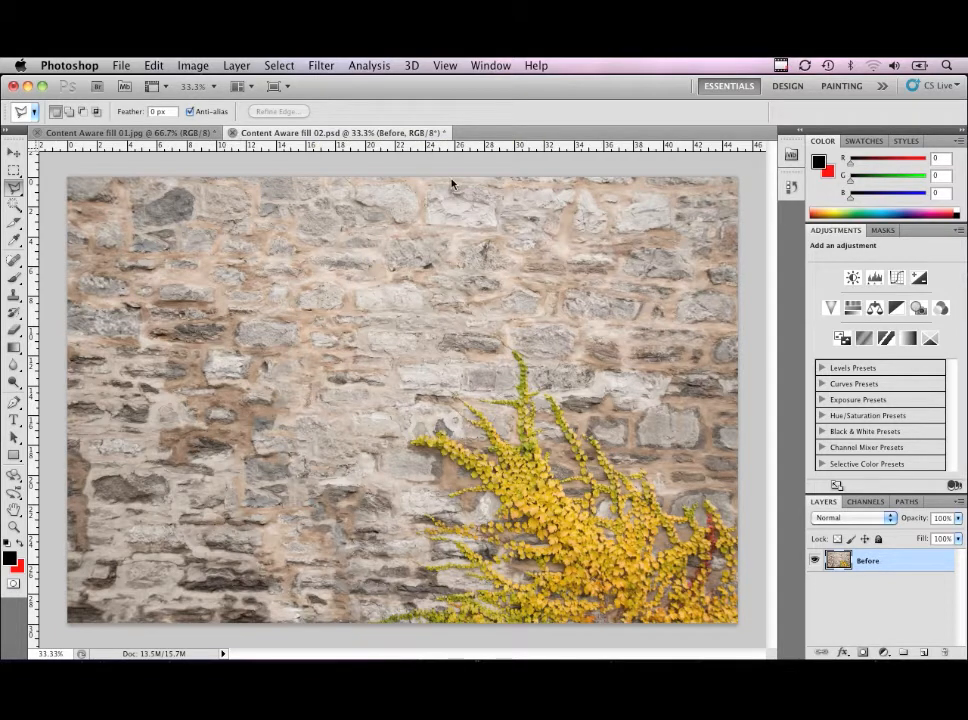
Step: Close Content Aware fill 02.psd and Content Aware fill 01.jpg without saving the changes
{"action": "key", "text": "super+w"}
{"action": "left_click", "coordinate": [432, 289]}
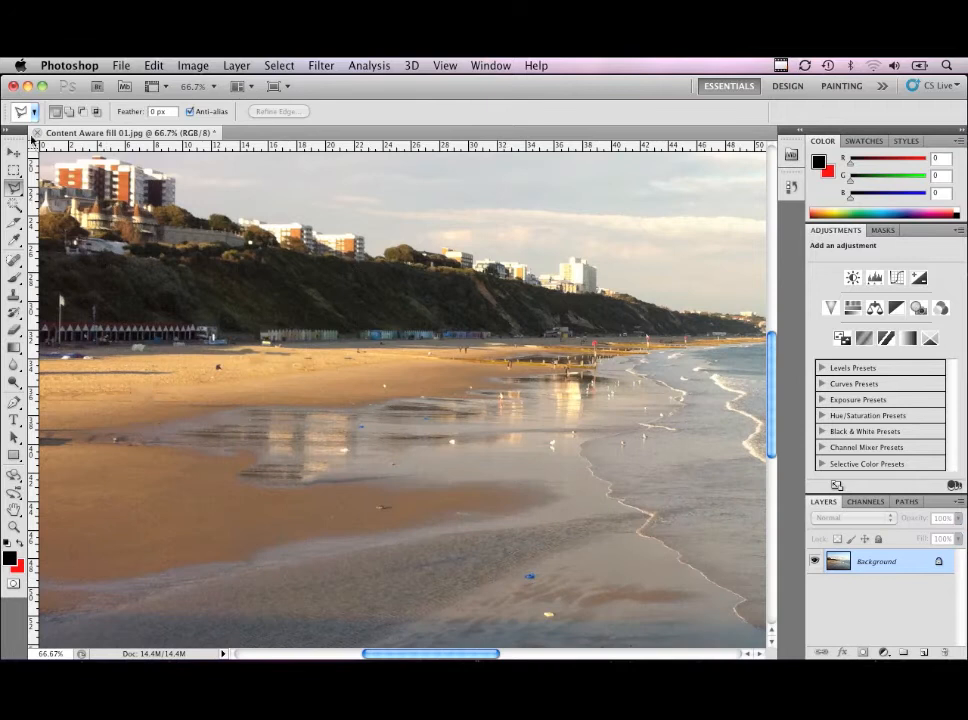
{"action": "key", "text": "super+w"}
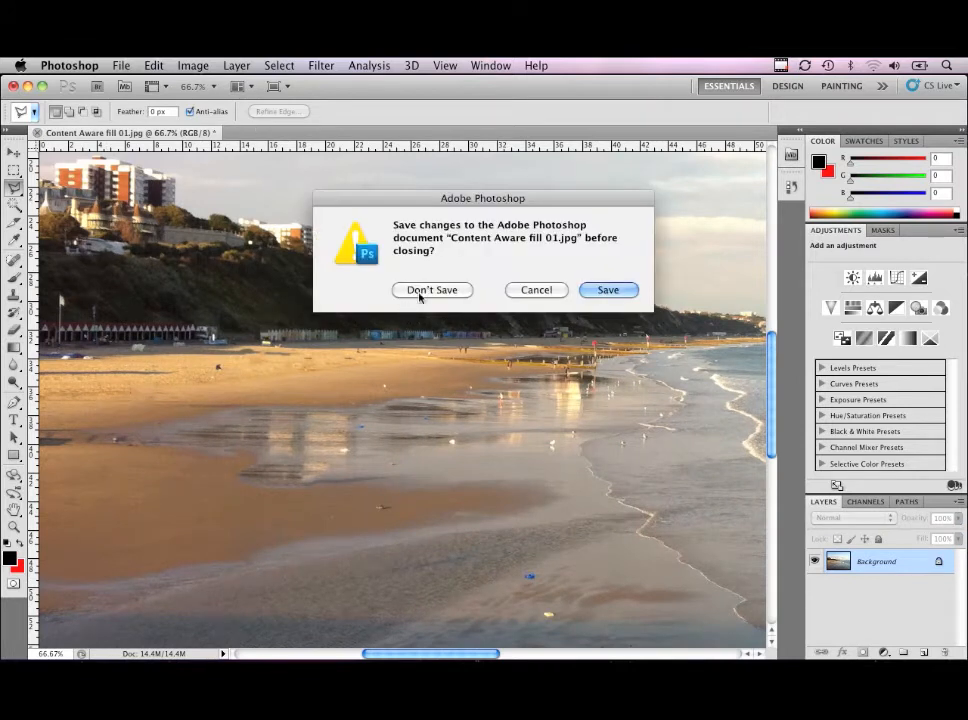
{"action": "left_click", "coordinate": [426, 290]}
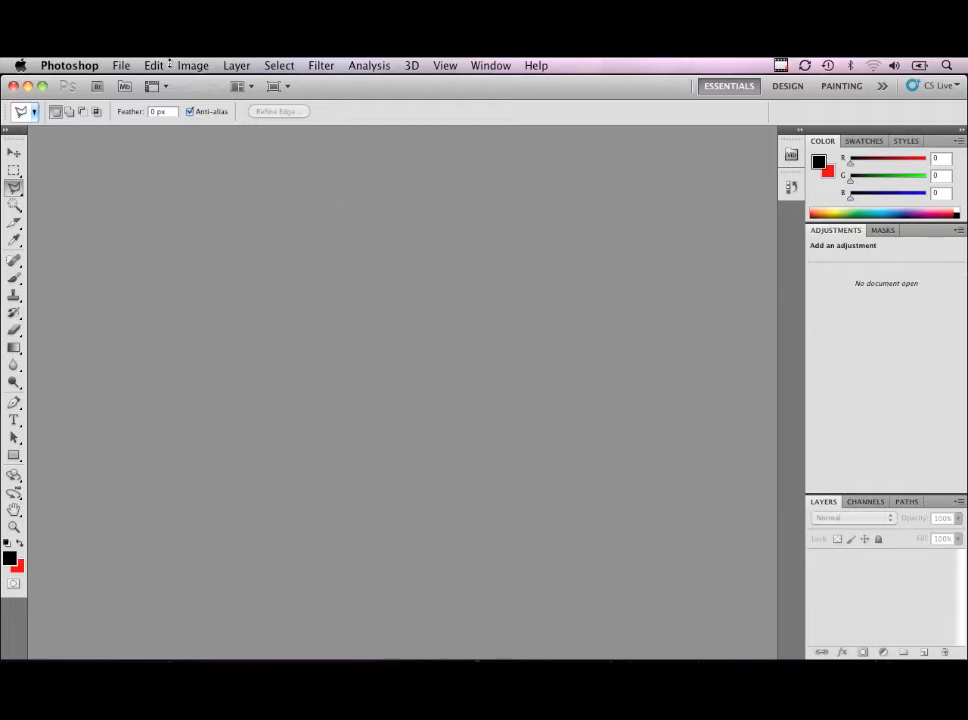
Step: Open Content Aware fill 03.jpg, Content Aware Fill 04.jpg and Content Aware Fill 05.jpg together from the Content Aware Fill folder
{"action": "key", "text": "super+o"}
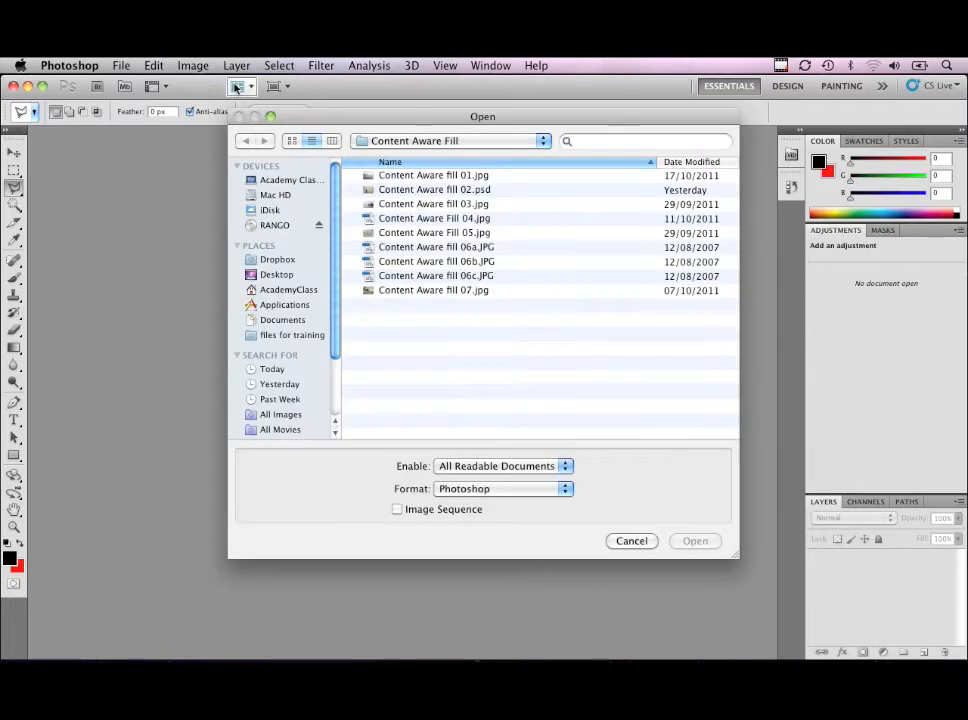
{"action": "left_click", "coordinate": [421, 206]}
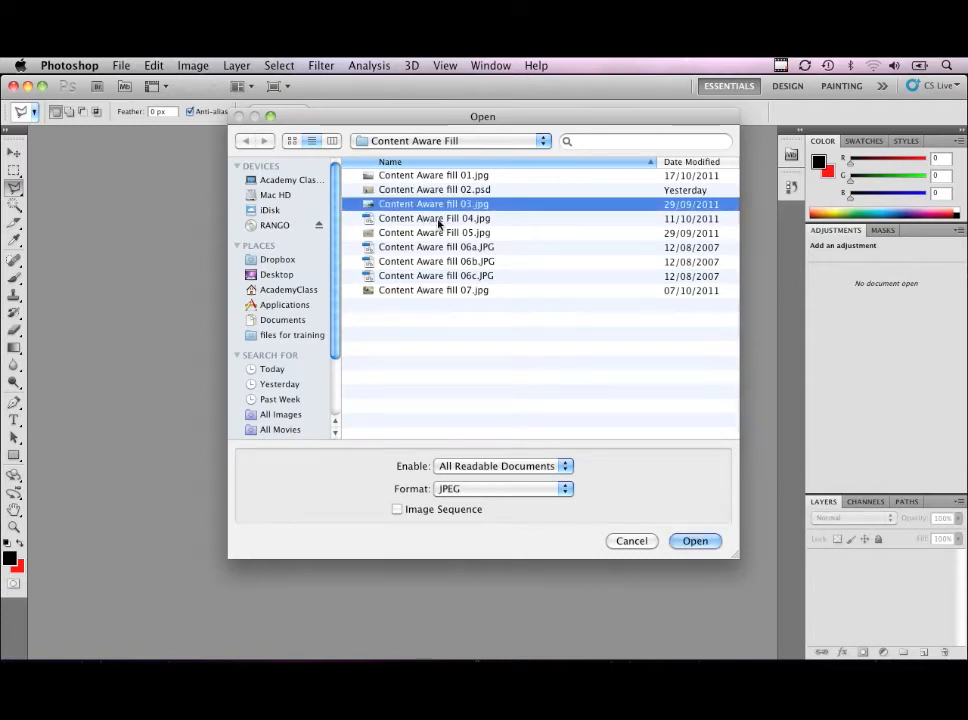
{"action": "left_click", "coordinate": [440, 219], "text": "shift"}
{"action": "left_click", "coordinate": [437, 233], "text": "shift"}
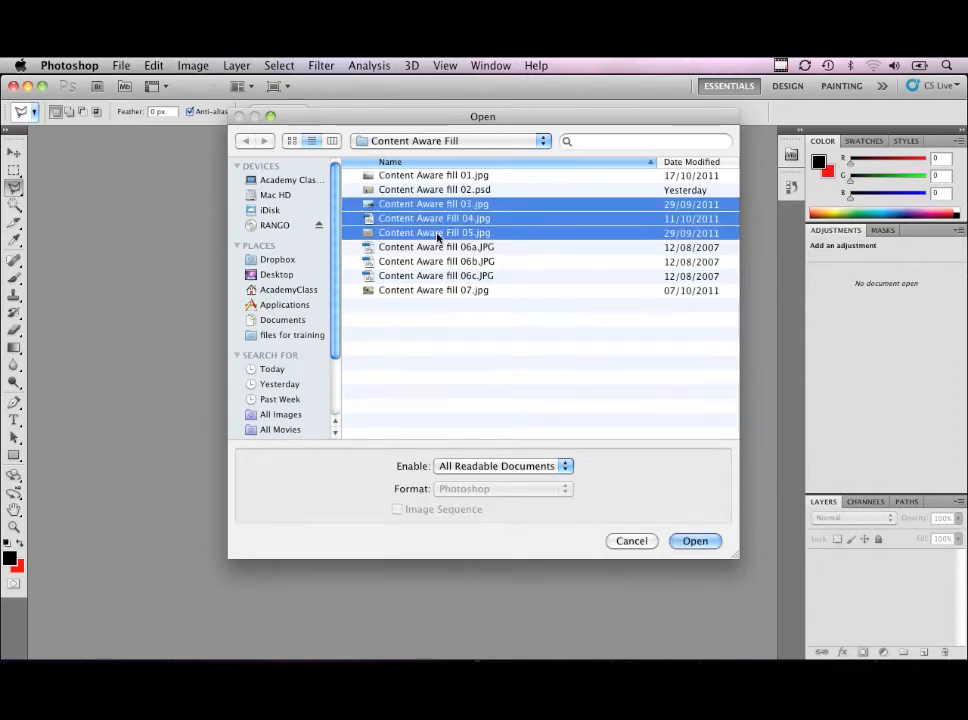
{"action": "left_click", "coordinate": [710, 541]}
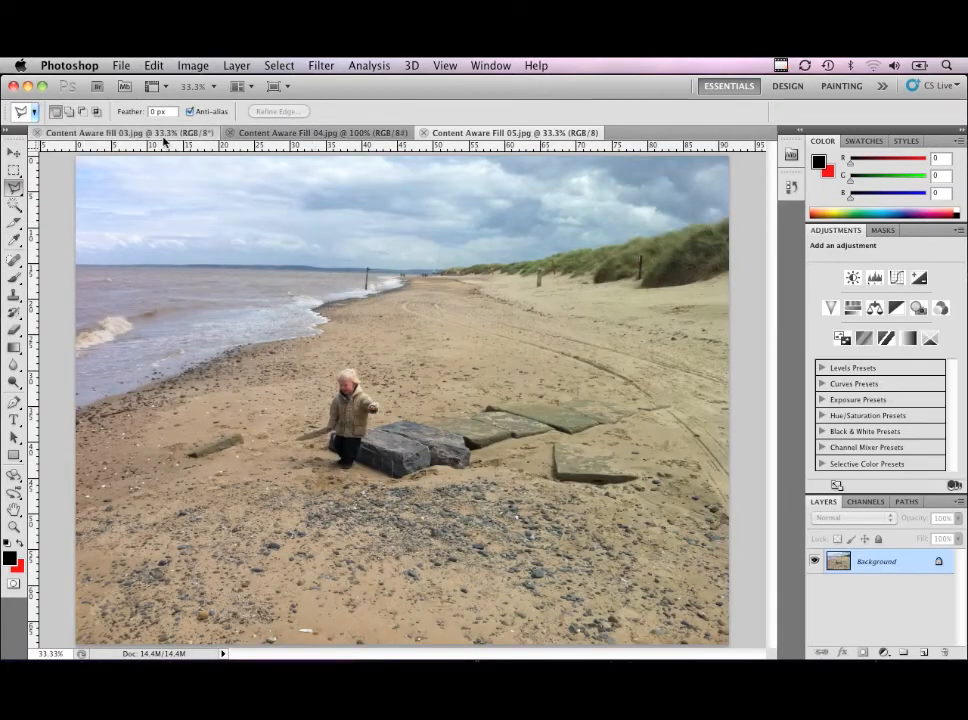
Step: In Content Aware fill 03.jpg, draw a Ruler line at about -2.8° along the sloping waterline from the image's left edge to the island
{"action": "left_click", "coordinate": [155, 132]}
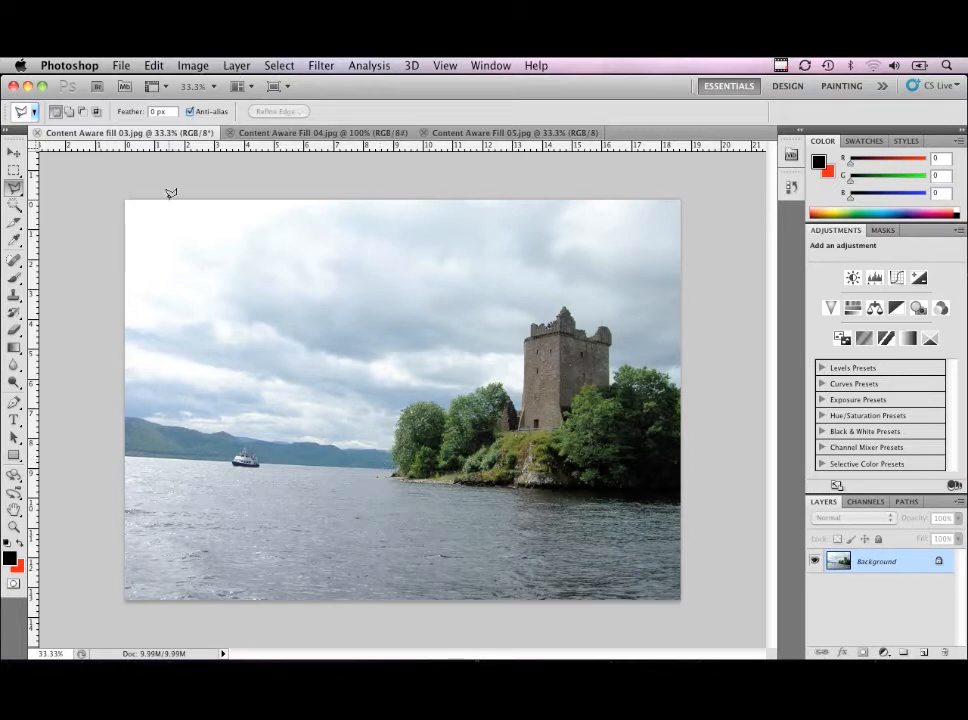
{"action": "left_click", "coordinate": [14, 240]}
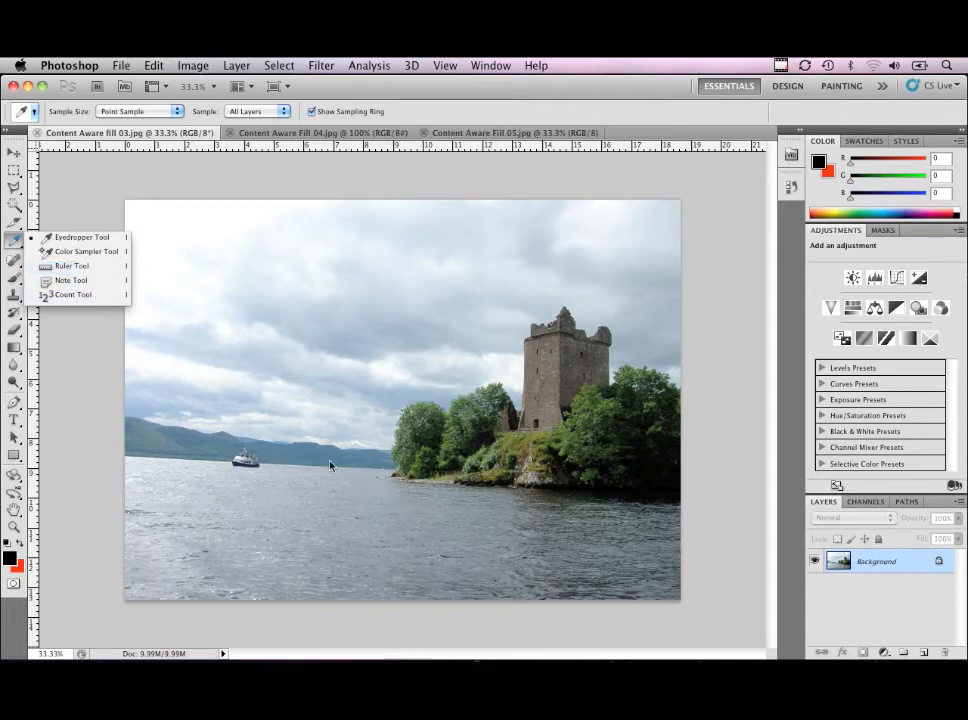
{"action": "left_click", "coordinate": [94, 266]}
{"action": "left_click", "coordinate": [264, 475]}
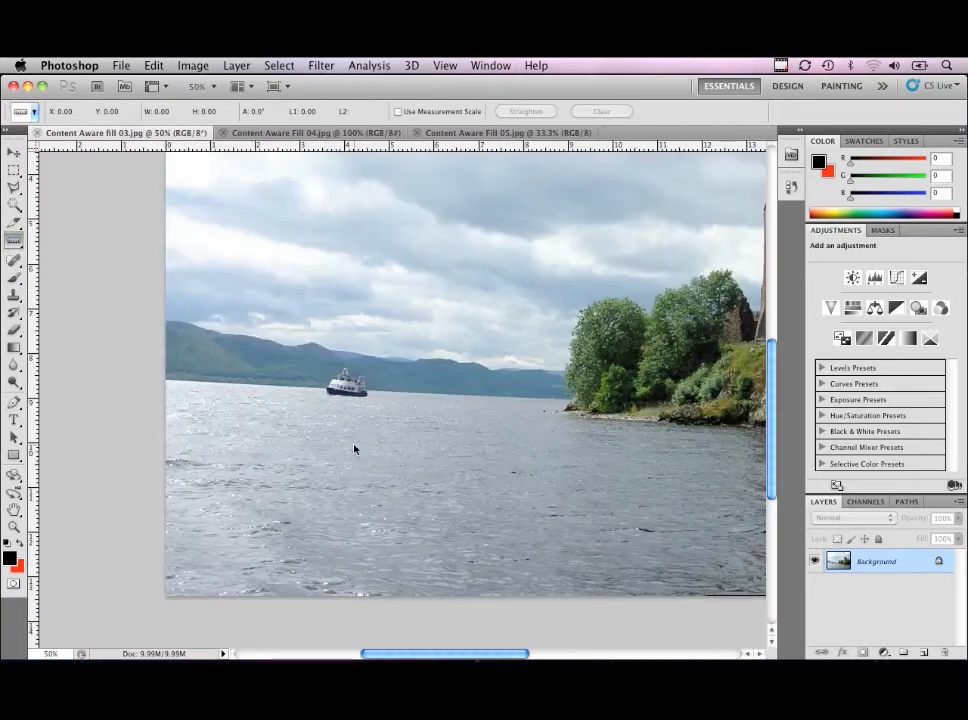
{"action": "left_click", "coordinate": [355, 447]}
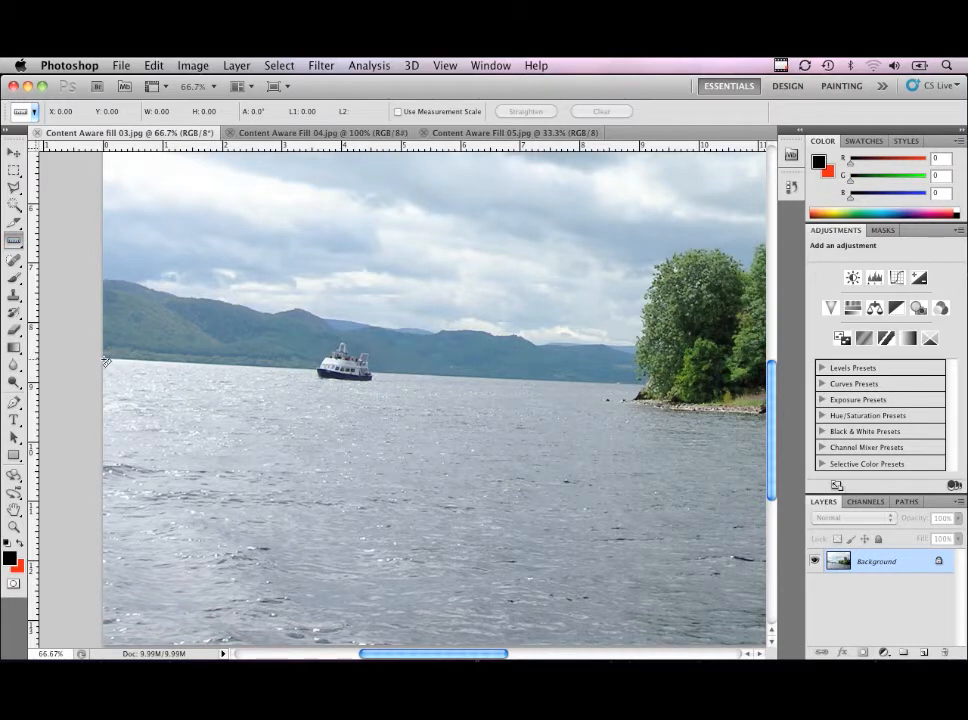
{"action": "mouse_move", "coordinate": [106, 361]}
{"action": "left_mouse_down"}
{"action": "mouse_move", "coordinate": [390, 370]}
{"action": "mouse_move", "coordinate": [588, 361]}
{"action": "mouse_move", "coordinate": [155, 391]}
{"action": "mouse_move", "coordinate": [102, 363]}
{"action": "mouse_move", "coordinate": [327, 364]}
{"action": "mouse_move", "coordinate": [638, 389]}
{"action": "left_mouse_up"}
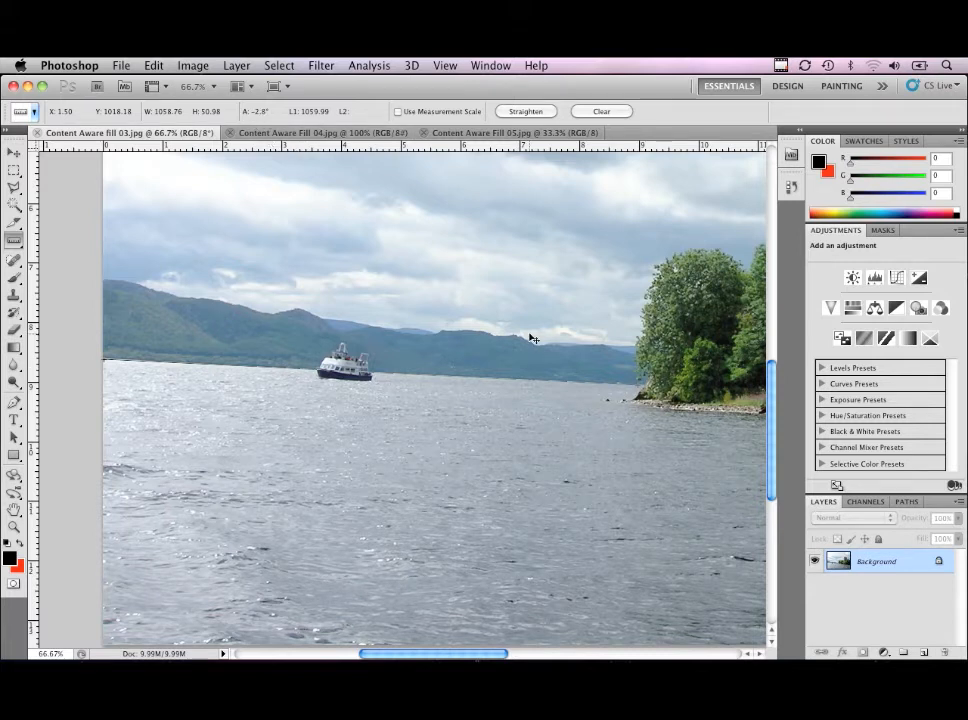
Step: Straighten the castle photo to the Ruler line, and undo only the automatic crop to keep the full rotated image
{"action": "key", "text": "super+0"}
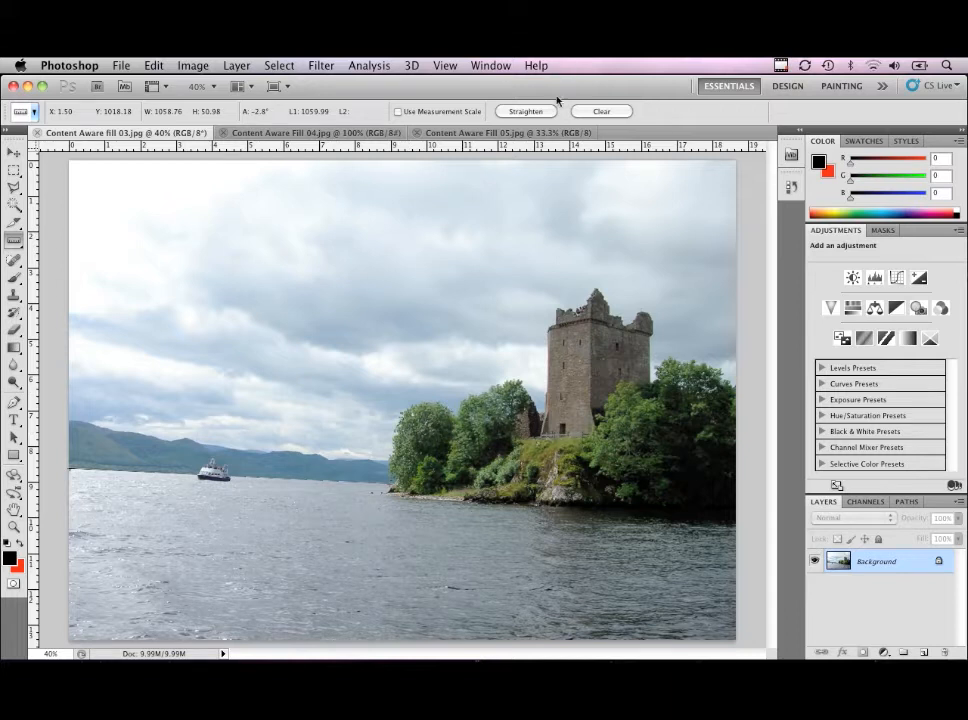
{"action": "left_click", "coordinate": [525, 113]}
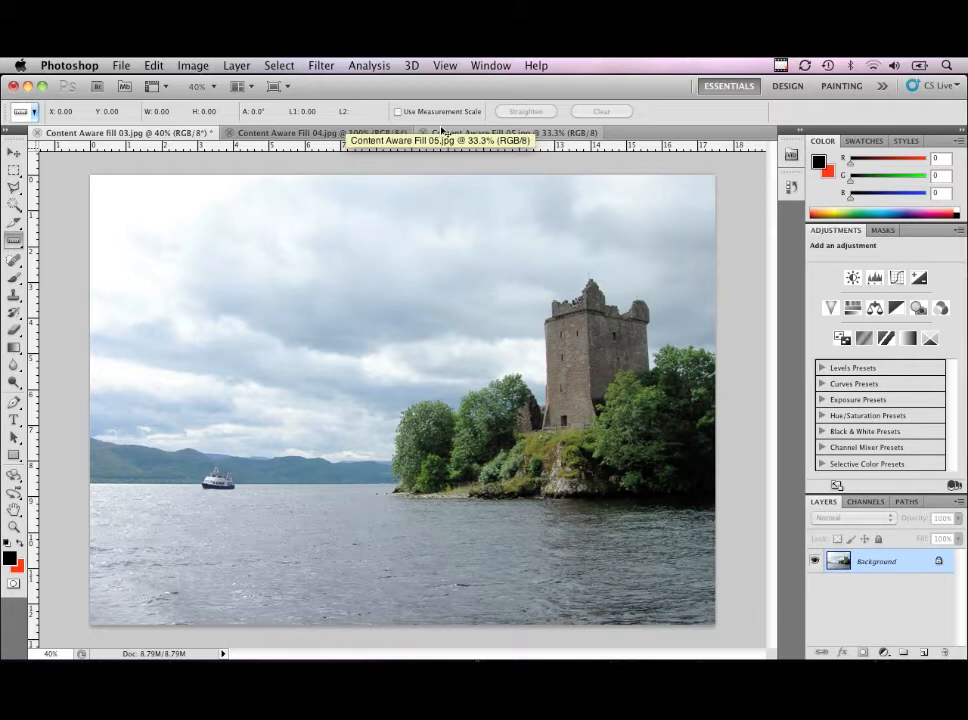
{"action": "key", "text": "super+z"}
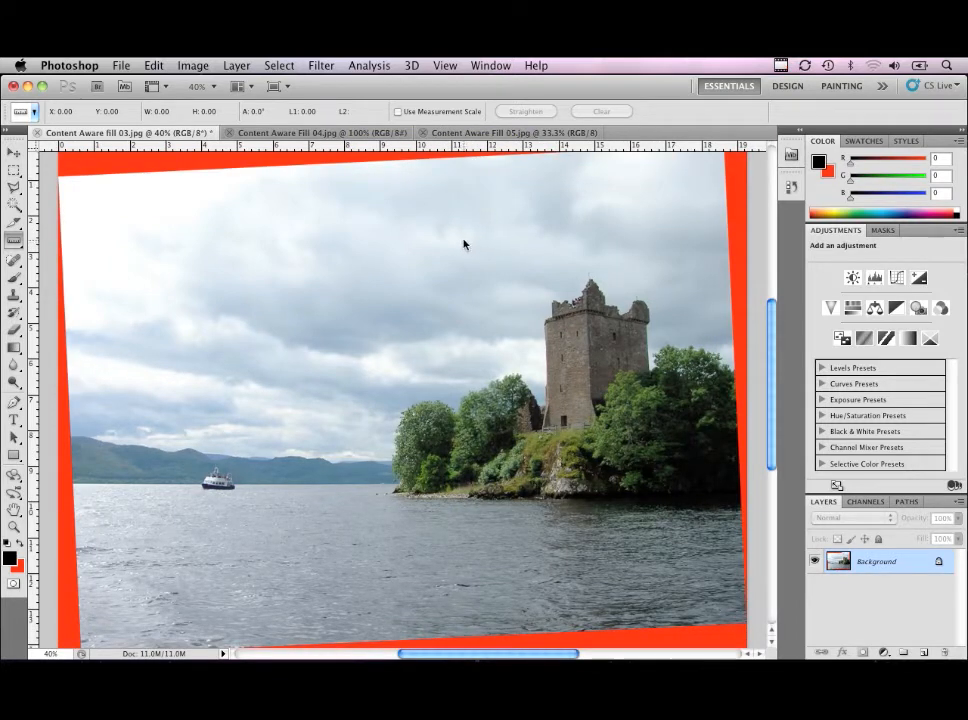
Step: Select all four red border wedges around the rotated castle photo with the Magic Wand at tolerance 32, adding each wedge to the selection
{"action": "mouse_move", "coordinate": [770, 328]}
{"action": "left_mouse_down"}
{"action": "mouse_move", "coordinate": [770, 298]}
{"action": "mouse_move", "coordinate": [770, 358]}
{"action": "mouse_move", "coordinate": [770, 266]}
{"action": "mouse_move", "coordinate": [770, 324]}
{"action": "left_mouse_up"}
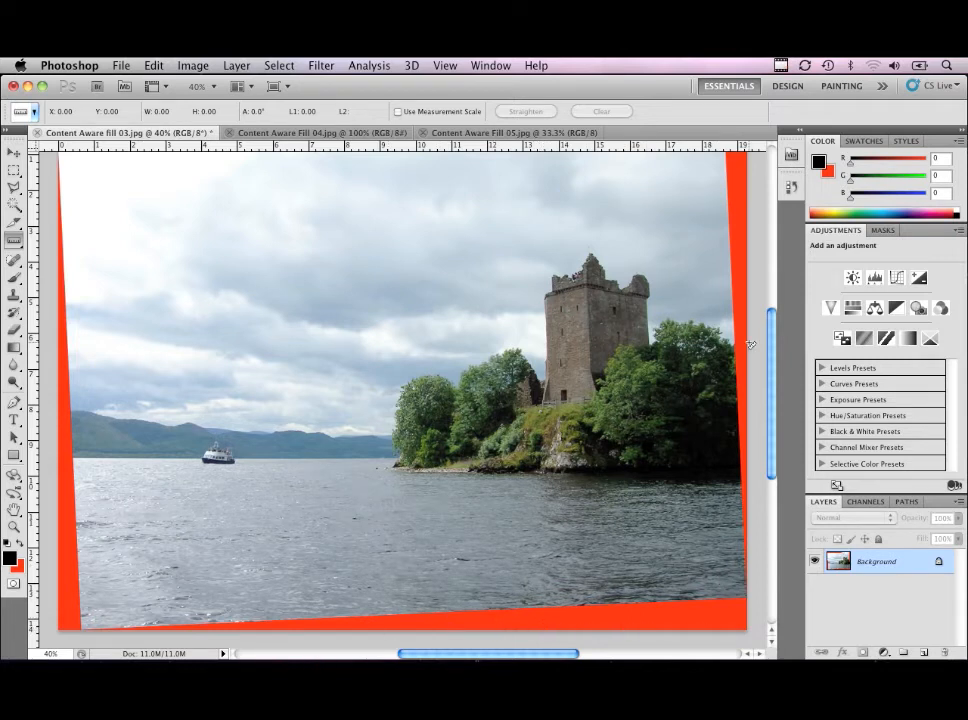
{"action": "left_click_drag", "start_coordinate": [779, 336], "coordinate": [774, 293]}
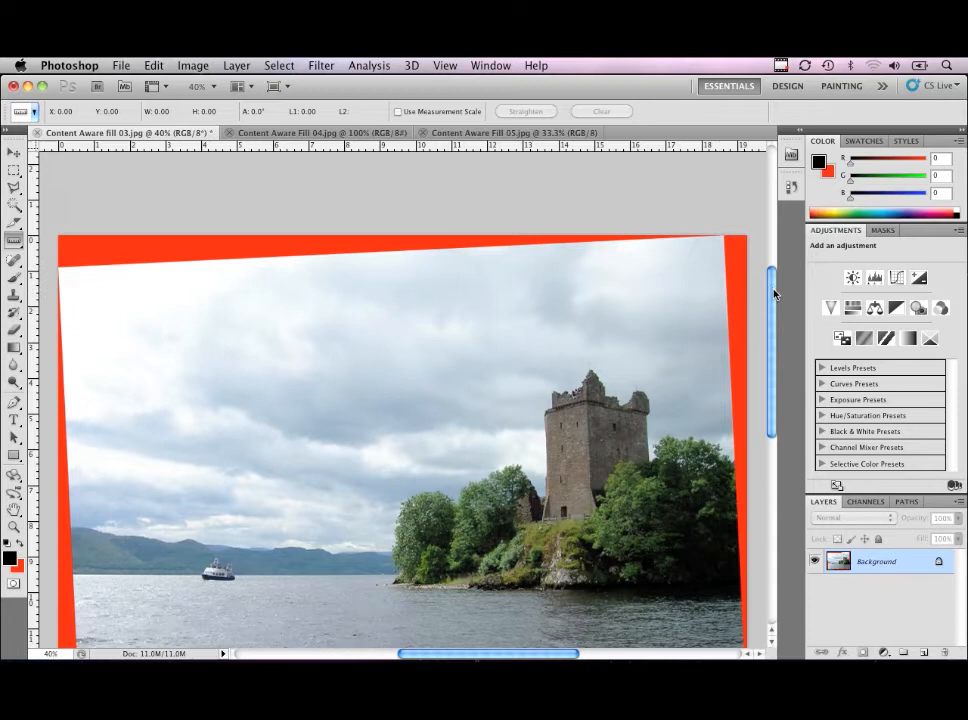
{"action": "left_click", "coordinate": [15, 207]}
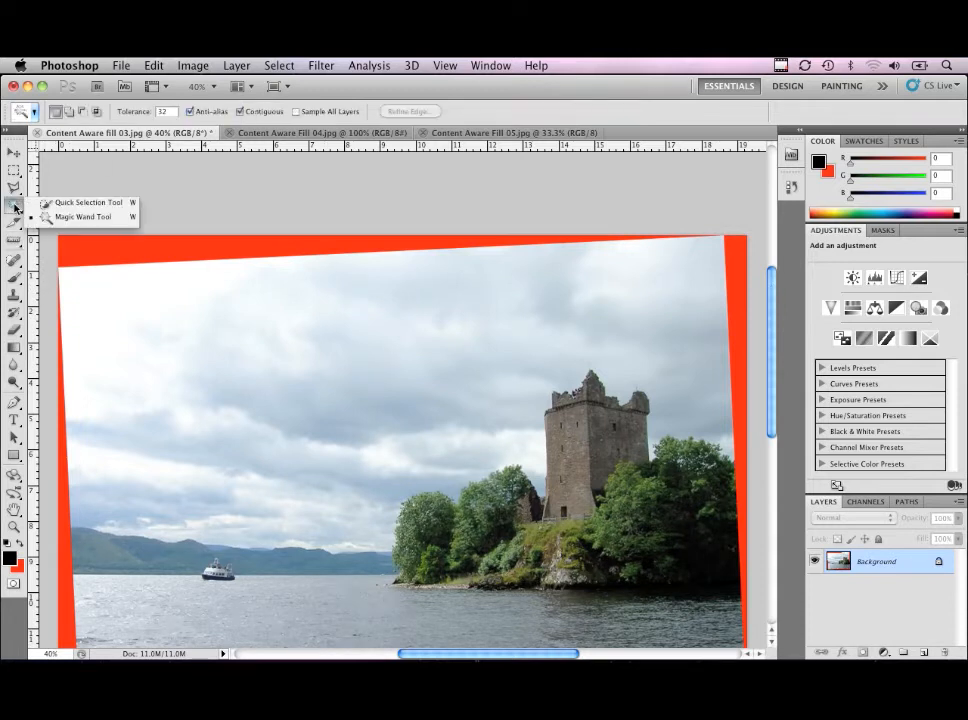
{"action": "left_click", "coordinate": [75, 216]}
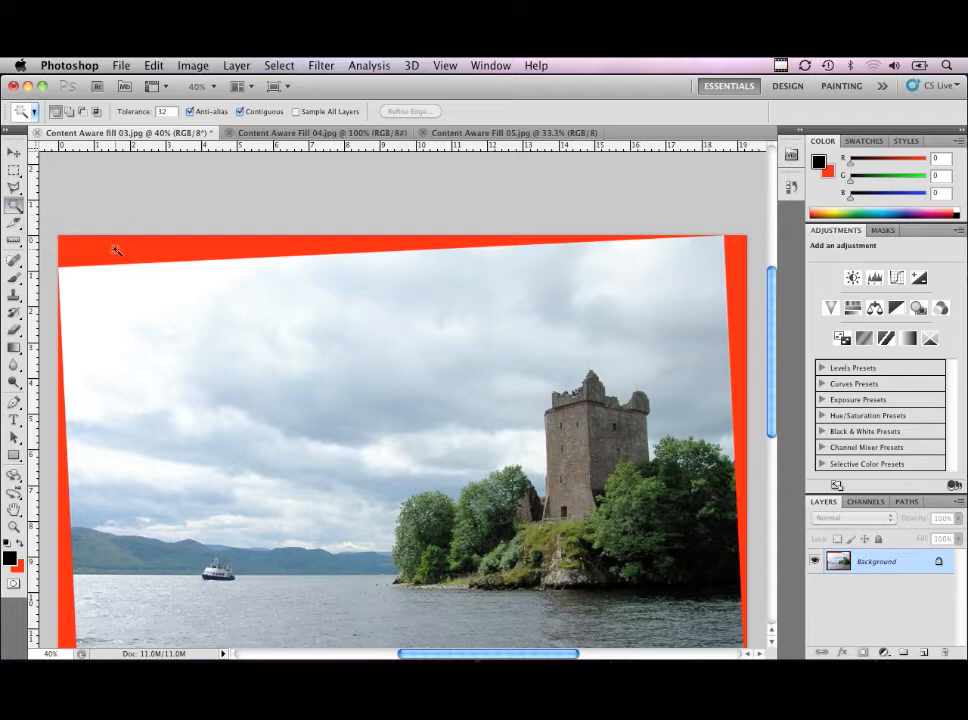
{"action": "left_click", "coordinate": [117, 251]}
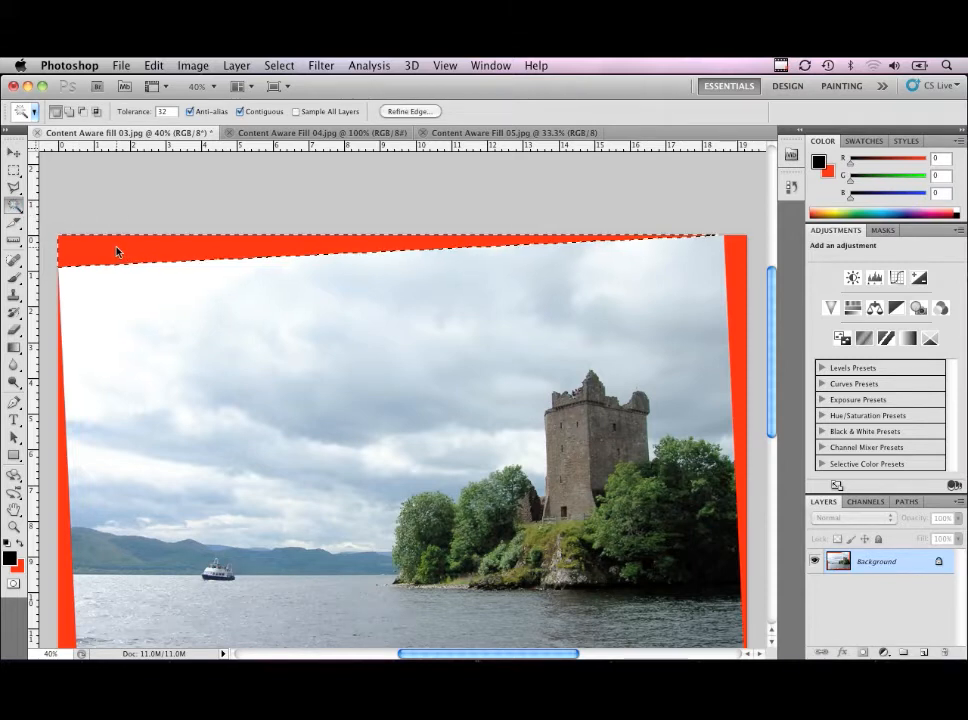
{"action": "left_click", "coordinate": [741, 277], "text": "shift"}
{"action": "left_click_drag", "start_coordinate": [771, 316], "coordinate": [771, 410]}
{"action": "left_click", "coordinate": [717, 468], "text": "shift"}
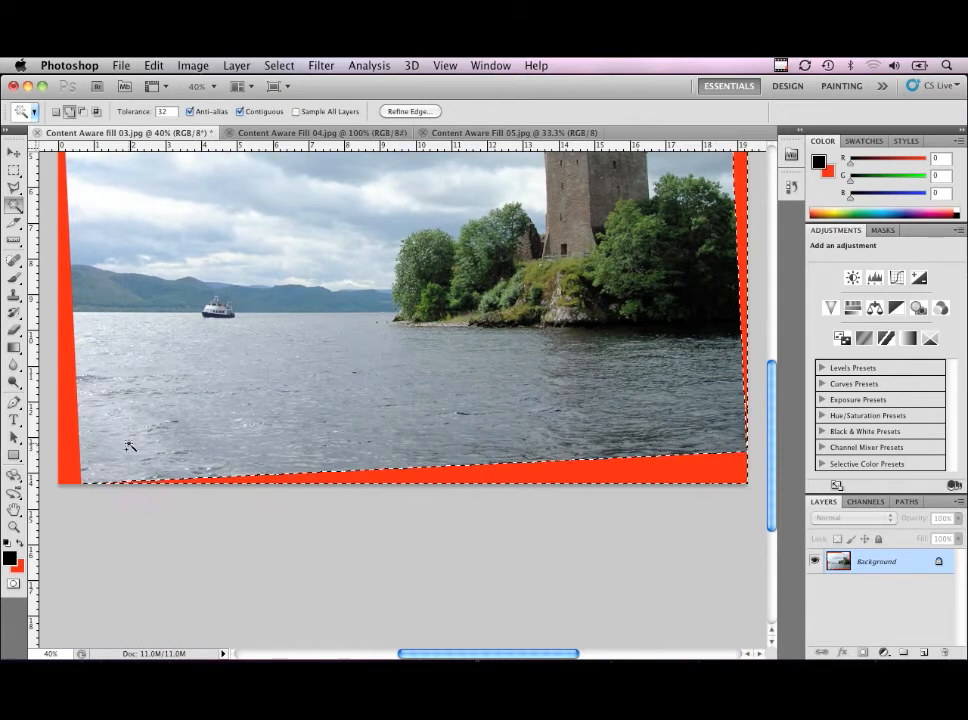
{"action": "left_click", "coordinate": [66, 437], "text": "shift"}
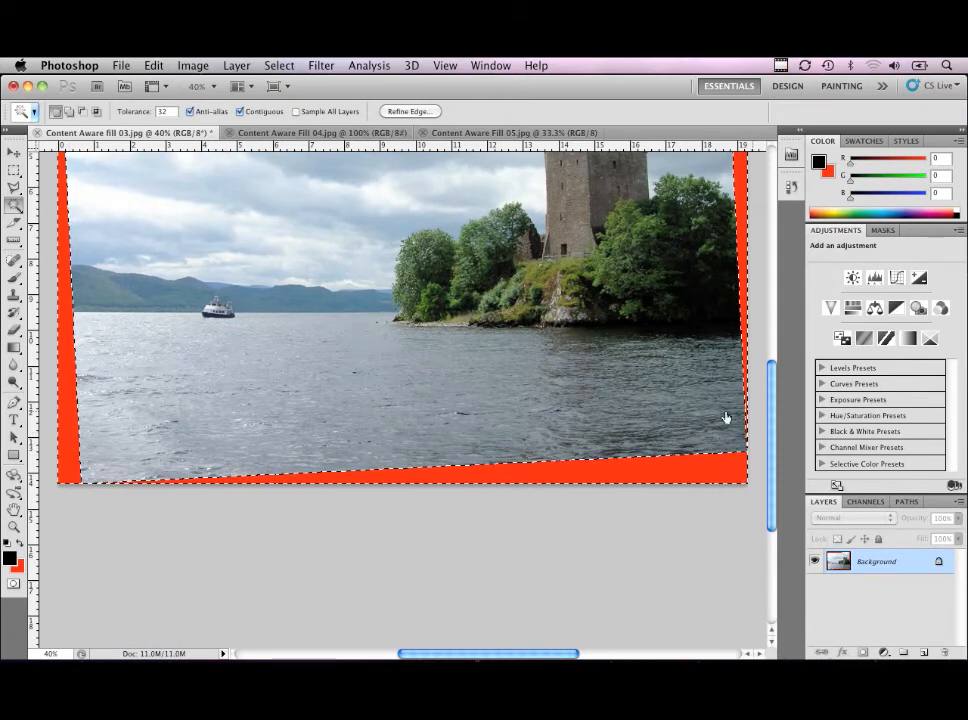
Step: Fill the selected red borders using Content-Aware in Normal mode at 100% opacity, and deselect
{"action": "left_click_drag", "start_coordinate": [774, 378], "coordinate": [771, 305]}
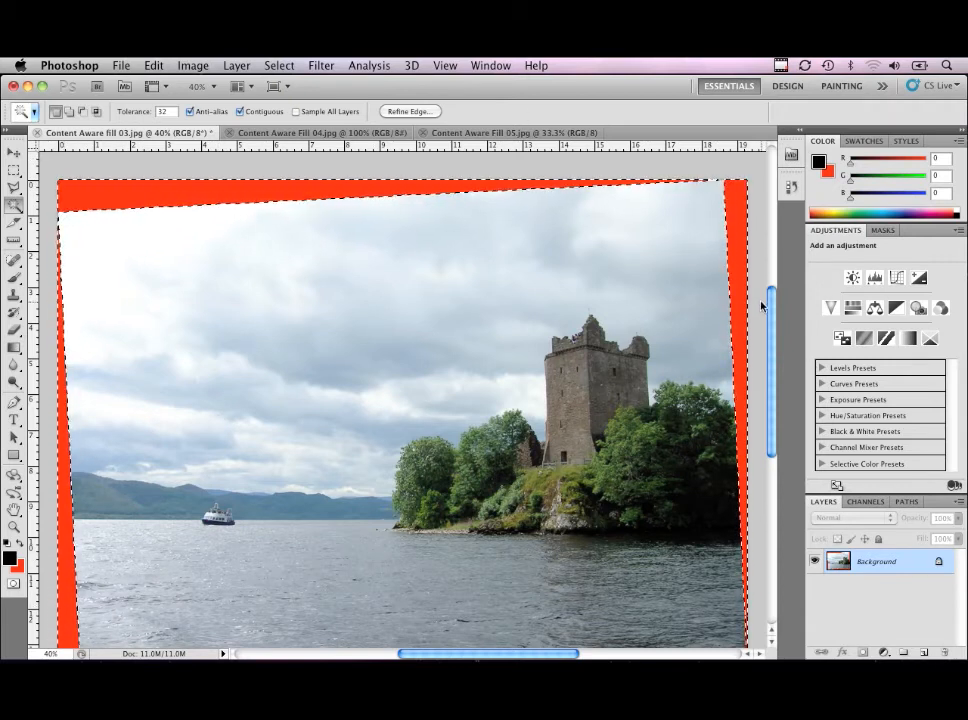
{"action": "scroll", "coordinate": [771, 295], "scroll_direction": "down", "scroll_amount": 2}
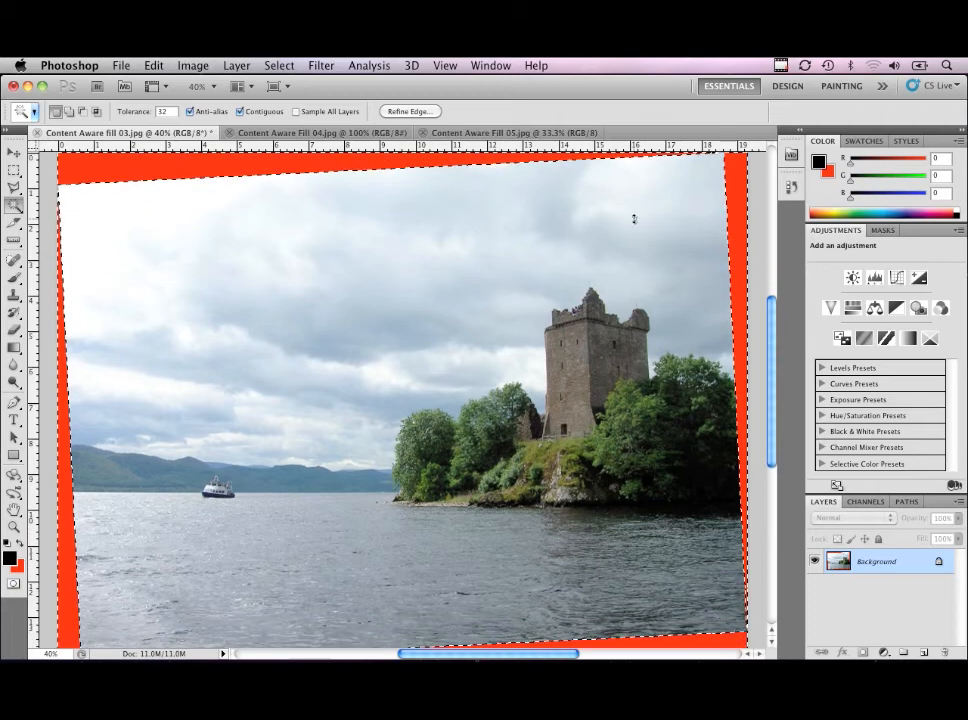
{"action": "left_click", "coordinate": [154, 66]}
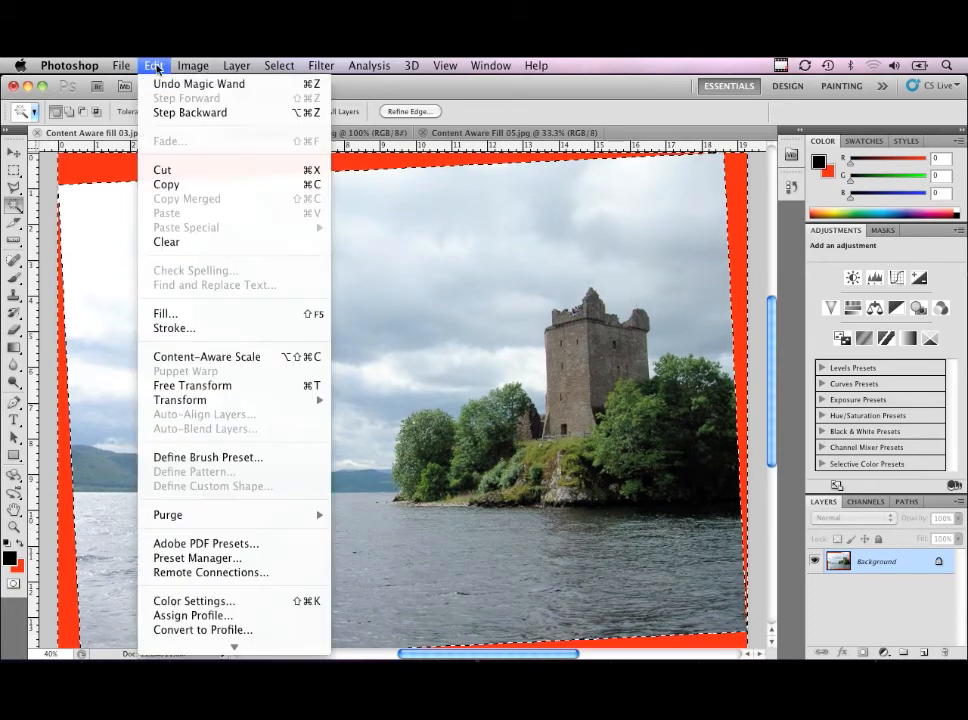
{"action": "left_click", "coordinate": [228, 319]}
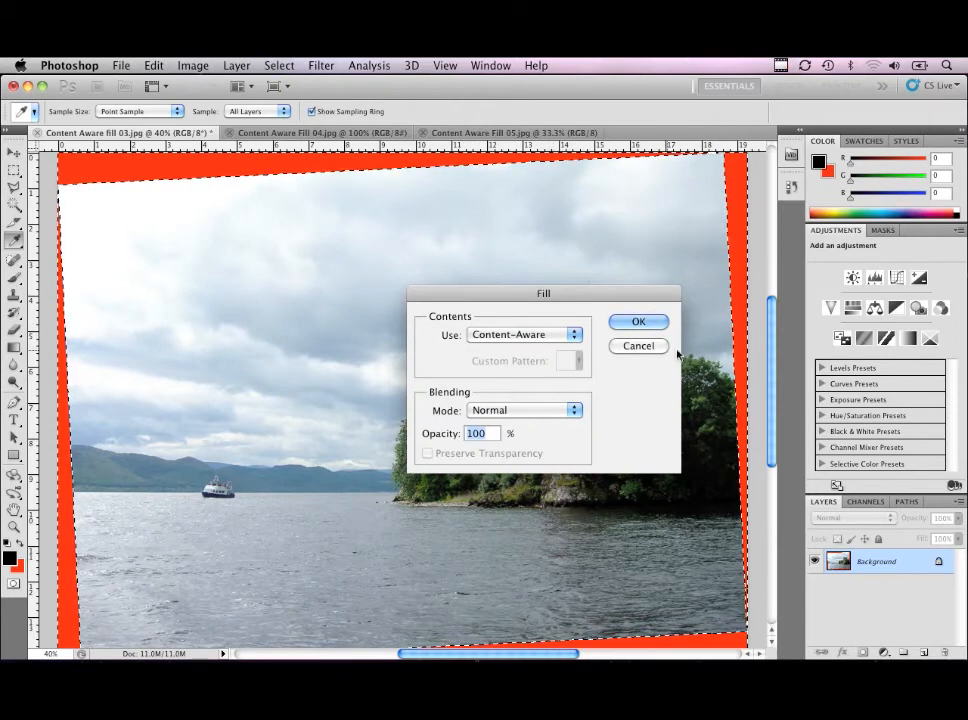
{"action": "left_click", "coordinate": [638, 322]}
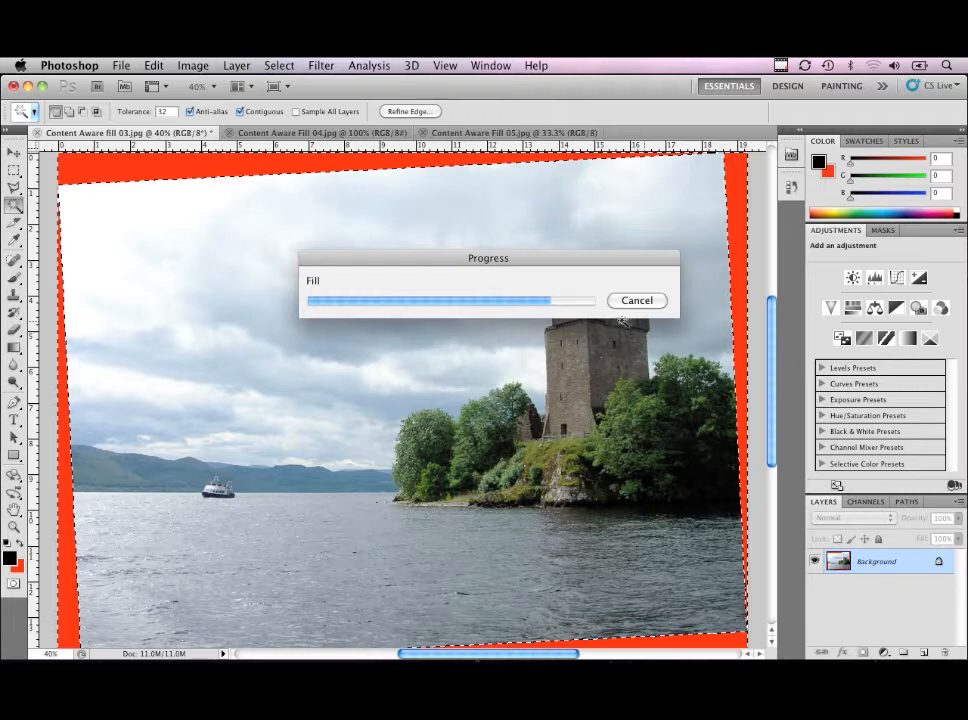
{"action": "key", "text": "super+d"}
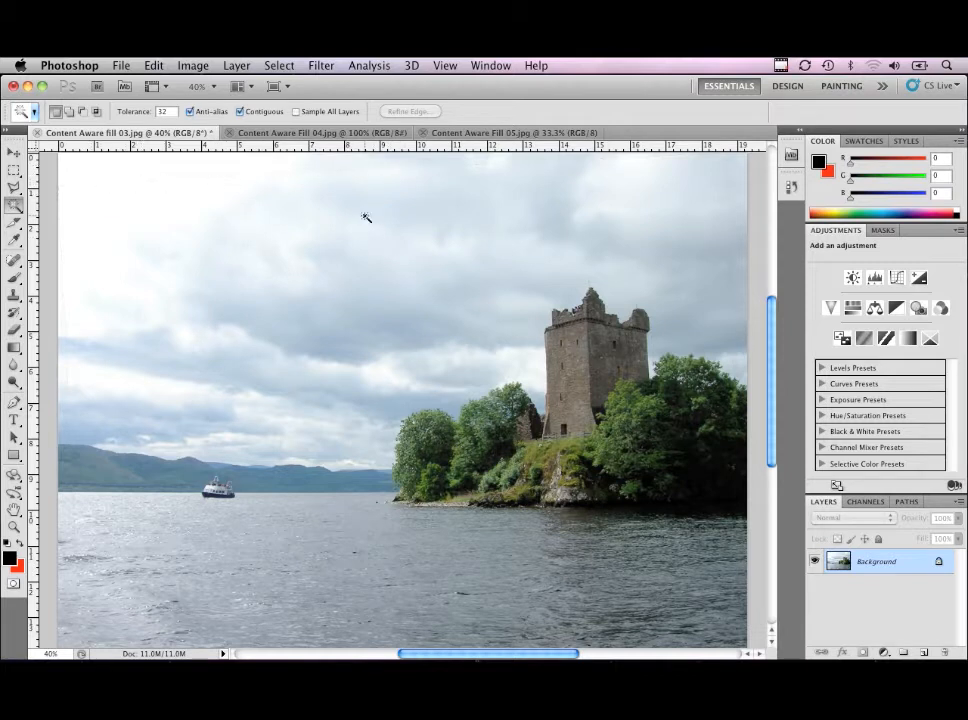
Step: Examine the sky up close where the filled upper border meets the original photo edge, and return to the whole image
{"action": "left_click", "coordinate": [281, 197]}
{"action": "left_click", "coordinate": [335, 222]}
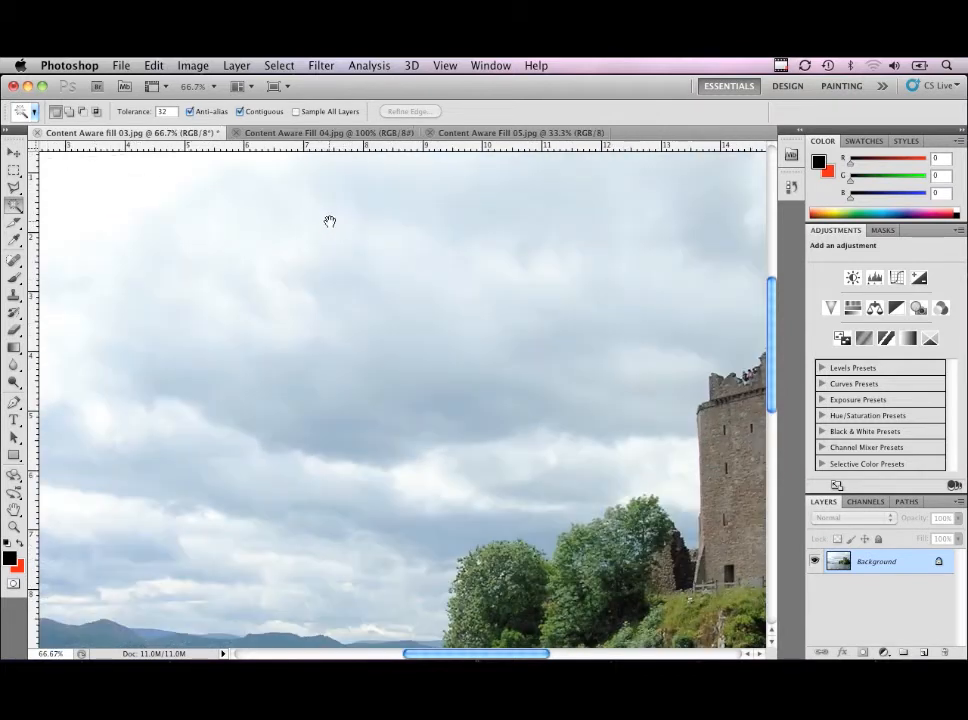
{"action": "scroll", "coordinate": [341, 255], "scroll_direction": "up", "scroll_amount": 5}
{"action": "left_click", "coordinate": [359, 333]}
{"action": "left_click", "coordinate": [359, 328]}
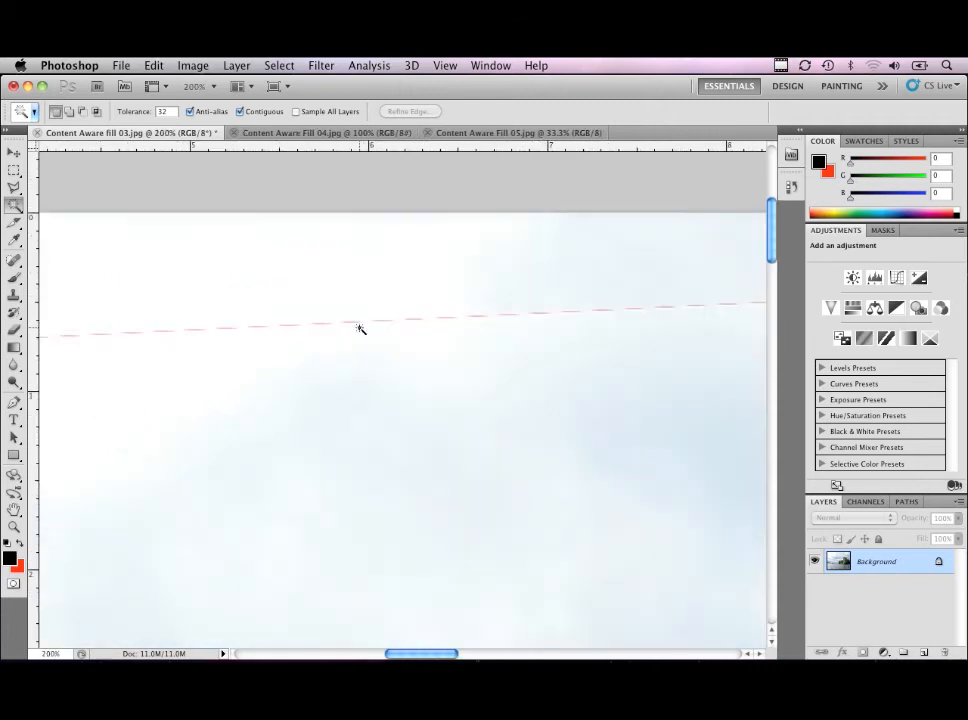
{"action": "left_click", "coordinate": [359, 328]}
{"action": "left_click", "coordinate": [359, 328]}
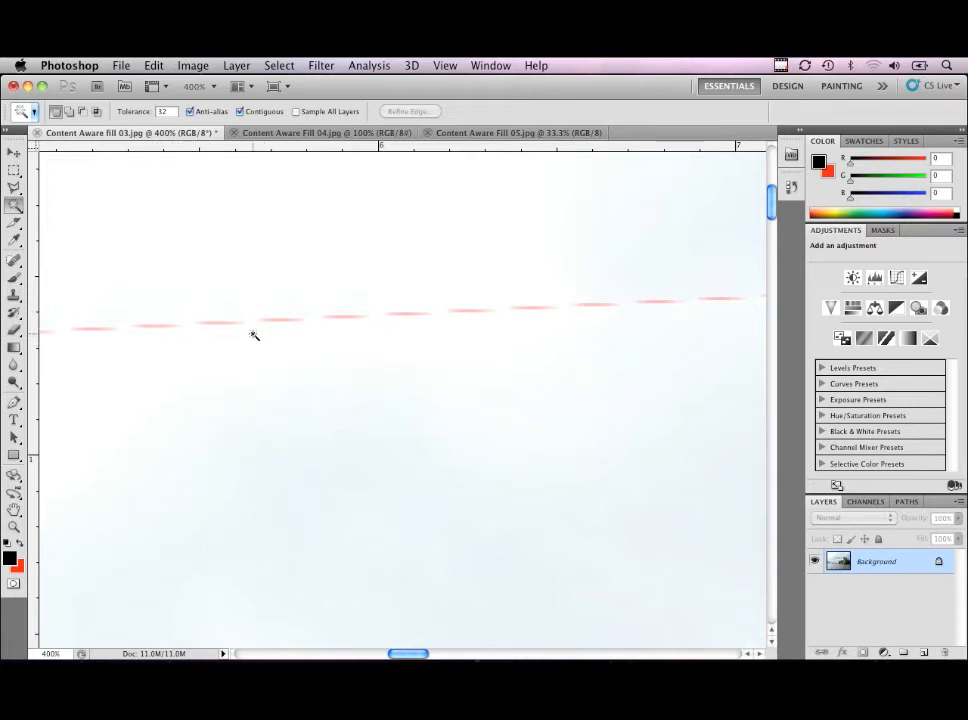
{"action": "key", "text": "super+0"}
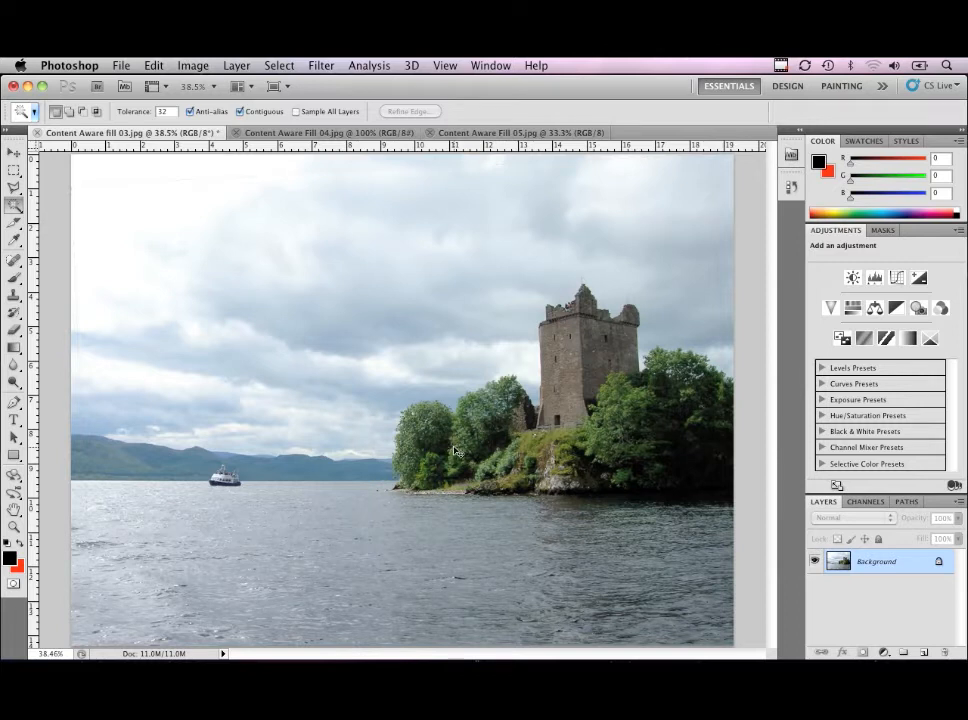
Step: Undo the deselection and the border fill, and expand the restored border selection by 15 pixels
{"action": "key", "text": "alt+super+z"}
{"action": "key", "text": "alt+super+z"}
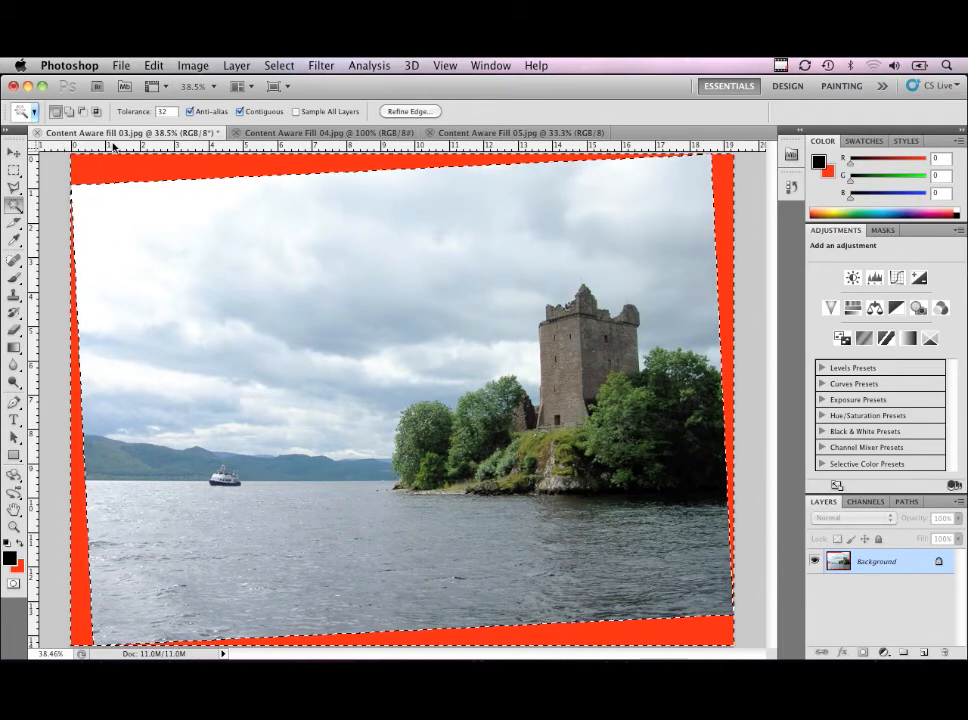
{"action": "left_click", "coordinate": [283, 66]}
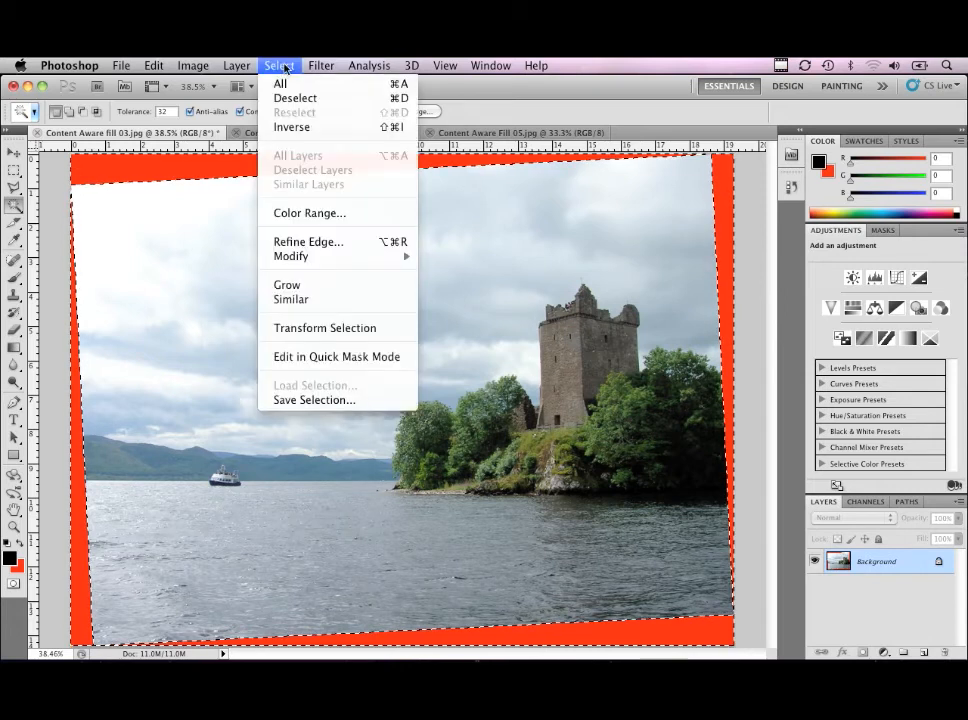
{"action": "mouse_move", "coordinate": [302, 264]}
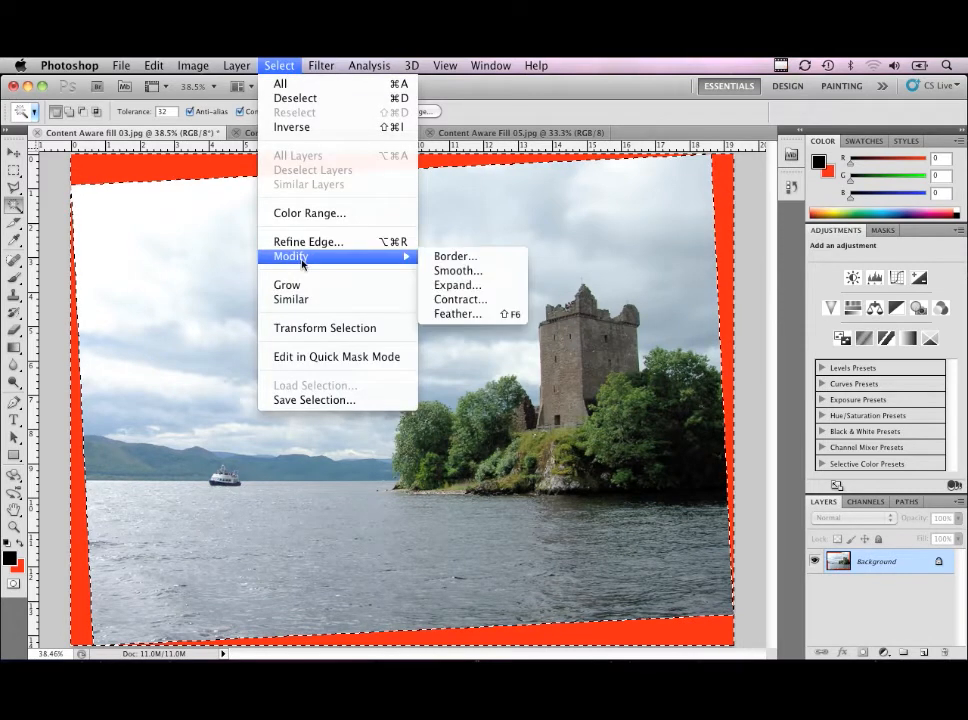
{"action": "left_click", "coordinate": [472, 287]}
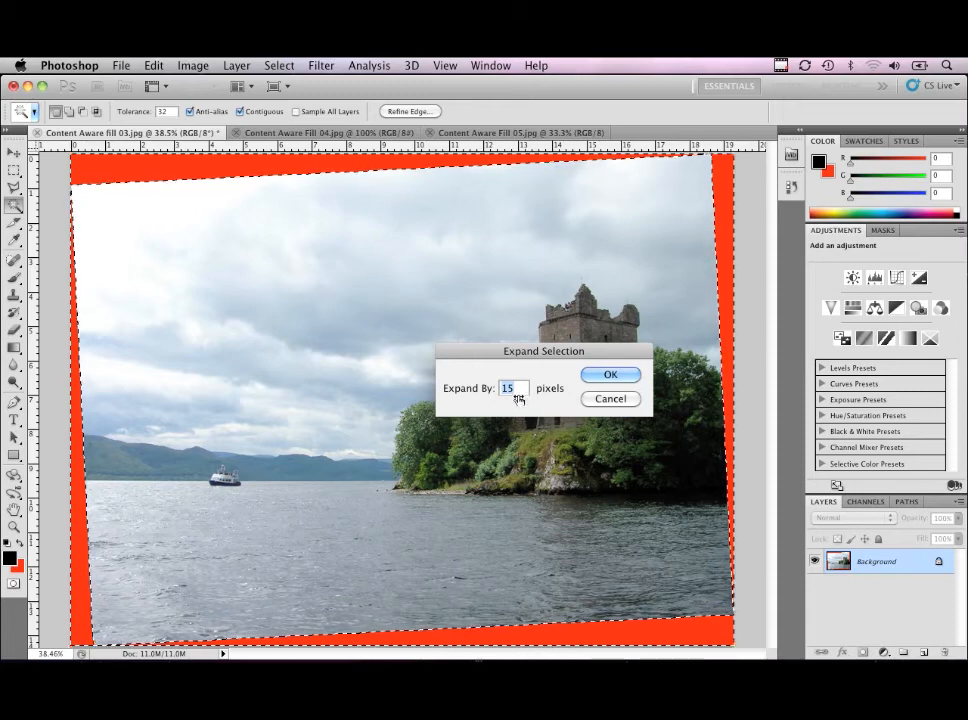
{"action": "left_click", "coordinate": [607, 375]}
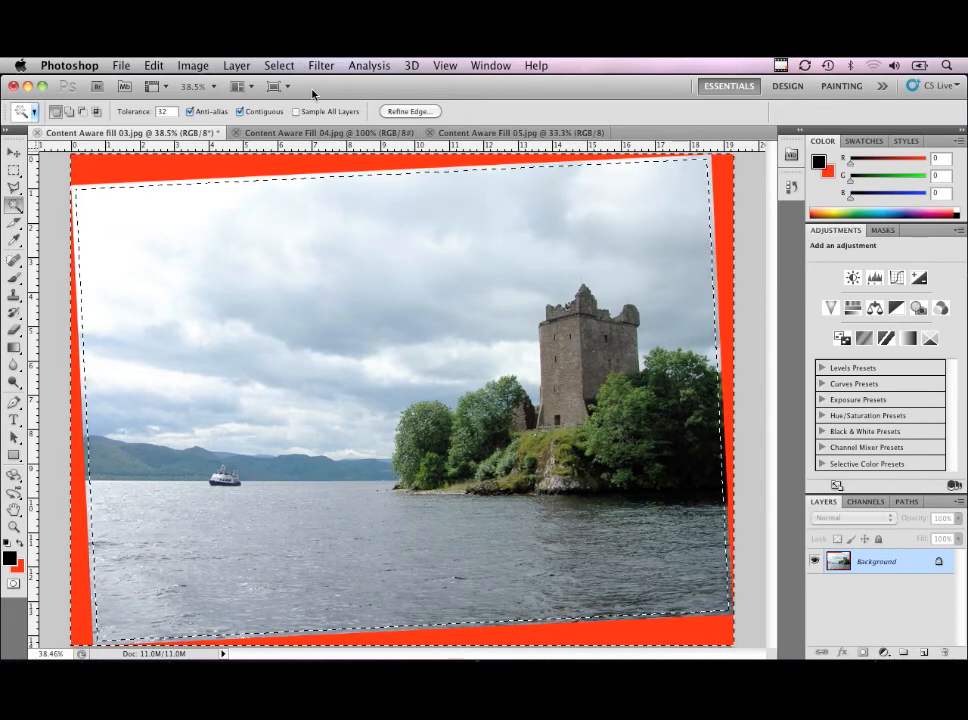
Step: Fill the expanded border selection using Content-Aware in Normal mode at 100% opacity, and deselect
{"action": "key", "text": "shift+BackSpace"}
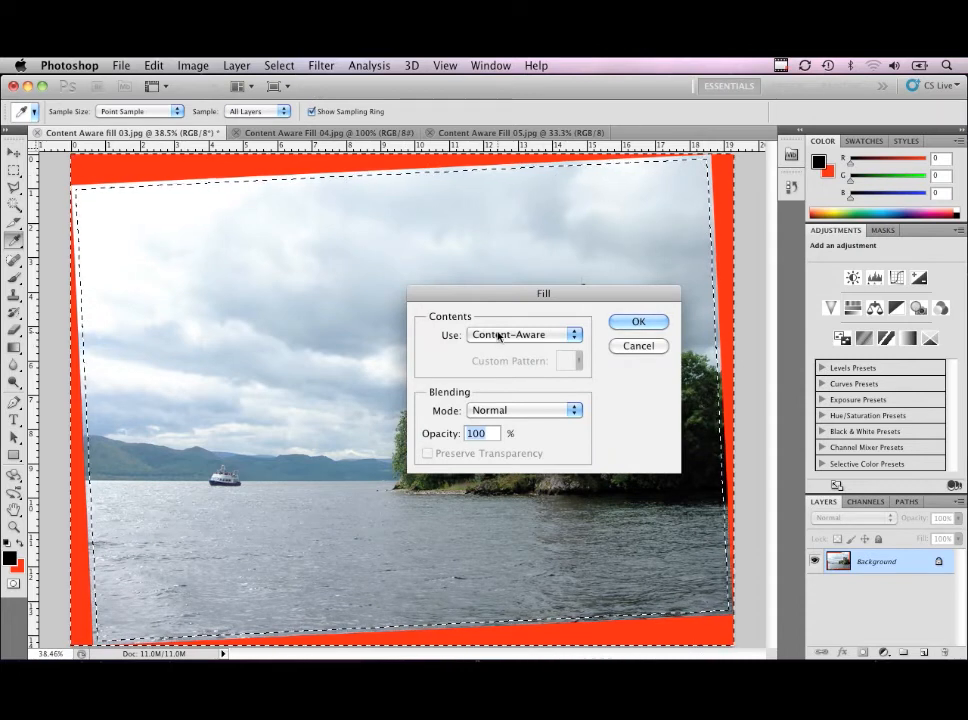
{"action": "left_click", "coordinate": [632, 322]}
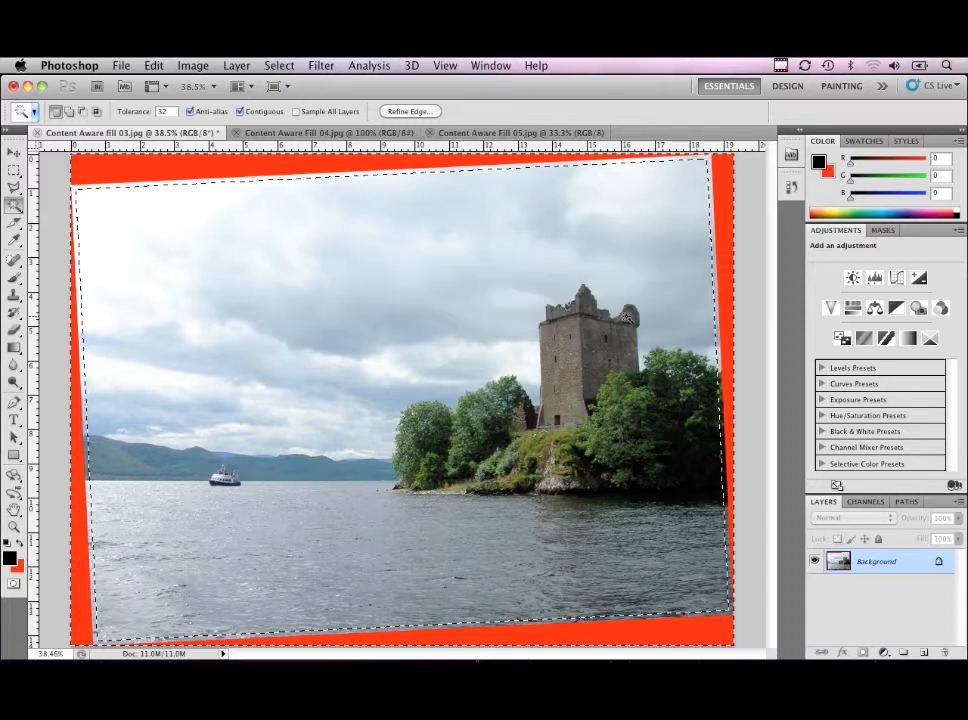
{"action": "key", "text": "super+d"}
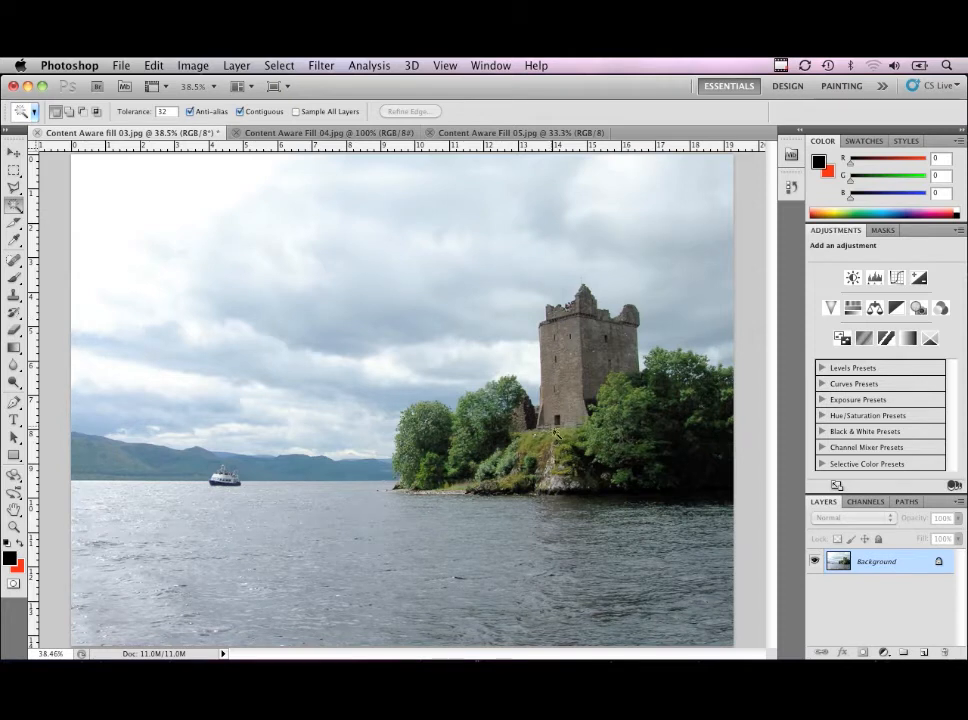
Step: Inspect the filled areas along the castle photo's edges up close, checking the sky, water, and trees
{"action": "left_click_drag", "start_coordinate": [141, 174], "coordinate": [267, 197]}
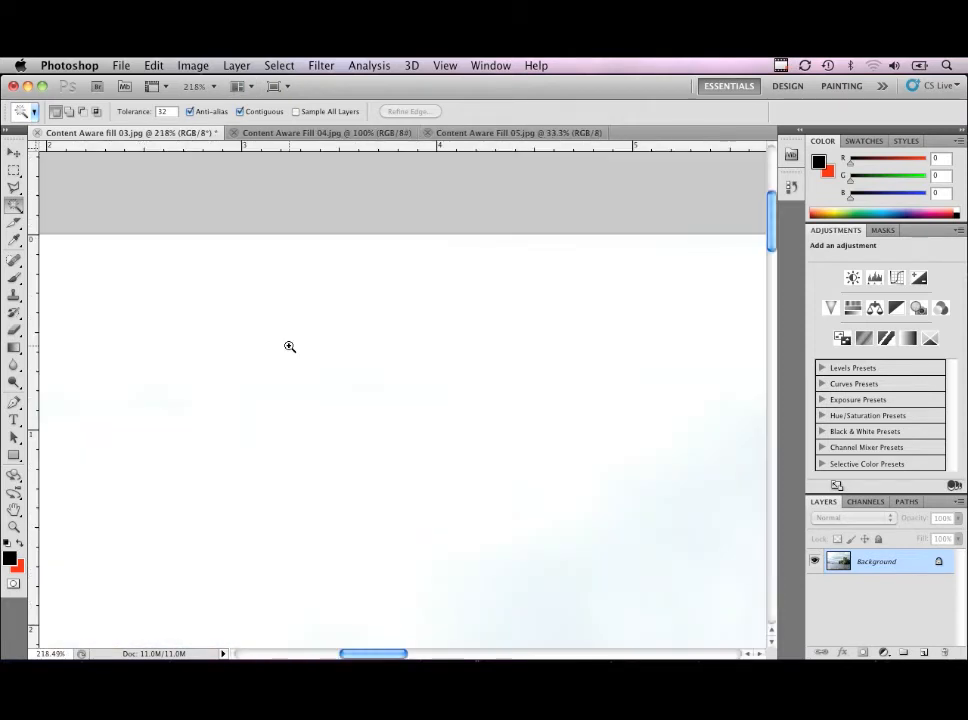
{"action": "key", "text": "super+minus"}
{"action": "key", "text": "super+minus"}
{"action": "key", "text": "super+minus"}
{"action": "key", "text": "super+minus"}
{"action": "key", "text": "super+minus"}
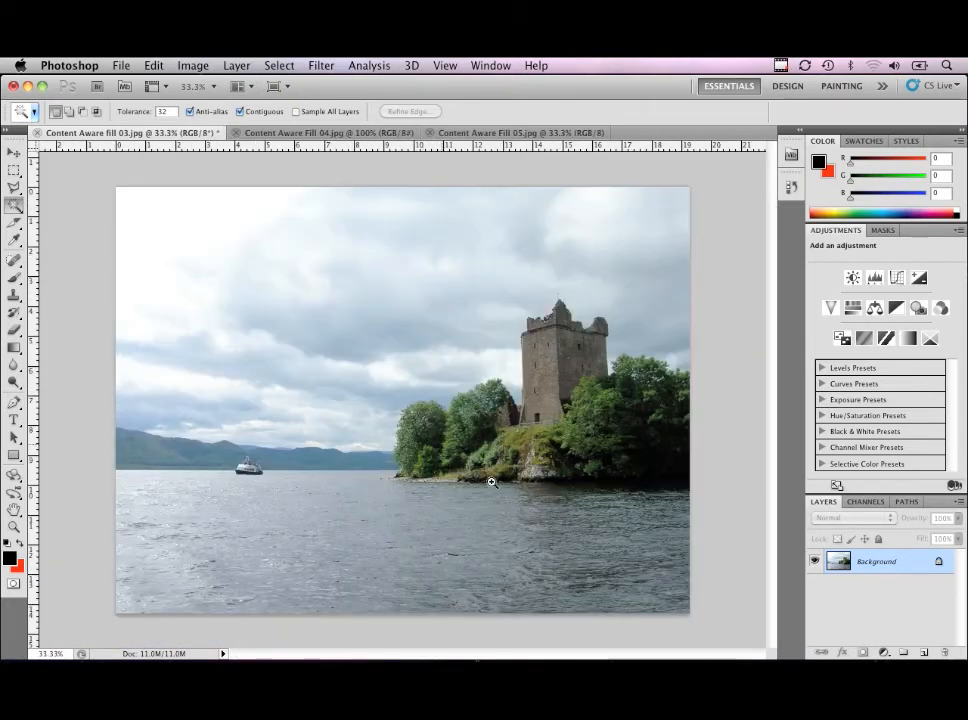
{"action": "left_click", "coordinate": [145, 568]}
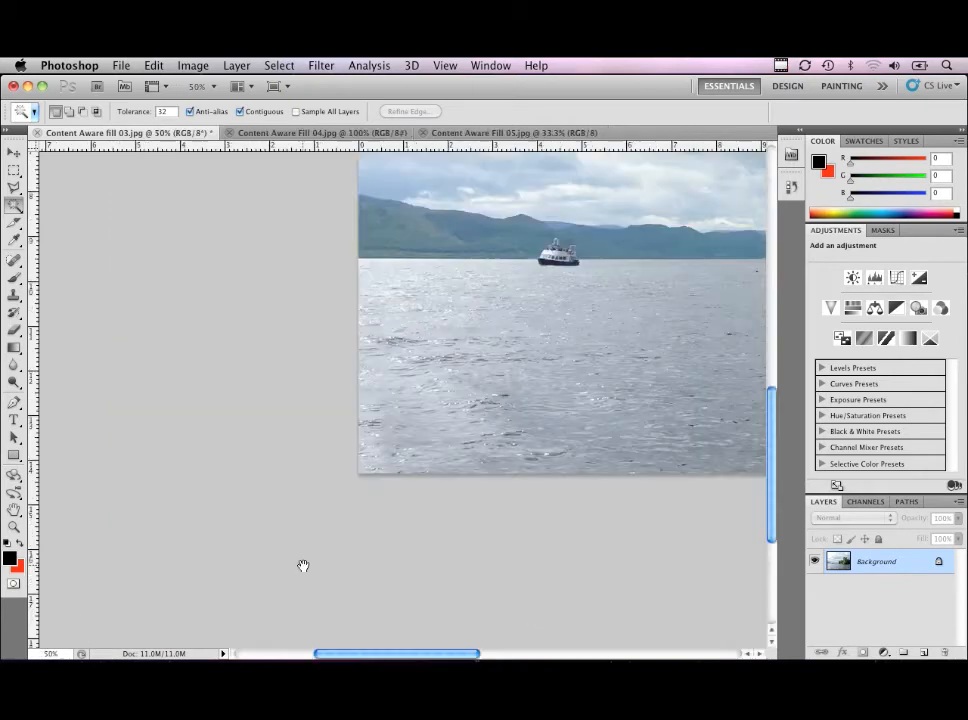
{"action": "left_click_drag", "start_coordinate": [594, 296], "coordinate": [136, 454]}
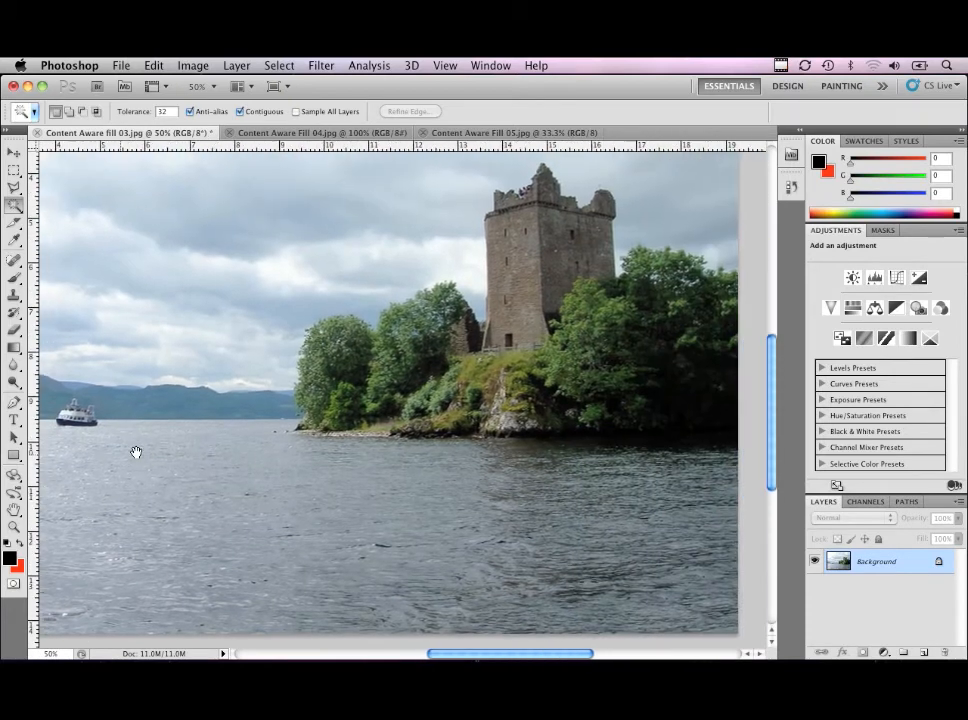
{"action": "left_click_drag", "start_coordinate": [554, 428], "coordinate": [235, 527]}
{"action": "left_click_drag", "start_coordinate": [212, 199], "coordinate": [496, 352]}
{"action": "left_click_drag", "start_coordinate": [138, 436], "coordinate": [422, 303]}
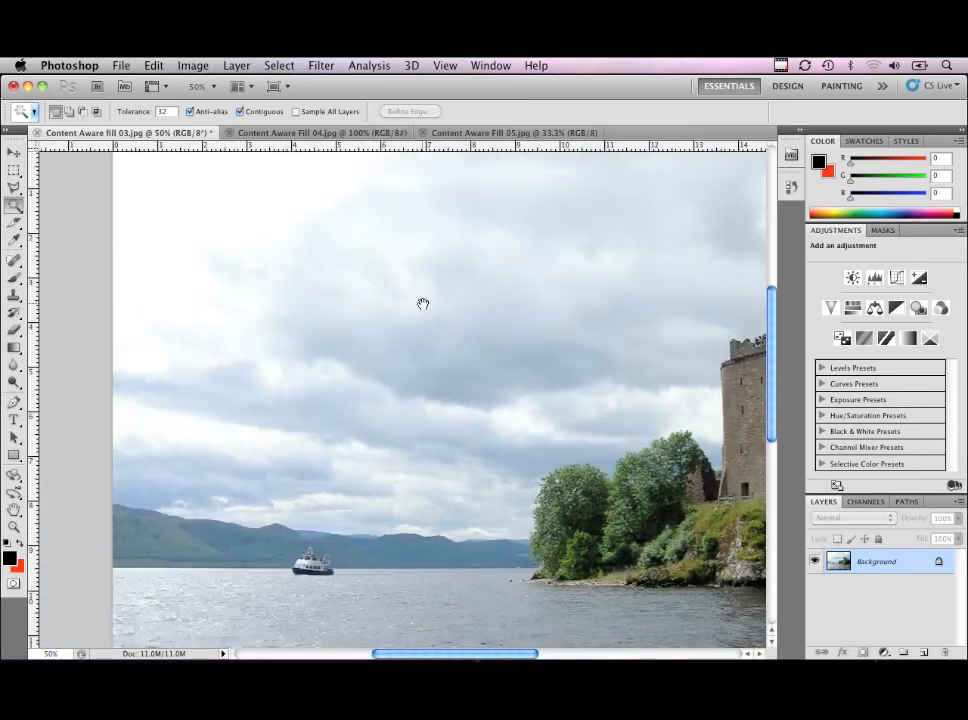
{"action": "left_click", "coordinate": [476, 247], "text": "super"}
{"action": "left_click_drag", "start_coordinate": [501, 207], "coordinate": [441, 346]}
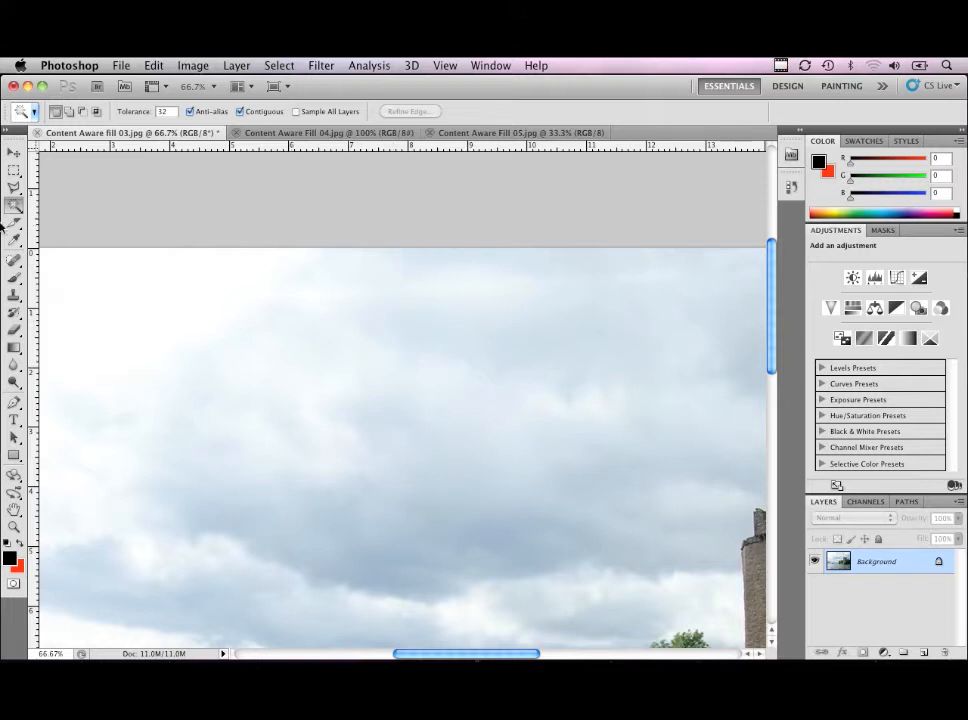
Step: Select a rectangular strip of sky along the upper edge, about 9.1 by 1.2 ruler units, and fill it using Content-Aware at 100% opacity
{"action": "left_click", "coordinate": [14, 170]}
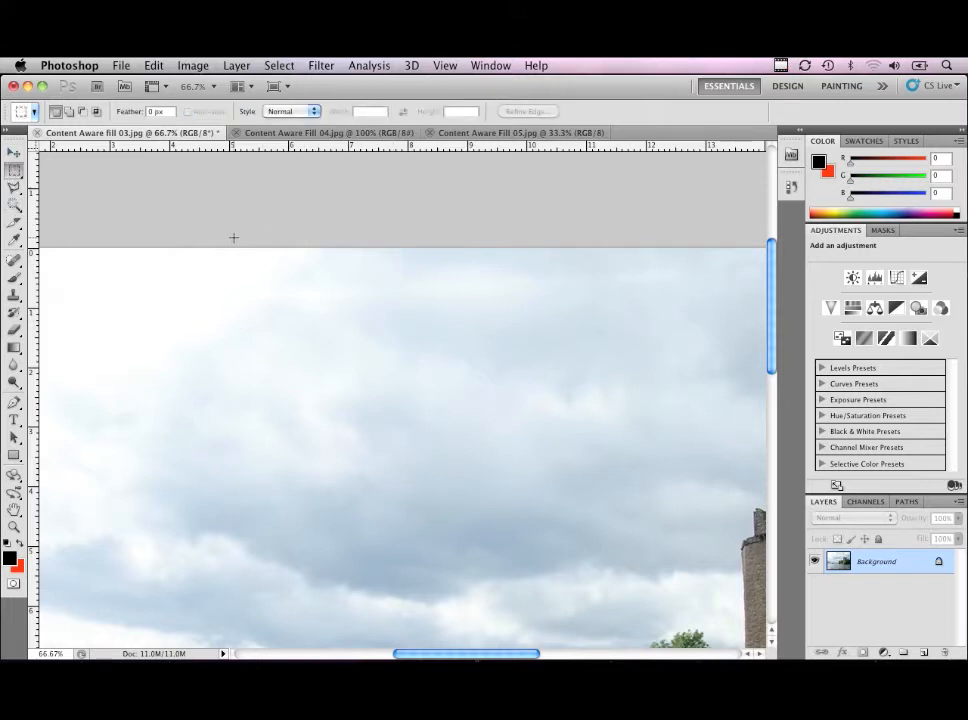
{"action": "left_click_drag", "start_coordinate": [210, 240], "coordinate": [753, 317]}
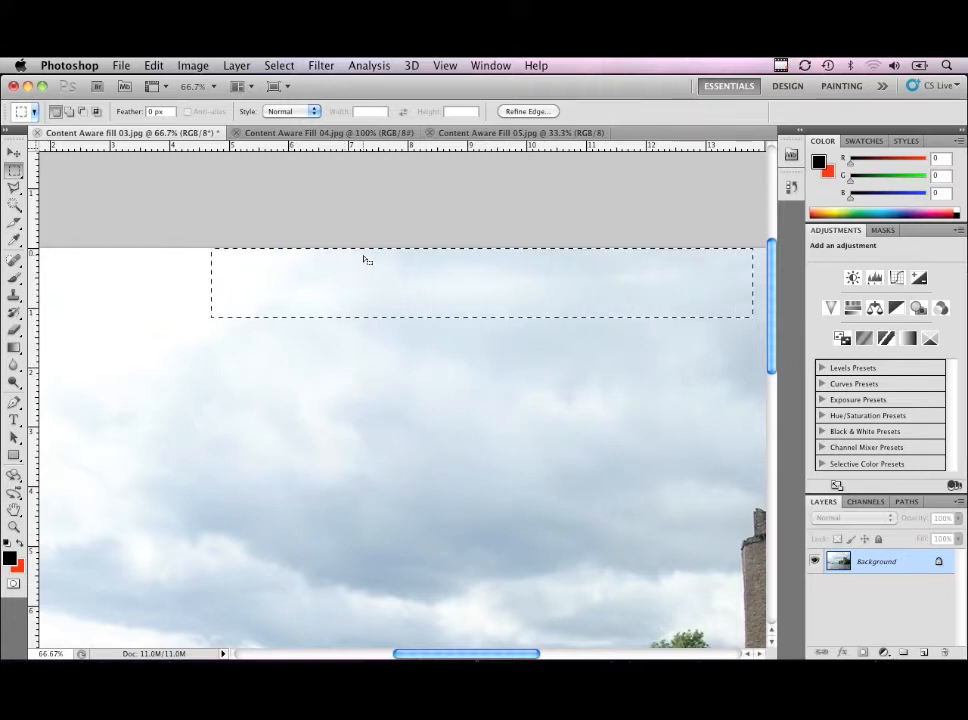
{"action": "key", "text": "shift+BackSpace"}
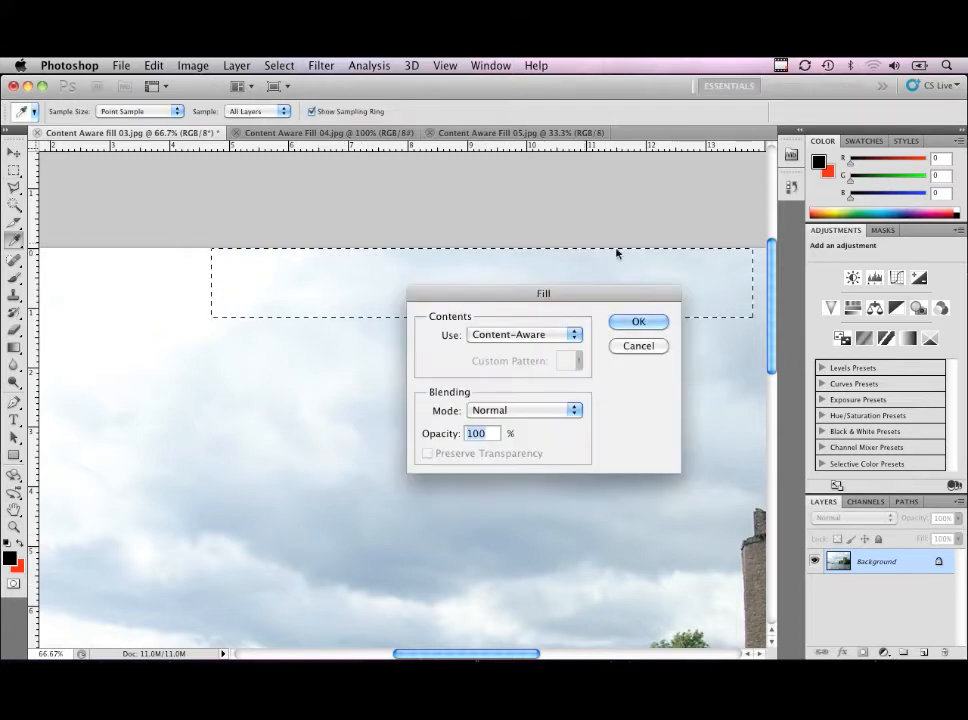
{"action": "left_click", "coordinate": [638, 321]}
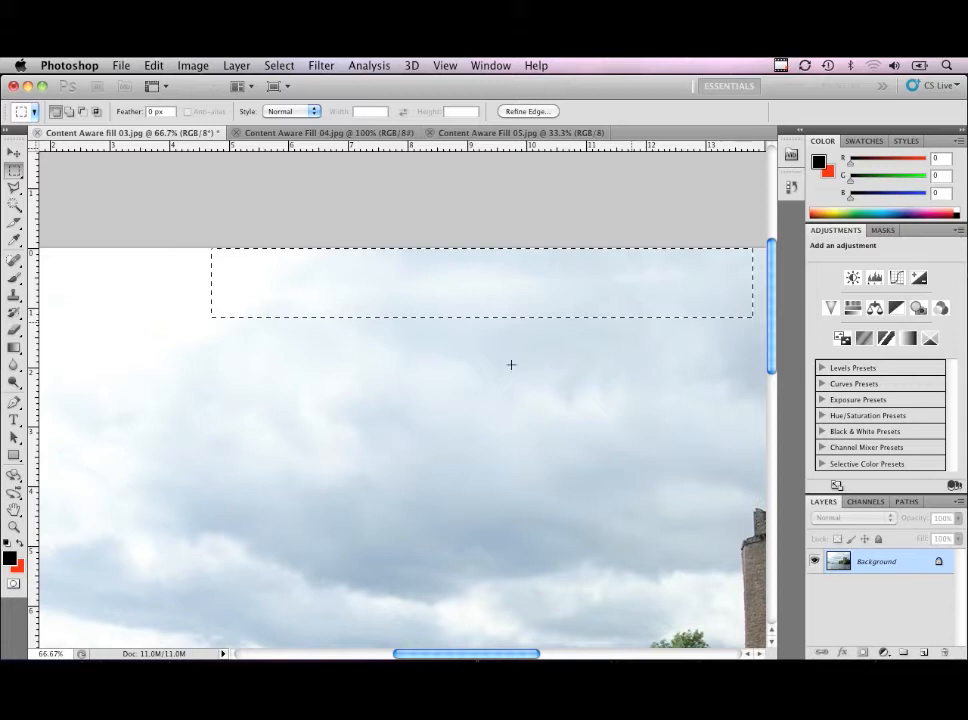
Step: Deselect the sky strip and close the castle photo without saving its changes
{"action": "key", "text": "super+d"}
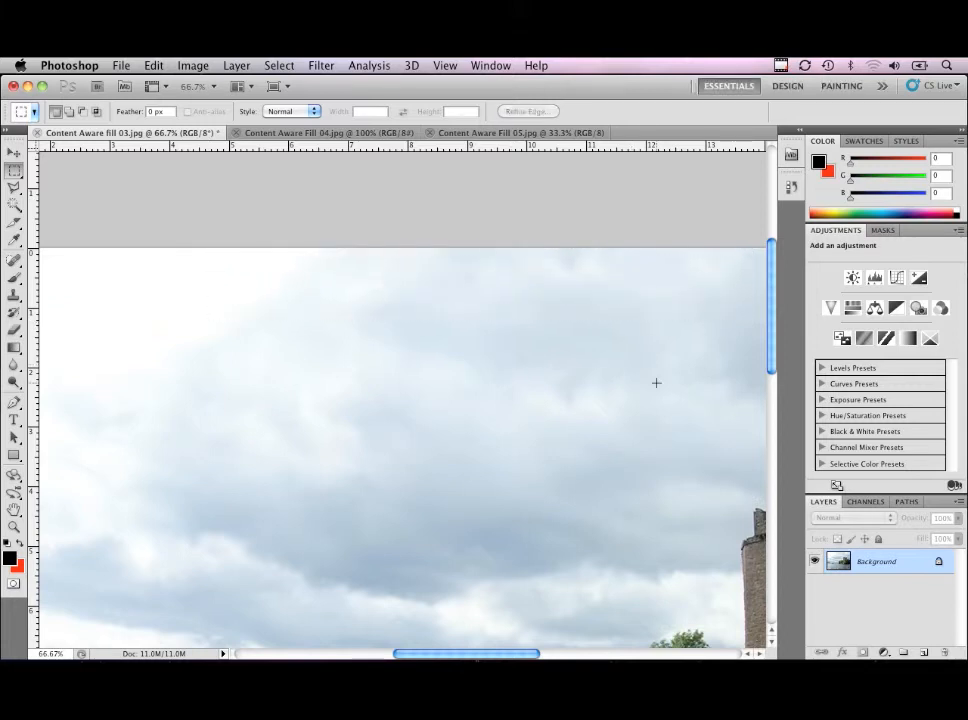
{"action": "left_click", "coordinate": [590, 356], "text": "alt"}
{"action": "left_click", "coordinate": [572, 349], "text": "alt"}
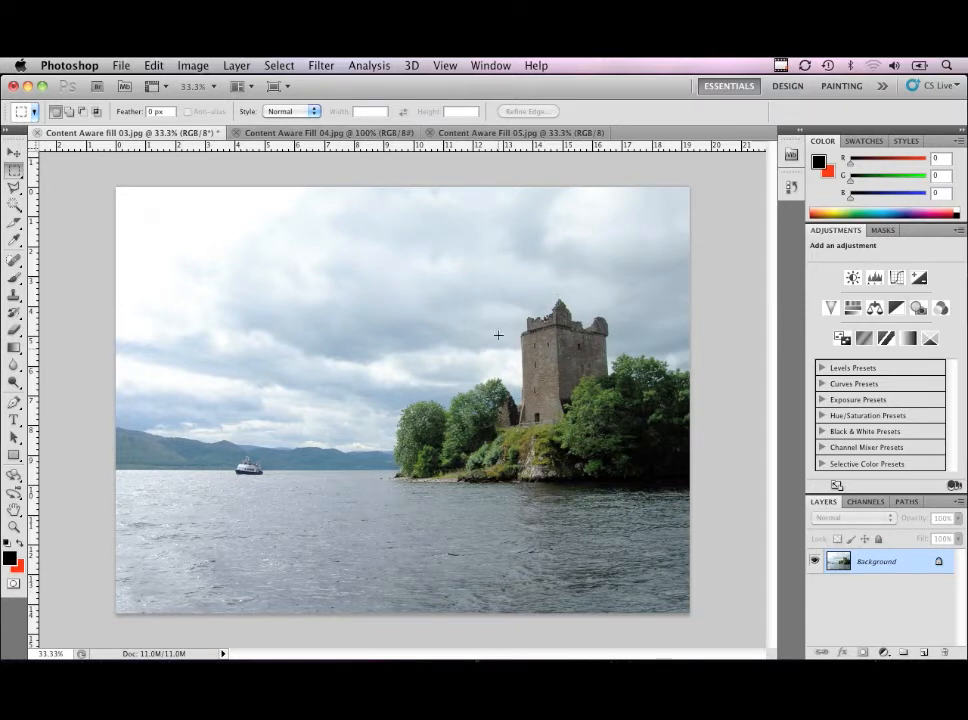
{"action": "left_click", "coordinate": [36, 133]}
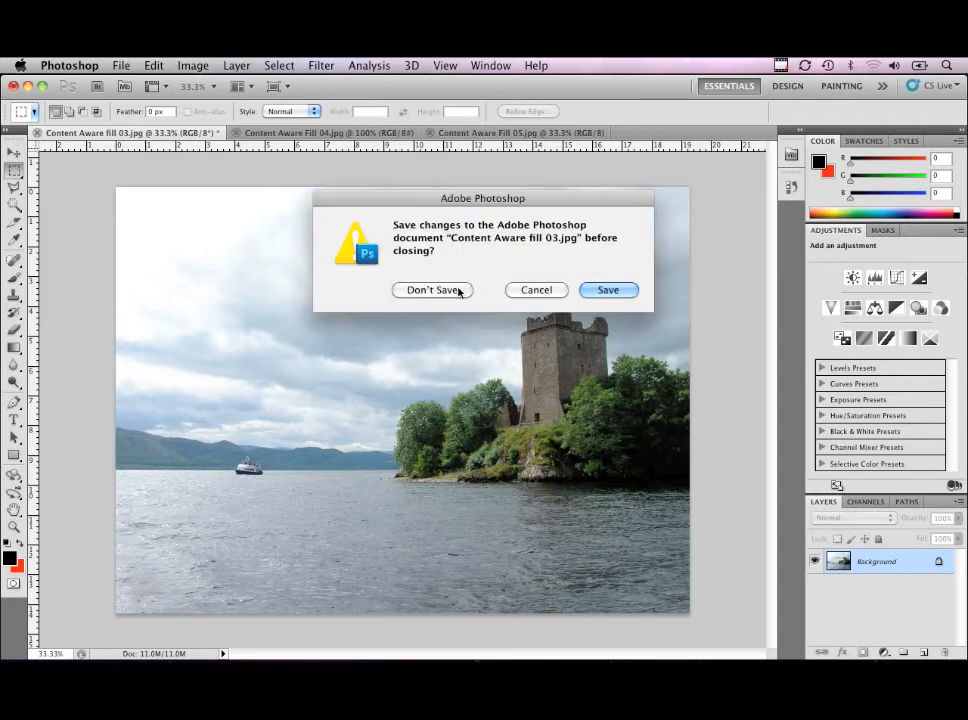
{"action": "left_click", "coordinate": [432, 290]}
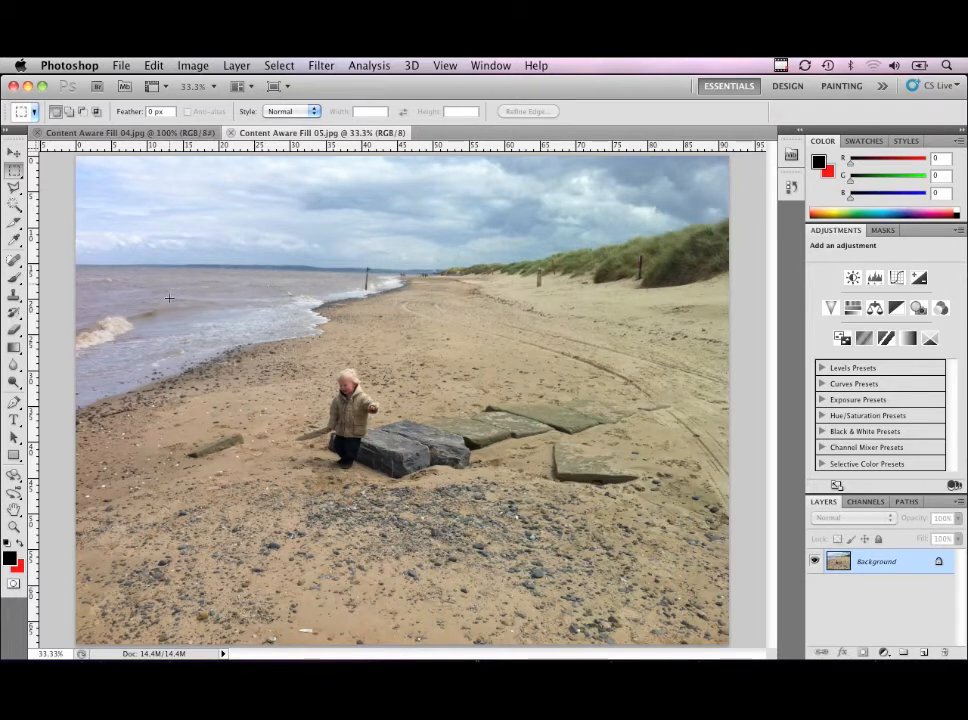
Step: Look at the Content Aware Fill 04.jpg picture and return to the whole beach photo in Content Aware Fill 05.jpg
{"action": "left_click", "coordinate": [124, 133]}
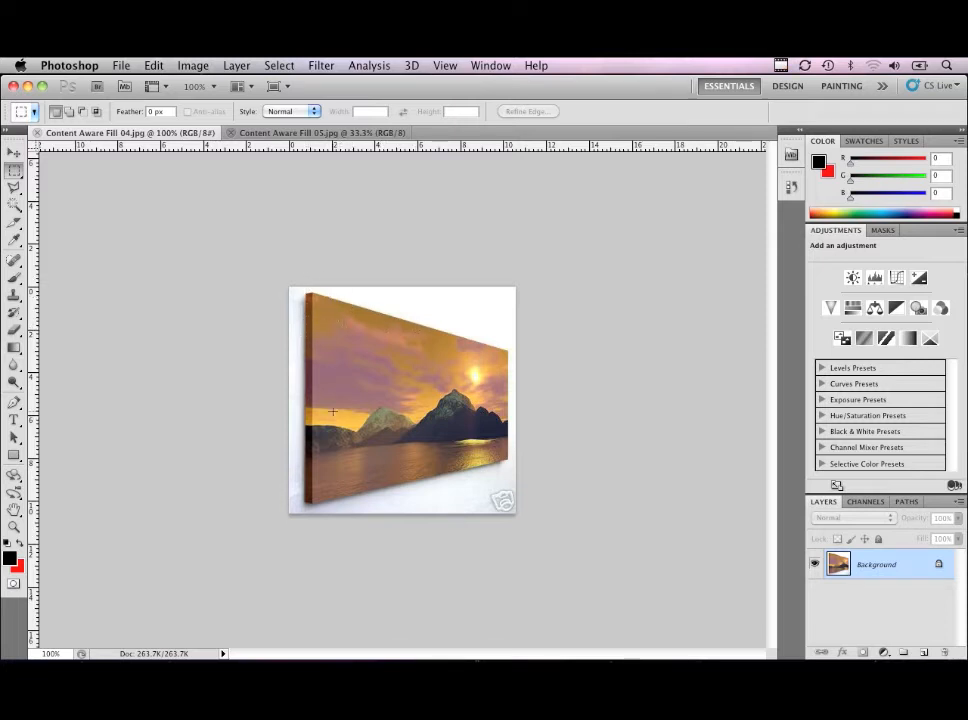
{"action": "left_click", "coordinate": [290, 133]}
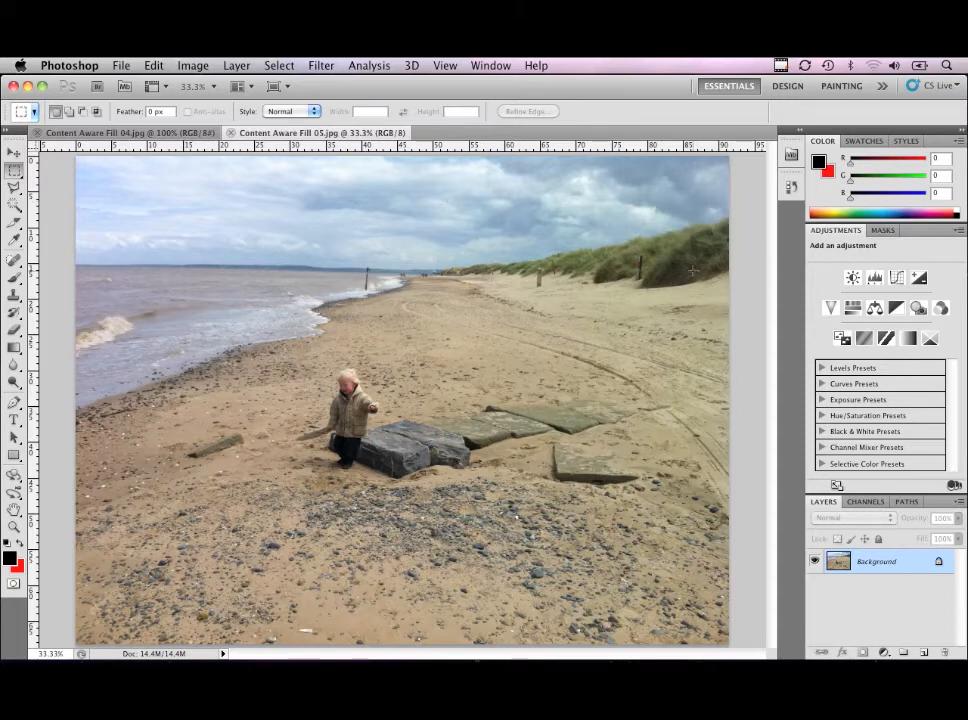
{"action": "key", "text": "super+minus"}
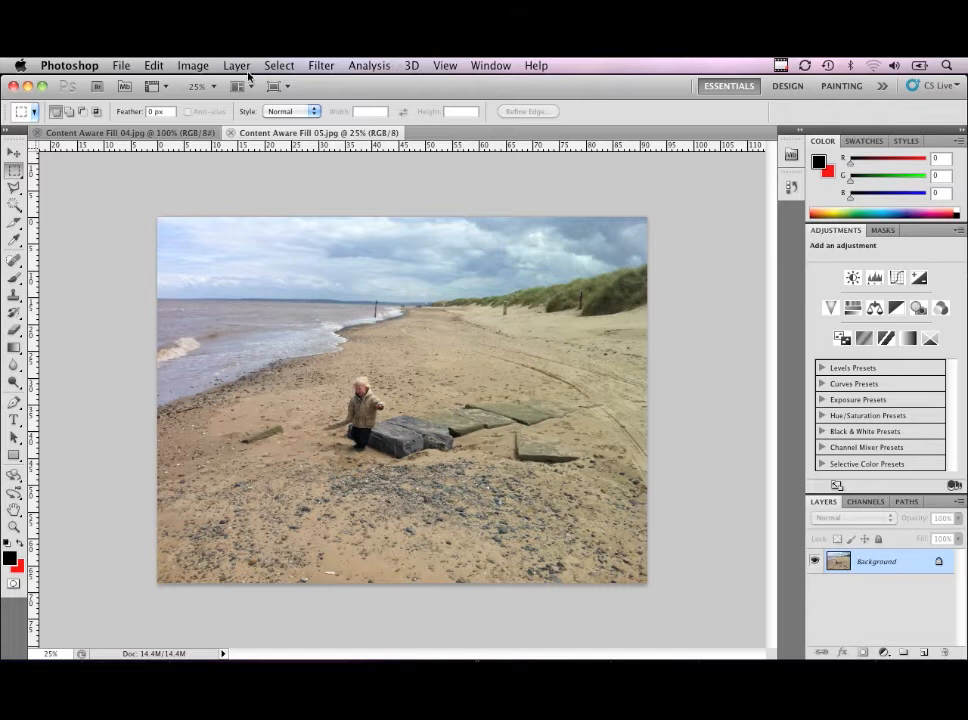
Step: Enlarge the beach photo's canvas to 101.44 cm wide and 78.3 cm high, anchored at the centre with the Background extension color
{"action": "left_click", "coordinate": [193, 64]}
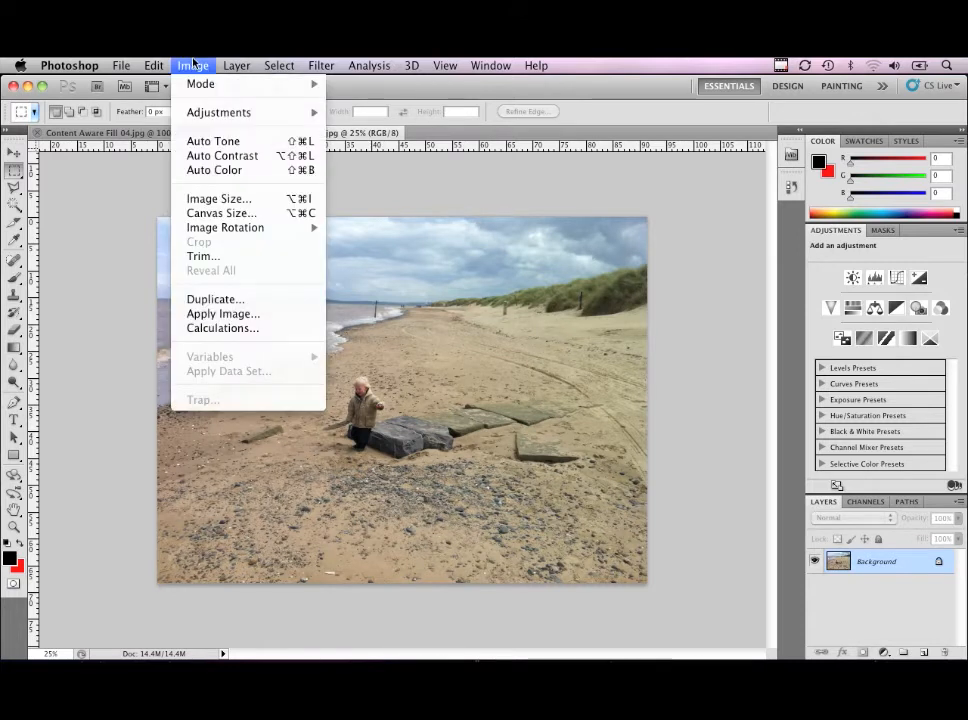
{"action": "left_click", "coordinate": [249, 216]}
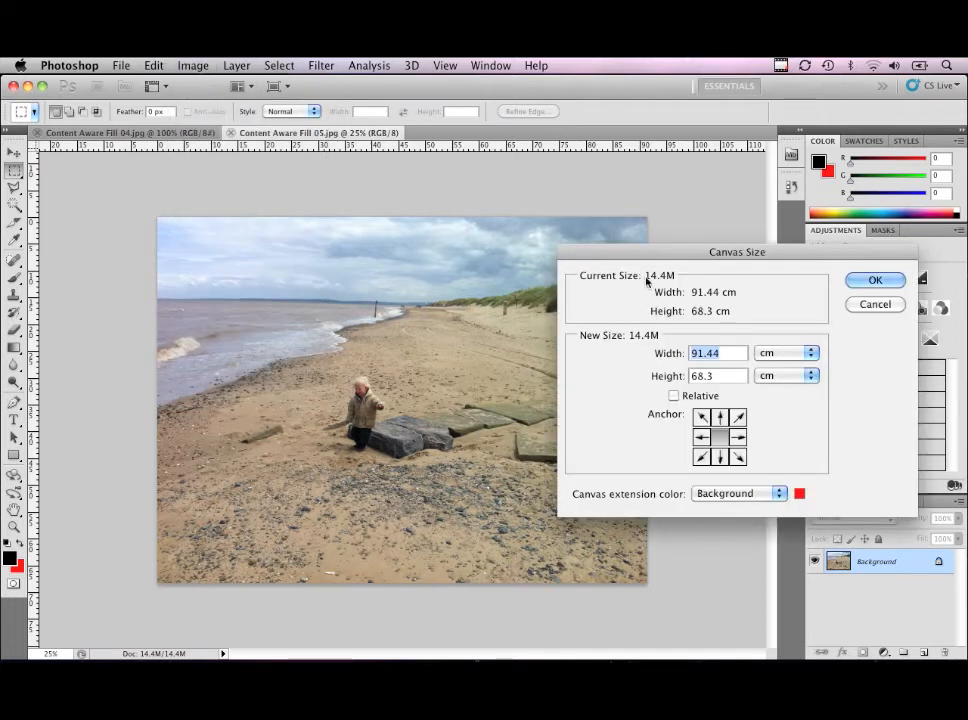
{"action": "left_click_drag", "start_coordinate": [644, 261], "coordinate": [616, 475]}
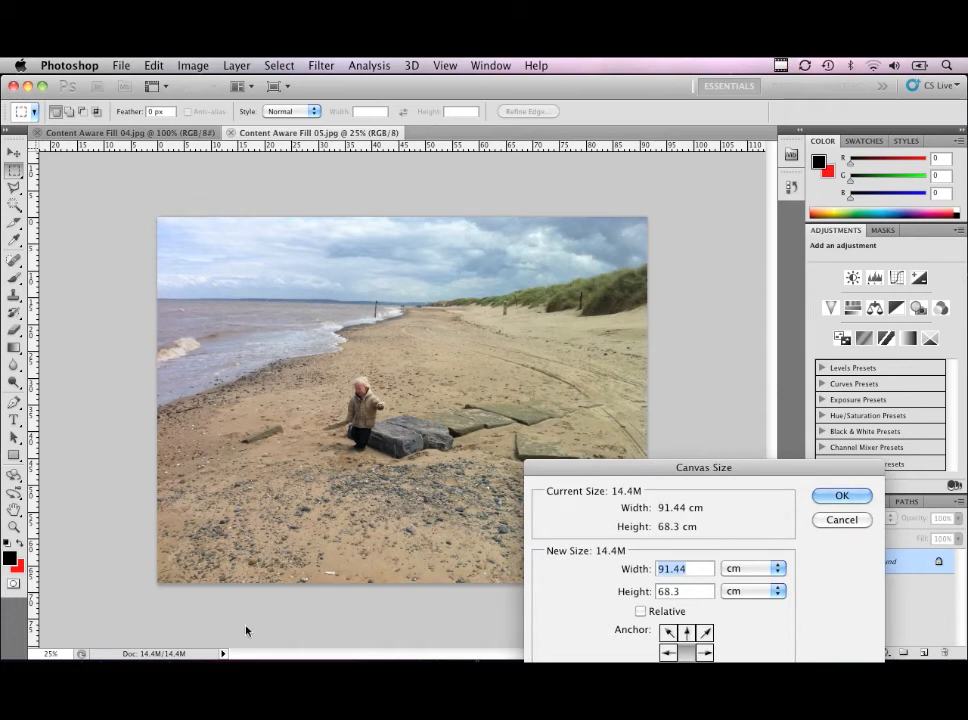
{"action": "left_click_drag", "start_coordinate": [597, 461], "coordinate": [367, 203]}
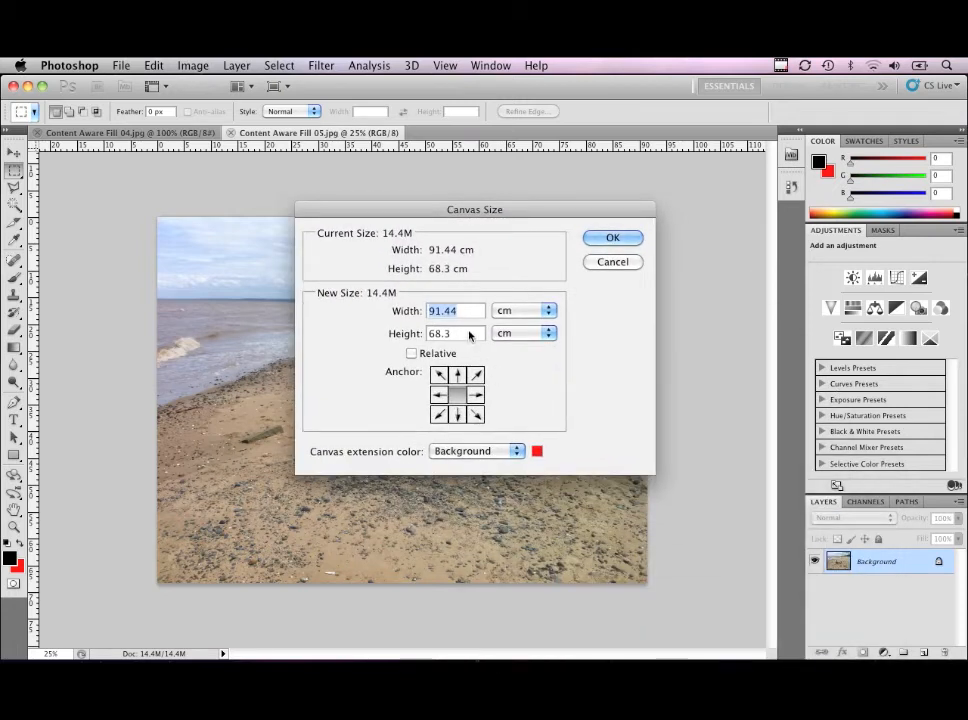
{"action": "left_click", "coordinate": [438, 395]}
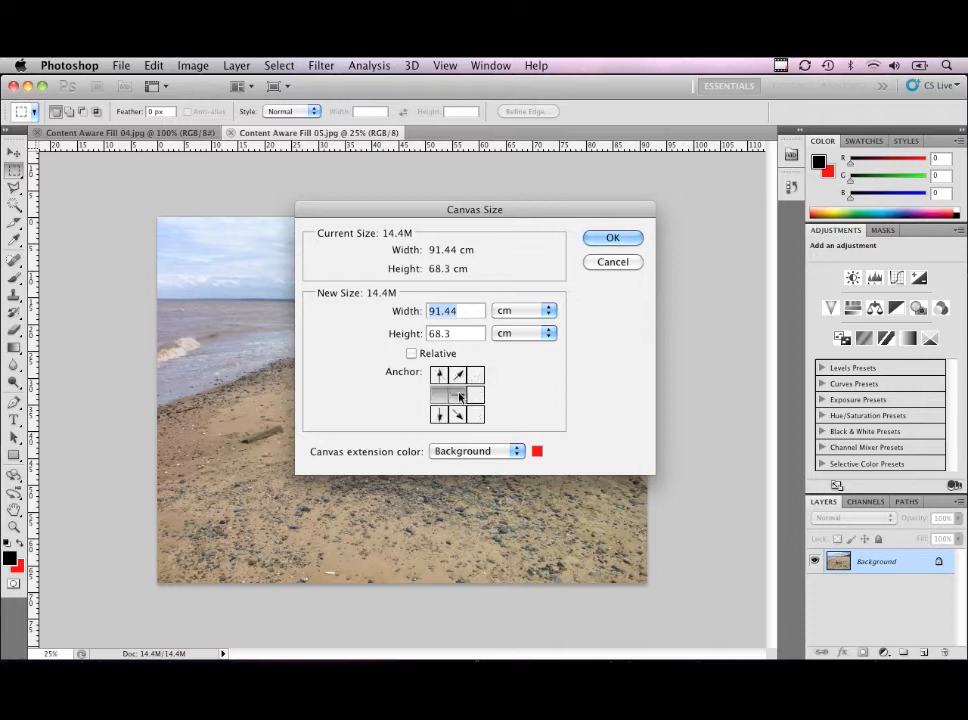
{"action": "left_click", "coordinate": [459, 396]}
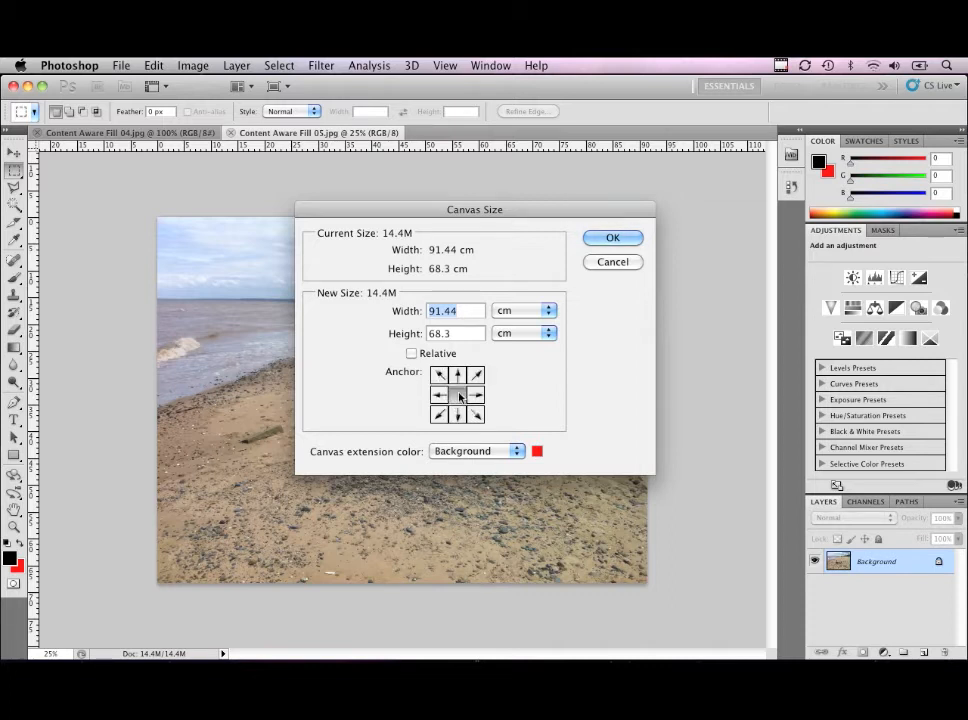
{"action": "left_click", "coordinate": [436, 312]}
{"action": "left_click_drag", "start_coordinate": [432, 311], "coordinate": [434, 334]}
{"action": "type", "text": "10"}
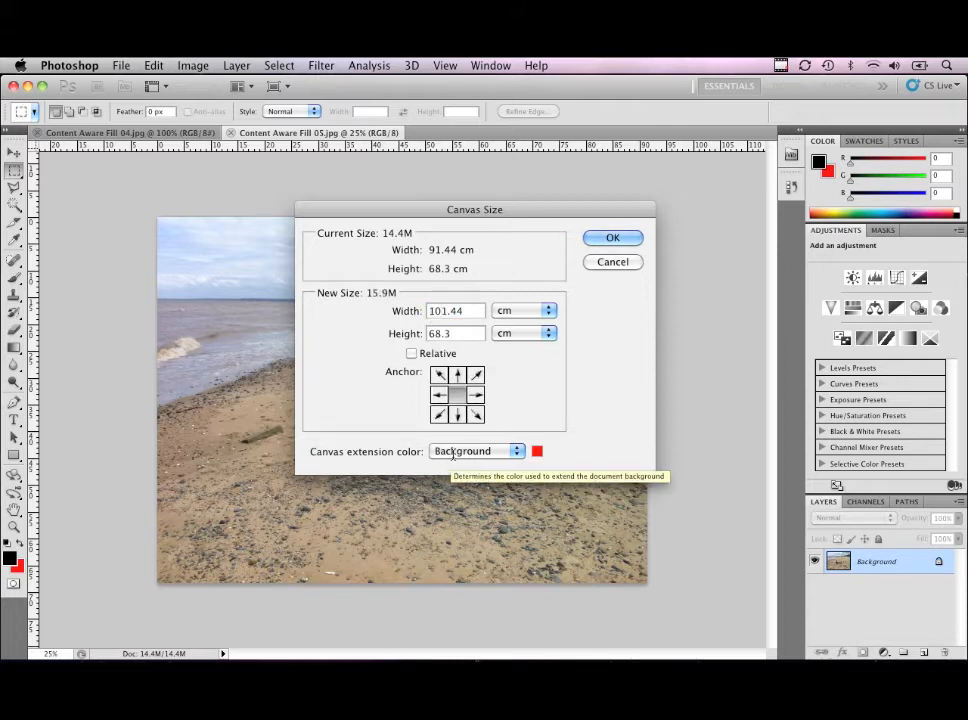
{"action": "left_click_drag", "start_coordinate": [438, 333], "coordinate": [415, 335]}
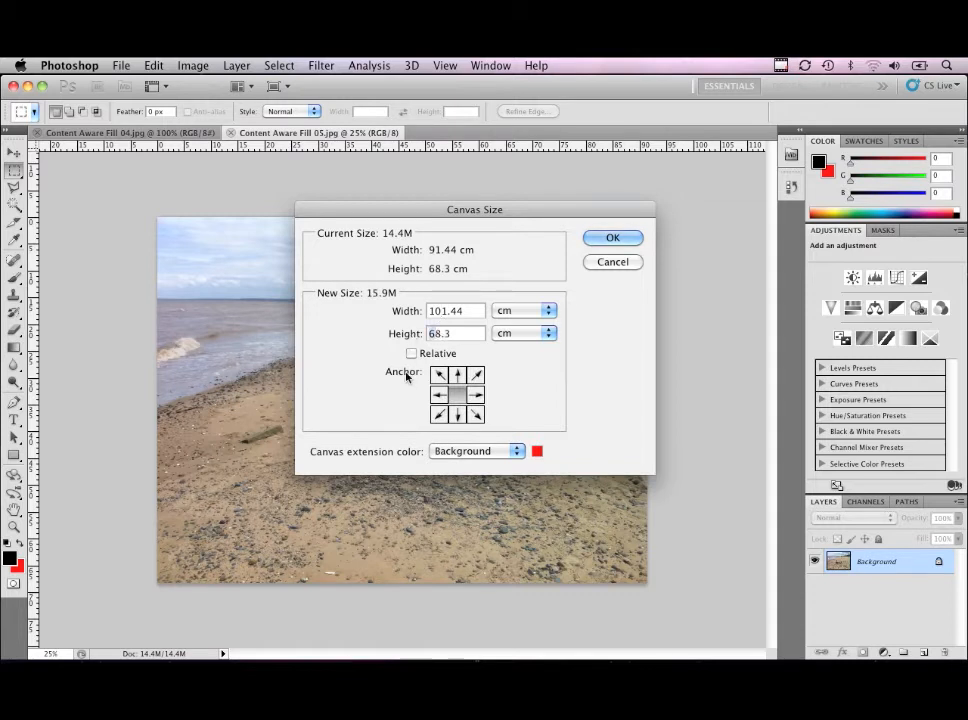
{"action": "type", "text": "7"}
{"action": "left_click", "coordinate": [612, 238]}
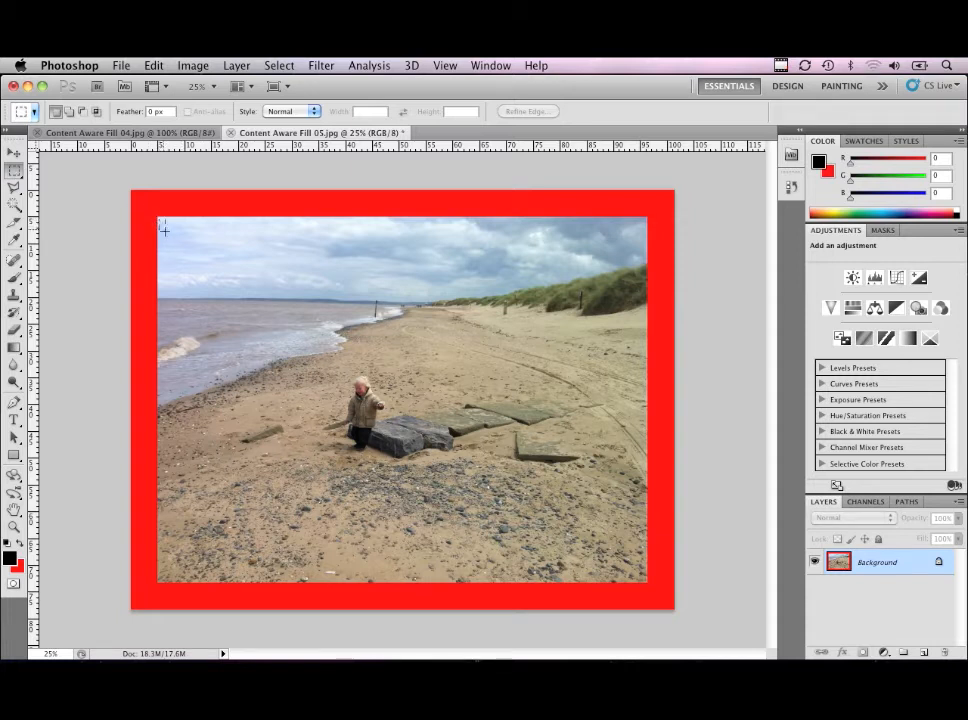
Step: Select the beach photo just inside its red border, about 91 by 67 cm, and invert the selection
{"action": "left_click_drag", "start_coordinate": [189, 243], "coordinate": [645, 580]}
{"action": "left_click_drag", "start_coordinate": [645, 578], "coordinate": [645, 578]}
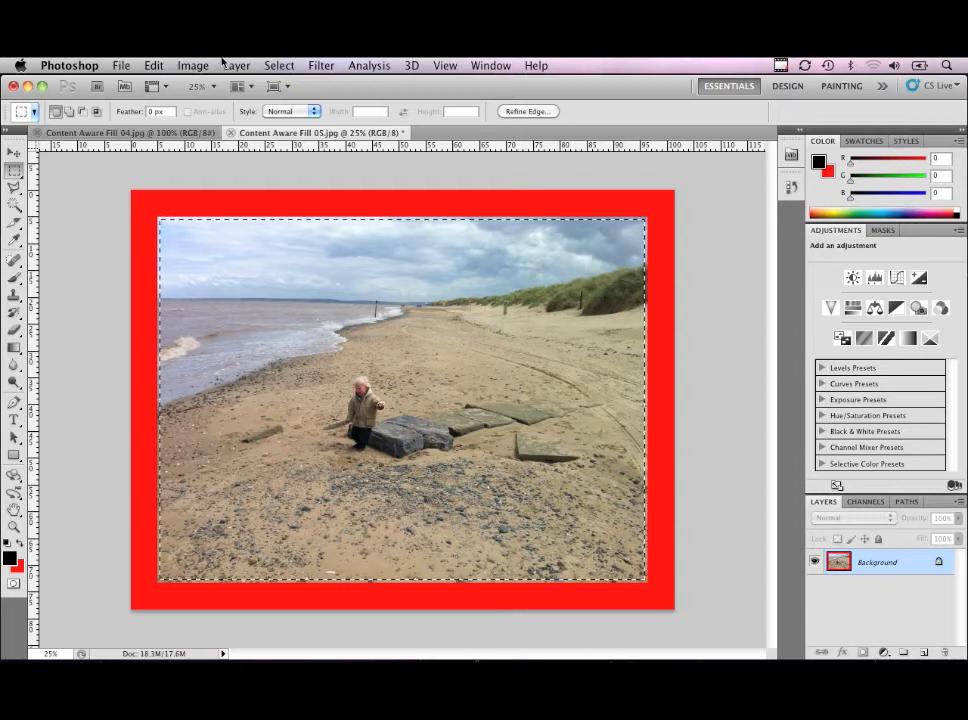
{"action": "left_click", "coordinate": [274, 65]}
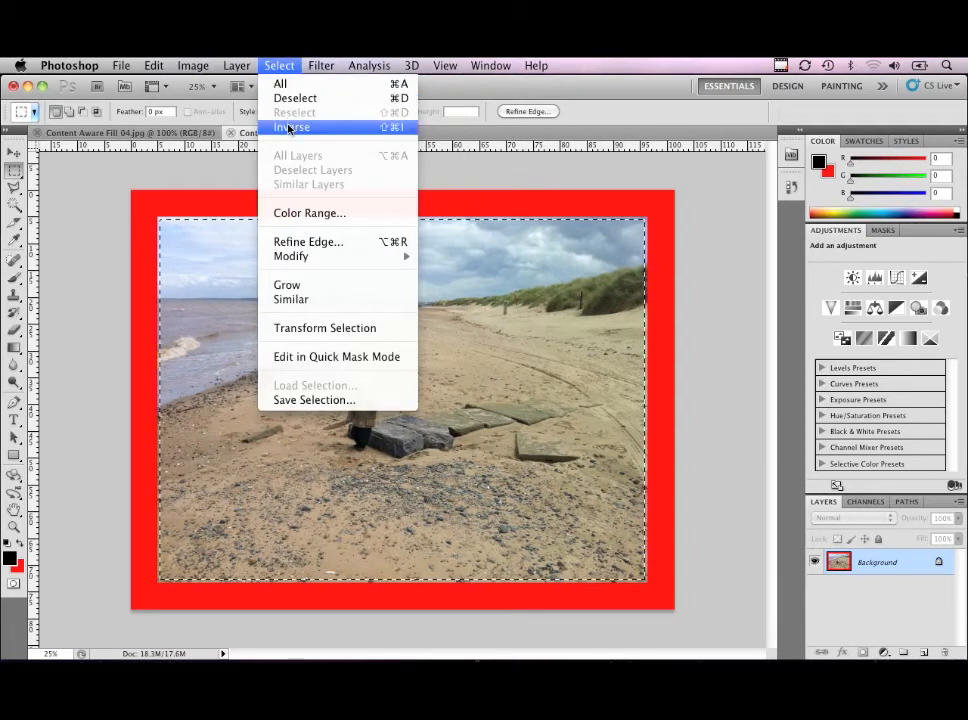
{"action": "left_click", "coordinate": [289, 127]}
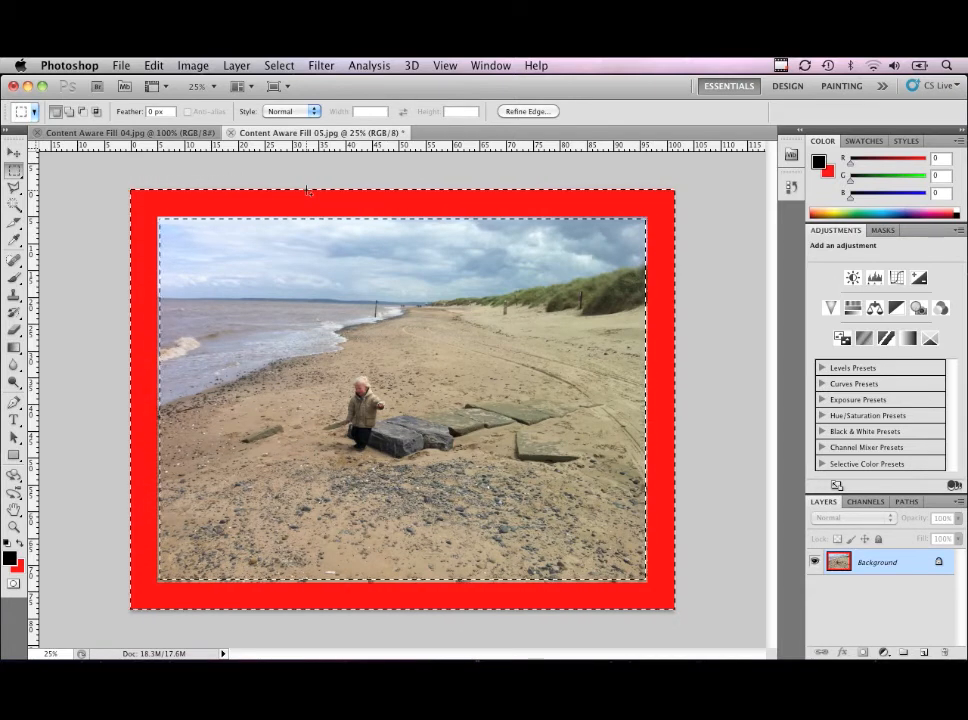
Step: Fill the selected red border using Content-Aware in Normal mode at 100% opacity, and deselect
{"action": "key", "text": "shift+BackSpace"}
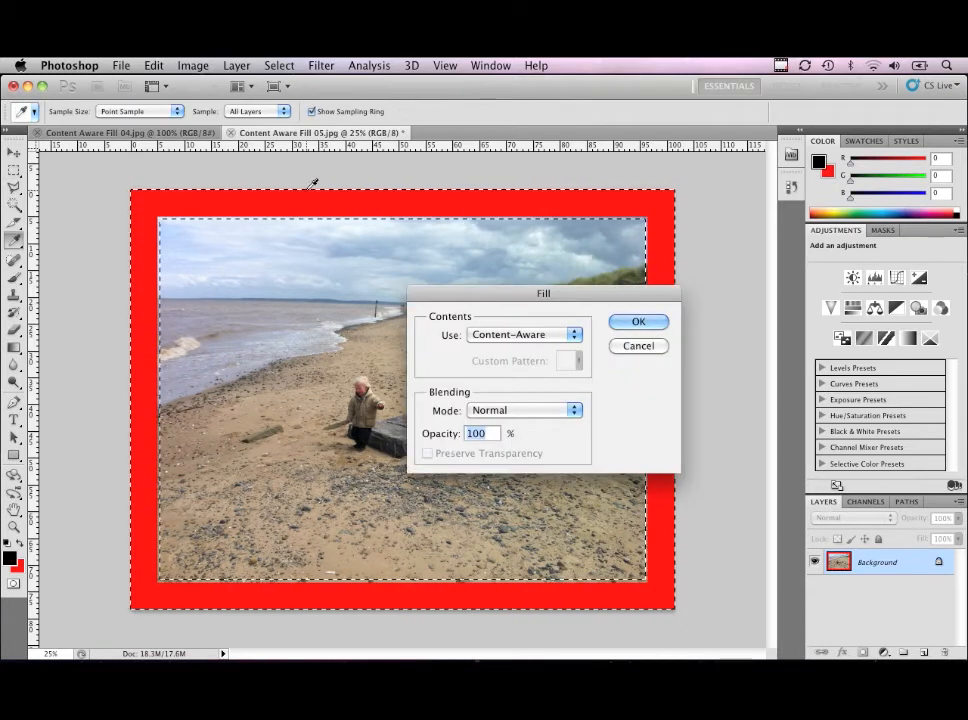
{"action": "left_click", "coordinate": [641, 322]}
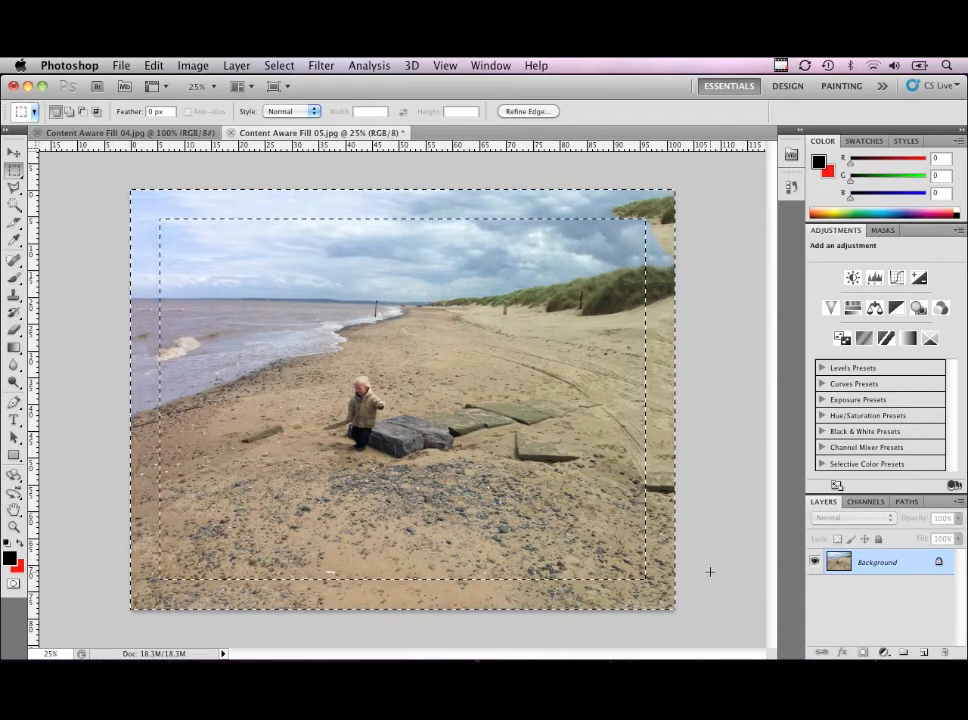
{"action": "left_click", "coordinate": [641, 581]}
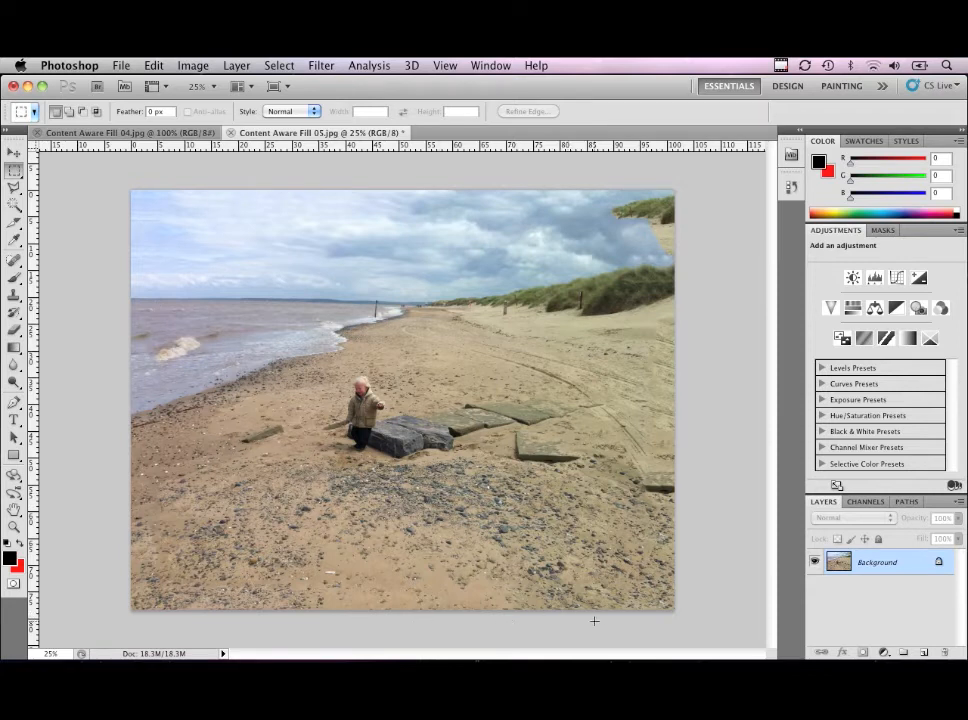
Step: Select the misplaced dunes in the sky's upper-right corner, about 14 by 13 cm, fill them using Content-Aware at 100% opacity, and deselect
{"action": "left_click", "coordinate": [663, 229], "text": "super"}
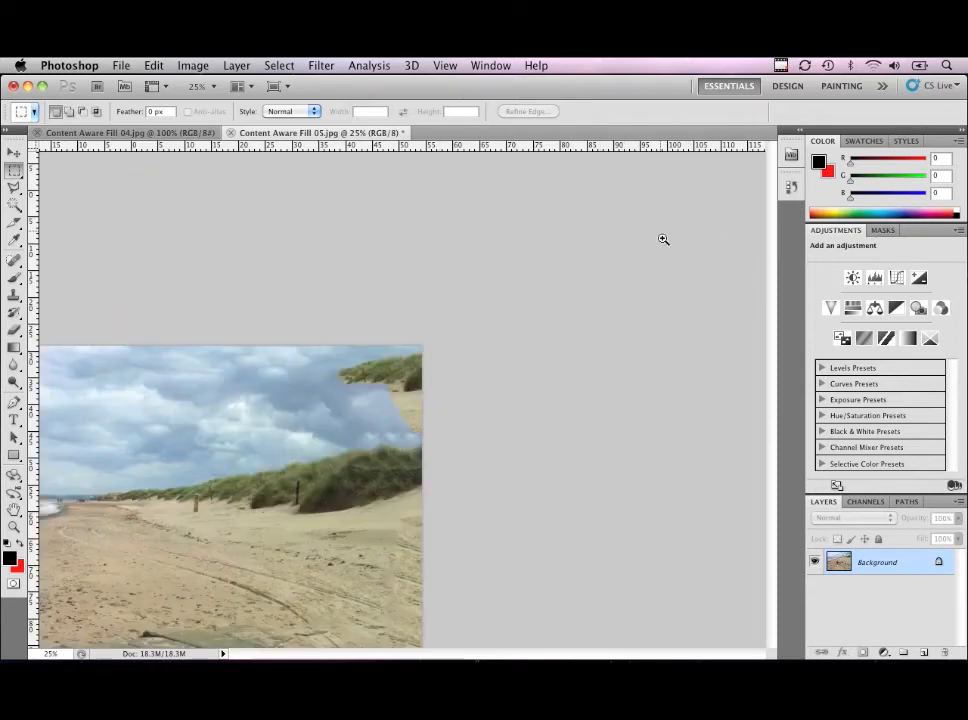
{"action": "left_click", "coordinate": [435, 395], "text": "super"}
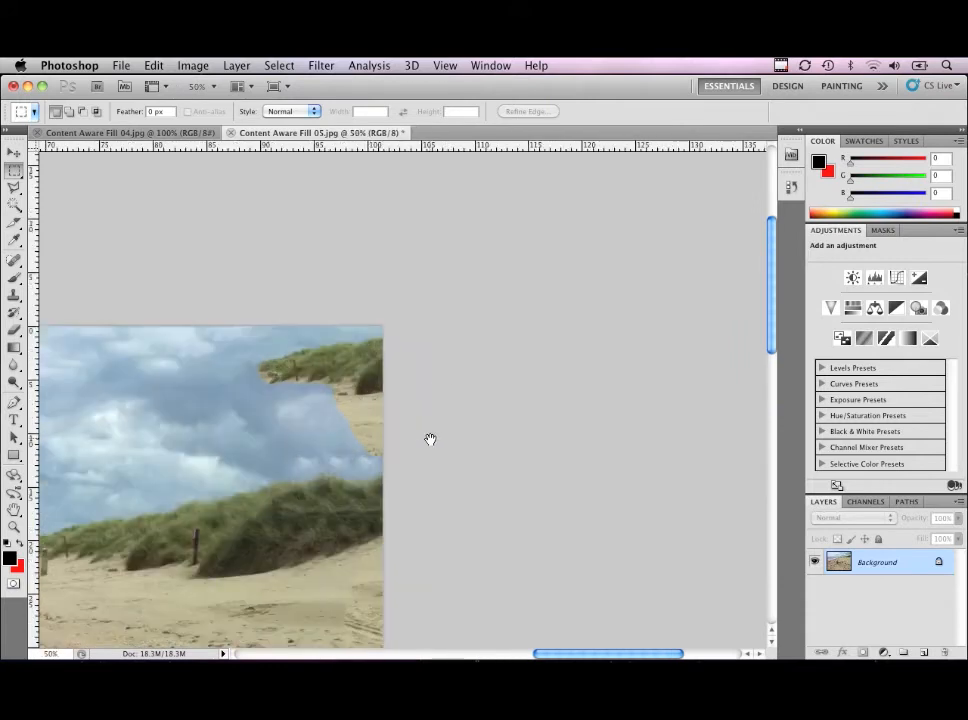
{"action": "left_click_drag", "start_coordinate": [430, 439], "coordinate": [616, 375]}
{"action": "left_click_drag", "start_coordinate": [432, 264], "coordinate": [610, 411]}
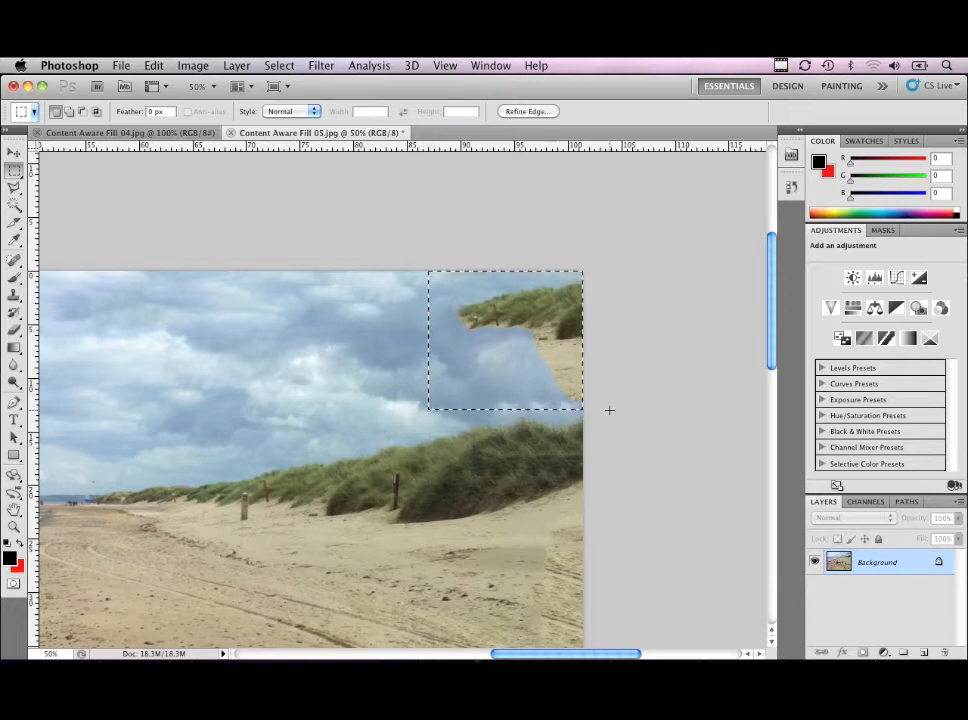
{"action": "key", "text": "shift+BackSpace"}
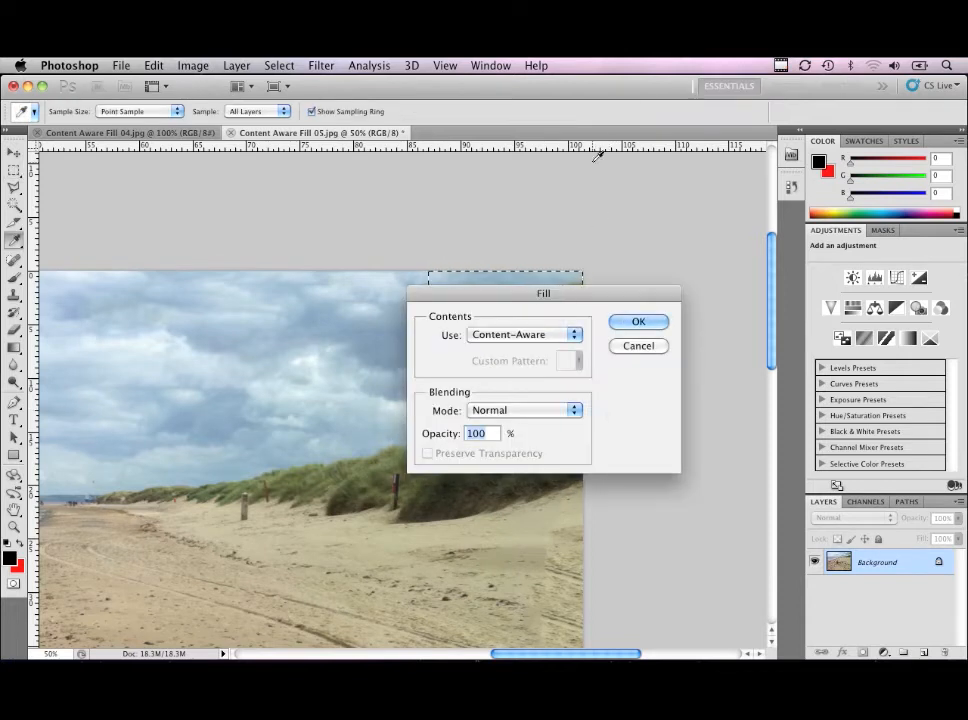
{"action": "left_click", "coordinate": [638, 321]}
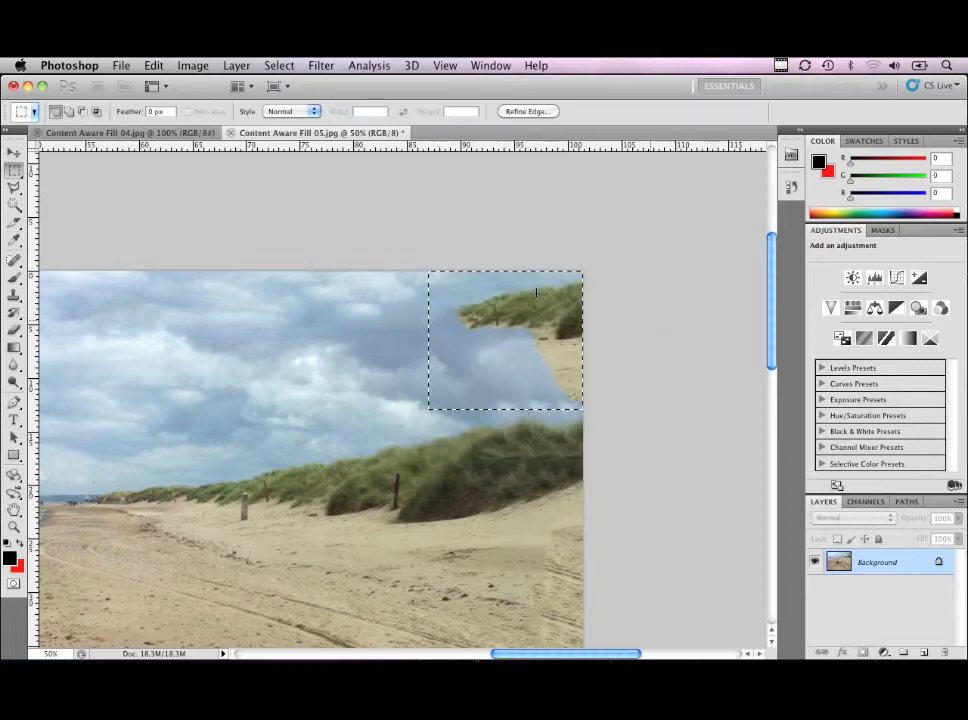
{"action": "key", "text": "ctrl+d"}
Step: Select a vertical strip of sand along the right-hand seam, about 4 by 29 cm, fill it using Content-Aware at 100% opacity, and deselect
{"action": "left_click", "coordinate": [515, 445], "text": "alt"}
{"action": "left_click", "coordinate": [515, 445], "text": "alt"}
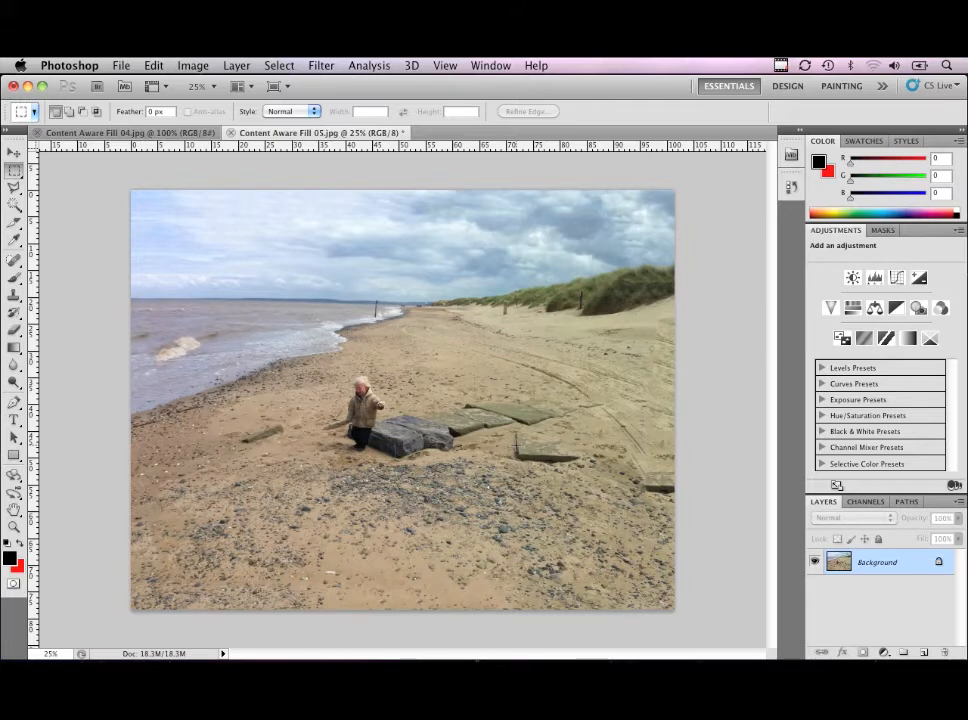
{"action": "left_click", "coordinate": [624, 459]}
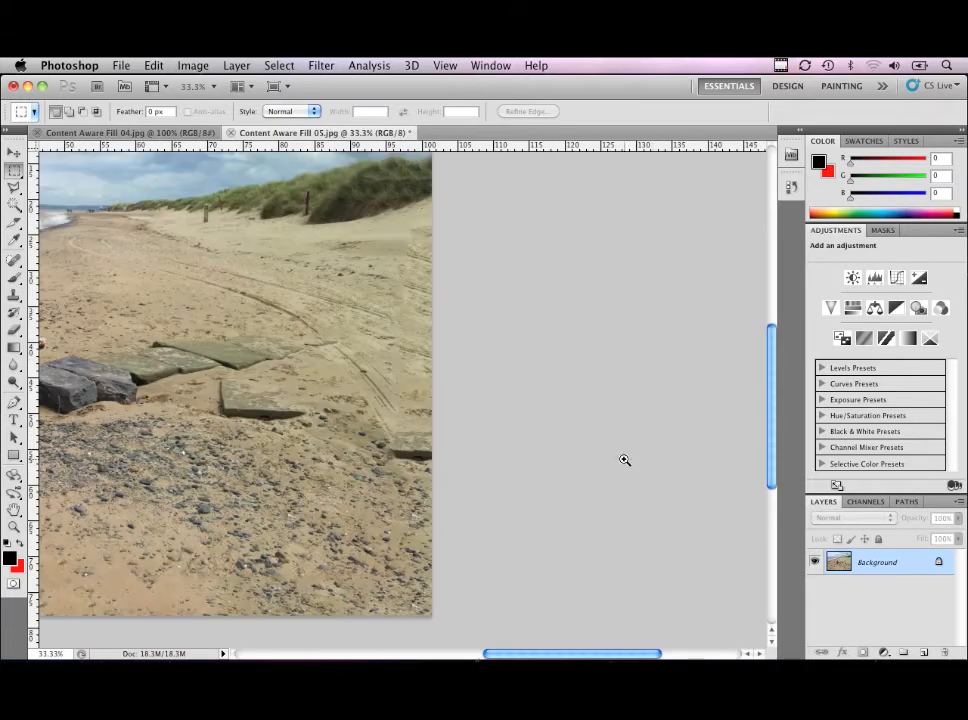
{"action": "left_click", "coordinate": [467, 392]}
{"action": "left_click_drag", "start_coordinate": [425, 359], "coordinate": [553, 476]}
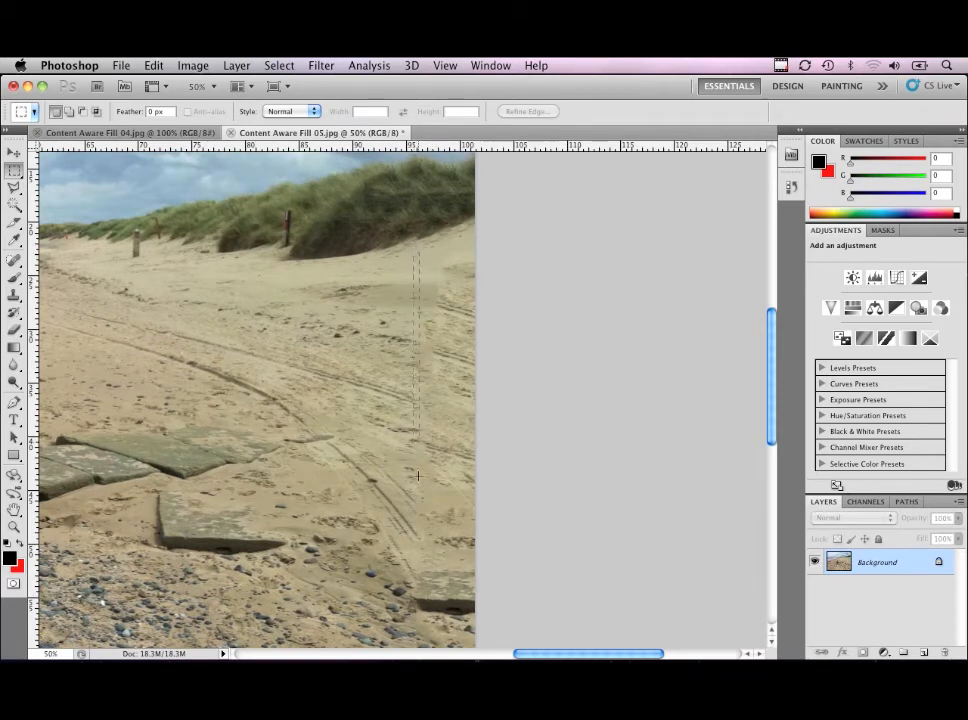
{"action": "left_click_drag", "start_coordinate": [455, 545], "coordinate": [456, 560]}
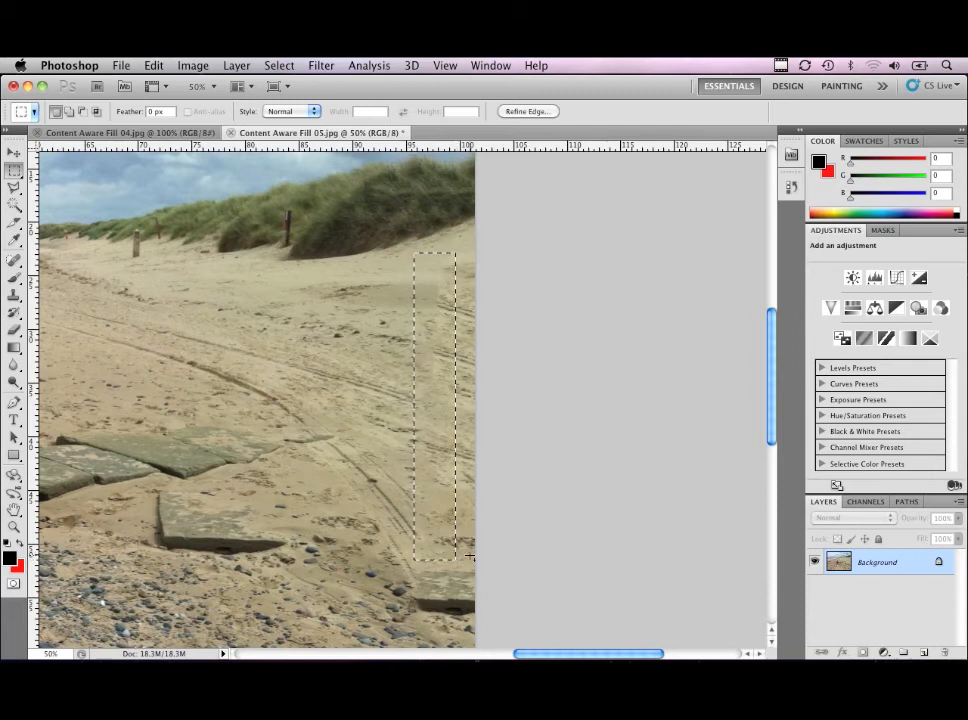
{"action": "key", "text": "shift+BackSpace"}
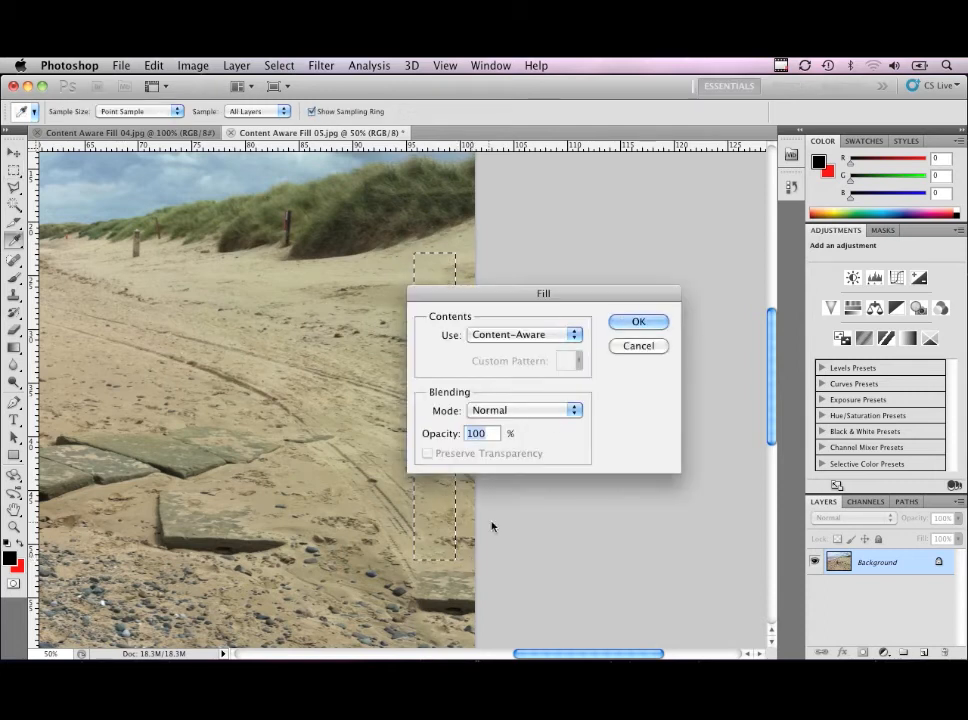
{"action": "left_click", "coordinate": [638, 319]}
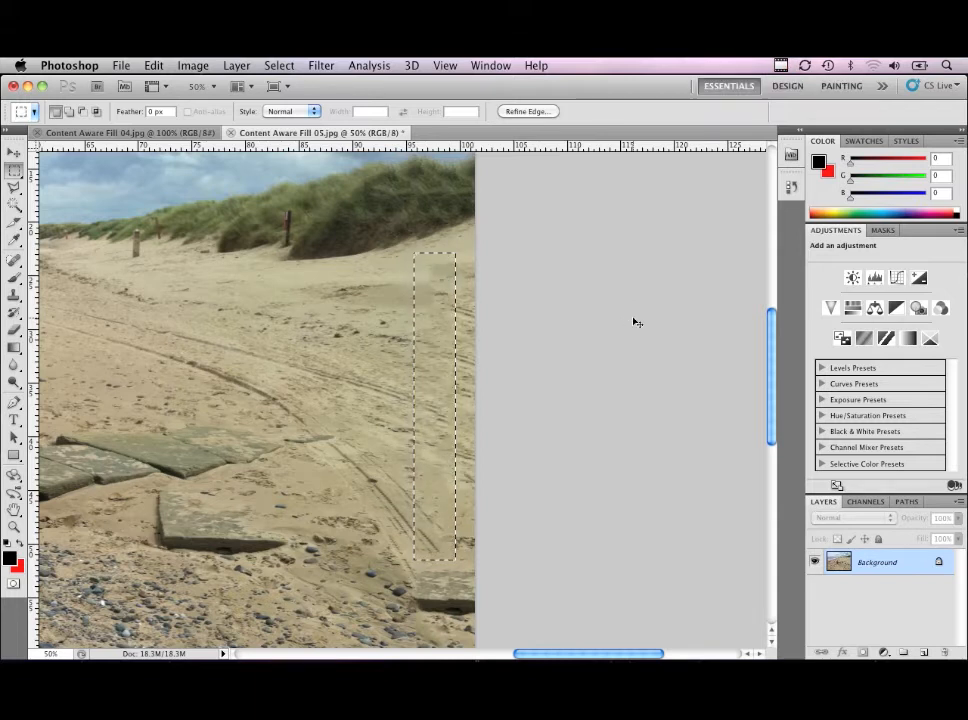
{"action": "key", "text": "super+d"}
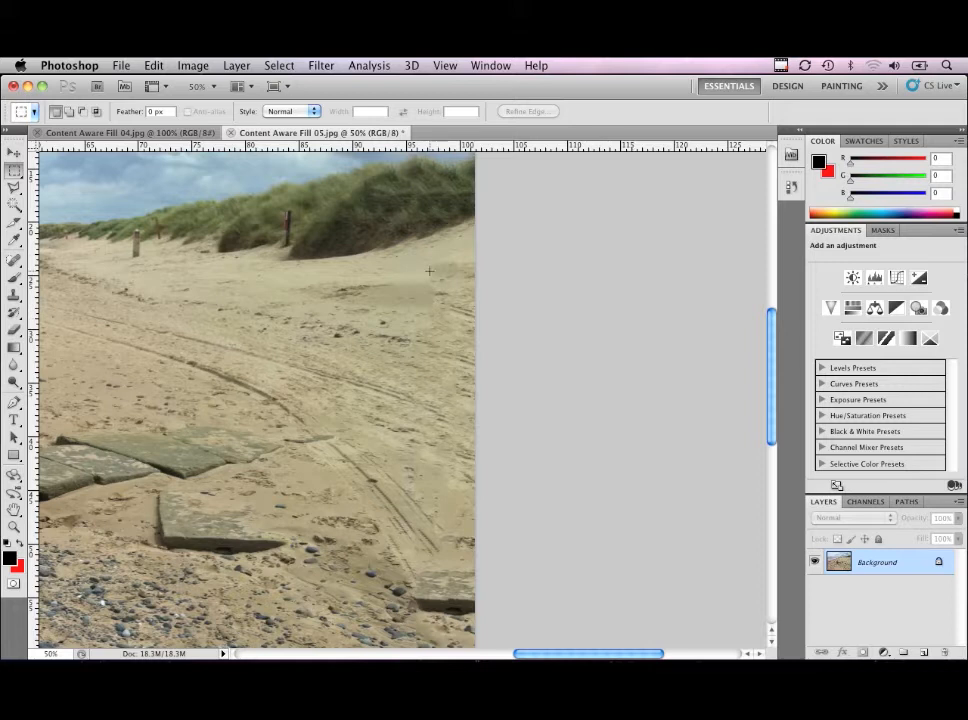
Step: Select the mismatched sand patch below the dunes near the right edge, about 5 by 6 cm, fill it using Content-Aware at 100% opacity, and deselect
{"action": "left_click_drag", "start_coordinate": [409, 255], "coordinate": [465, 323]}
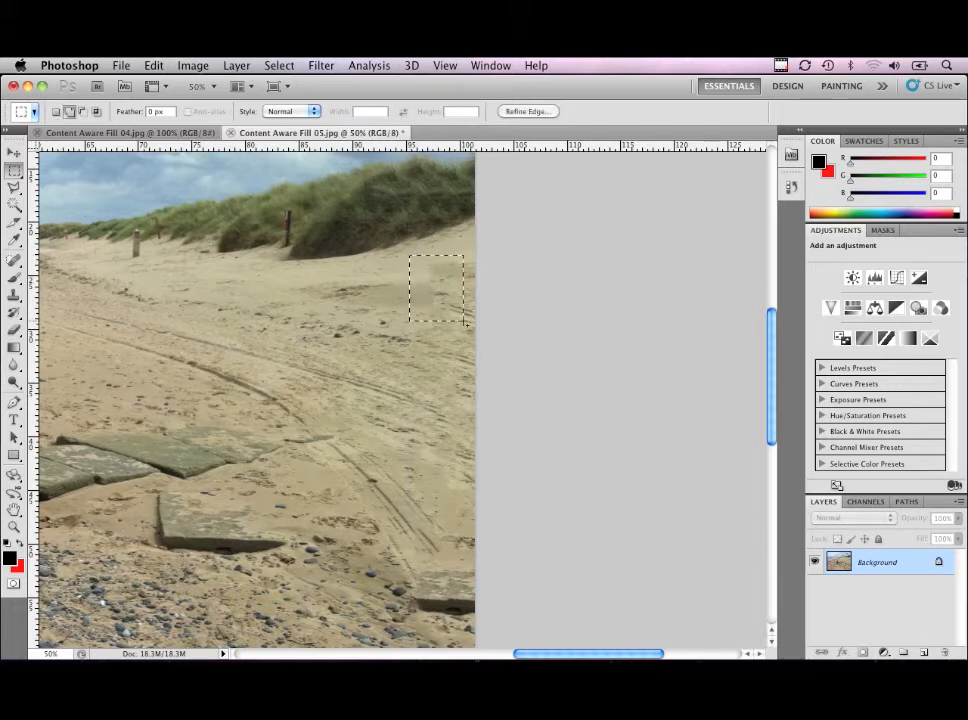
{"action": "key", "text": "shift+BackSpace"}
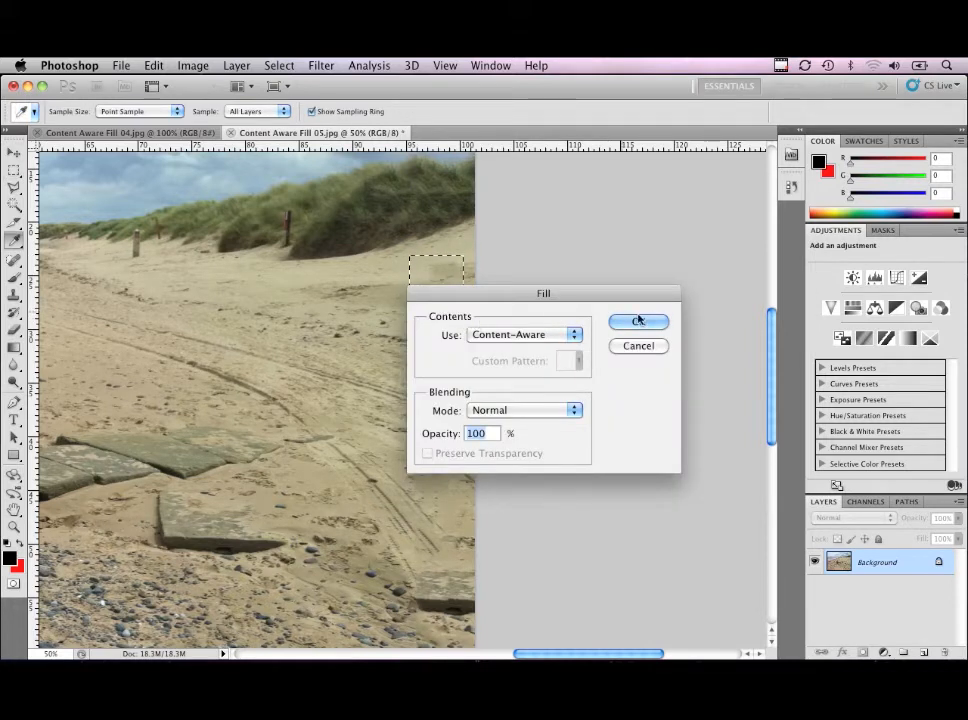
{"action": "left_click", "coordinate": [636, 322]}
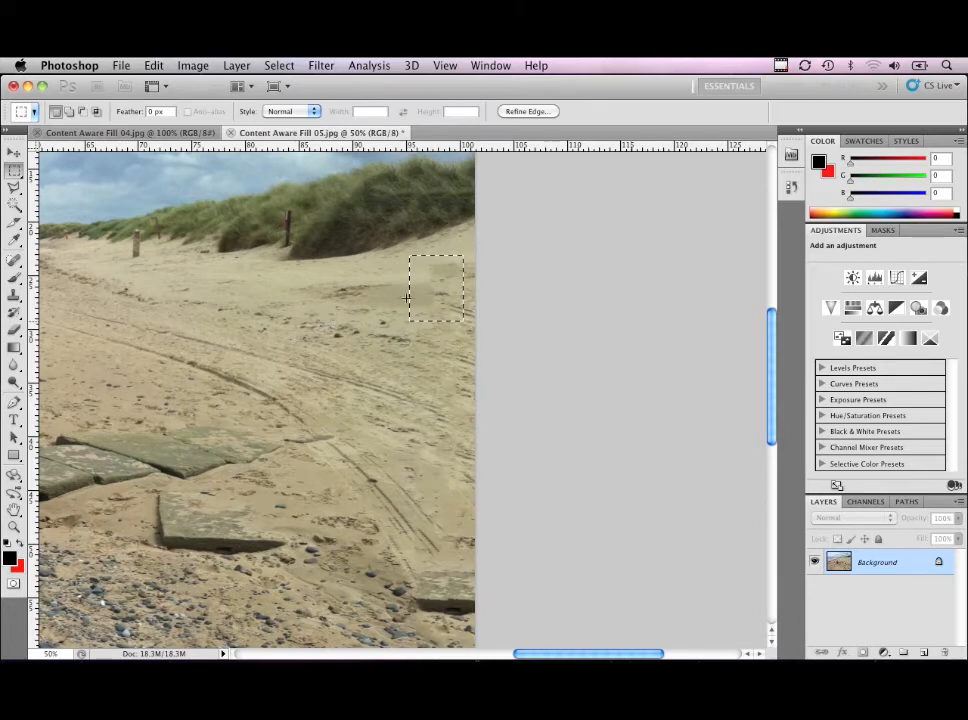
{"action": "key", "text": "ctrl+d"}
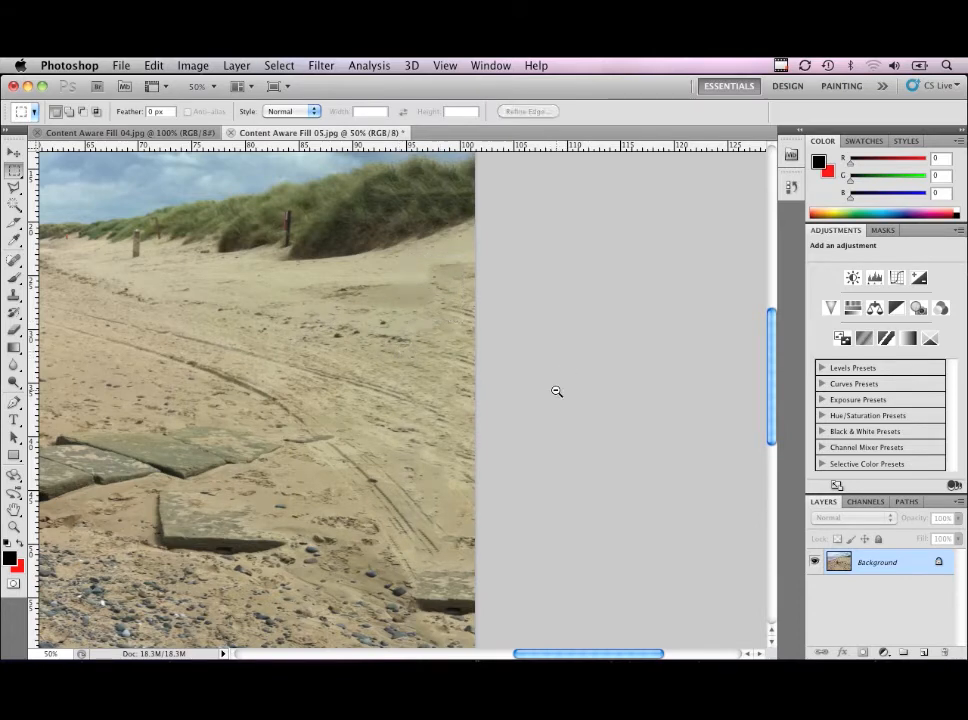
{"action": "key", "text": "ctrl+minus"}
{"action": "key", "text": "ctrl+minus"}
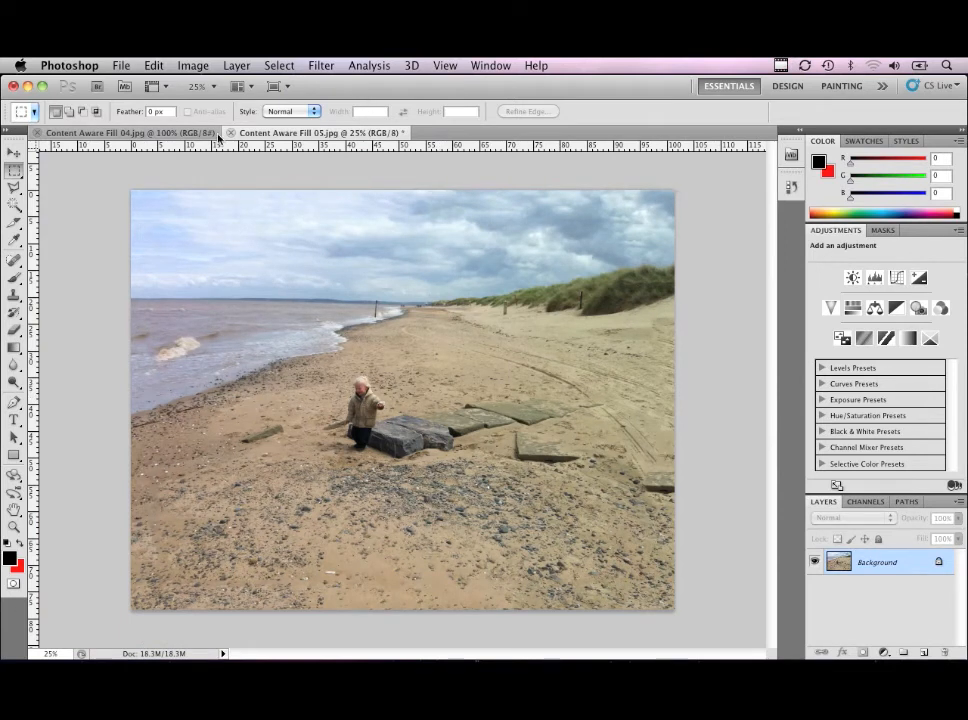
Step: Close Content Aware Fill 04.jpg and the edited beach photo Content Aware Fill 05.jpg without saving
{"action": "left_click", "coordinate": [37, 133]}
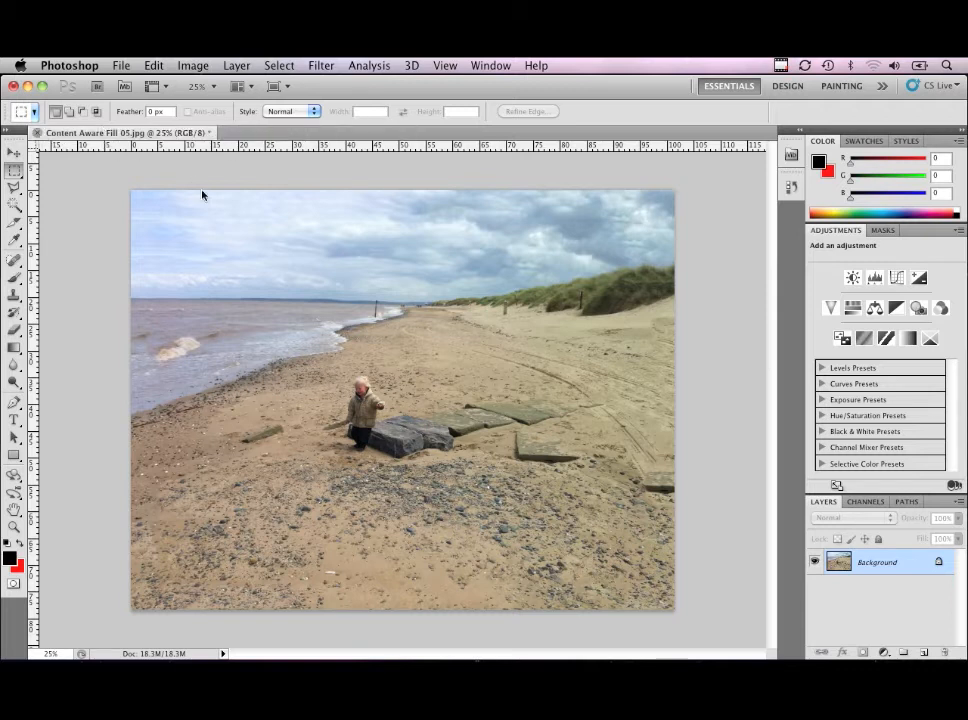
{"action": "key", "text": "super+w"}
{"action": "left_click", "coordinate": [420, 293]}
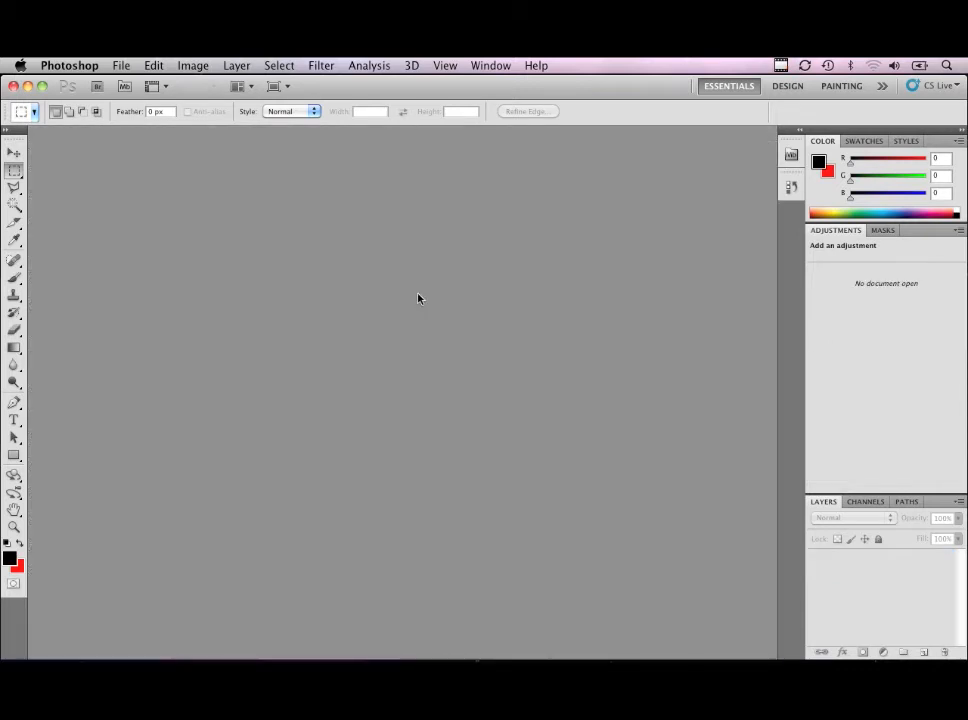
Step: Open the three photos Content Aware fill 06a.JPG, Content Aware fill 06b.JPG and Content Aware fill 06c.JPG together
{"action": "key", "text": "super+o"}
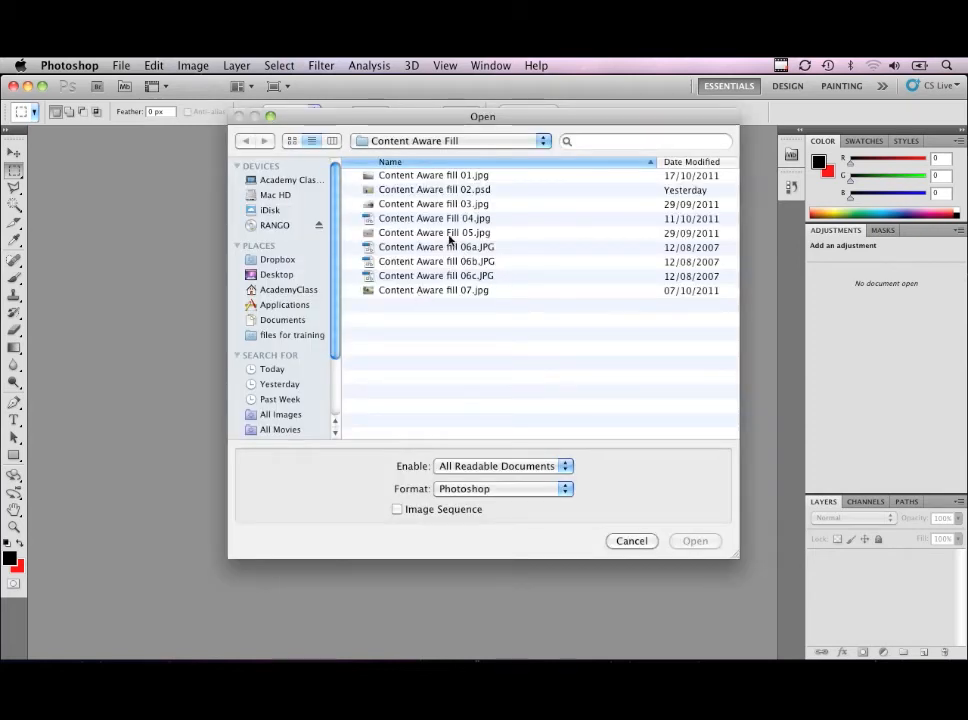
{"action": "left_click", "coordinate": [450, 235]}
{"action": "left_click", "coordinate": [446, 249]}
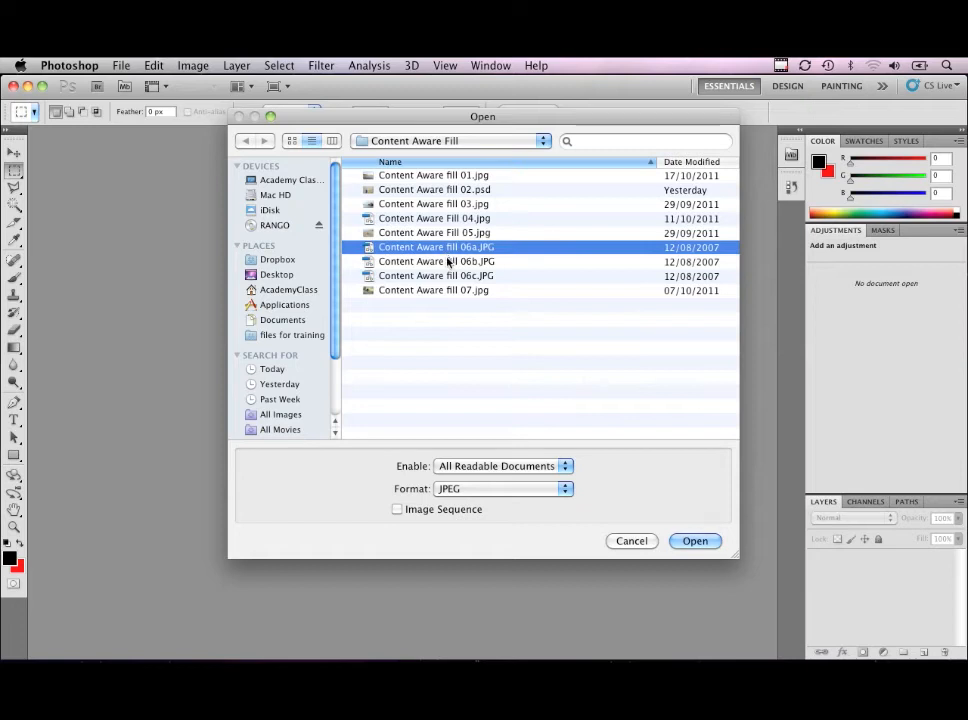
{"action": "left_click", "coordinate": [447, 262], "text": "shift"}
{"action": "left_click", "coordinate": [451, 277], "text": "shift"}
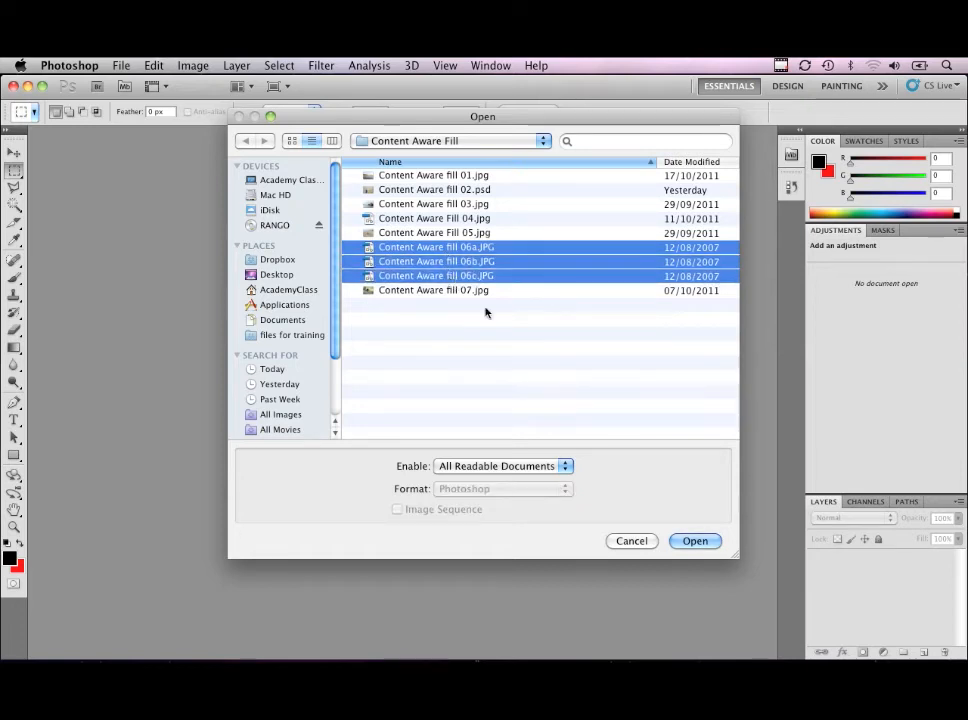
{"action": "left_click", "coordinate": [701, 545]}
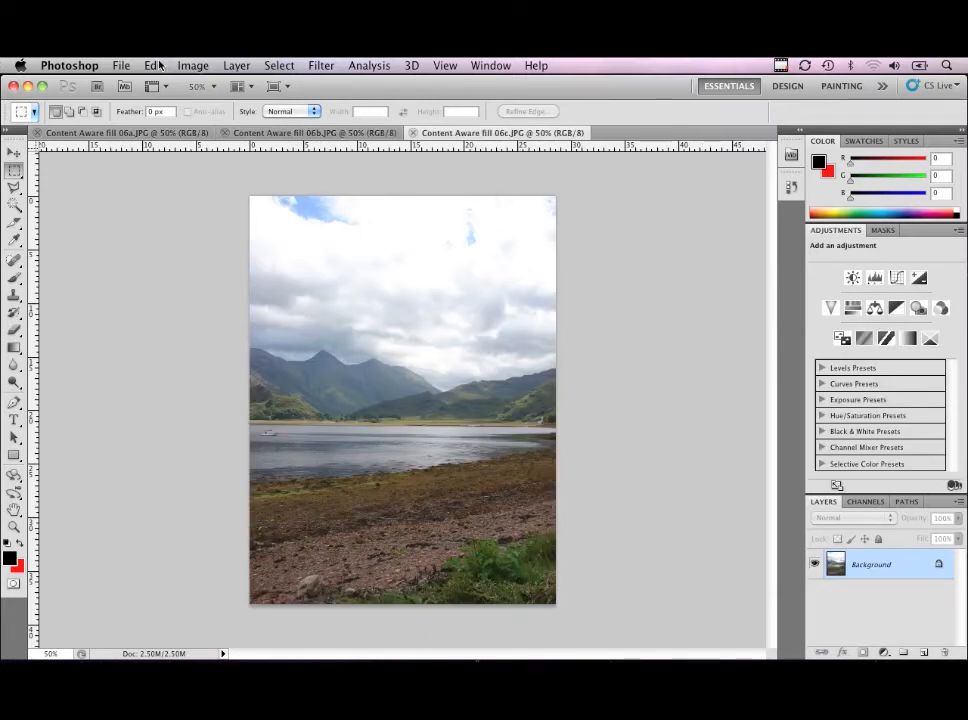
Step: Examine the three lake photos 06a, 06b and 06c in turn, comparing the boats, hills and shoreline where they overlap
{"action": "left_click", "coordinate": [130, 132]}
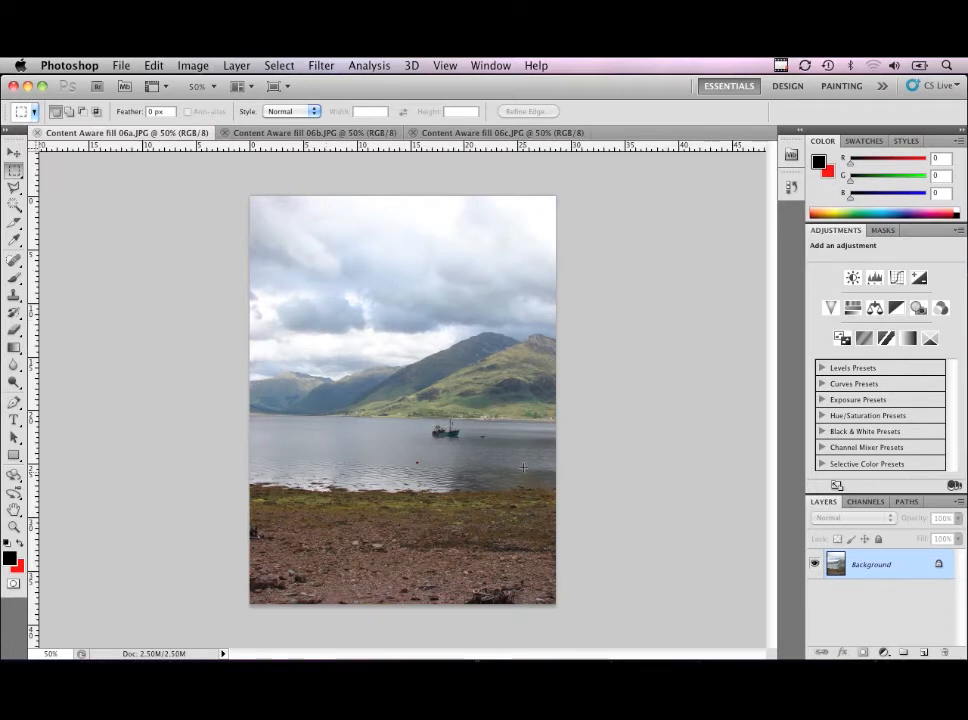
{"action": "left_click", "coordinate": [493, 466], "text": "super"}
{"action": "left_click_drag", "start_coordinate": [401, 325], "coordinate": [455, 379]}
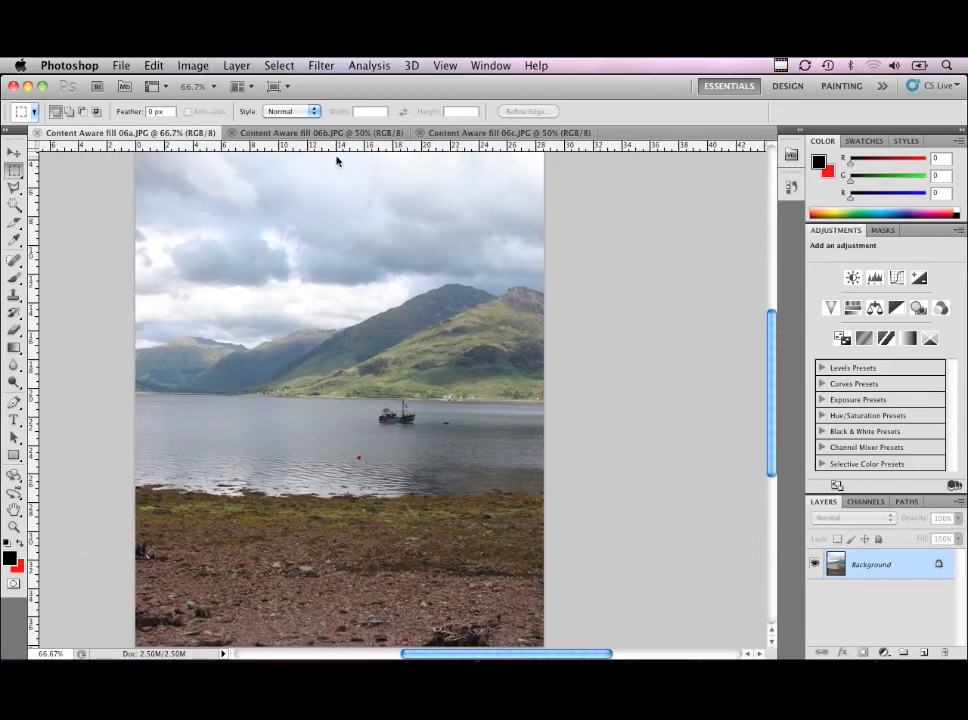
{"action": "left_click", "coordinate": [320, 132]}
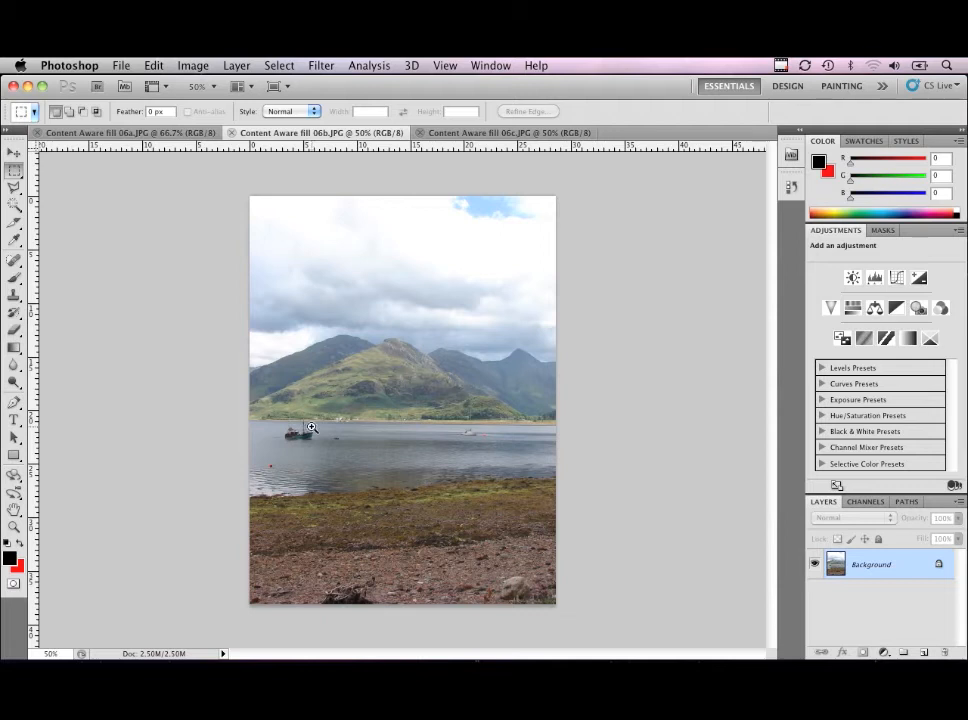
{"action": "left_click", "coordinate": [355, 438], "text": "super"}
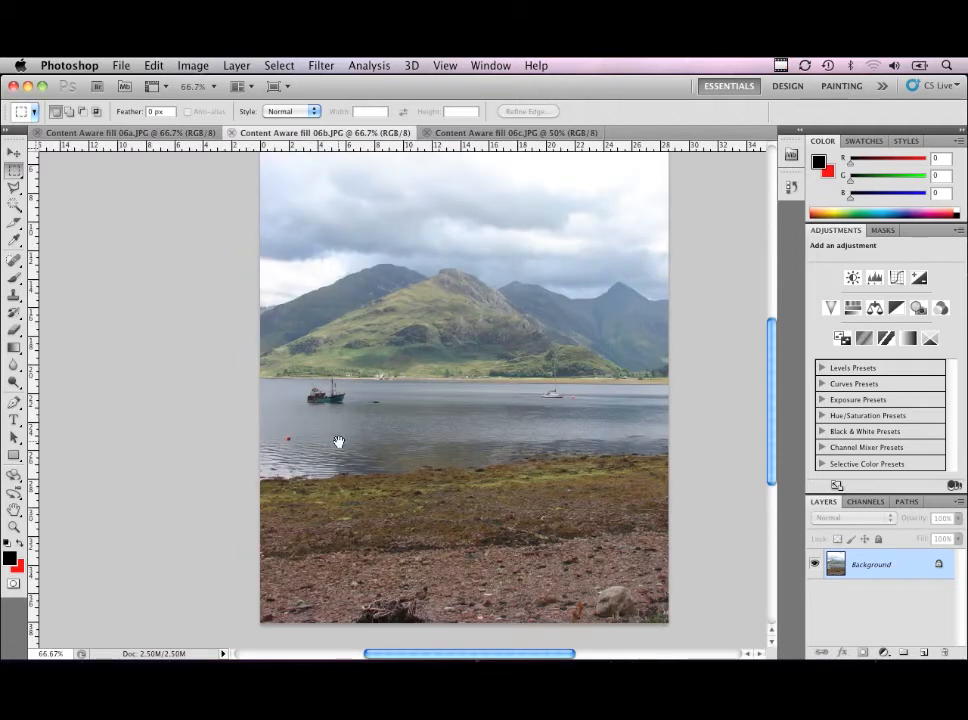
{"action": "left_click", "coordinate": [463, 132]}
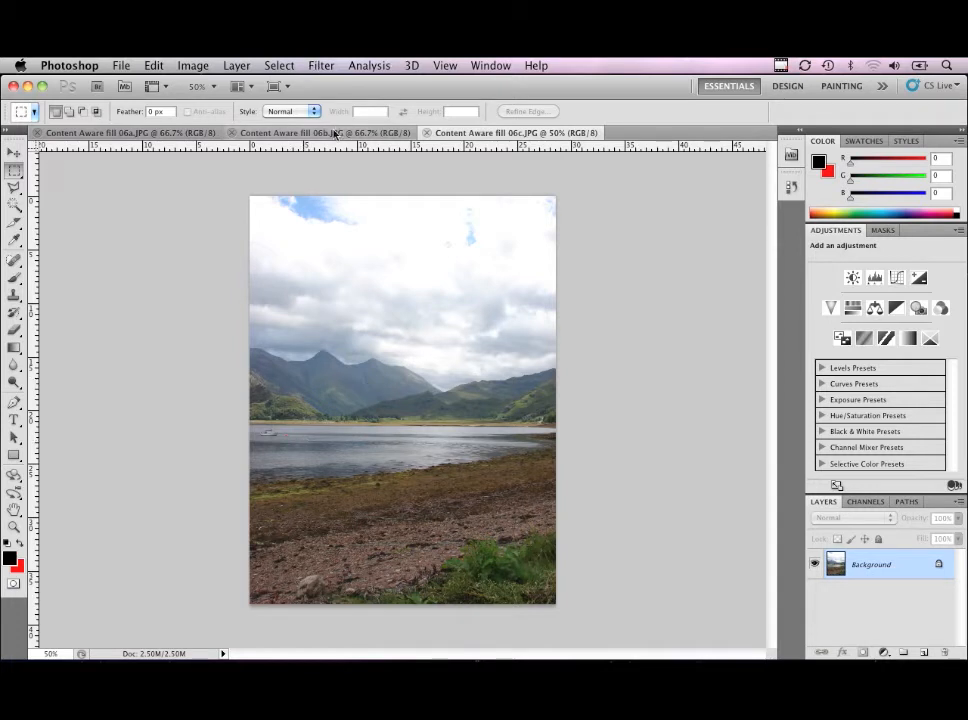
{"action": "left_click", "coordinate": [275, 132]}
{"action": "left_click", "coordinate": [157, 138]}
{"action": "left_click", "coordinate": [283, 134]}
{"action": "left_click", "coordinate": [505, 138]}
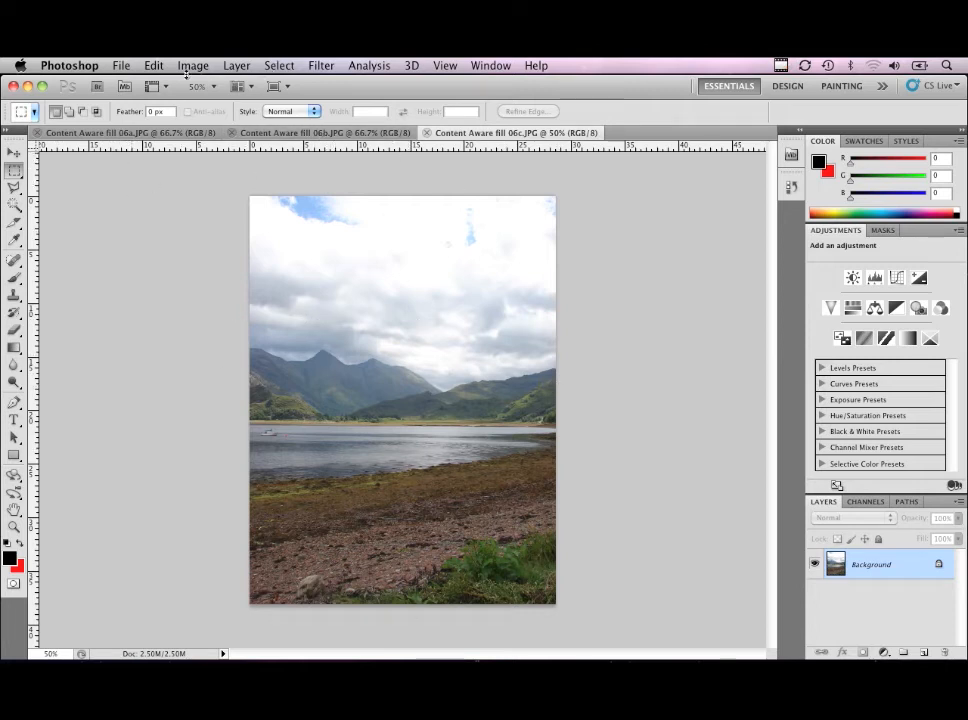
Step: Photomerge the three open lake photos into a panorama, using the Auto layout with Blend Images Together enabled
{"action": "left_click", "coordinate": [120, 66]}
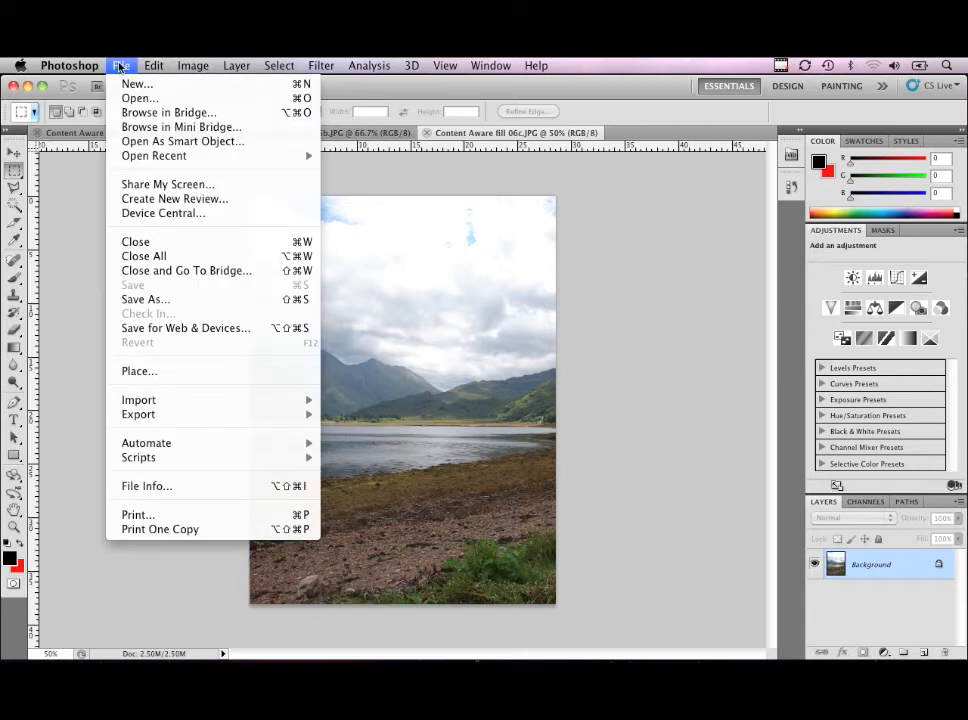
{"action": "mouse_move", "coordinate": [217, 447]}
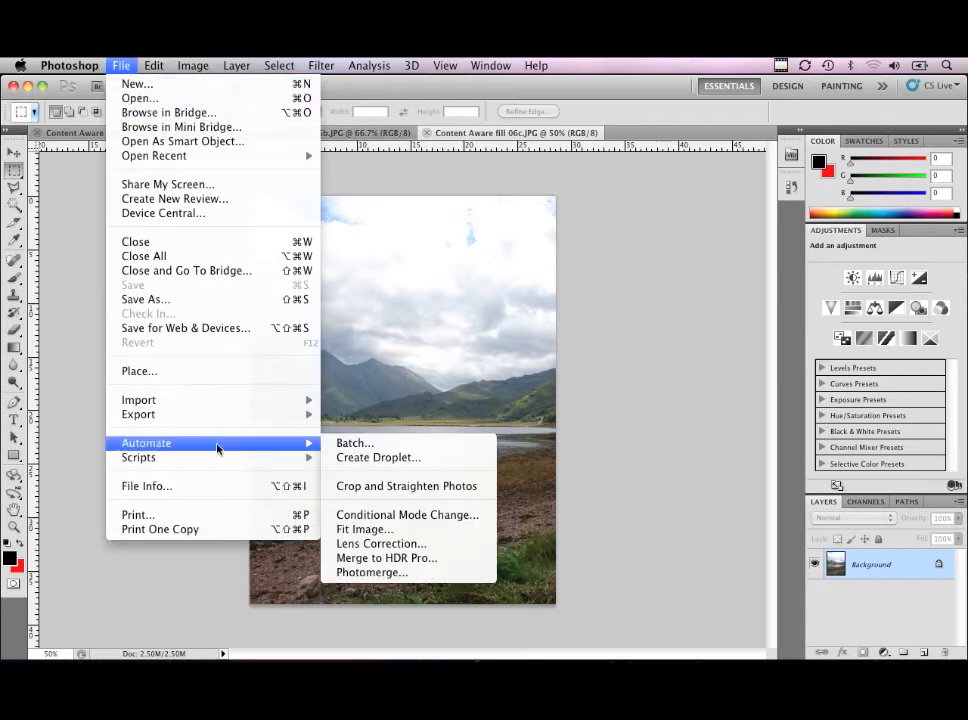
{"action": "left_click", "coordinate": [395, 574]}
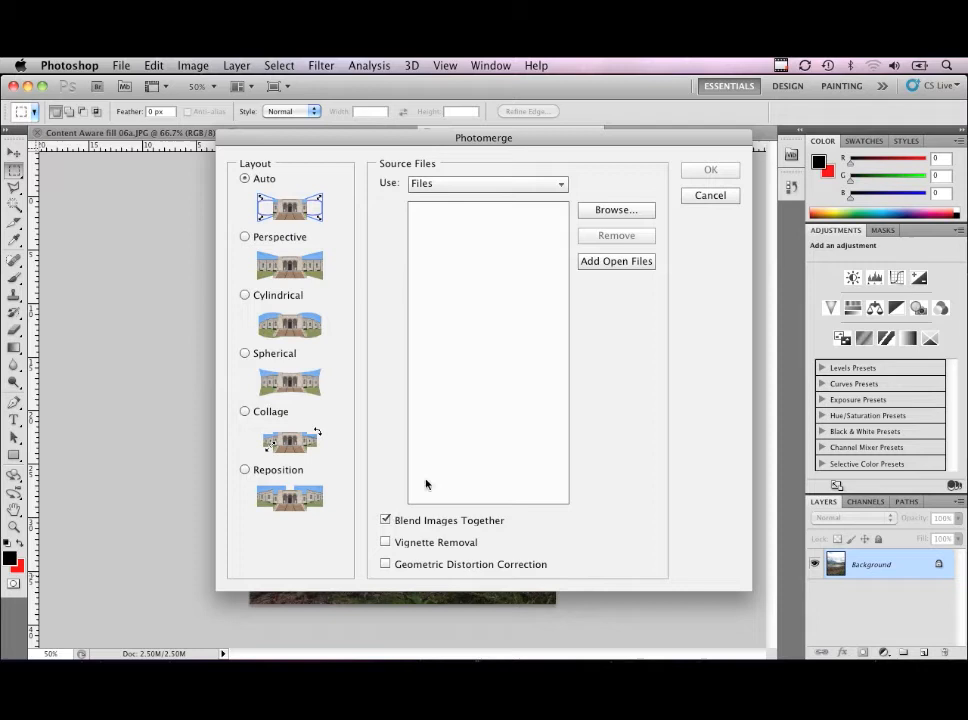
{"action": "left_click_drag", "start_coordinate": [400, 143], "coordinate": [399, 205]}
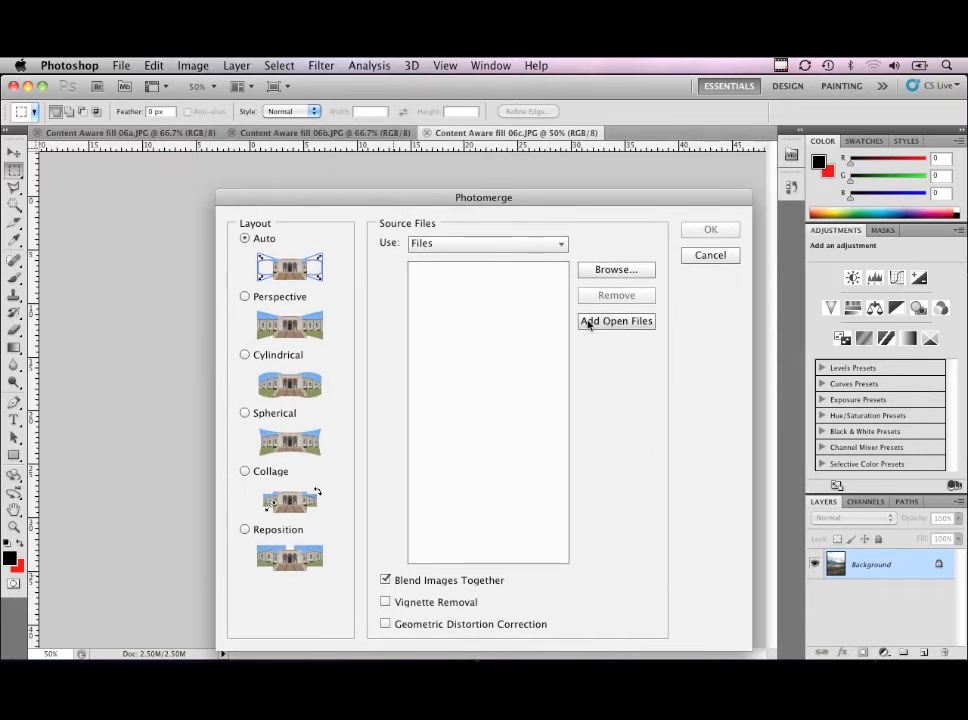
{"action": "left_click", "coordinate": [645, 327]}
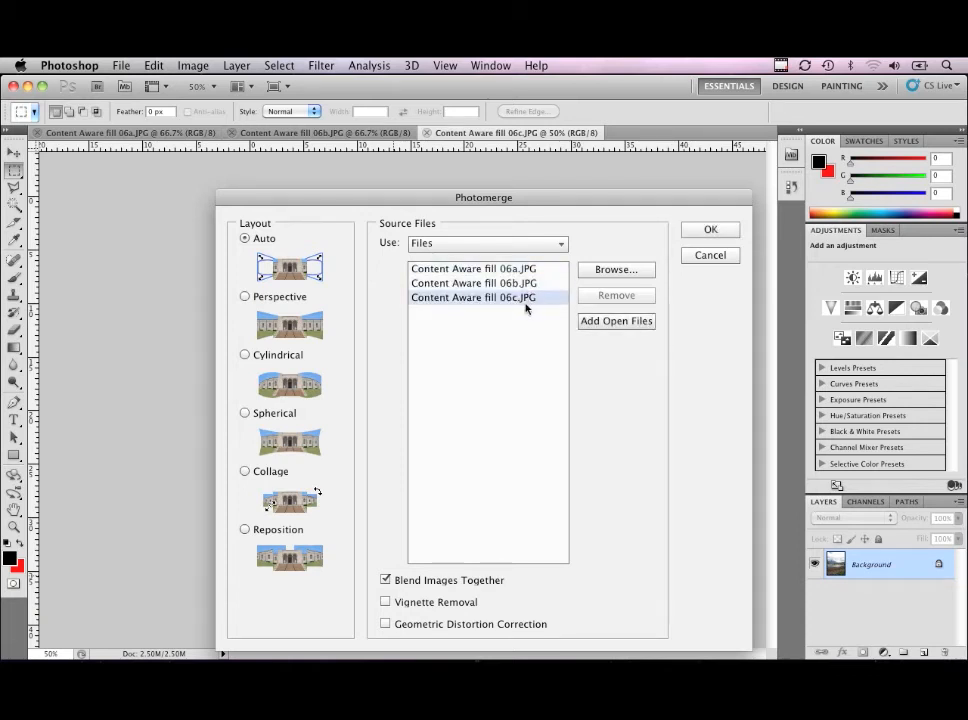
{"action": "left_click_drag", "start_coordinate": [535, 199], "coordinate": [535, 170]}
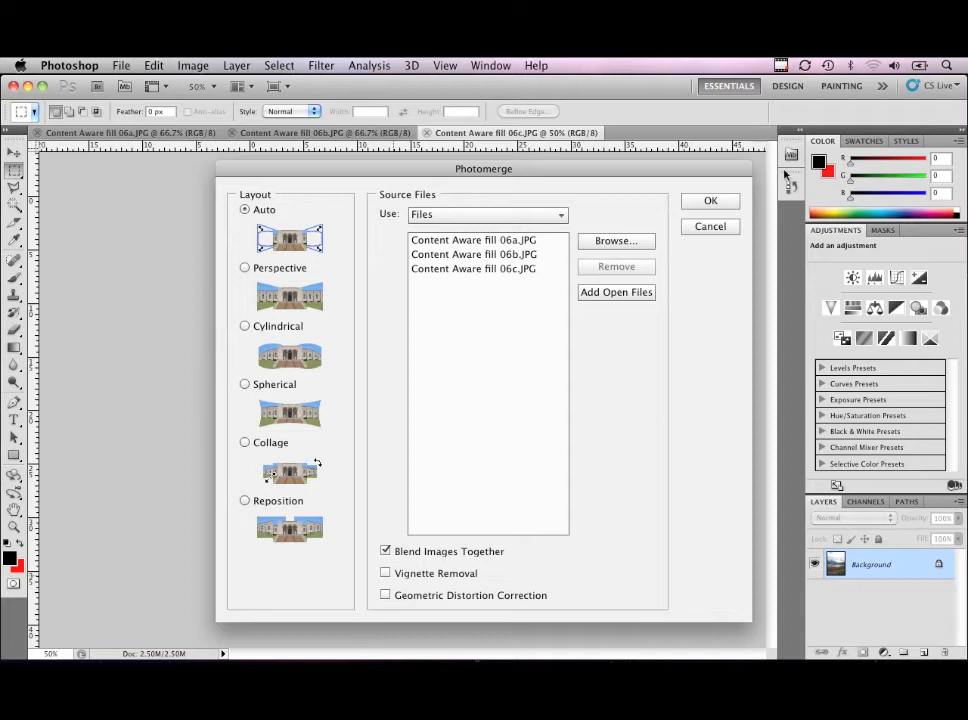
{"action": "left_click", "coordinate": [711, 202]}
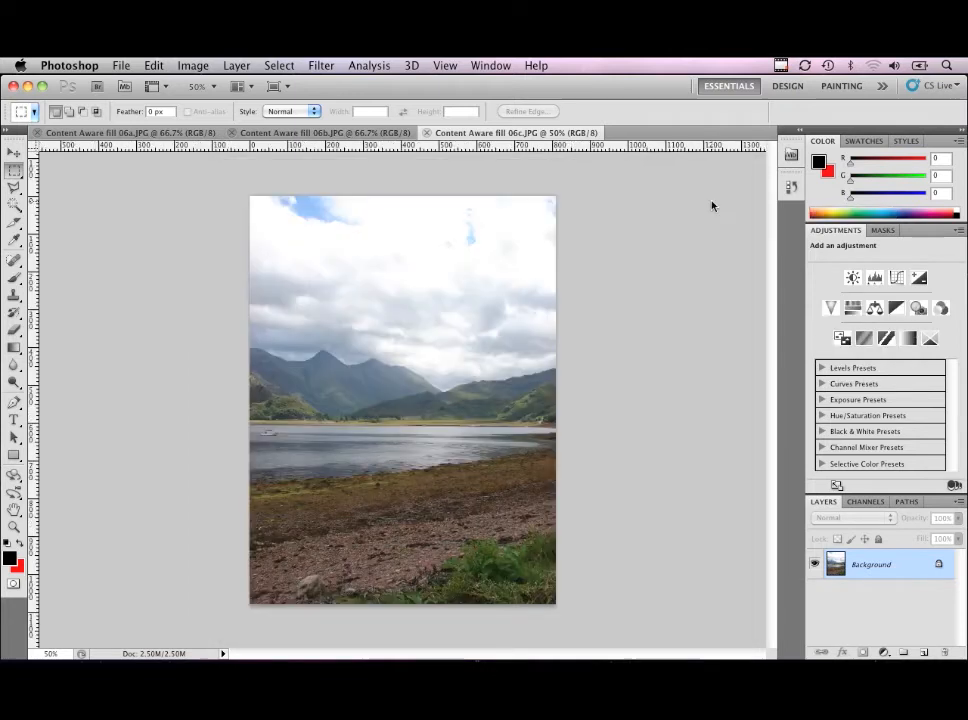
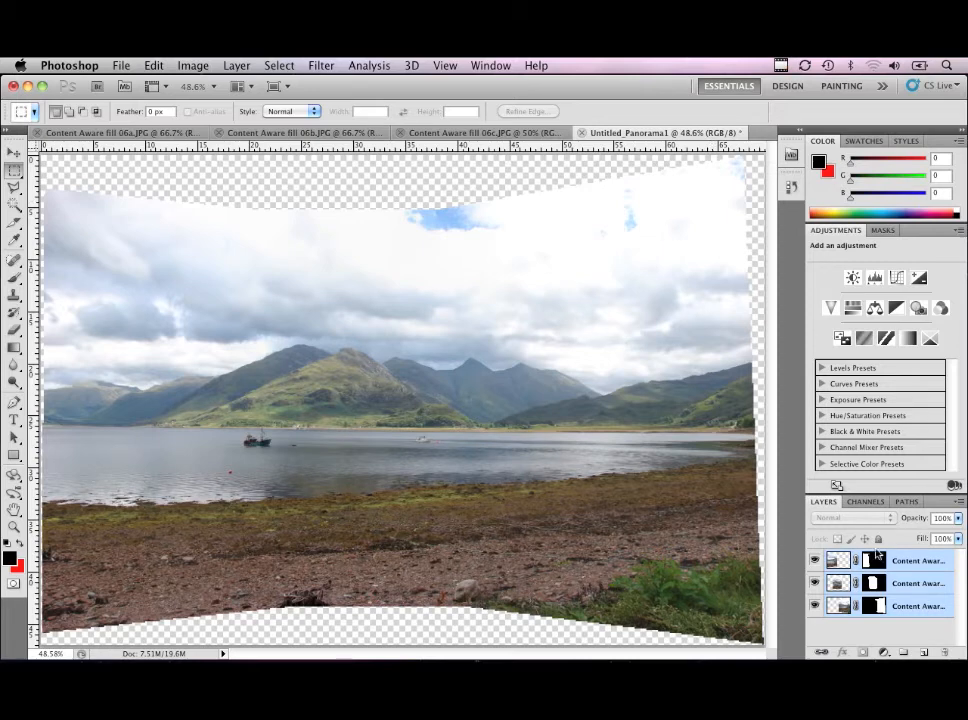
Step: Hide and show the panorama's three masked layers one by one to examine how the photos fit together
{"action": "left_click_drag", "start_coordinate": [832, 511], "coordinate": [517, 256]}
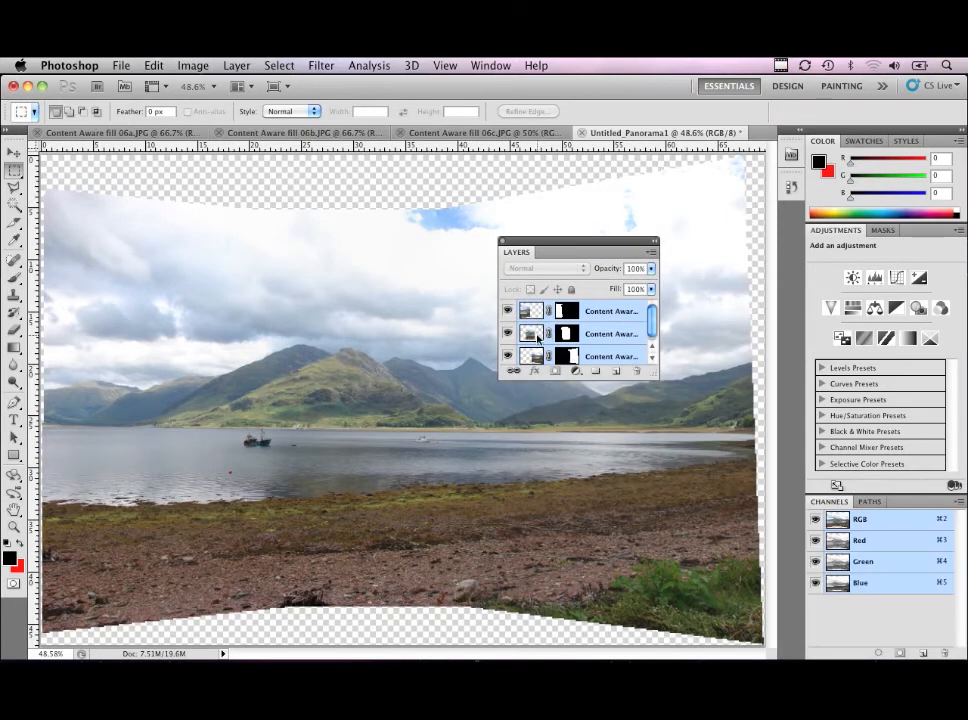
{"action": "left_click", "coordinate": [507, 312]}
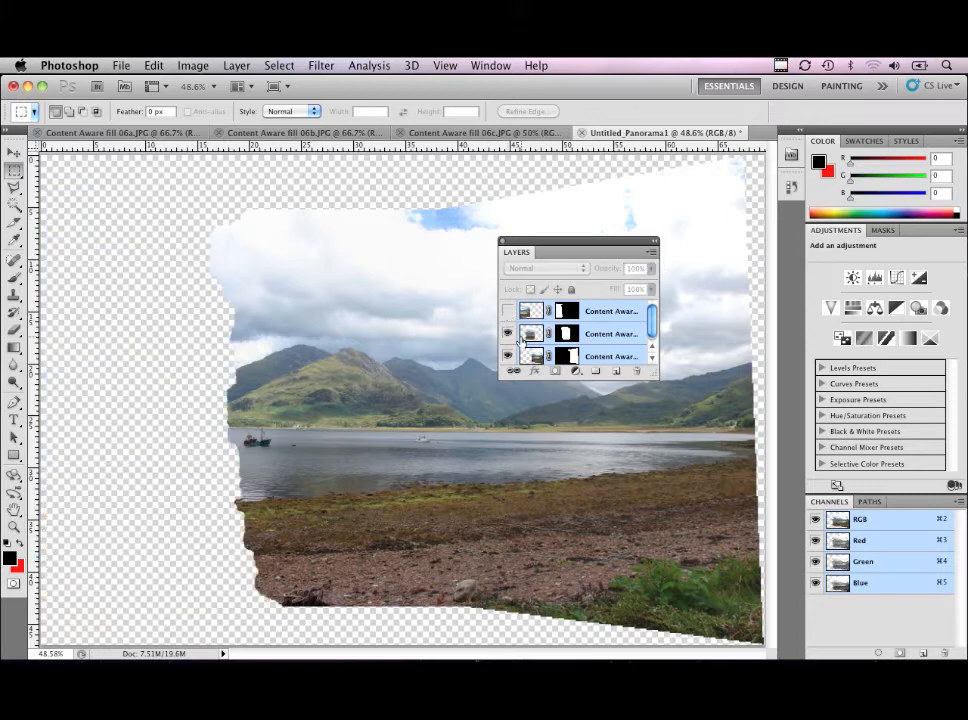
{"action": "left_click", "coordinate": [509, 334]}
{"action": "left_click", "coordinate": [509, 357]}
{"action": "left_click", "coordinate": [508, 357]}
{"action": "left_click", "coordinate": [508, 335]}
{"action": "left_click", "coordinate": [508, 312]}
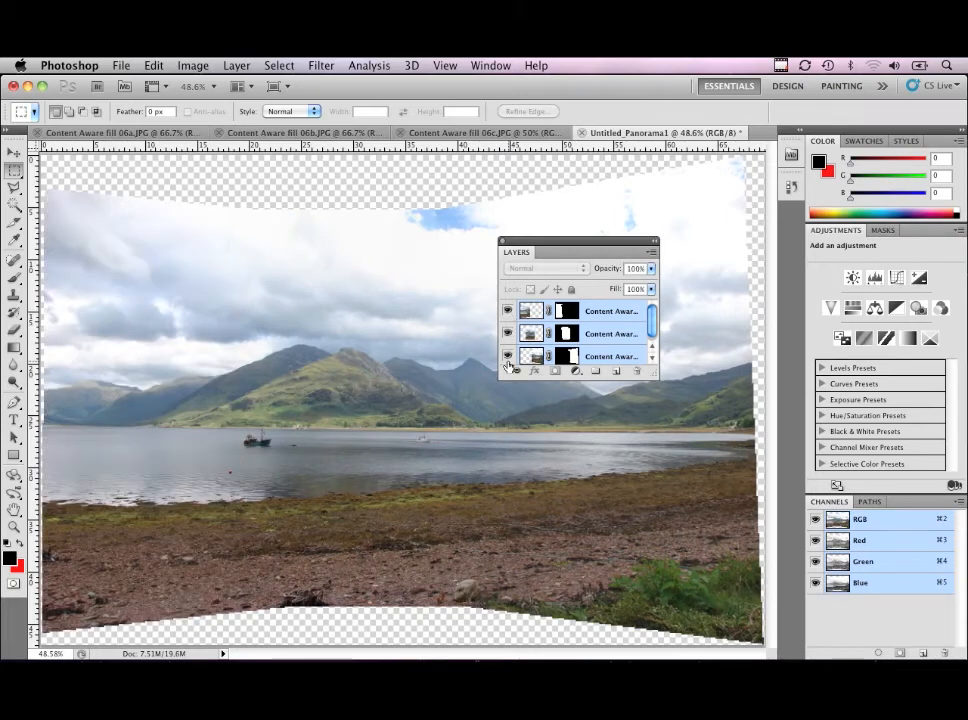
{"action": "left_click", "coordinate": [508, 354]}
{"action": "left_click", "coordinate": [508, 334]}
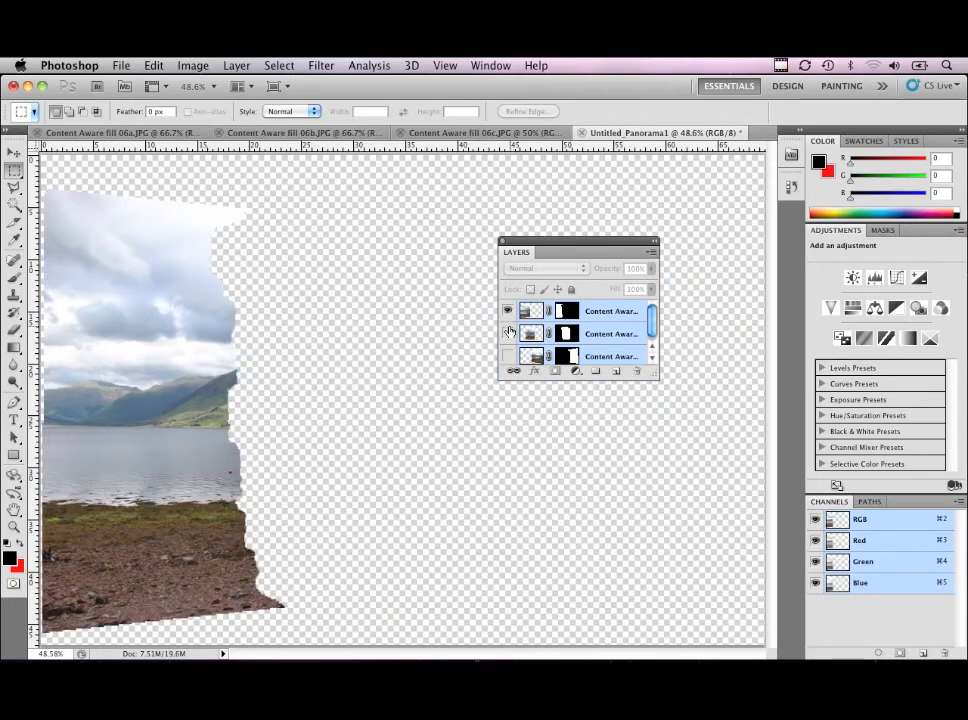
{"action": "left_click", "coordinate": [508, 334]}
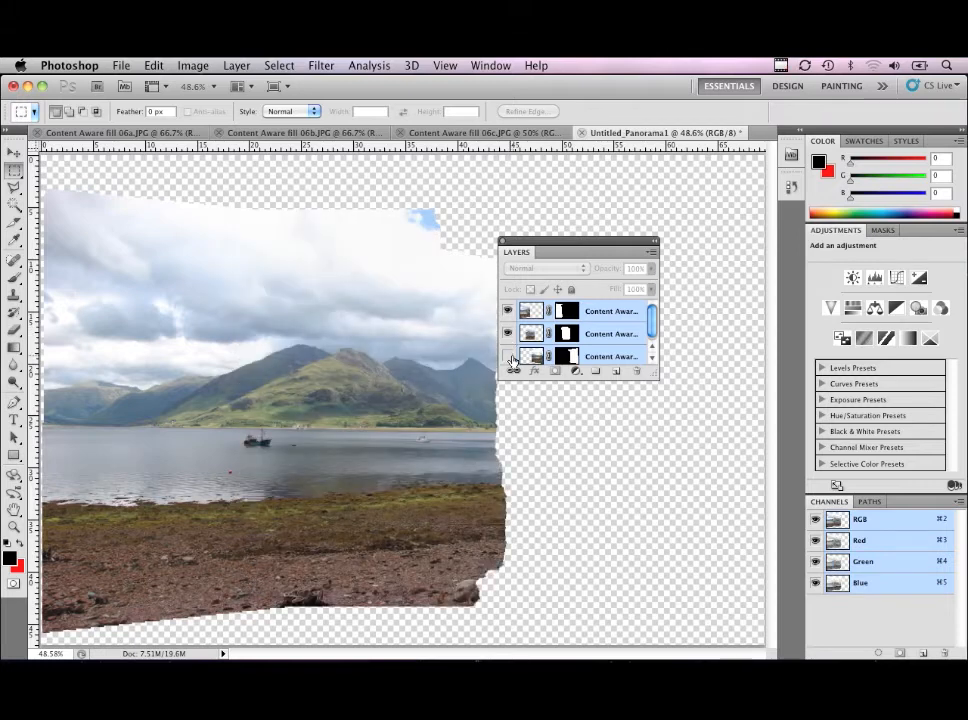
{"action": "left_click", "coordinate": [507, 355]}
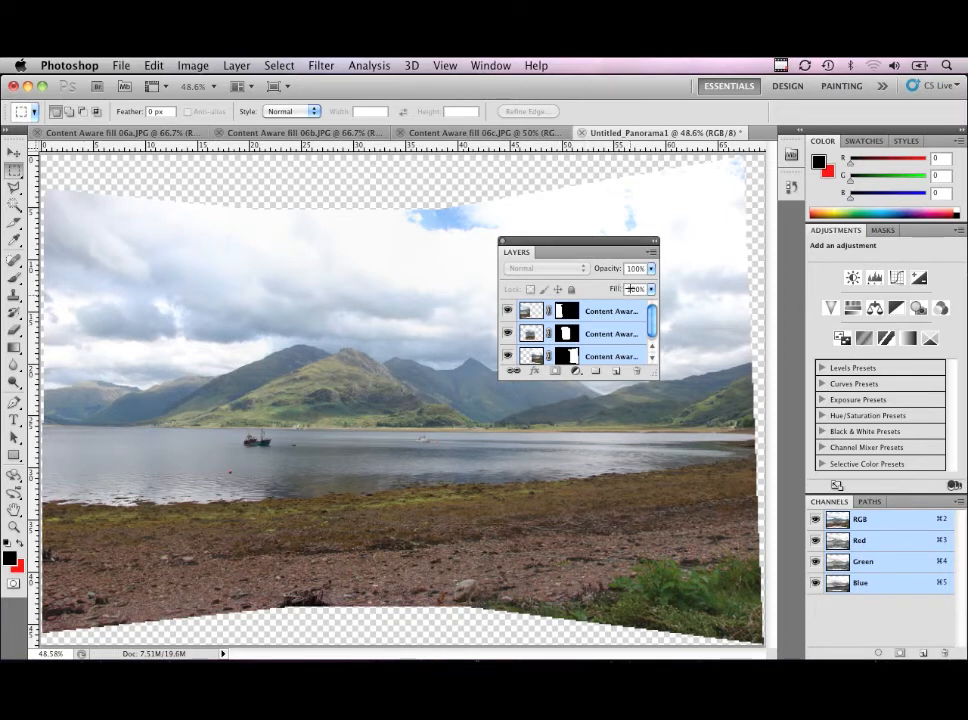
Step: Stamp the three visible panorama layers into one new merged layer on top, keeping the original layers
{"action": "left_click_drag", "start_coordinate": [654, 373], "coordinate": [744, 564]}
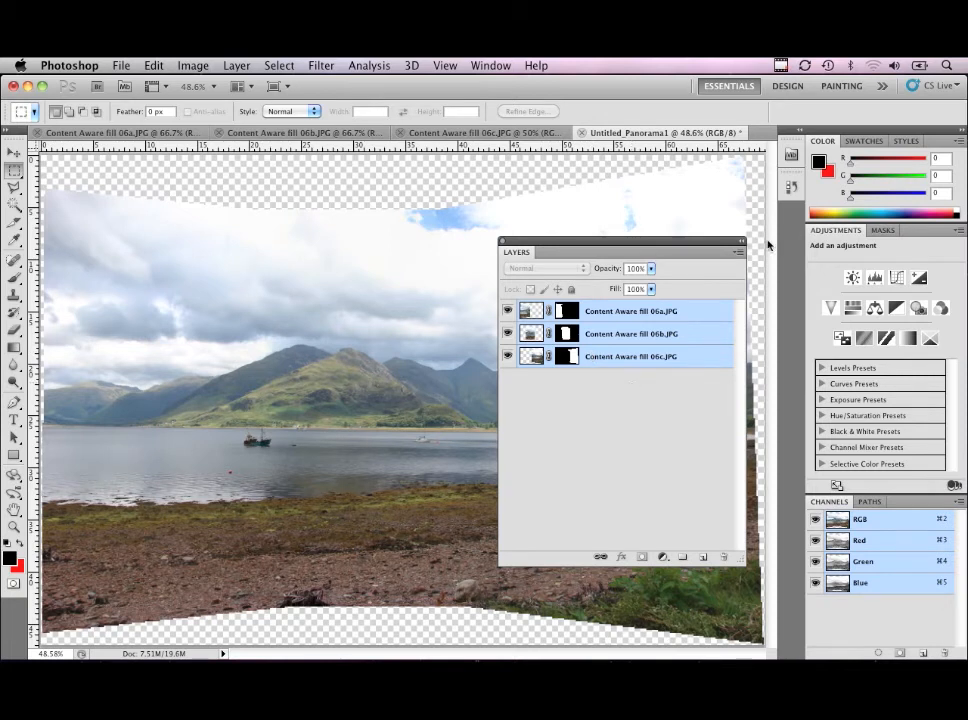
{"action": "left_click", "coordinate": [740, 253]}
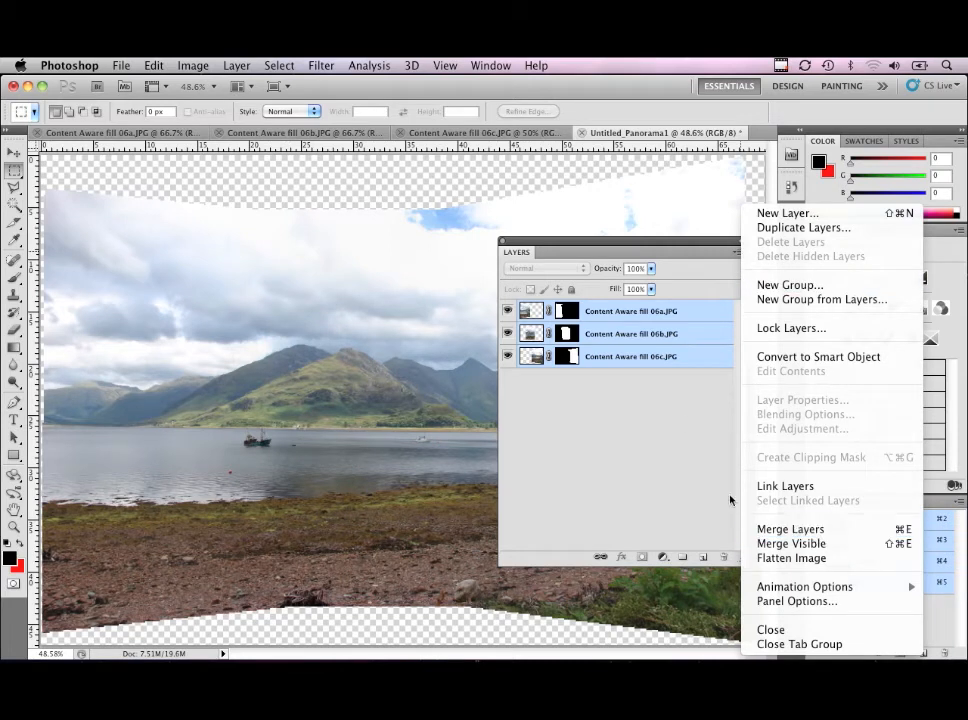
{"action": "left_click", "coordinate": [644, 402]}
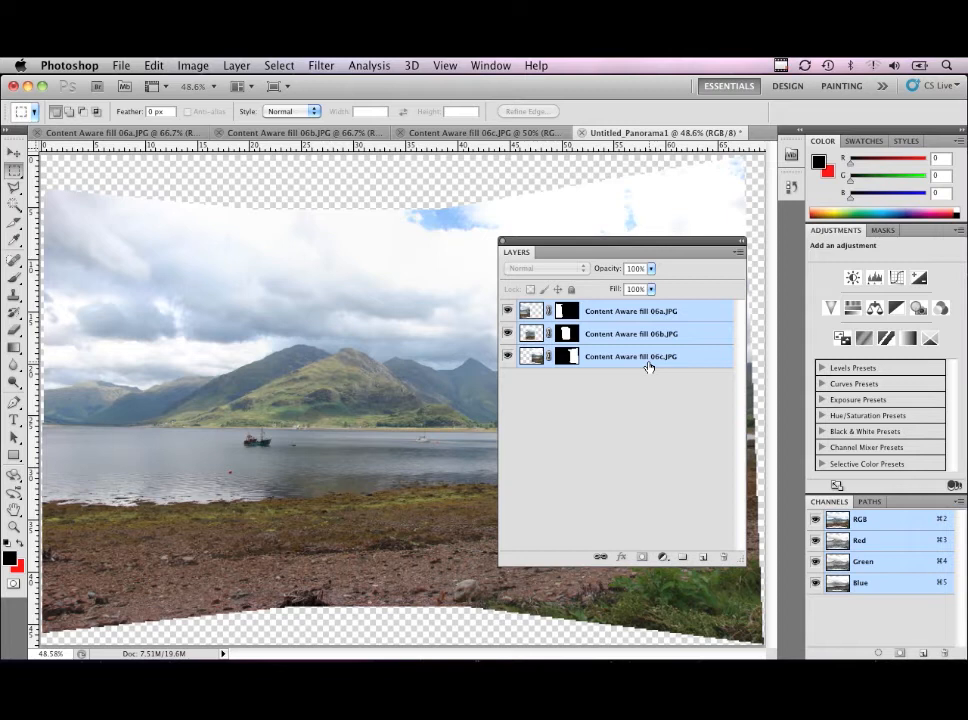
{"action": "key", "text": "super+alt+shift+e"}
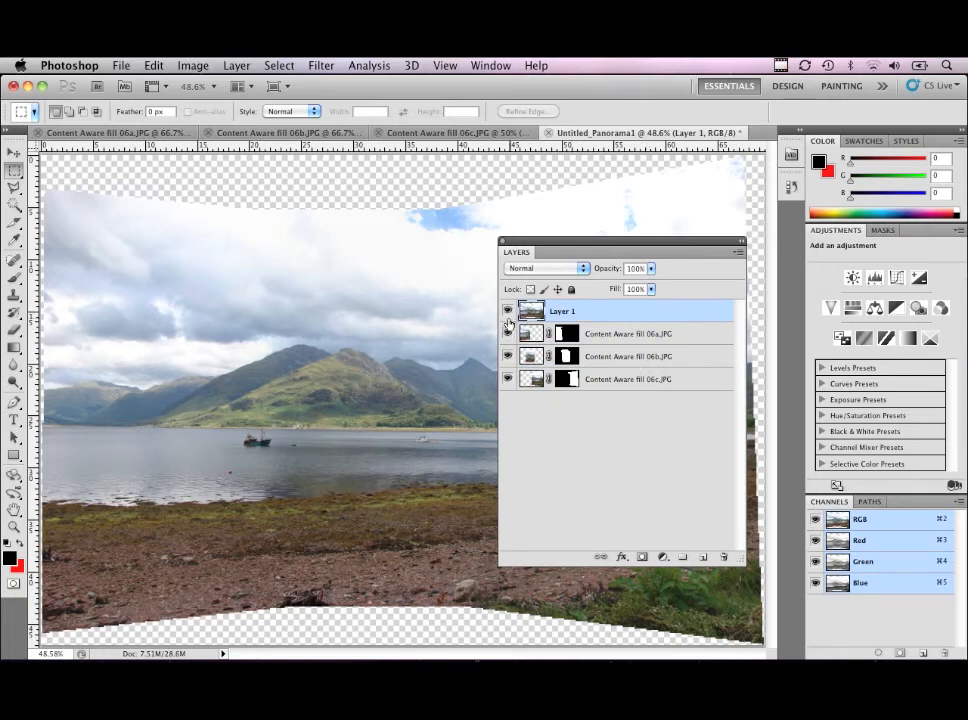
Step: Hide every layer except the merged panorama layer and dock the Layers panel beside Channels and Paths
{"action": "left_click", "coordinate": [507, 312], "text": "alt"}
{"action": "left_click_drag", "start_coordinate": [521, 253], "coordinate": [882, 505]}
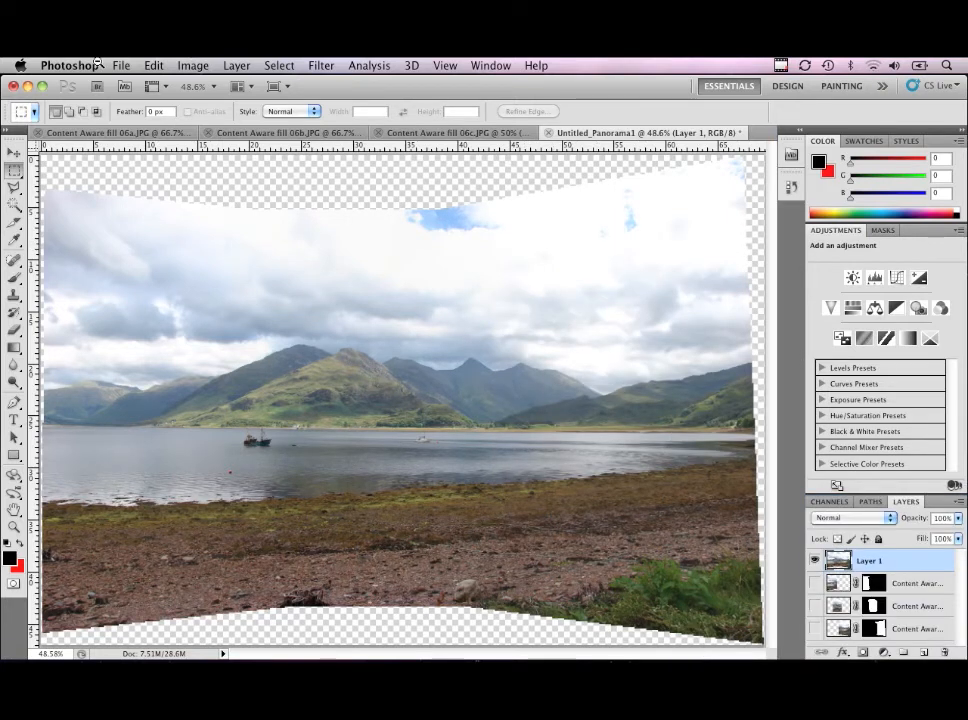
Step: Select the panorama's transparent edges with the Magic Wand at tolerance 32 and expand the selection slightly into the picture
{"action": "key", "text": "super+minus"}
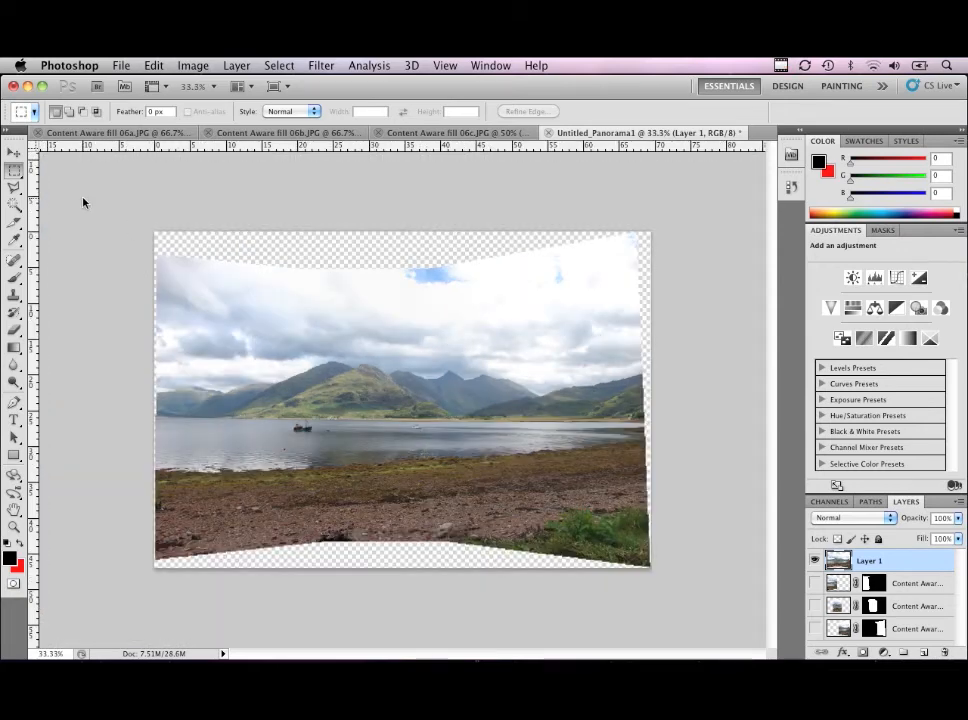
{"action": "left_click", "coordinate": [14, 204]}
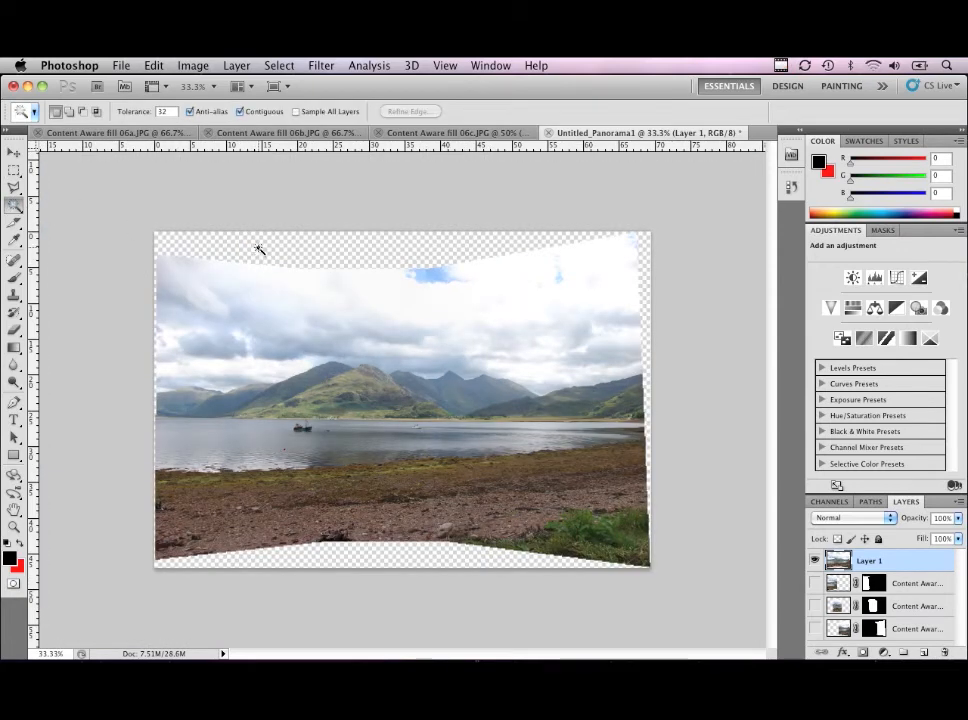
{"action": "left_click", "coordinate": [322, 249]}
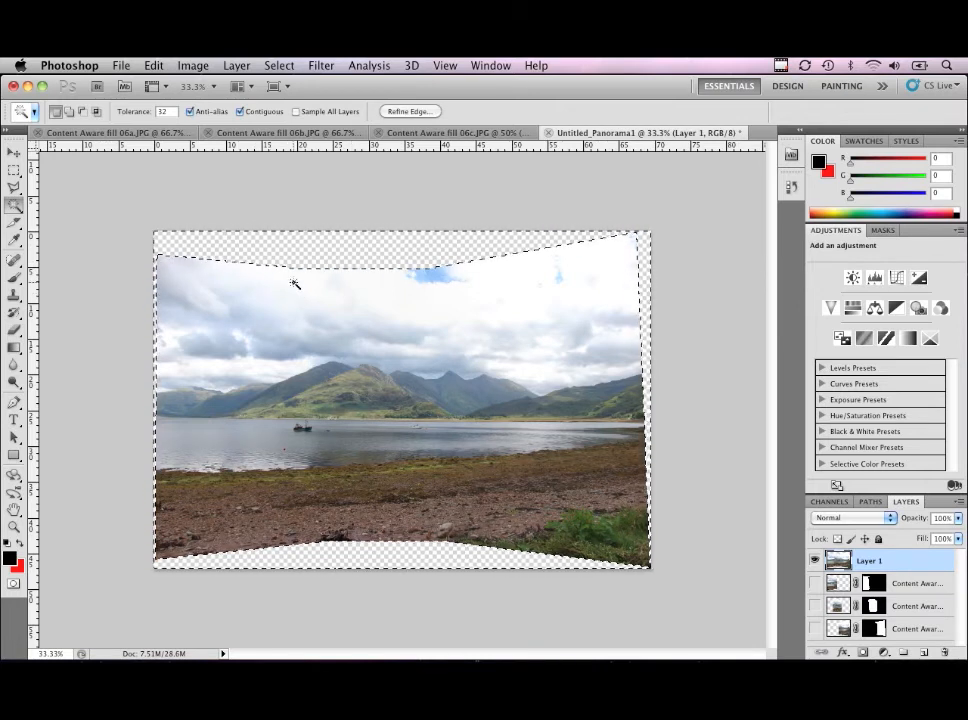
{"action": "left_click", "coordinate": [278, 65]}
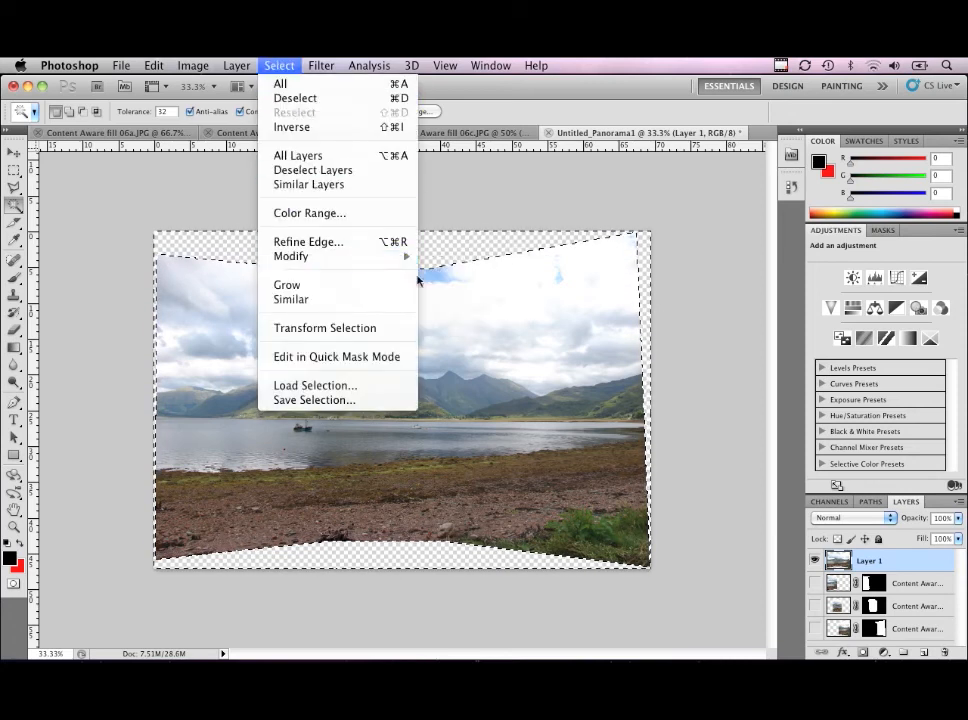
{"action": "mouse_move", "coordinate": [400, 256]}
{"action": "left_click", "coordinate": [430, 284]}
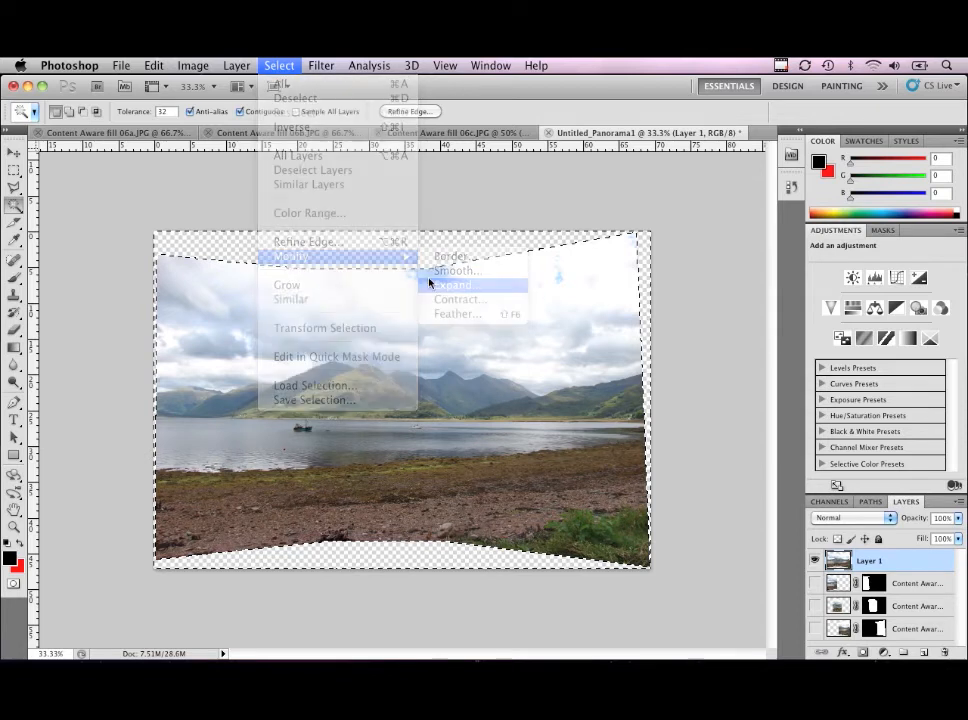
{"action": "left_click", "coordinate": [606, 374]}
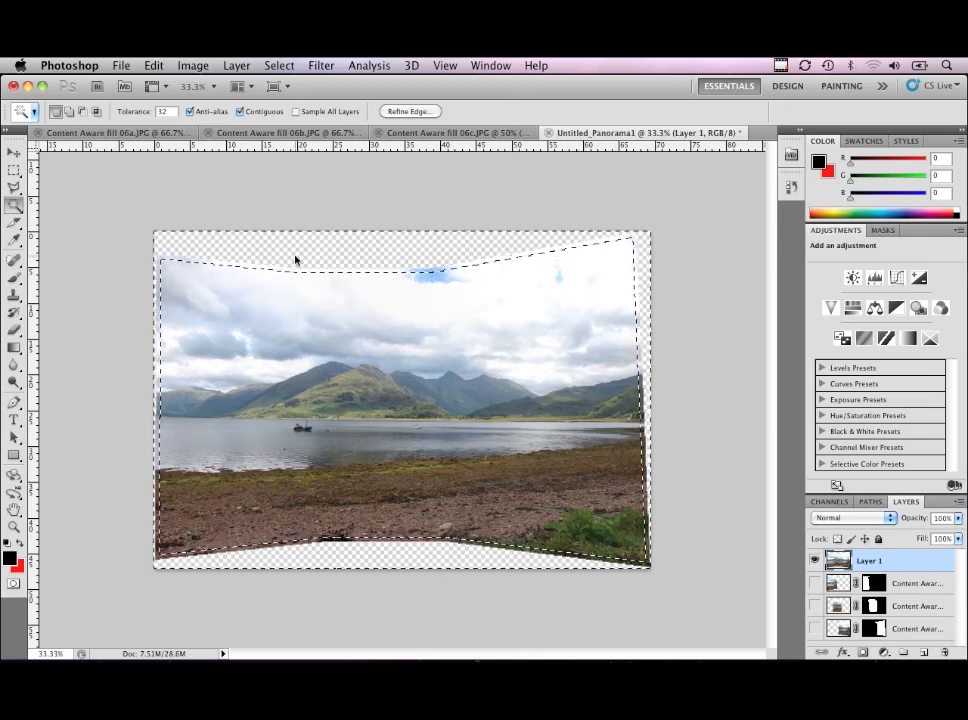
Step: Fill the selected empty edges using Content-Aware in Normal mode at 100% opacity, and deselect
{"action": "key", "text": "shift+BackSpace"}
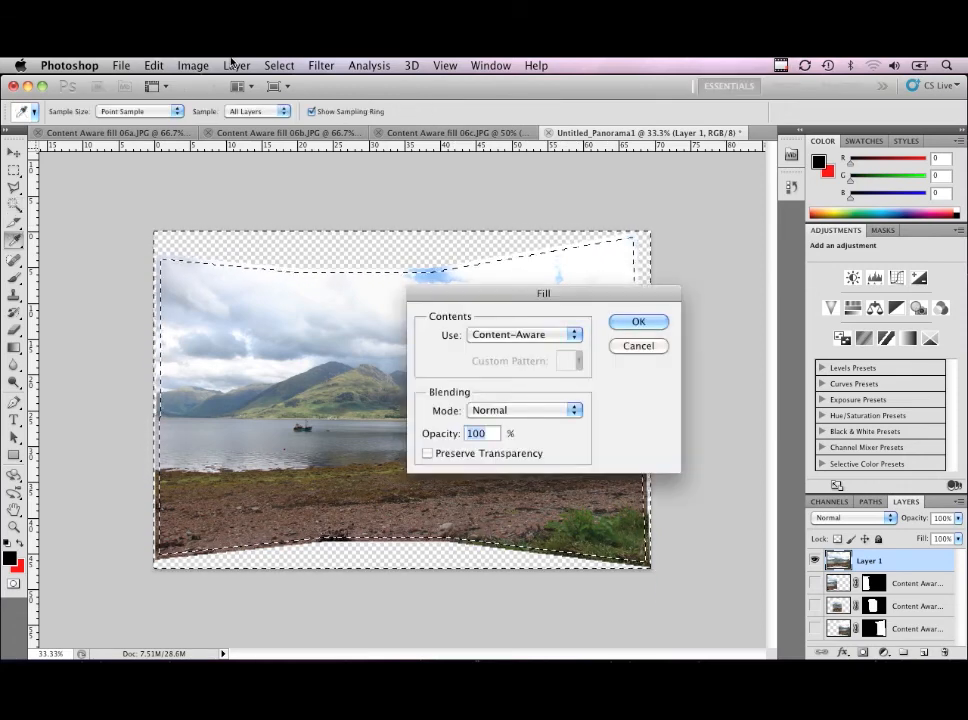
{"action": "left_click", "coordinate": [638, 322]}
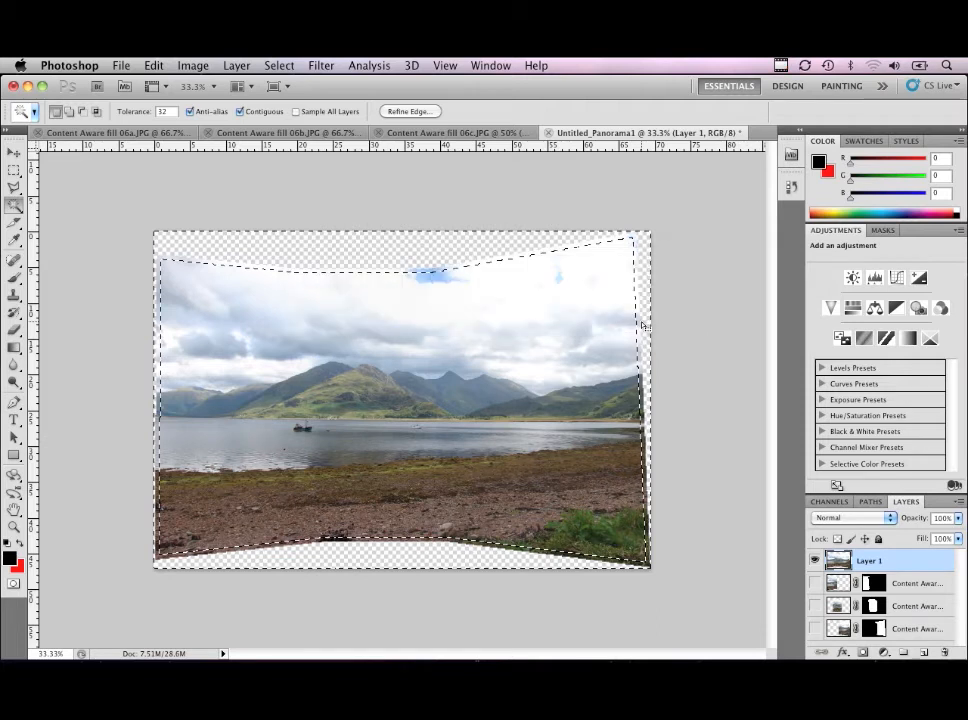
{"action": "key", "text": "super+d"}
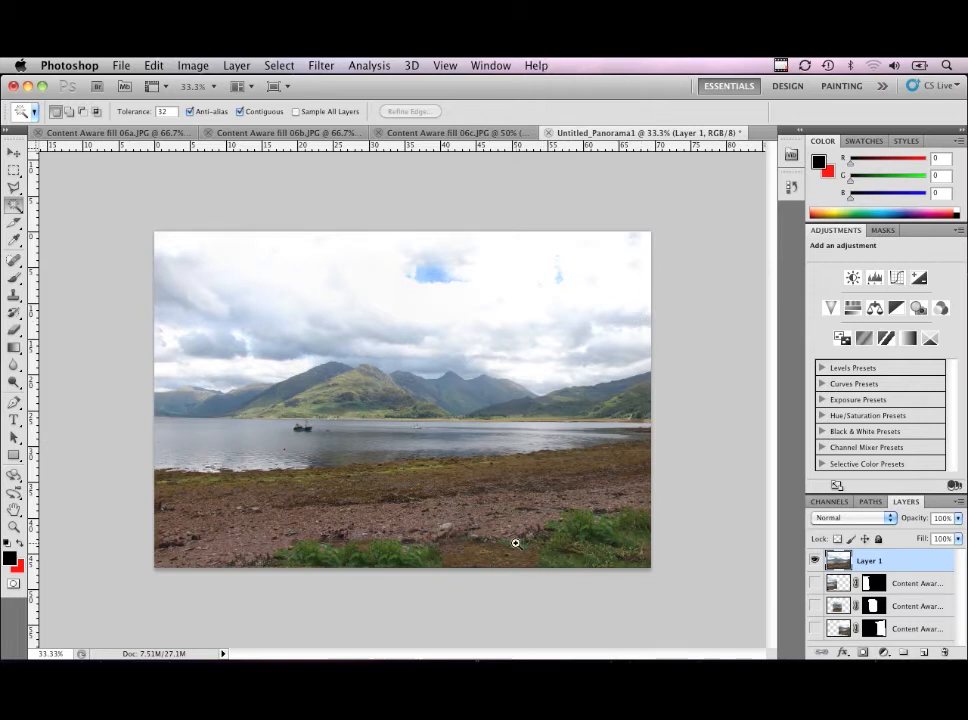
Step: Examine the filled sky around the blue patch up close, comparing the merged layer with the original masked layers
{"action": "left_click", "coordinate": [450, 291]}
{"action": "left_click", "coordinate": [426, 378]}
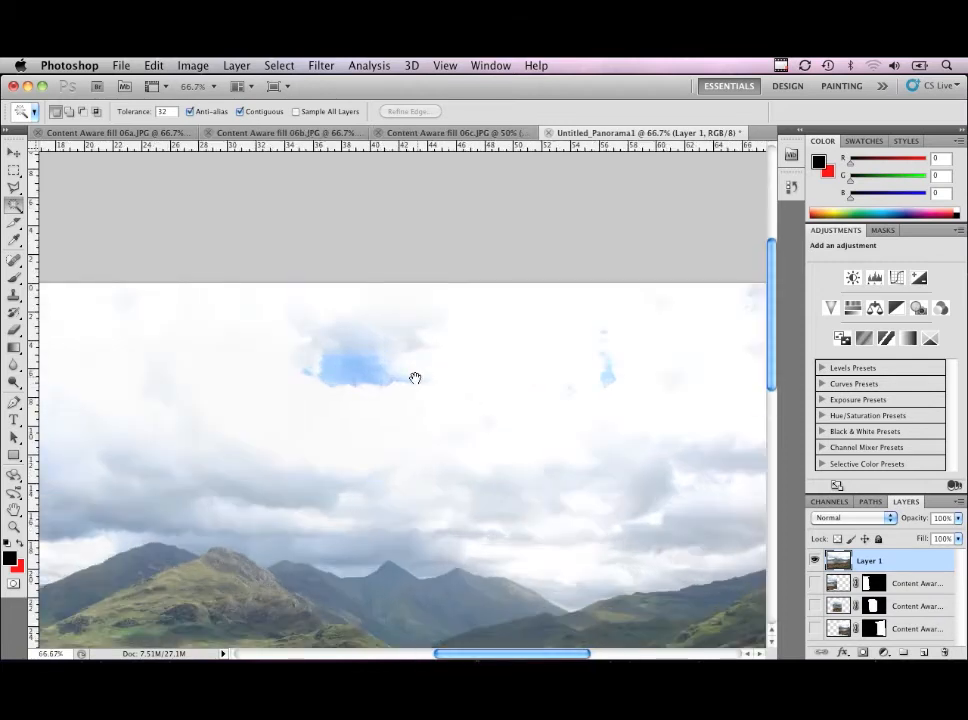
{"action": "left_click", "coordinate": [363, 376]}
{"action": "left_click_drag", "start_coordinate": [287, 340], "coordinate": [382, 329]}
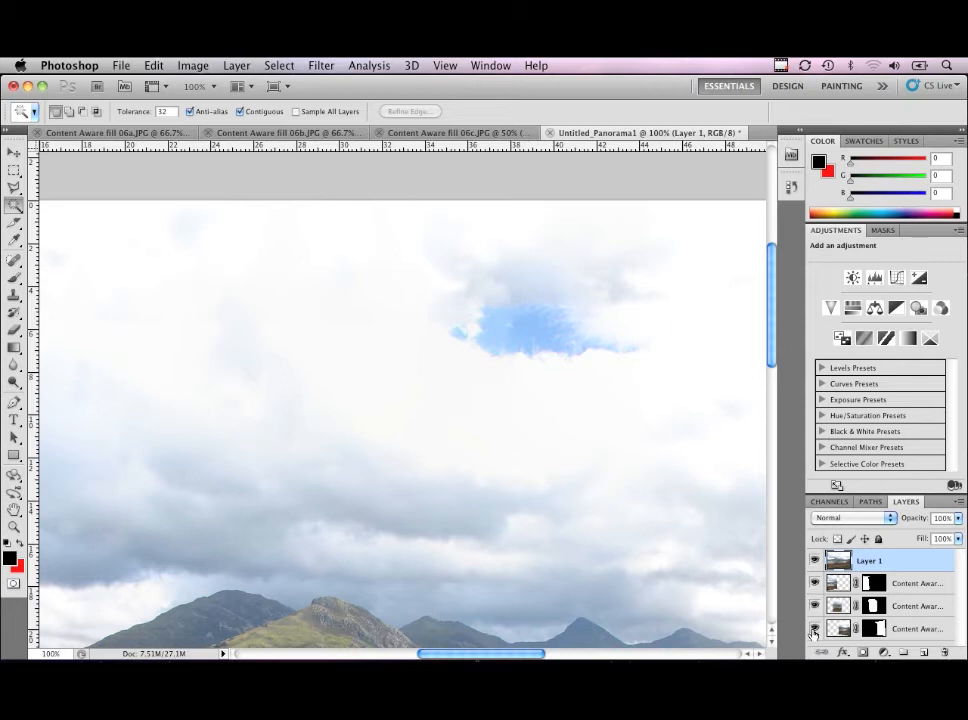
{"action": "left_click", "coordinate": [814, 561], "text": "alt"}
{"action": "left_click", "coordinate": [814, 561]}
{"action": "left_click", "coordinate": [814, 561]}
{"action": "left_click", "coordinate": [814, 561]}
{"action": "left_click", "coordinate": [814, 561]}
{"action": "left_click", "coordinate": [814, 561]}
Step: Compare the whole panorama with and without the filled merged layer
{"action": "key", "text": "super+minus"}
{"action": "key", "text": "super+minus"}
{"action": "key", "text": "super+minus"}
{"action": "key", "text": "super+r"}
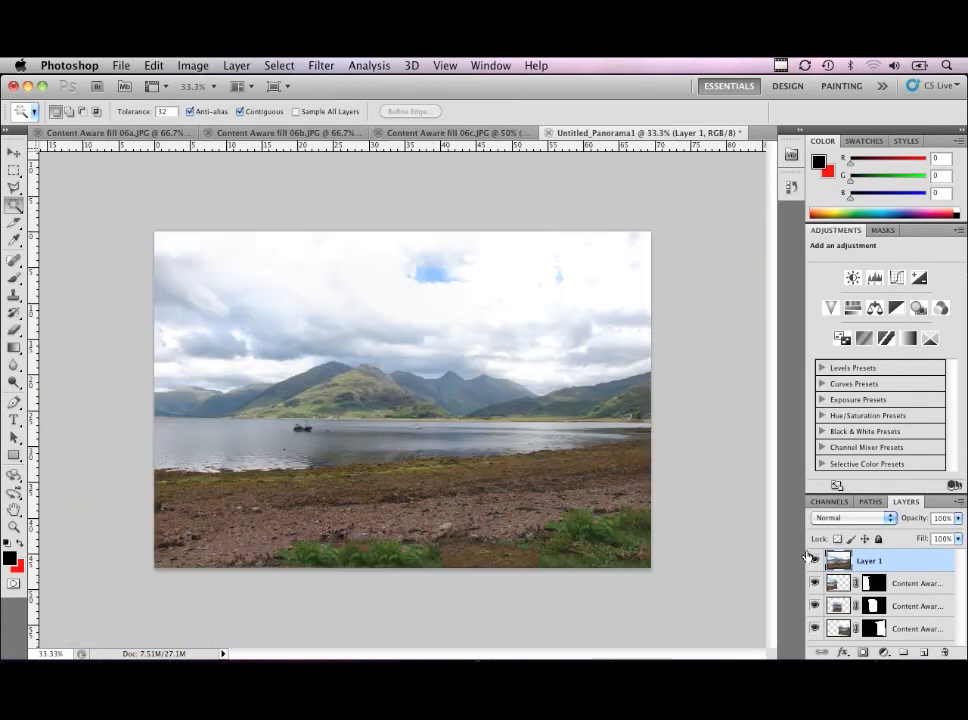
{"action": "left_click", "coordinate": [814, 561]}
{"action": "left_click", "coordinate": [814, 561]}
{"action": "left_click", "coordinate": [815, 562]}
{"action": "left_click", "coordinate": [815, 562]}
Step: Close the panorama and the lake photos without saving, and open Content Aware fill 07.jpg
{"action": "key", "text": "super+w"}
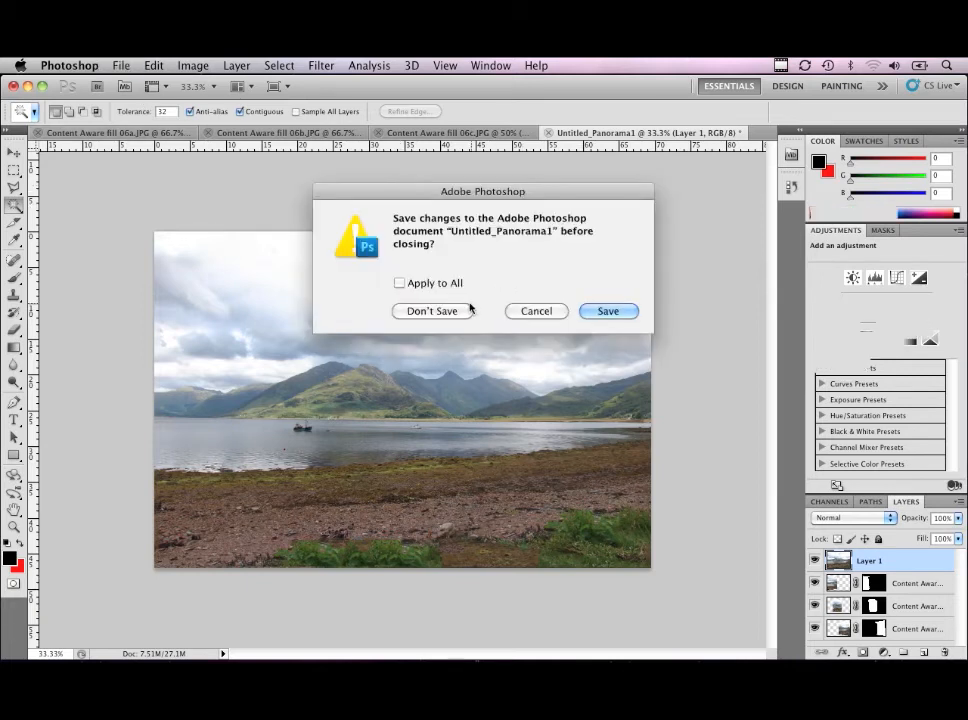
{"action": "left_click", "coordinate": [449, 312]}
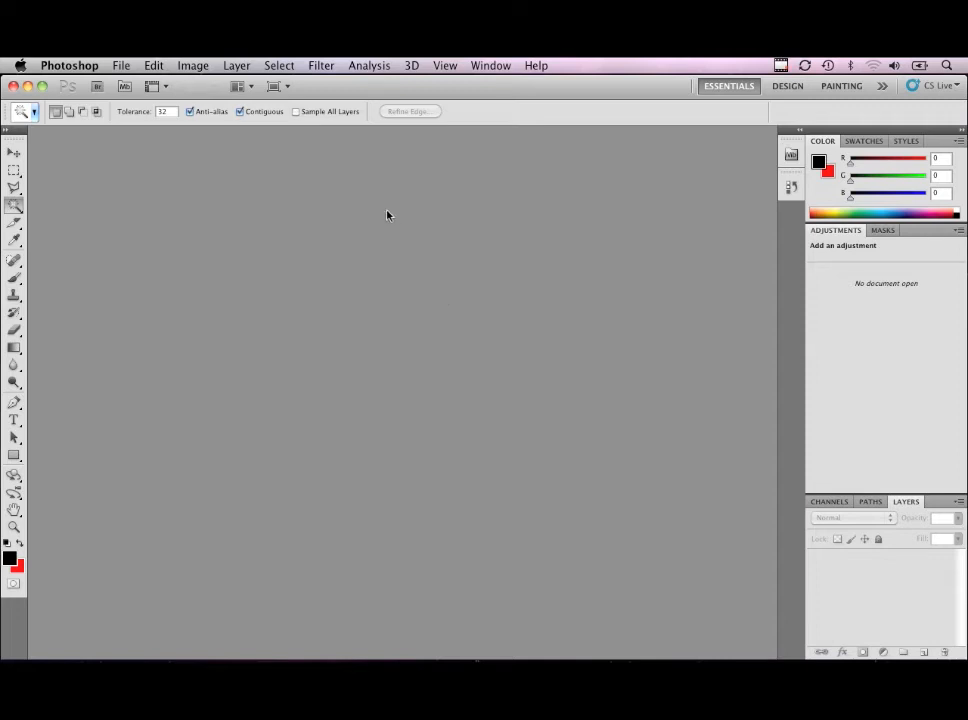
{"action": "key", "text": "super+o"}
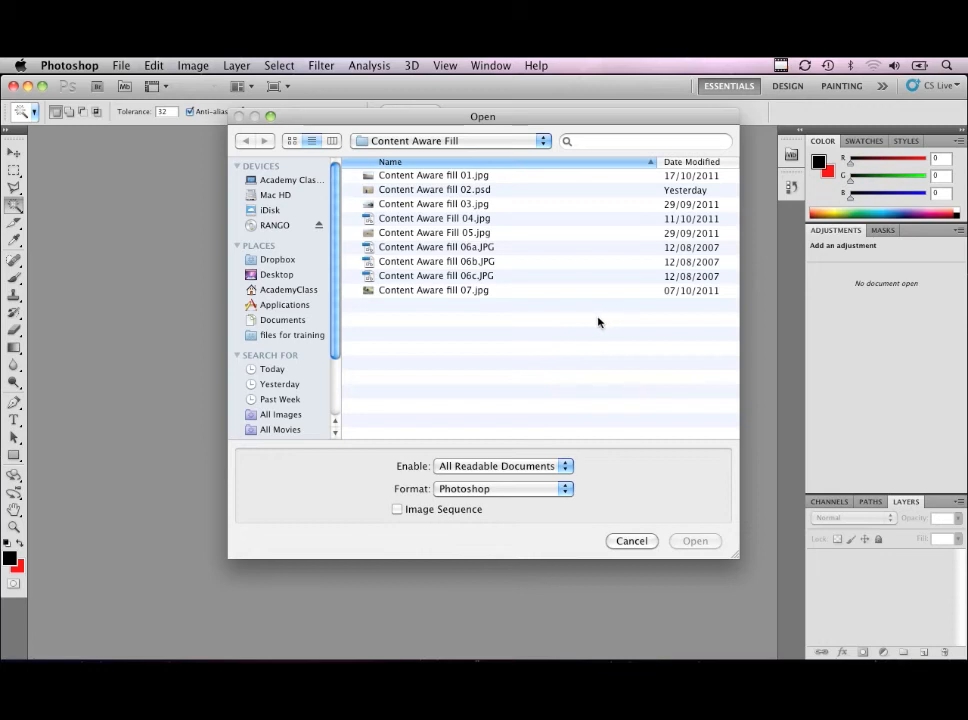
{"action": "left_click", "coordinate": [405, 291]}
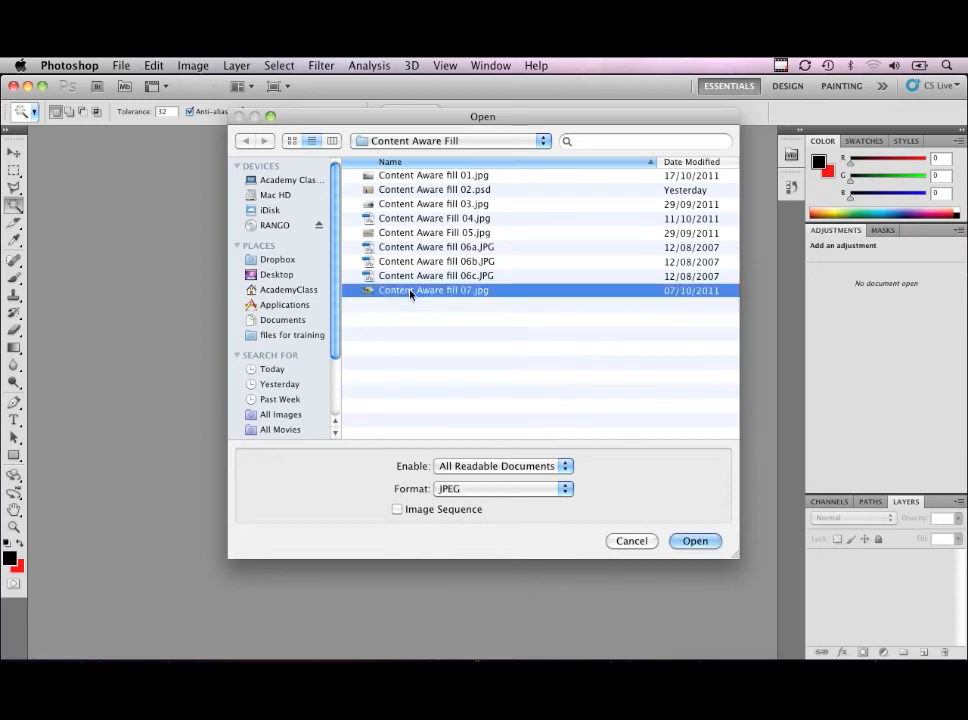
{"action": "left_click", "coordinate": [692, 540]}
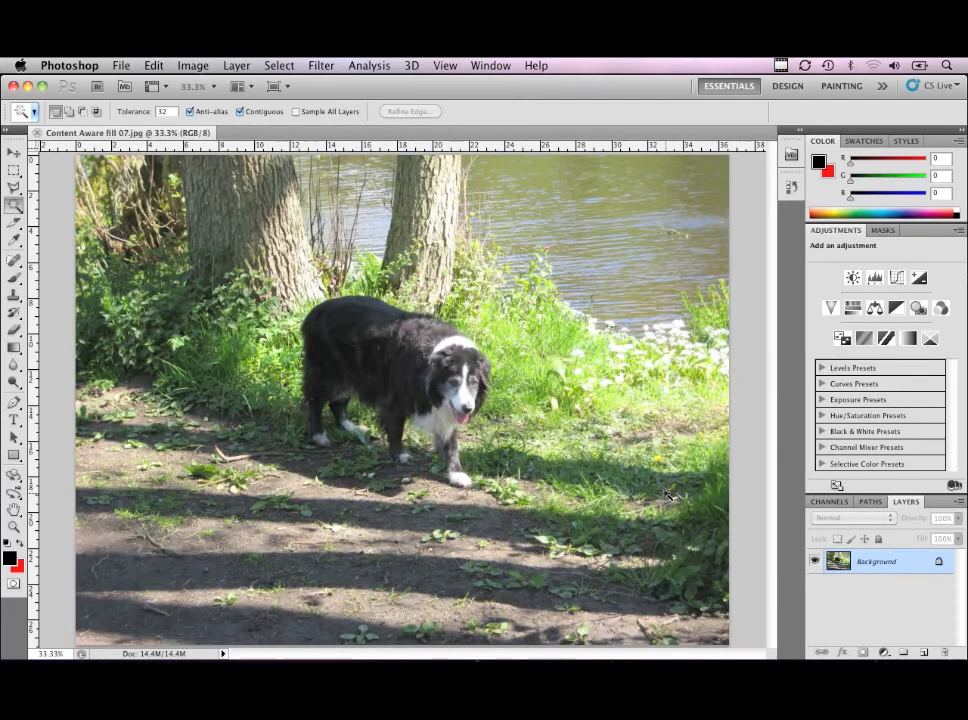
Step: Outline the dog loosely with the Polygonal Lasso, feather 0 px, including a margin of grass and path around it
{"action": "key", "text": "super+minus"}
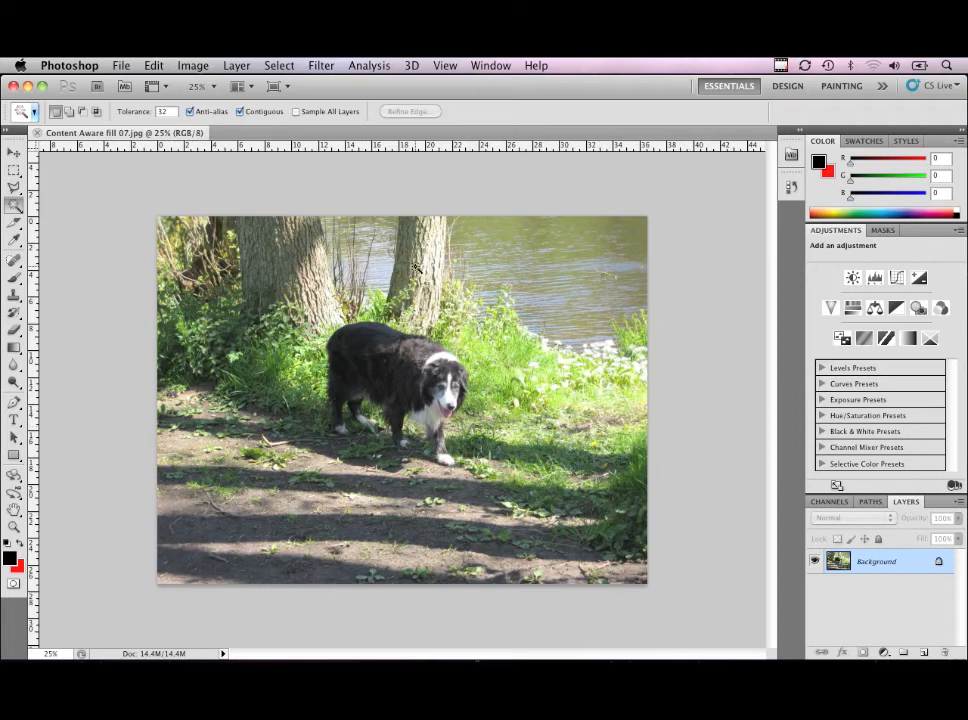
{"action": "key", "text": "super+plus"}
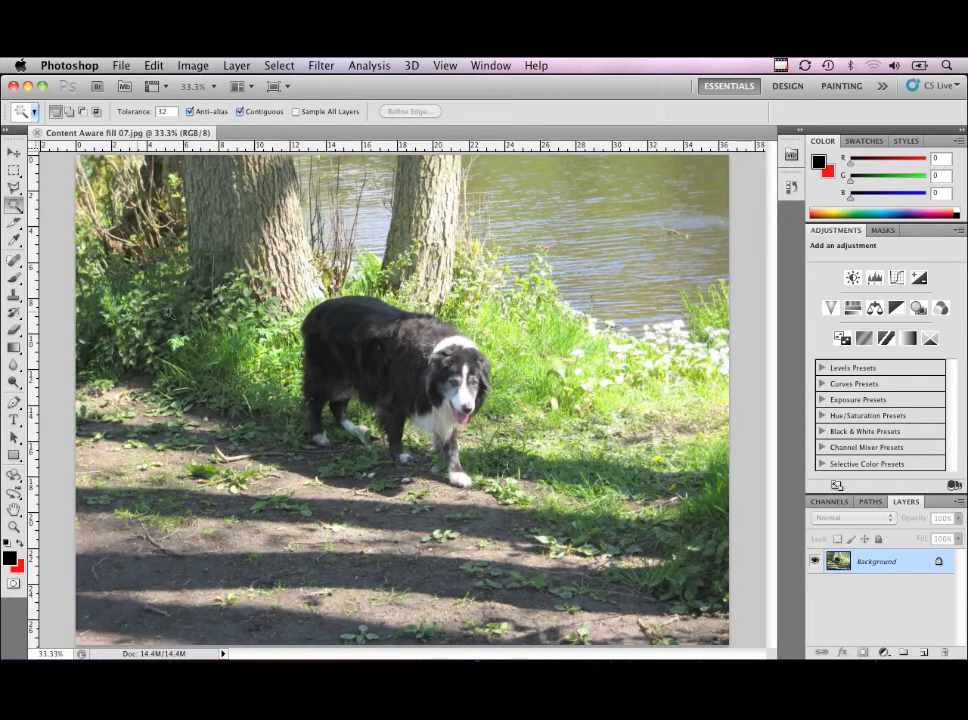
{"action": "left_click", "coordinate": [14, 187]}
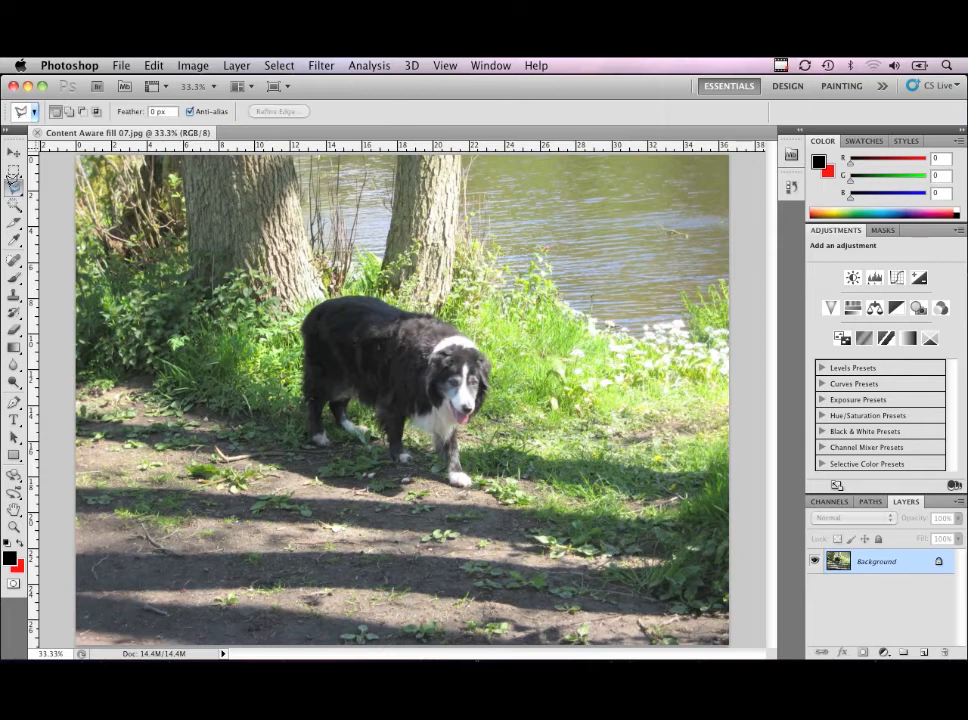
{"action": "left_click", "coordinate": [314, 299]}
{"action": "left_click", "coordinate": [293, 328]}
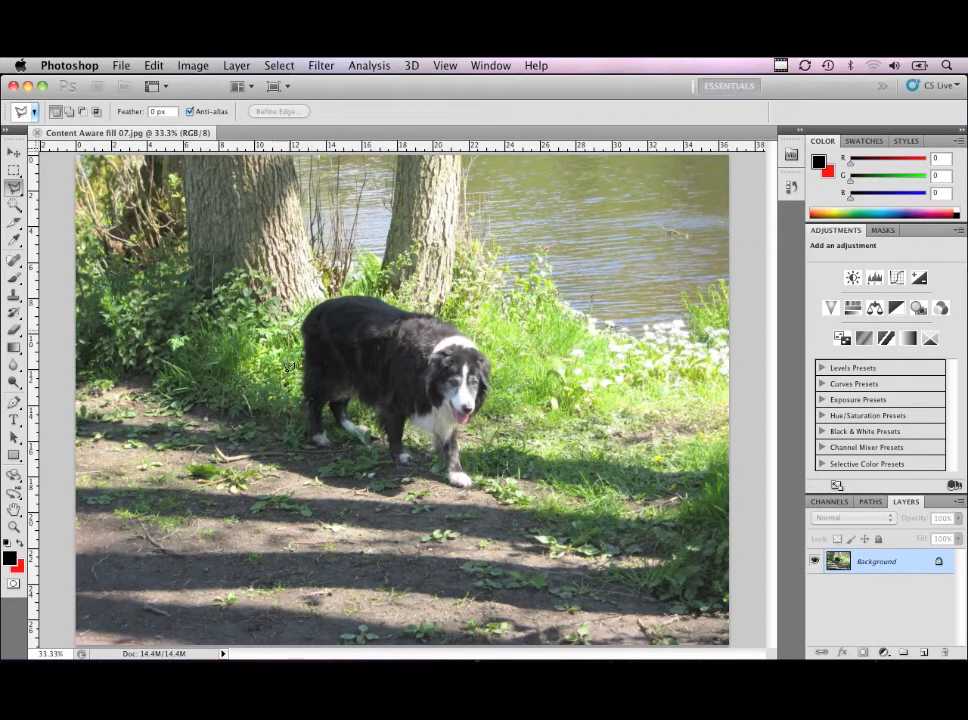
{"action": "left_click", "coordinate": [297, 468]}
{"action": "left_click", "coordinate": [402, 476]}
{"action": "left_click", "coordinate": [482, 501]}
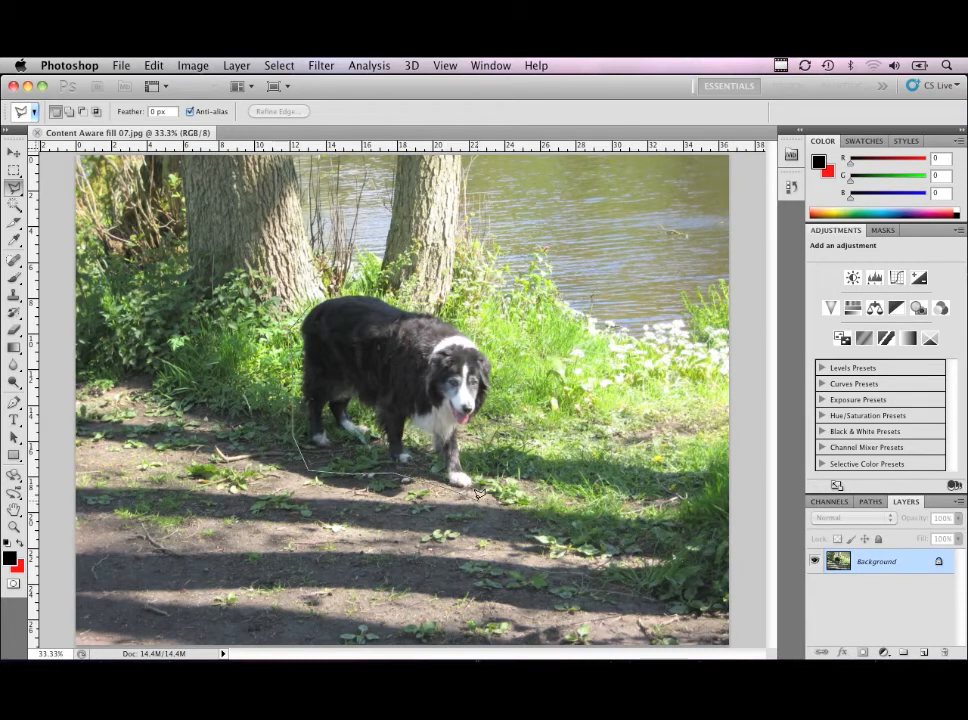
{"action": "left_click", "coordinate": [476, 439]}
{"action": "left_click", "coordinate": [499, 389]}
{"action": "left_click", "coordinate": [499, 353]}
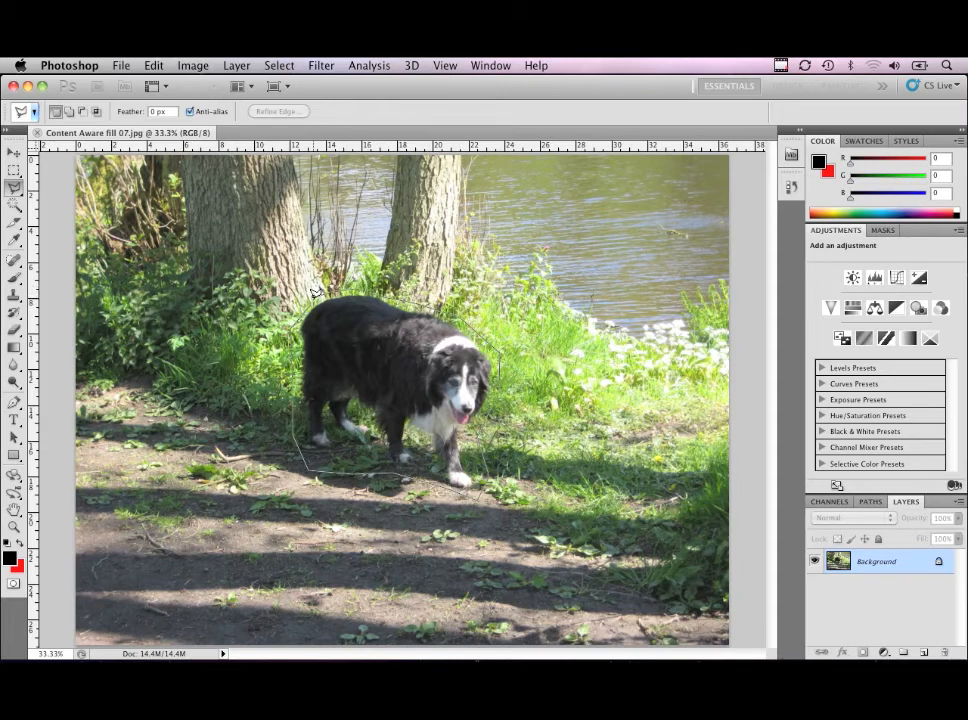
{"action": "left_click", "coordinate": [297, 336]}
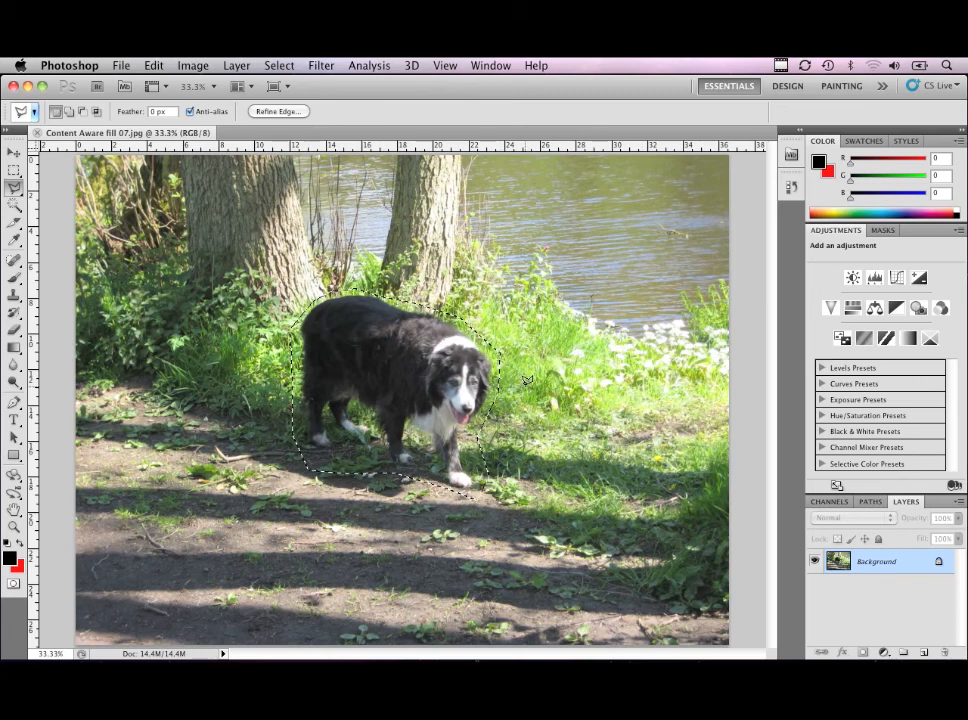
Step: Try replacing the dog with a Content-Aware fill, inspect the patched area below the tree trunks, and undo it
{"action": "key", "text": "shift+BackSpace"}
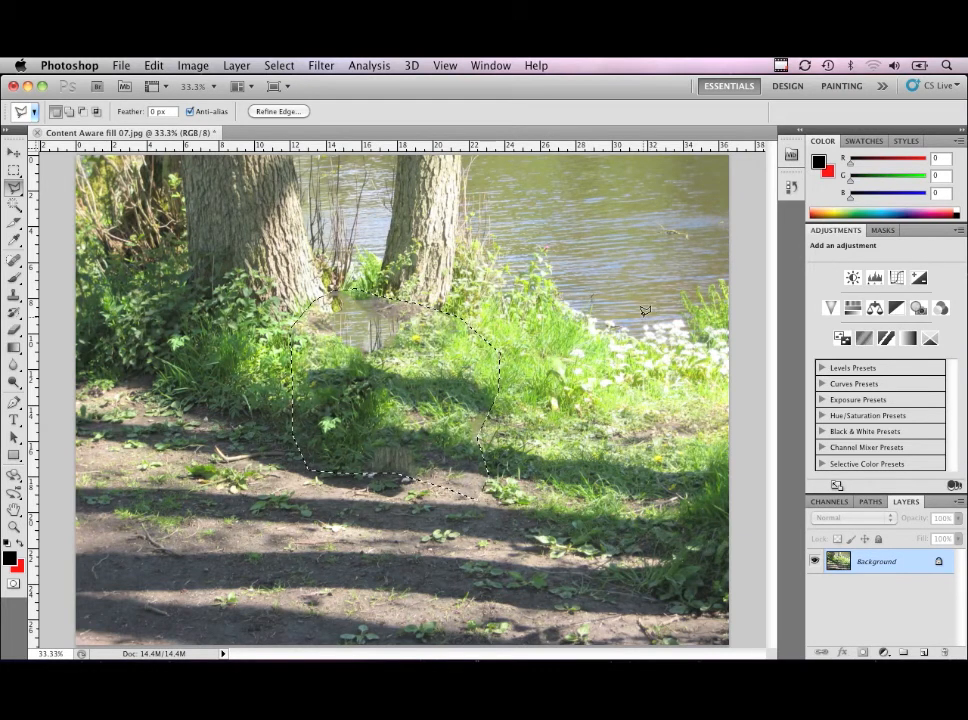
{"action": "left_click", "coordinate": [409, 362], "text": "super"}
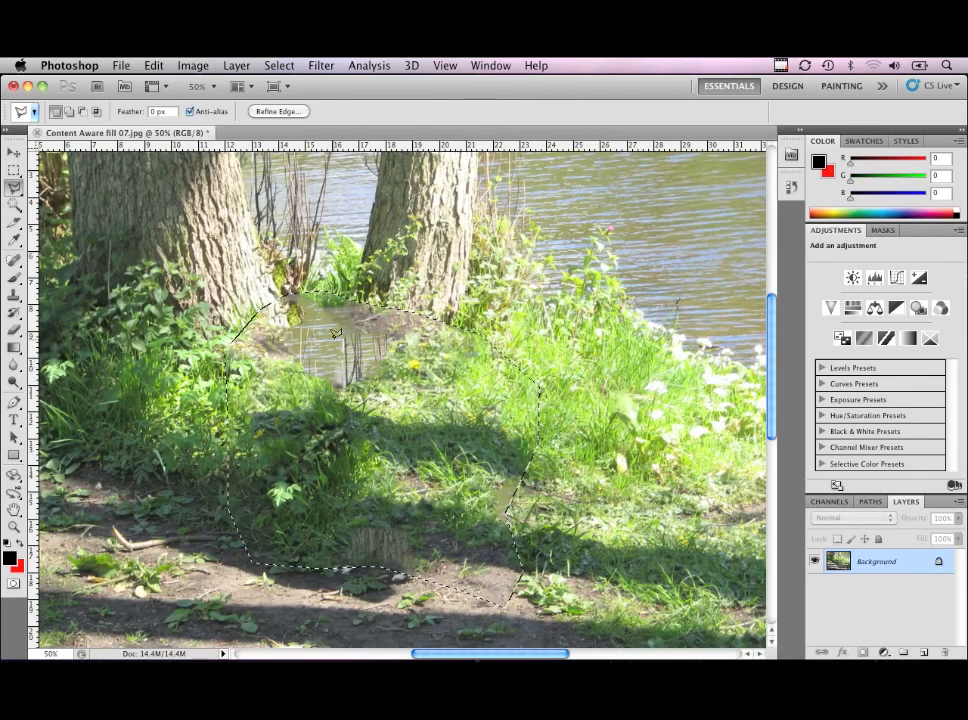
{"action": "mouse_move", "coordinate": [353, 228]}
{"action": "left_mouse_down"}
{"action": "mouse_move", "coordinate": [392, 453]}
{"action": "mouse_move", "coordinate": [388, 397]}
{"action": "left_mouse_up"}
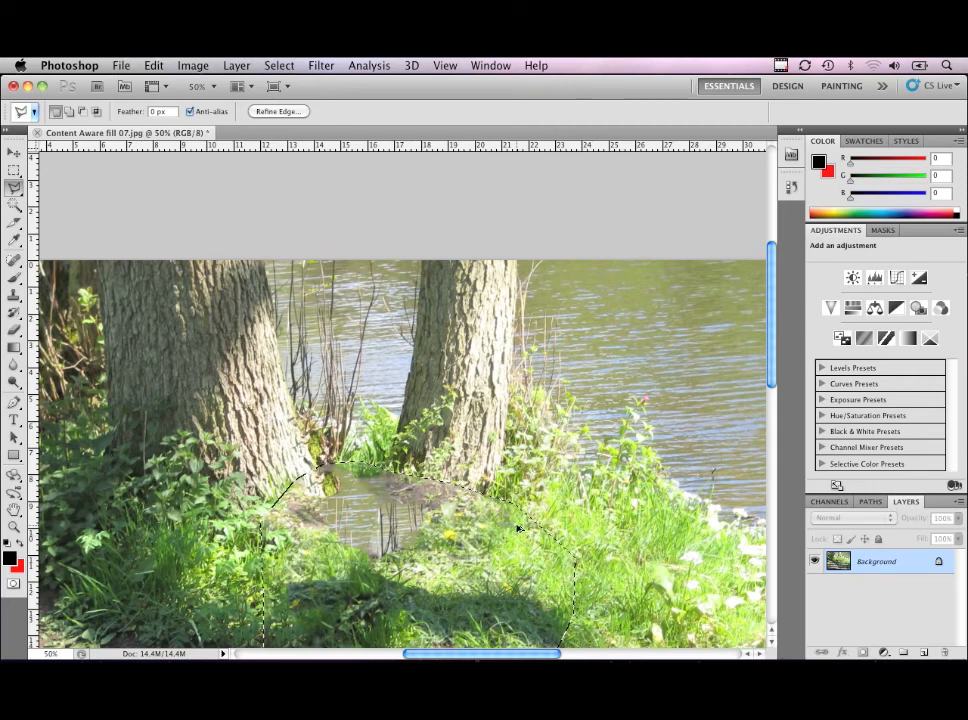
{"action": "key", "text": "super+z"}
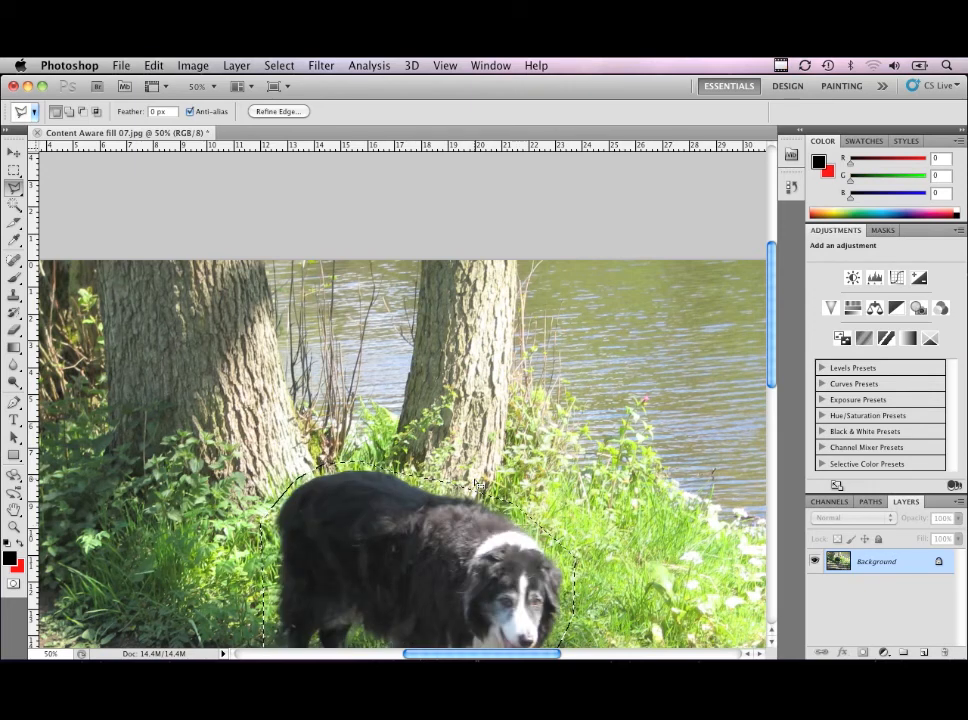
{"action": "key", "text": "super+minus"}
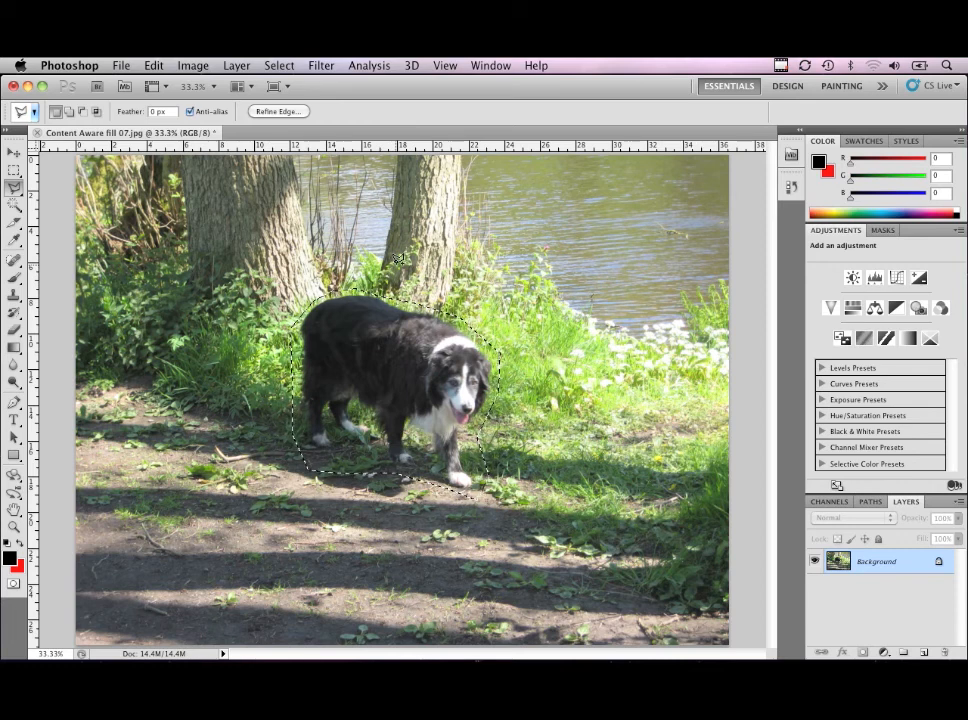
Step: Repeat the Content-Aware fill on the dog selection in Normal mode at 100% opacity, and undo it
{"action": "key", "text": "BackSpace"}
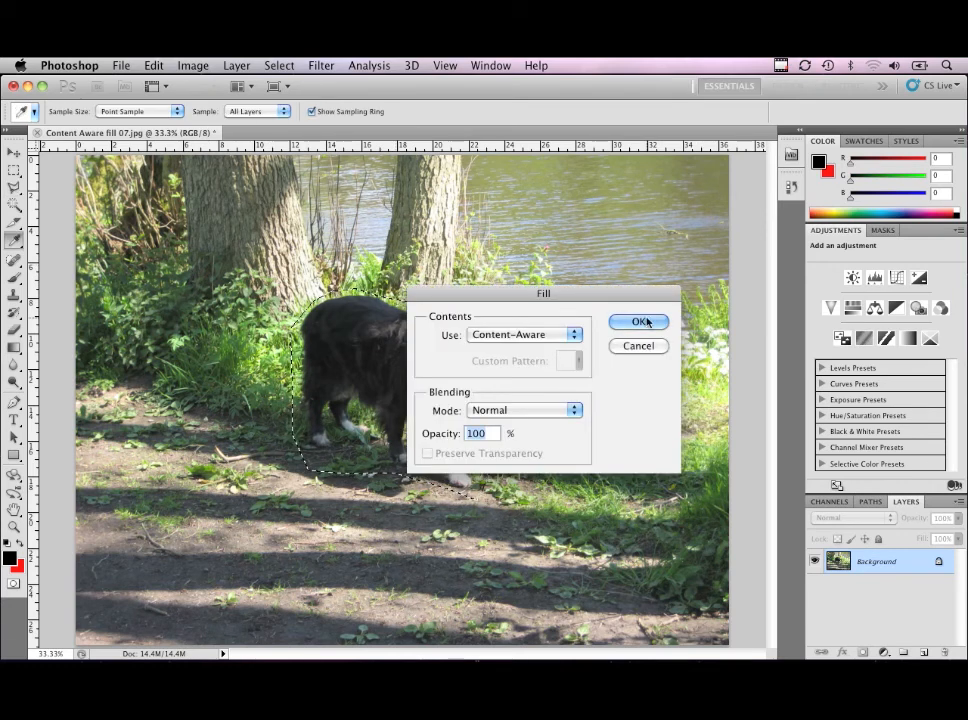
{"action": "left_click", "coordinate": [642, 322]}
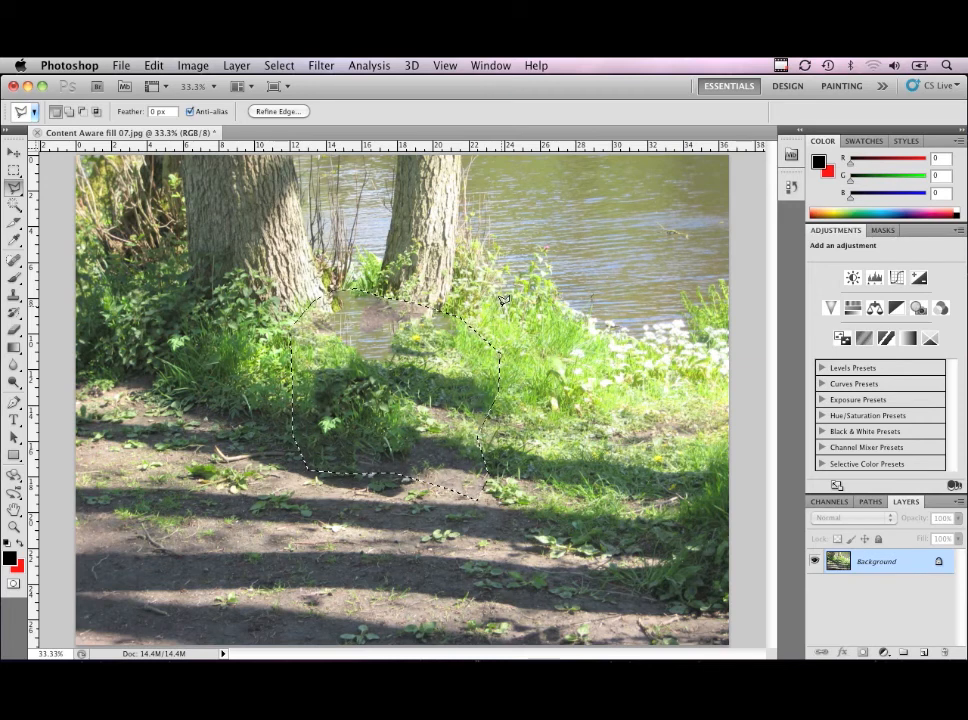
{"action": "key", "text": "super+z"}
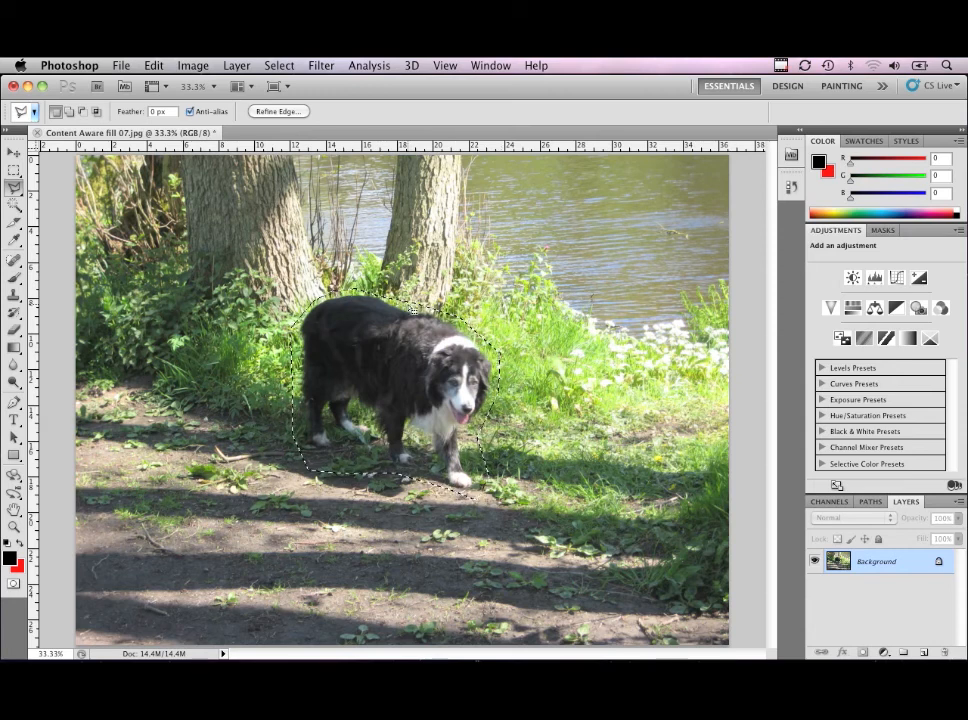
Step: Save the dog selection as a new channel named Ben, and deselect it
{"action": "left_click", "coordinate": [279, 65]}
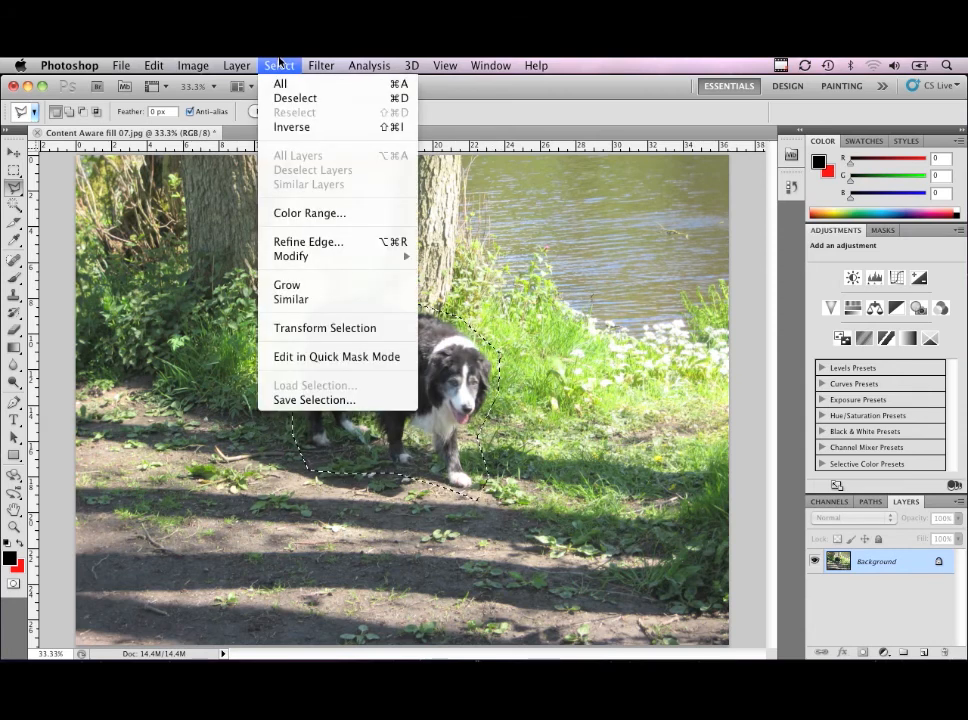
{"action": "mouse_move", "coordinate": [321, 65]}
{"action": "mouse_move", "coordinate": [279, 65]}
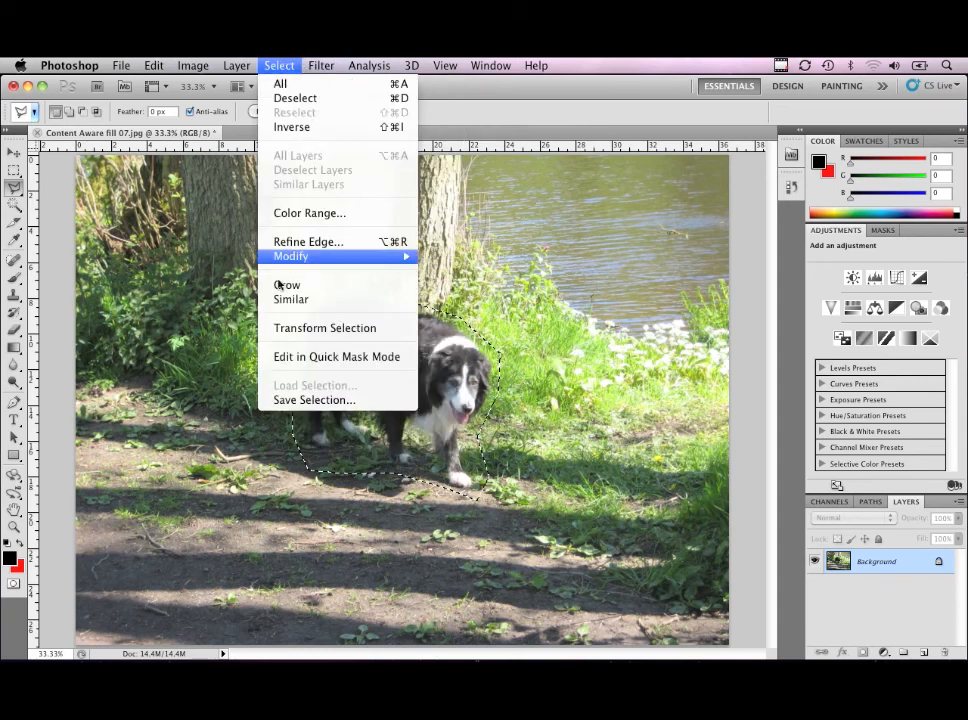
{"action": "left_click", "coordinate": [300, 400]}
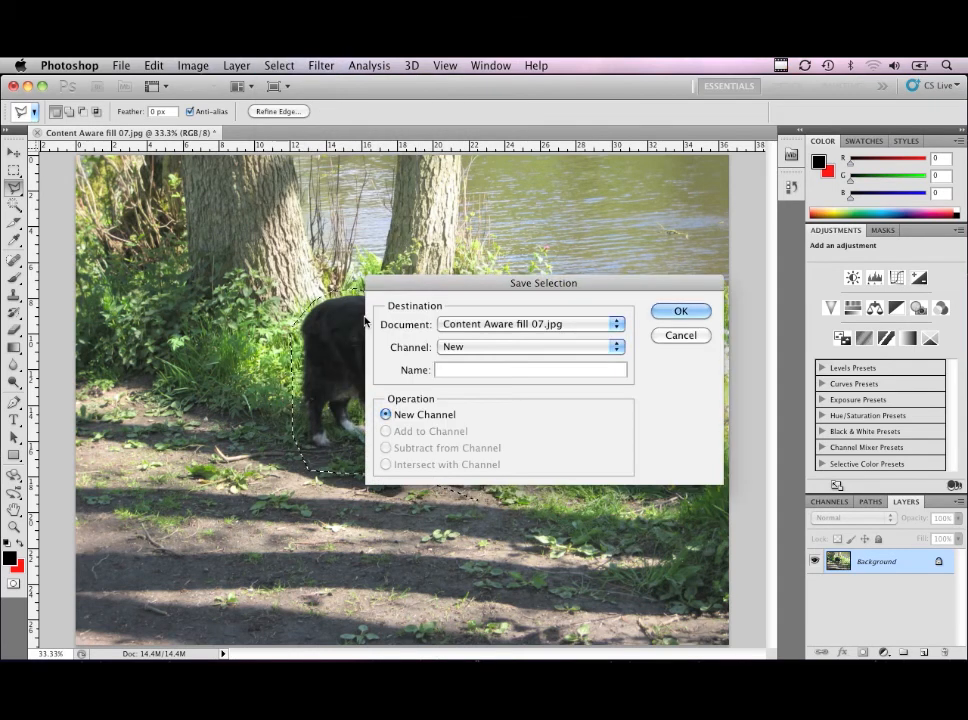
{"action": "type", "text": "Ben"}
{"action": "key", "text": "Return"}
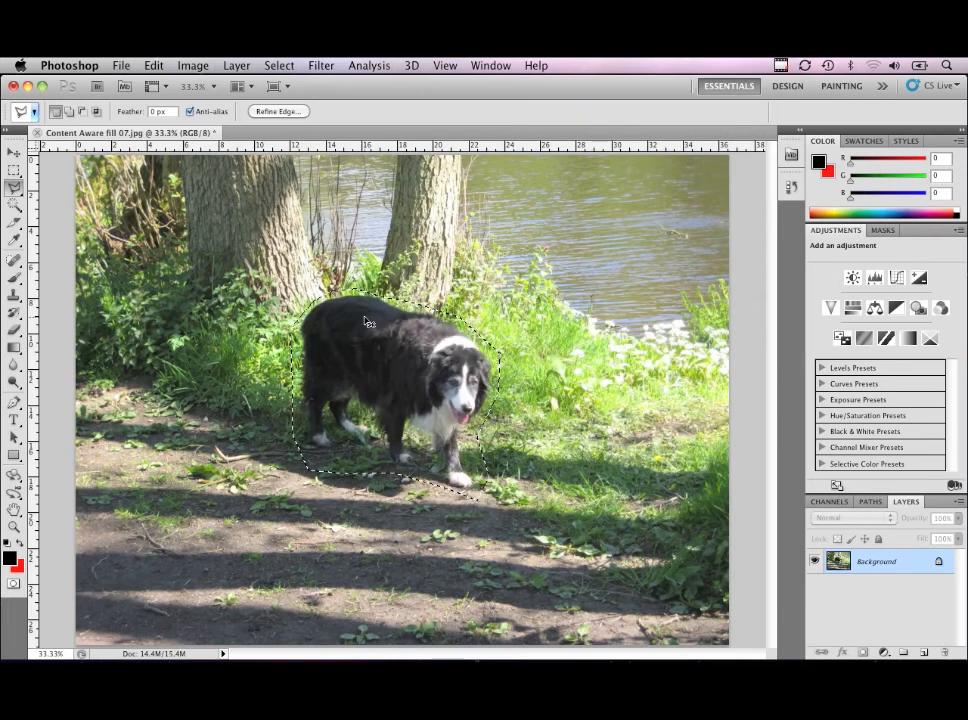
{"action": "key", "text": "super+d"}
Step: Convert the locked Background into a regular layer named Layer 0, in Normal mode at 100% opacity
{"action": "key", "text": "super+minus"}
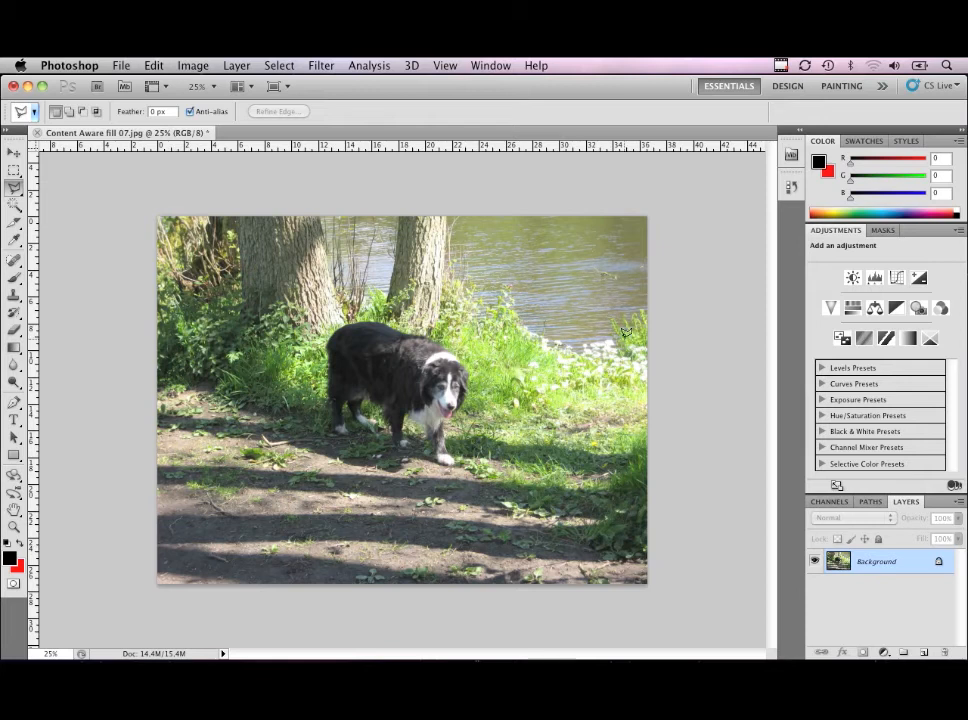
{"action": "double_click", "coordinate": [900, 561]}
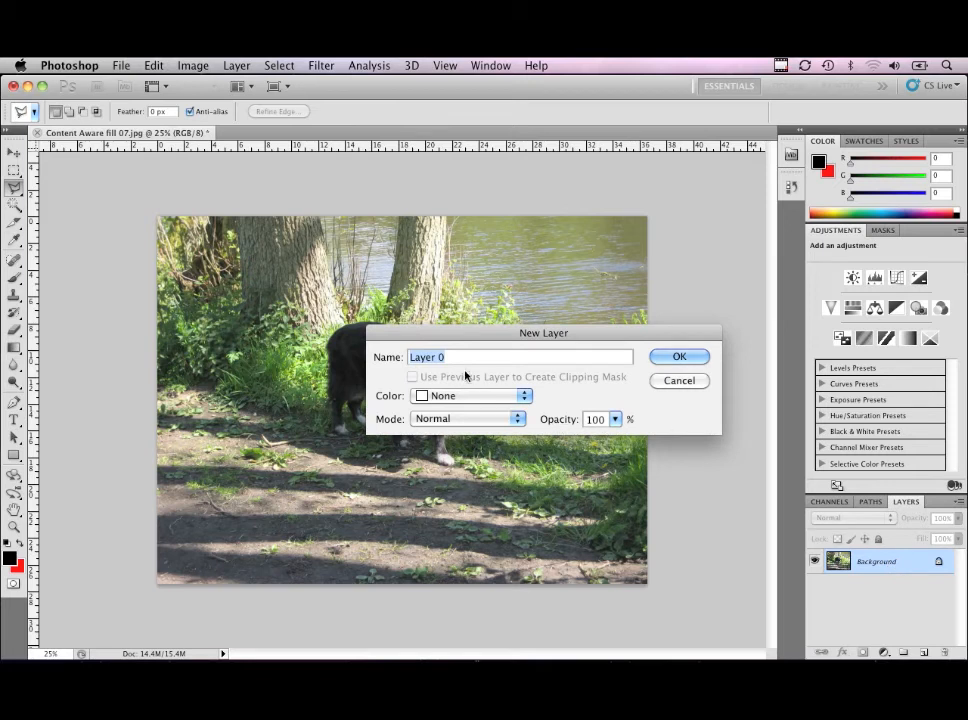
{"action": "left_click", "coordinate": [680, 358]}
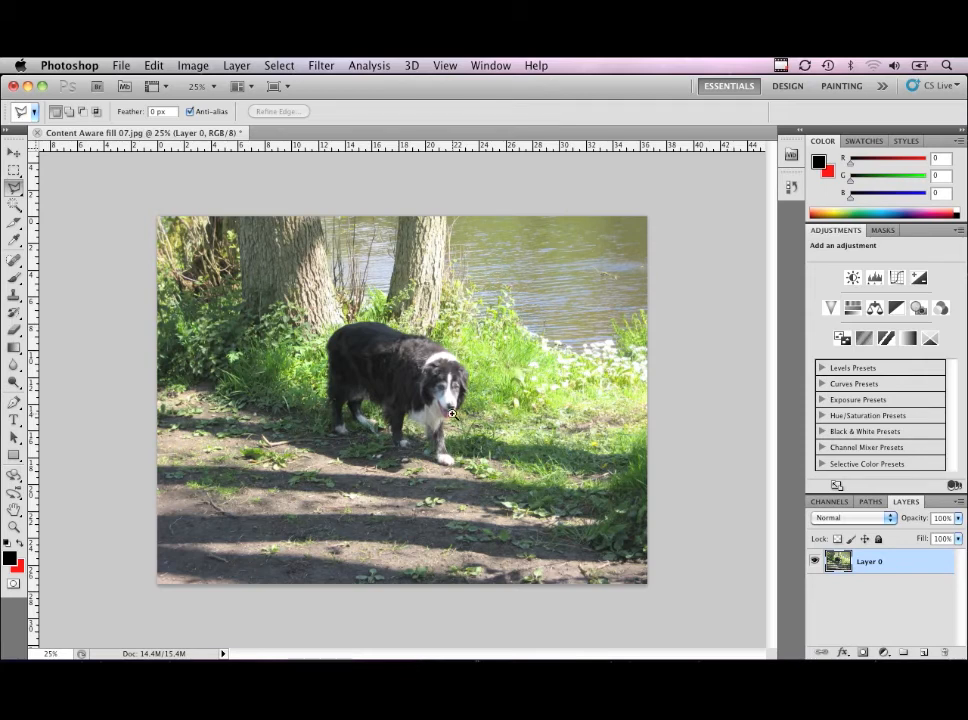
Step: Begin a Polygonal Lasso outline from the dog's rump down across the path, along the photo's bottom edge and up its right edge
{"action": "key", "text": "super+equal"}
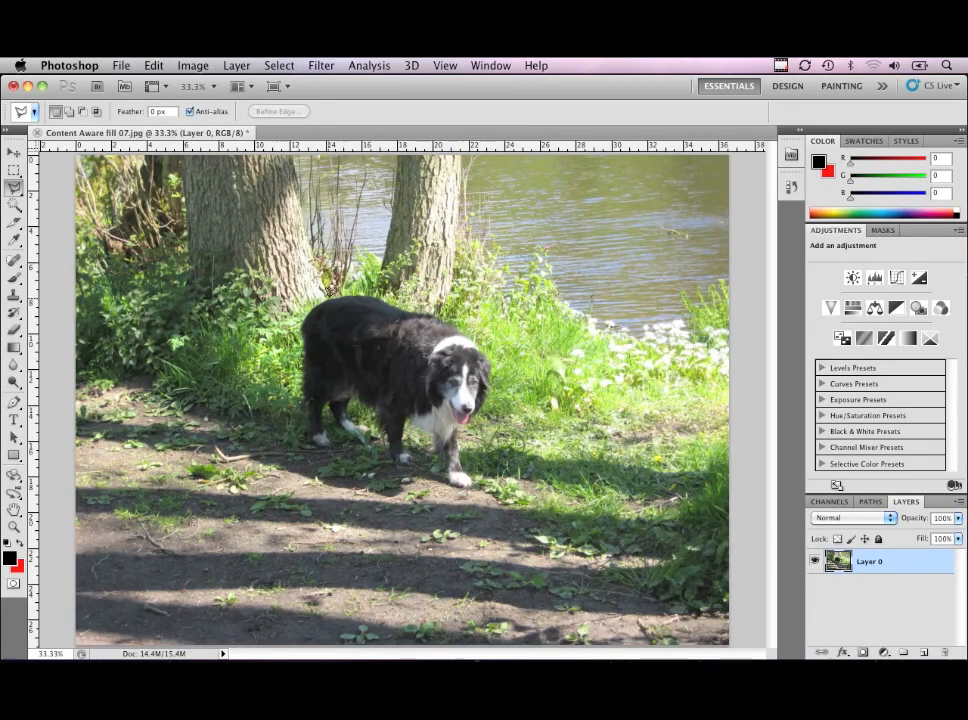
{"action": "left_click", "coordinate": [301, 308]}
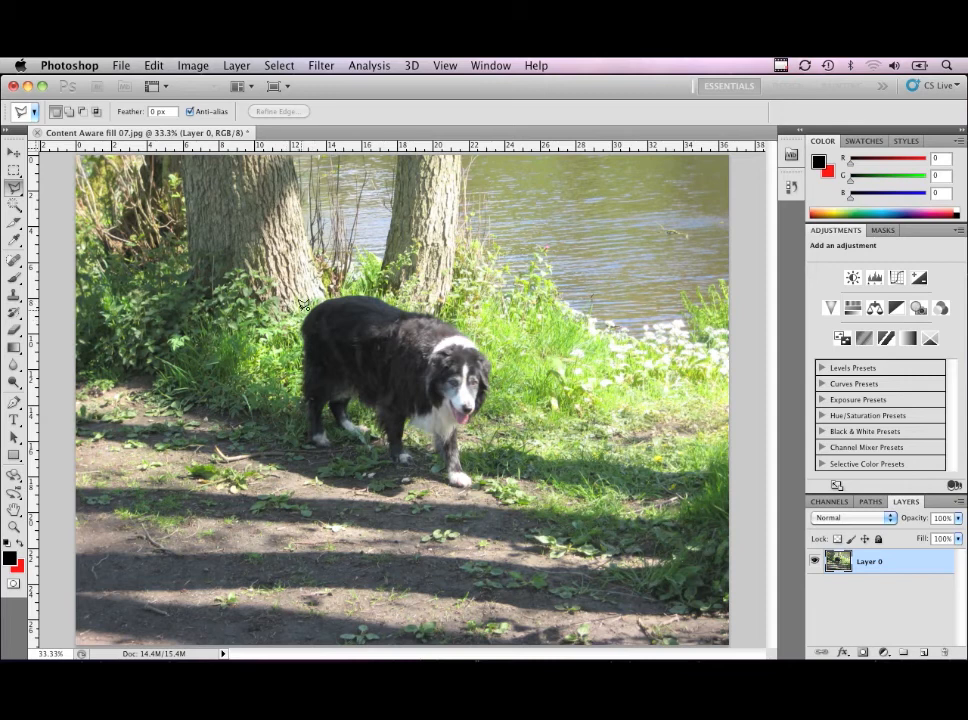
{"action": "left_click", "coordinate": [320, 307]}
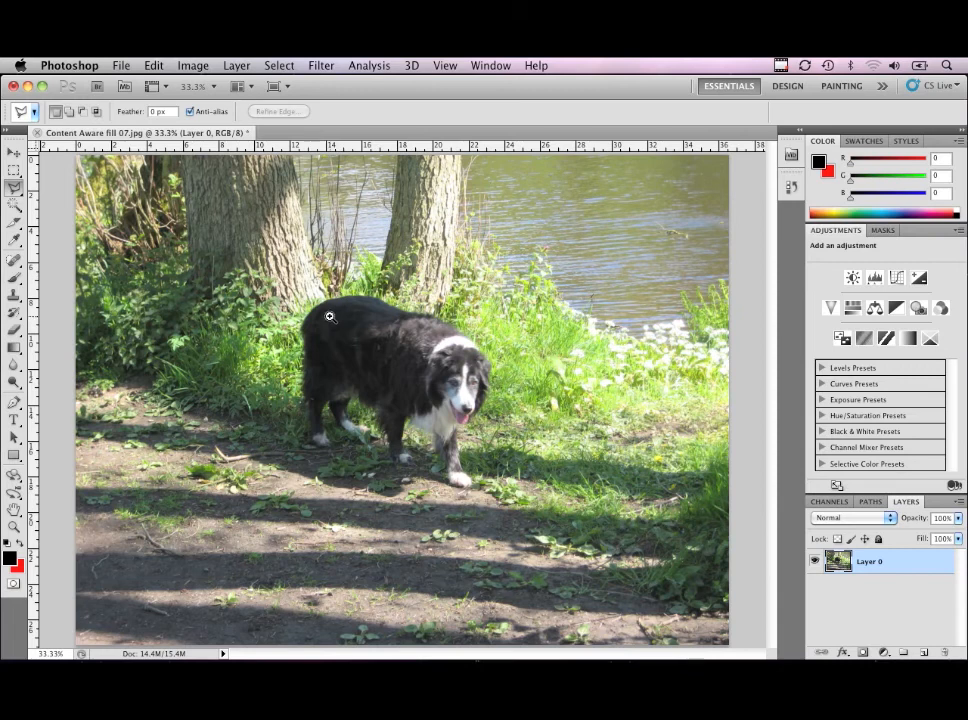
{"action": "key", "text": "super+equal"}
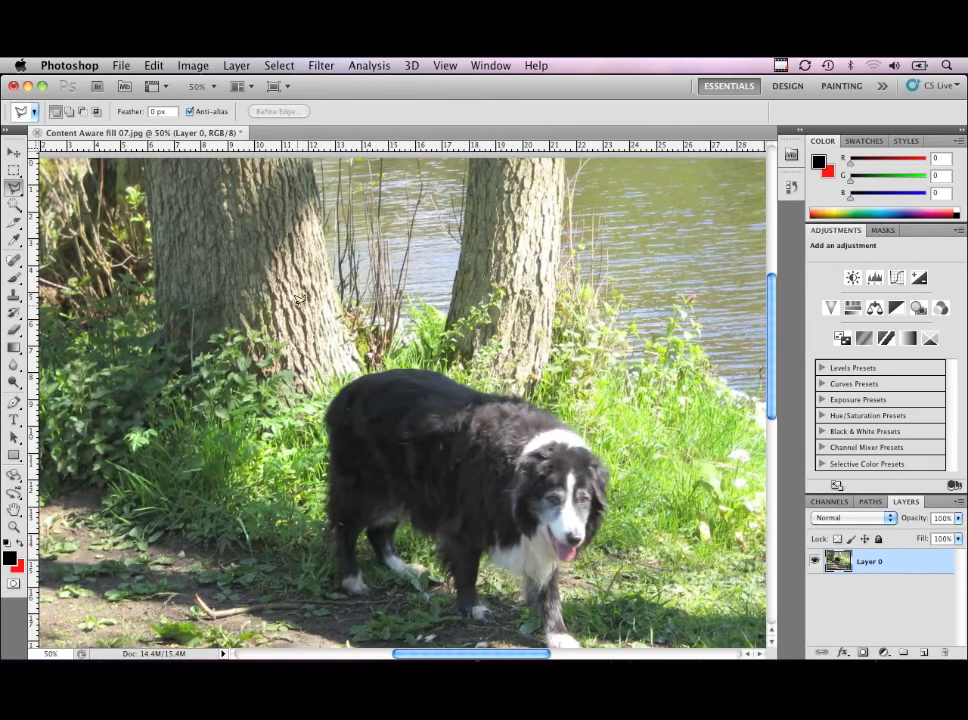
{"action": "left_click", "coordinate": [387, 364]}
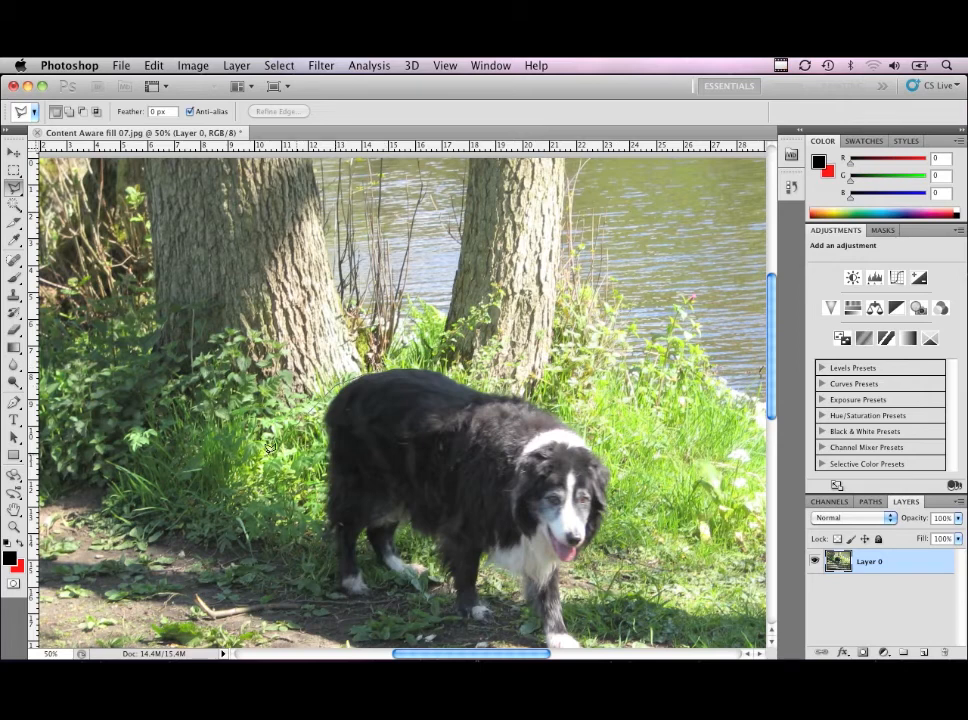
{"action": "left_click", "coordinate": [237, 475]}
{"action": "key", "text": "super+minus"}
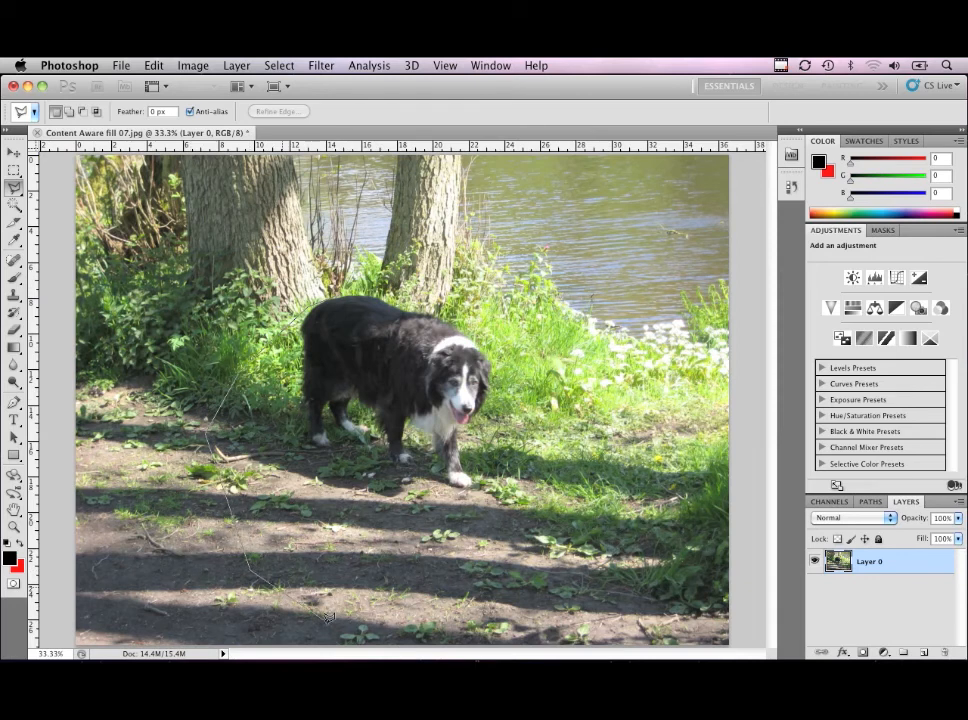
{"action": "left_click", "coordinate": [320, 643]}
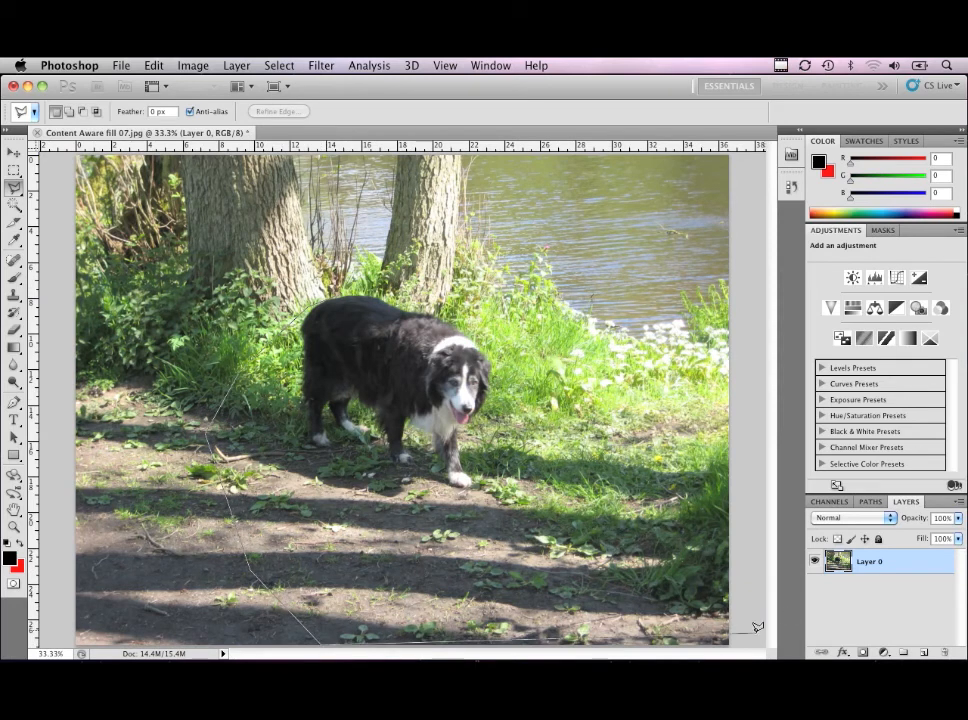
{"action": "left_click", "coordinate": [737, 636]}
{"action": "left_click", "coordinate": [737, 350]}
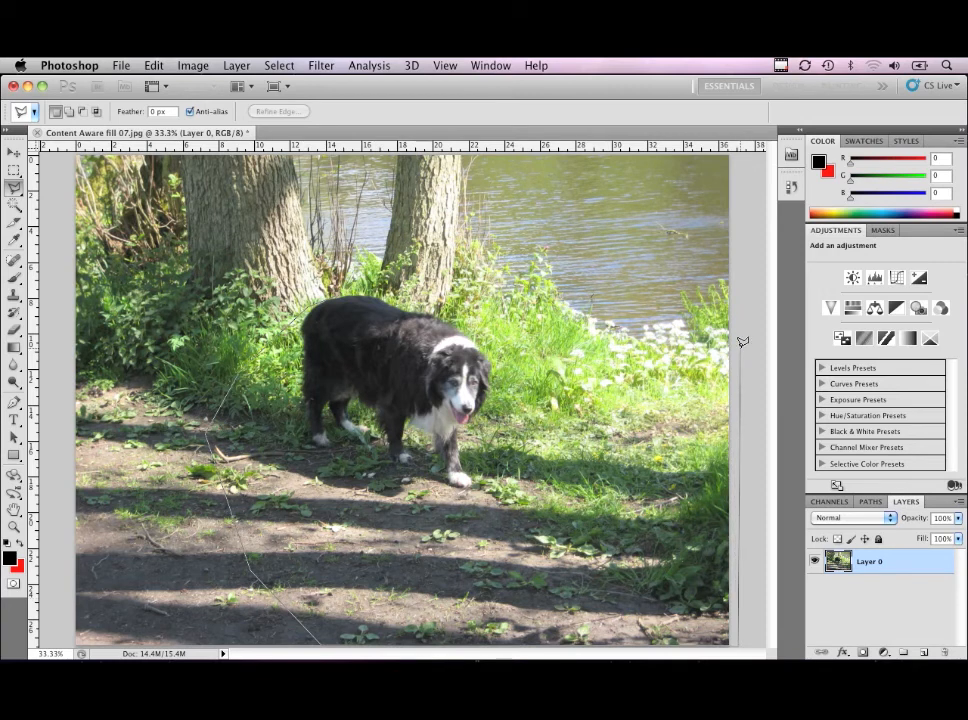
Step: Close the outline along the grassy bank and just above the dog's back, and turn the selection into a layer mask
{"action": "mouse_move", "coordinate": [583, 318]}
{"action": "left_mouse_down"}
{"action": "mouse_move", "coordinate": [507, 306]}
{"action": "mouse_move", "coordinate": [446, 312]}
{"action": "left_mouse_up"}
{"action": "left_click", "coordinate": [442, 319], "text": "alt+super"}
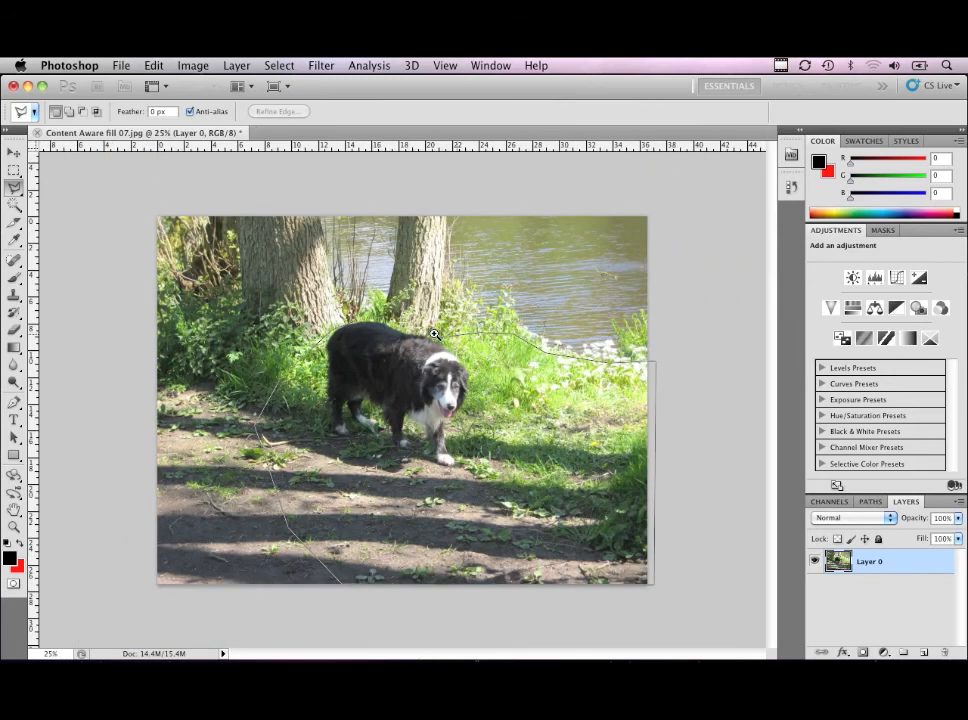
{"action": "left_click", "coordinate": [430, 334], "text": "super"}
{"action": "left_click", "coordinate": [430, 334], "text": "super"}
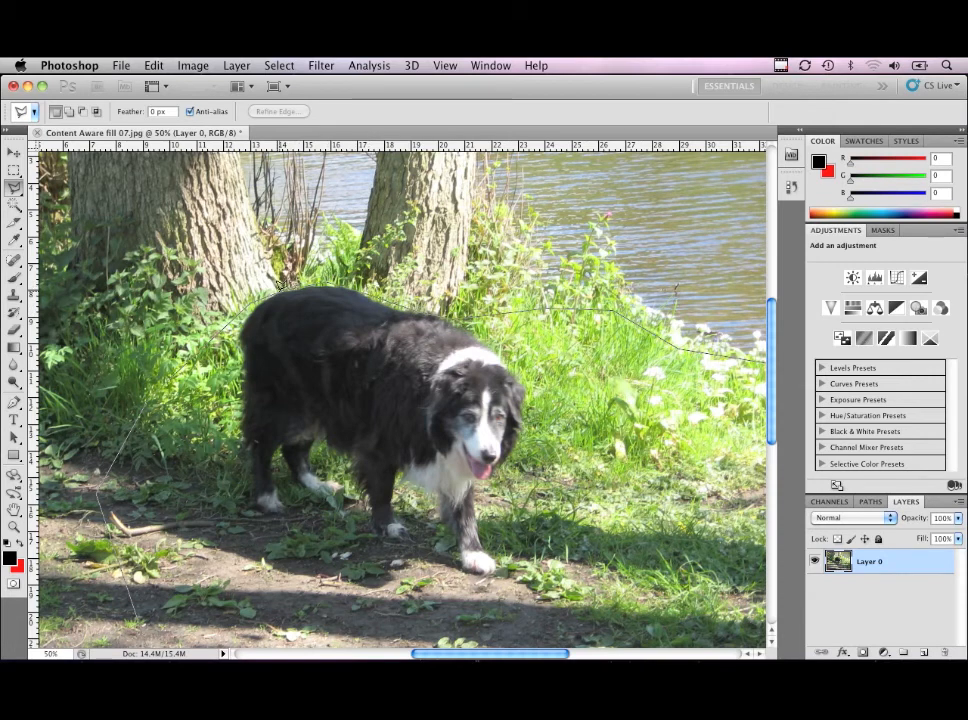
{"action": "left_click", "coordinate": [280, 286]}
{"action": "key", "text": "super+minus"}
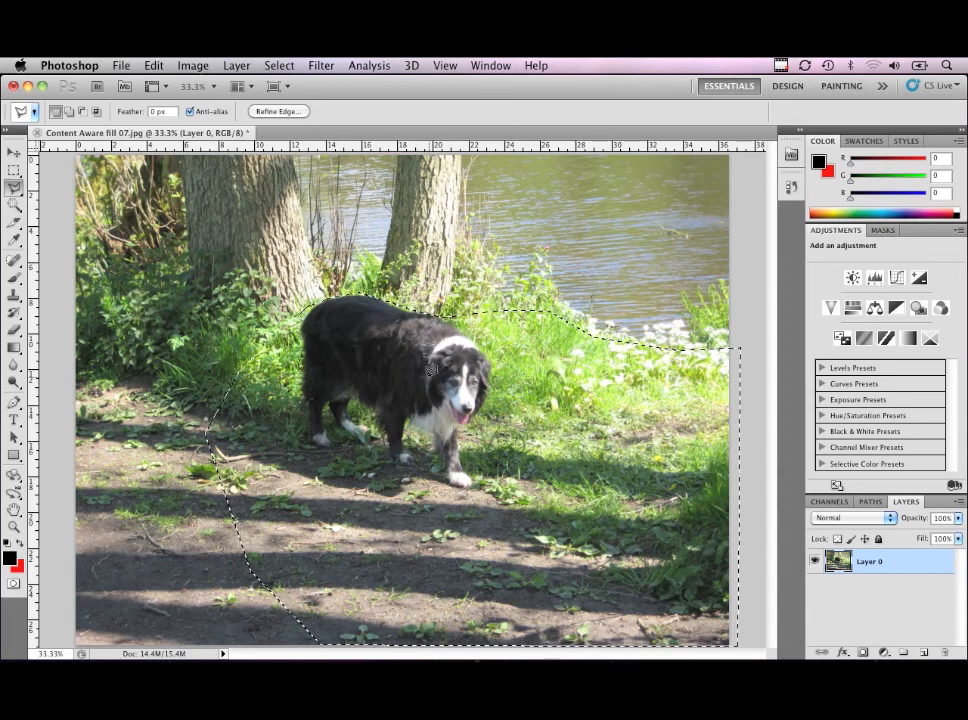
{"action": "left_click", "coordinate": [862, 652]}
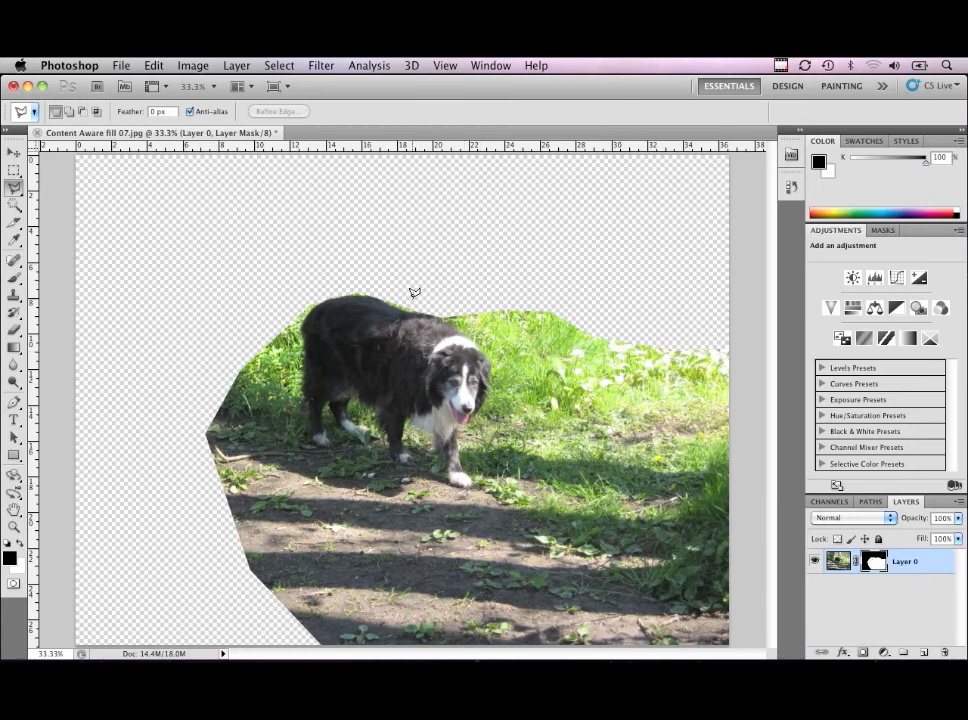
Step: Load the saved Ben channel as a new selection around the dog
{"action": "left_click", "coordinate": [280, 65]}
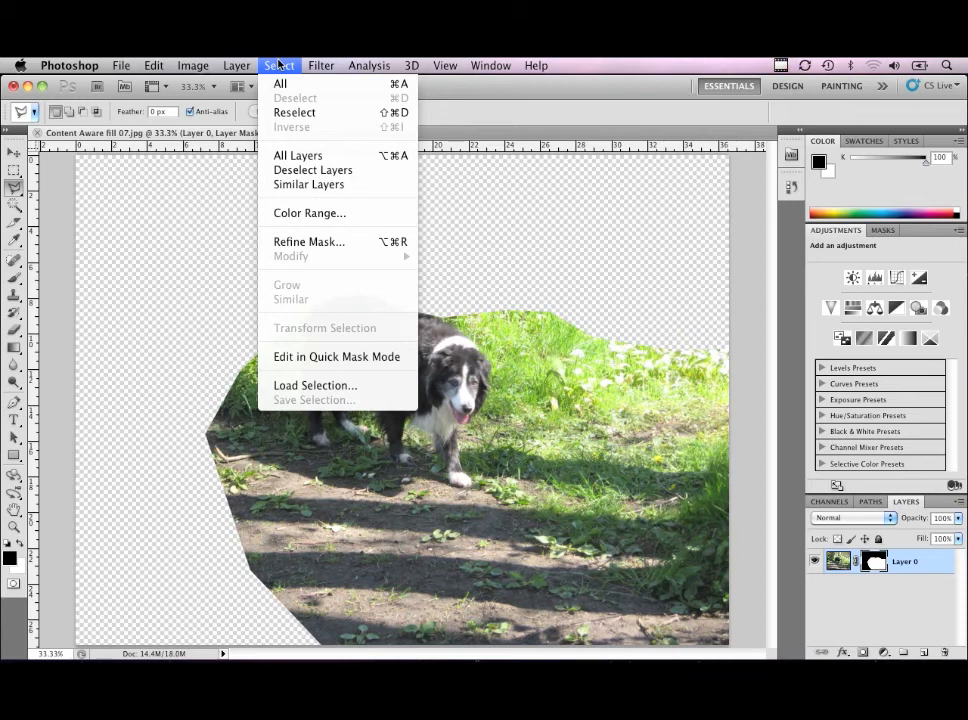
{"action": "left_click", "coordinate": [327, 388]}
{"action": "left_click", "coordinate": [459, 350]}
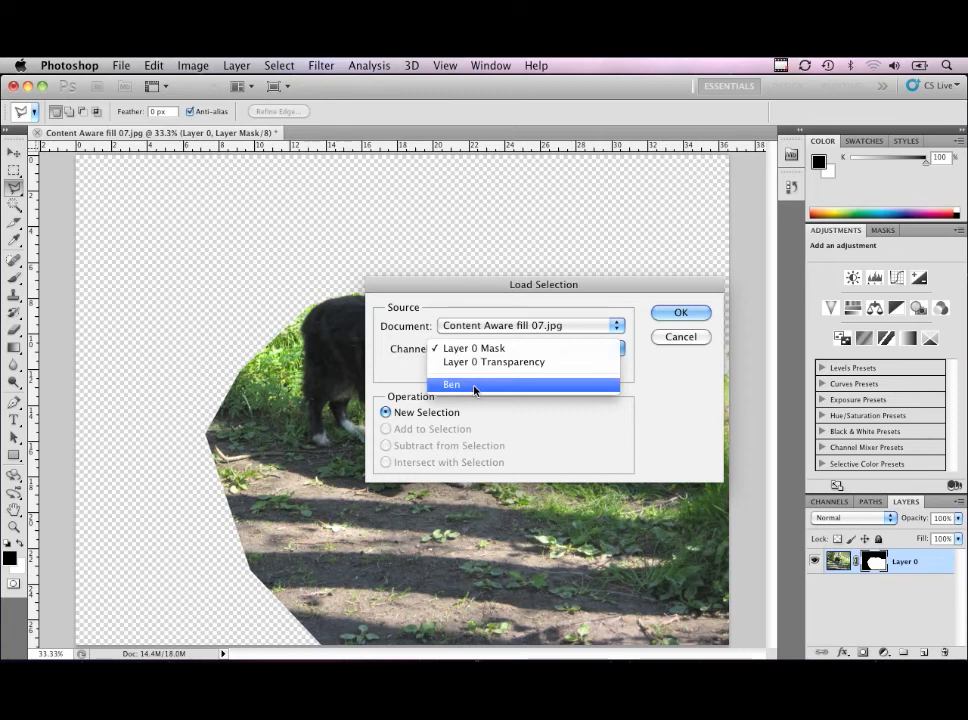
{"action": "left_click", "coordinate": [475, 386]}
{"action": "left_click", "coordinate": [680, 313]}
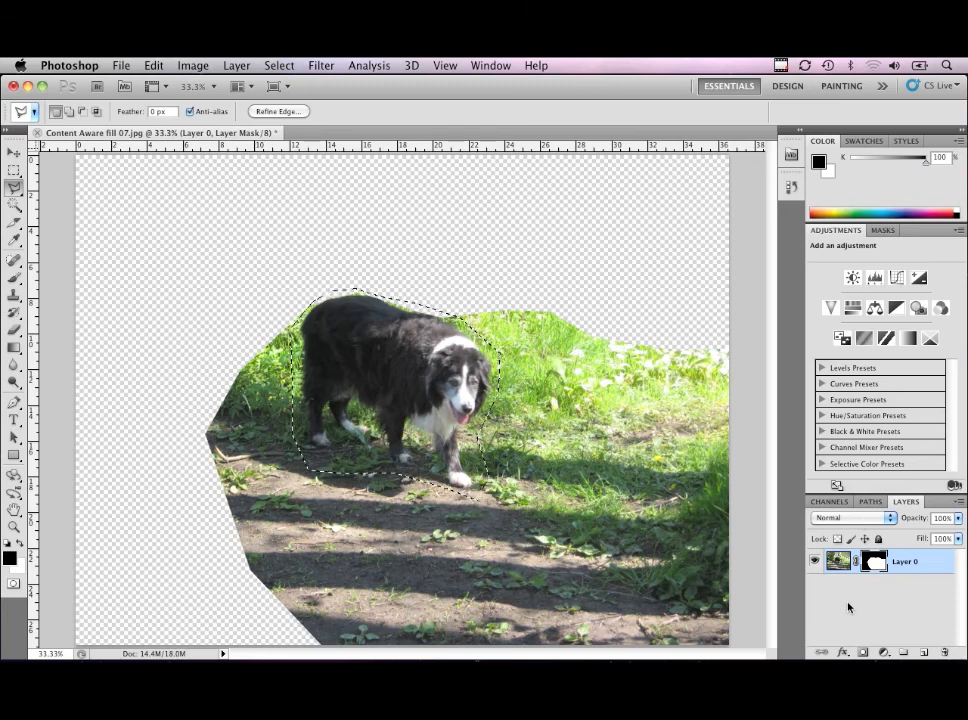
Step: Target Layer 0's image instead of its mask, and fill the dog selection with Content-Aware in Normal mode at 100% opacity
{"action": "key", "text": "super+equal"}
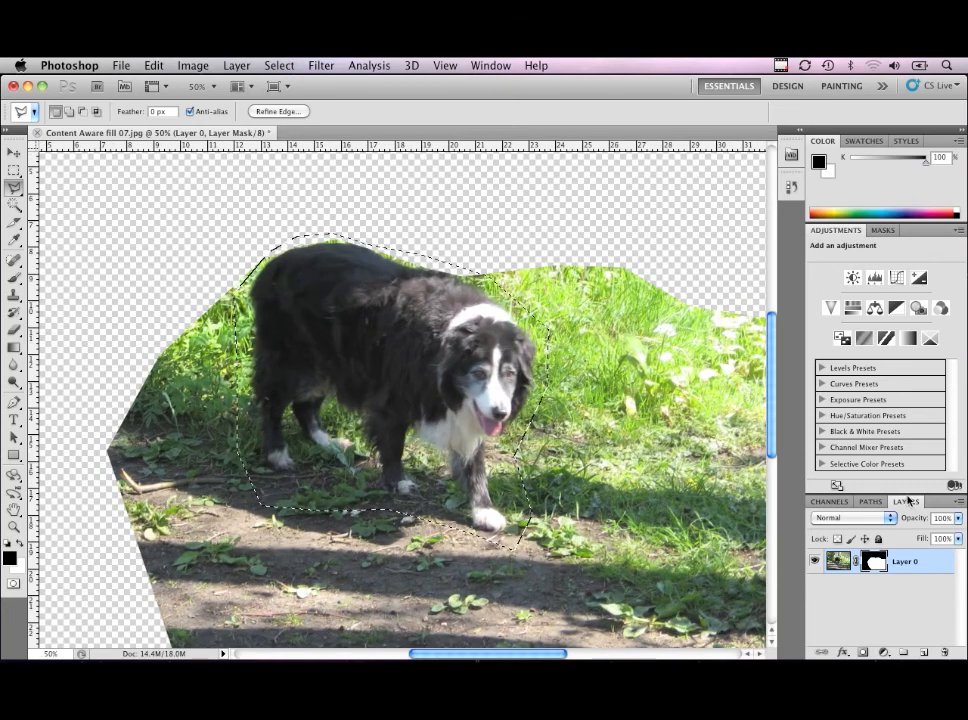
{"action": "left_click", "coordinate": [841, 563]}
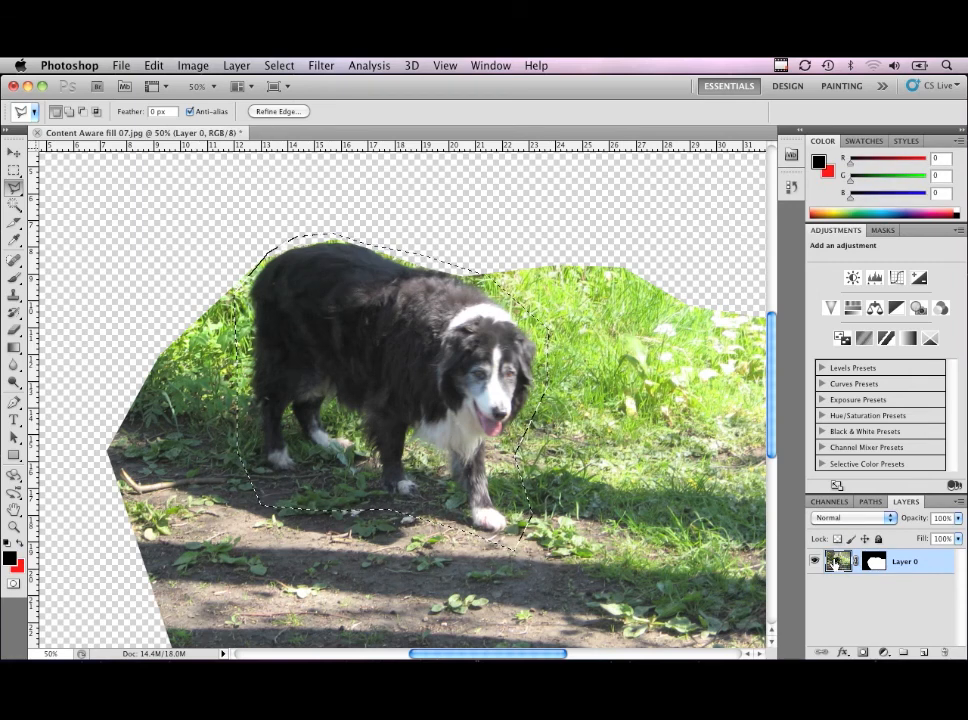
{"action": "left_click", "coordinate": [867, 570]}
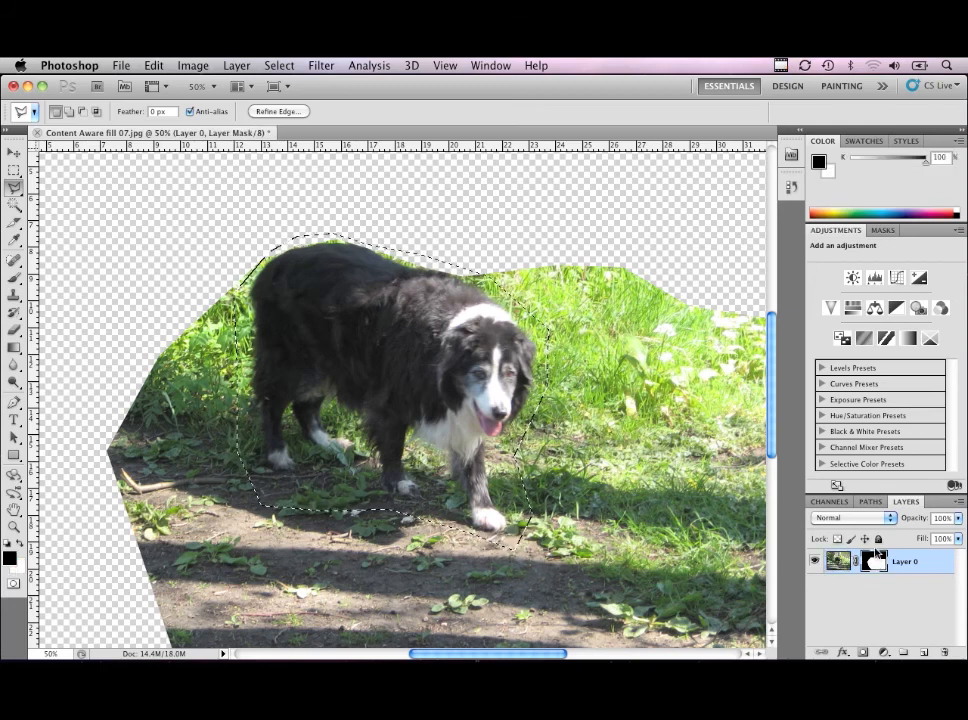
{"action": "left_click", "coordinate": [842, 562]}
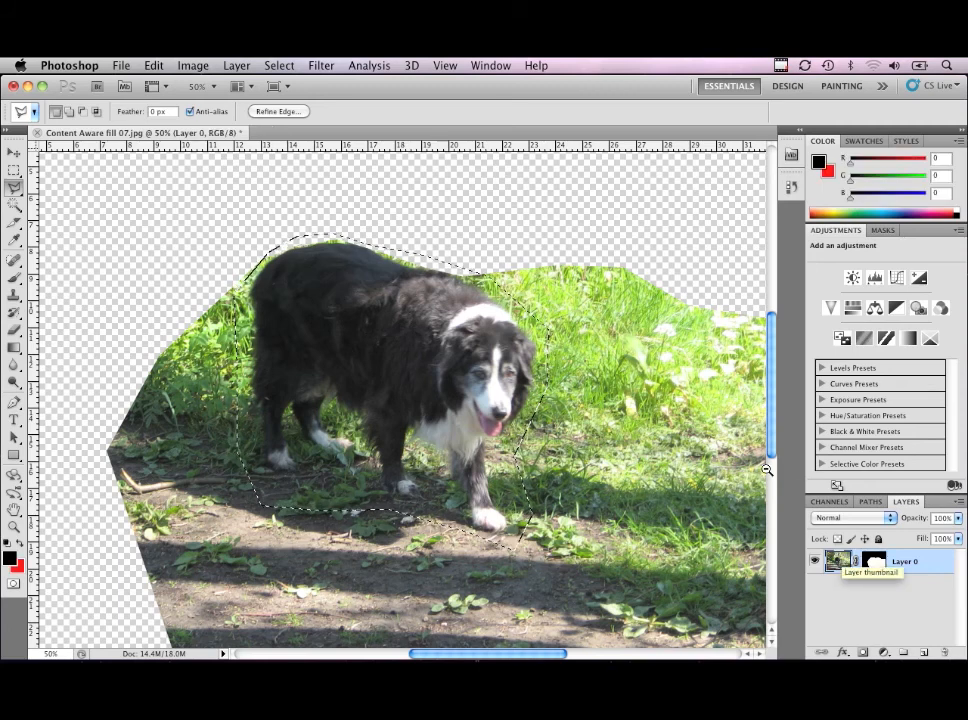
{"action": "key", "text": "super+minus"}
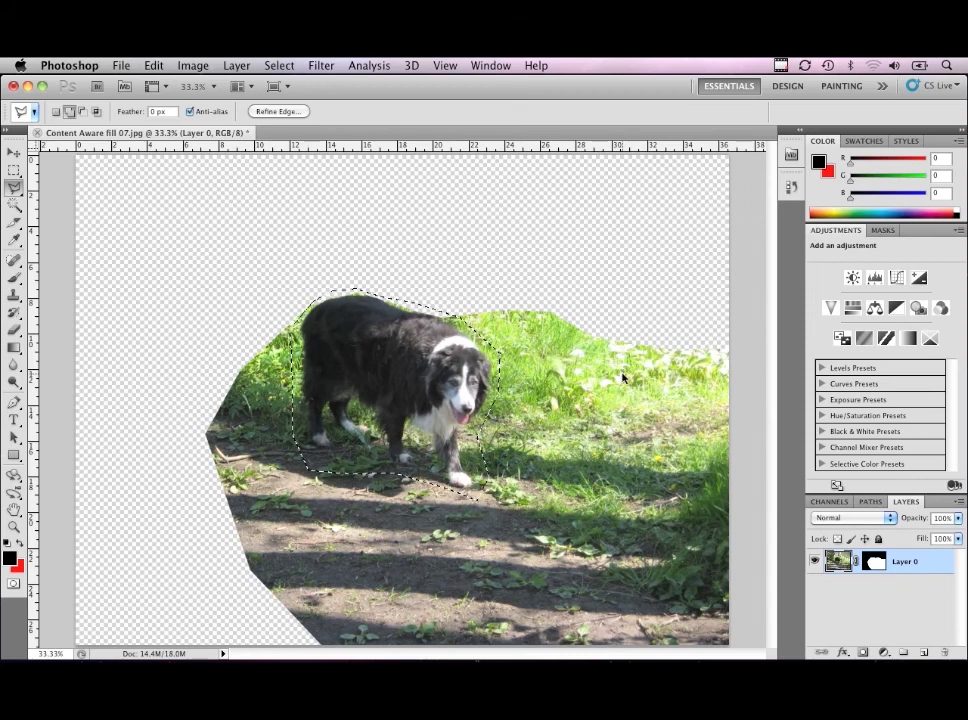
{"action": "key", "text": "shift+BackSpace"}
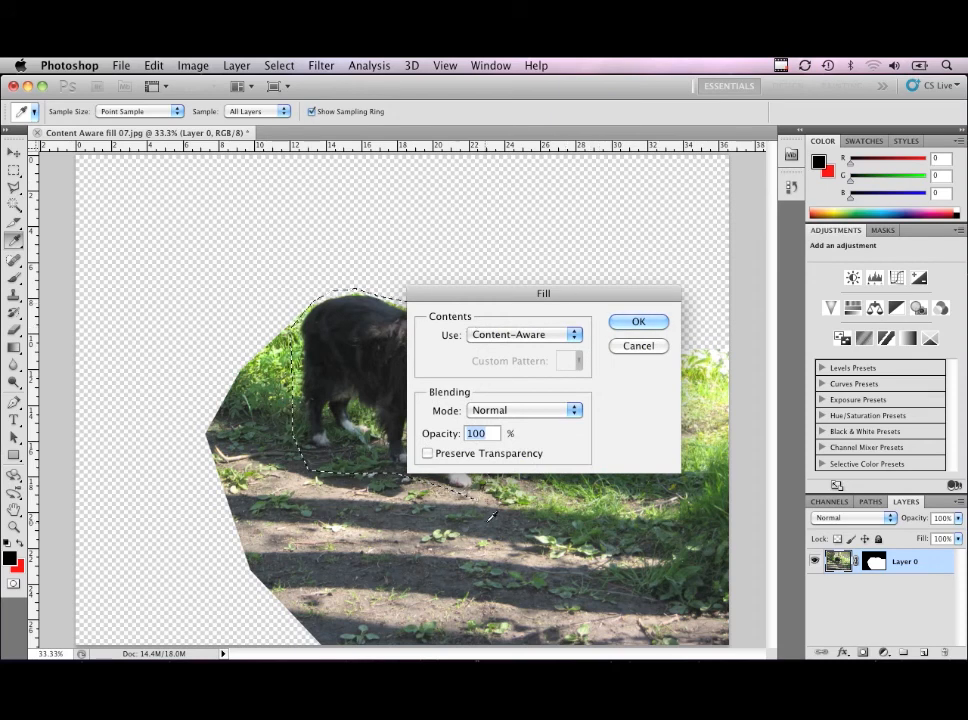
{"action": "left_click", "coordinate": [636, 322]}
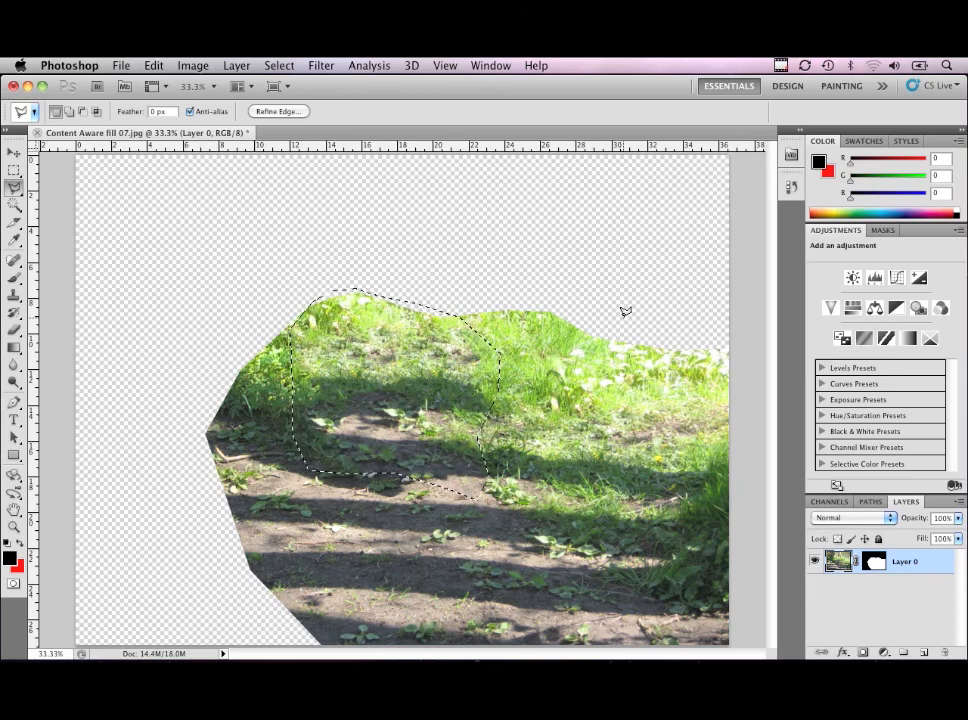
Step: Deselect the filled area, and disable Layer 0's mask to bring back the whole photo
{"action": "left_click", "coordinate": [408, 422]}
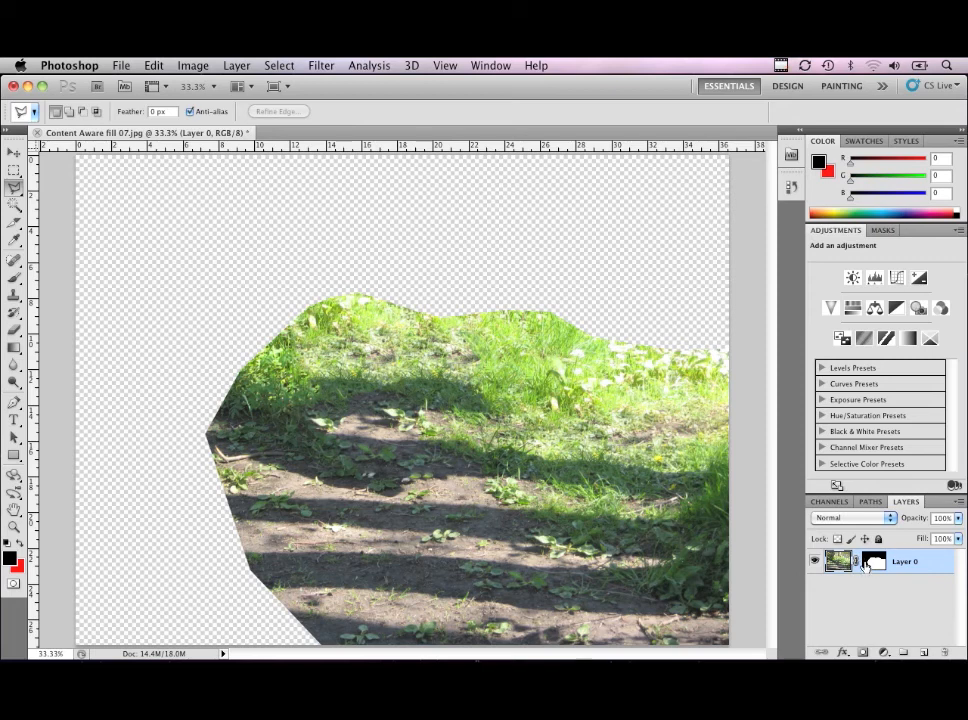
{"action": "left_click", "coordinate": [873, 561]}
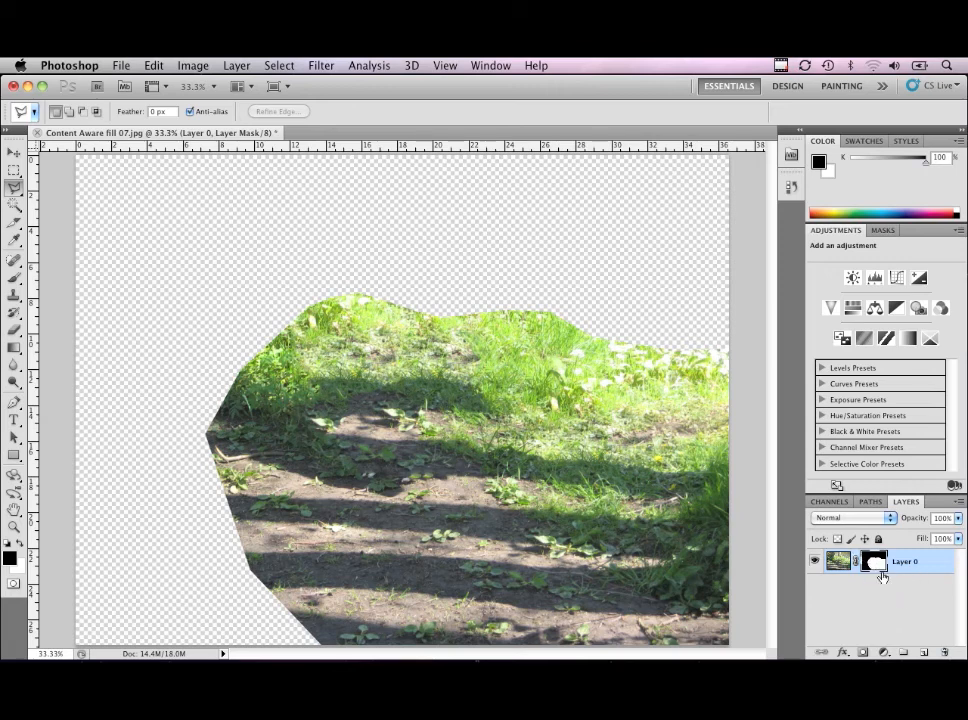
{"action": "left_click", "coordinate": [873, 561], "text": "shift"}
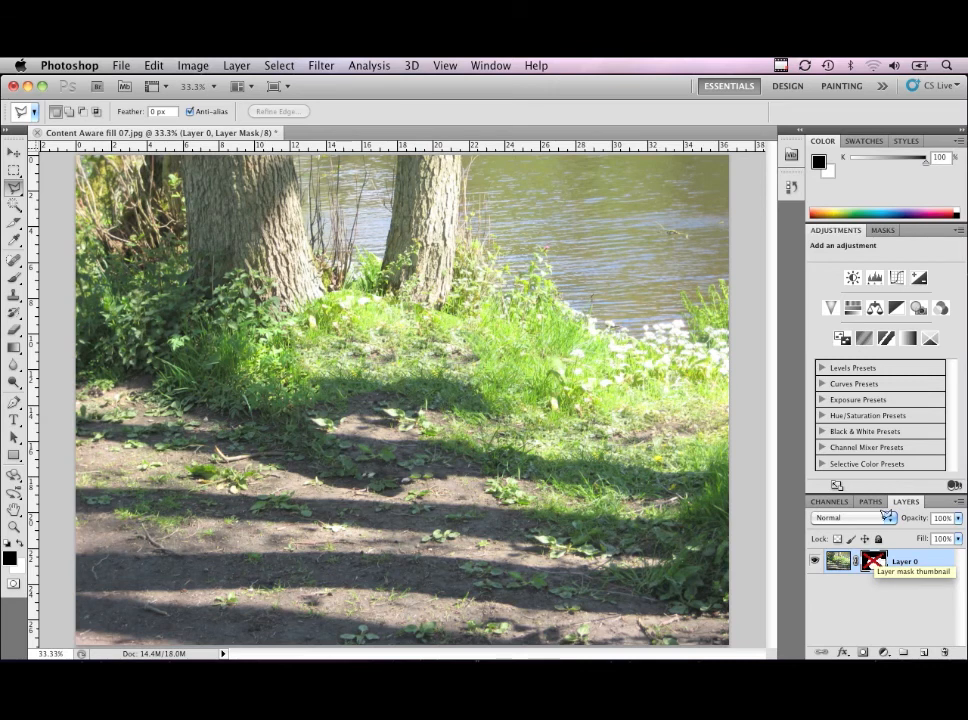
Step: Outline the pale curved seam along the grass between the two tree trunks with the Polygonal Lasso
{"action": "left_click", "coordinate": [365, 316], "text": "super"}
{"action": "left_click", "coordinate": [349, 370], "text": "super"}
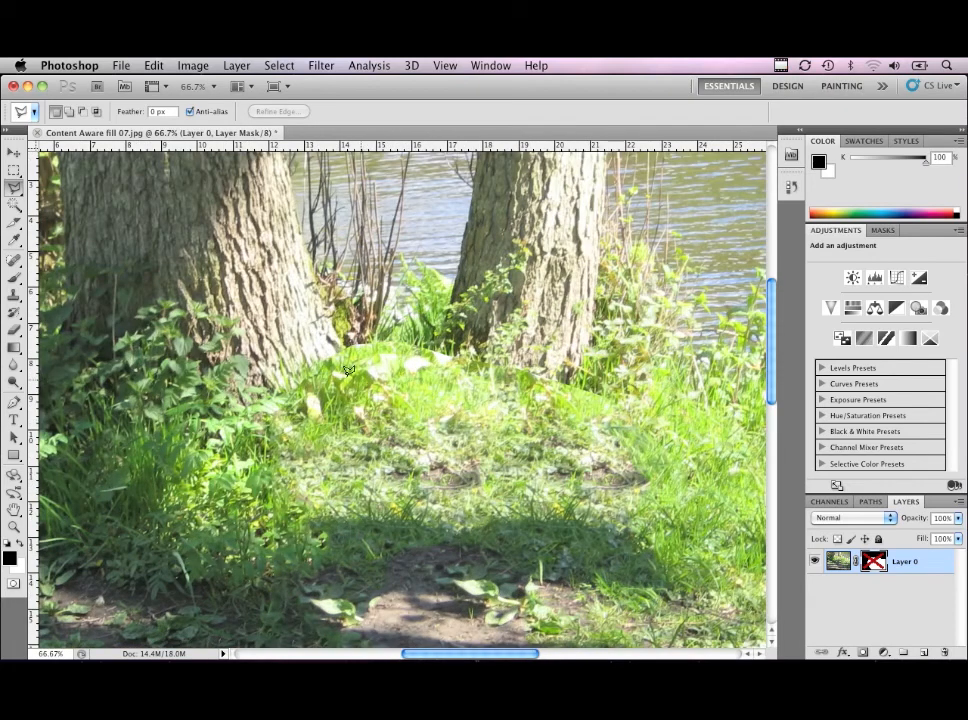
{"action": "left_click", "coordinate": [266, 303], "text": "super"}
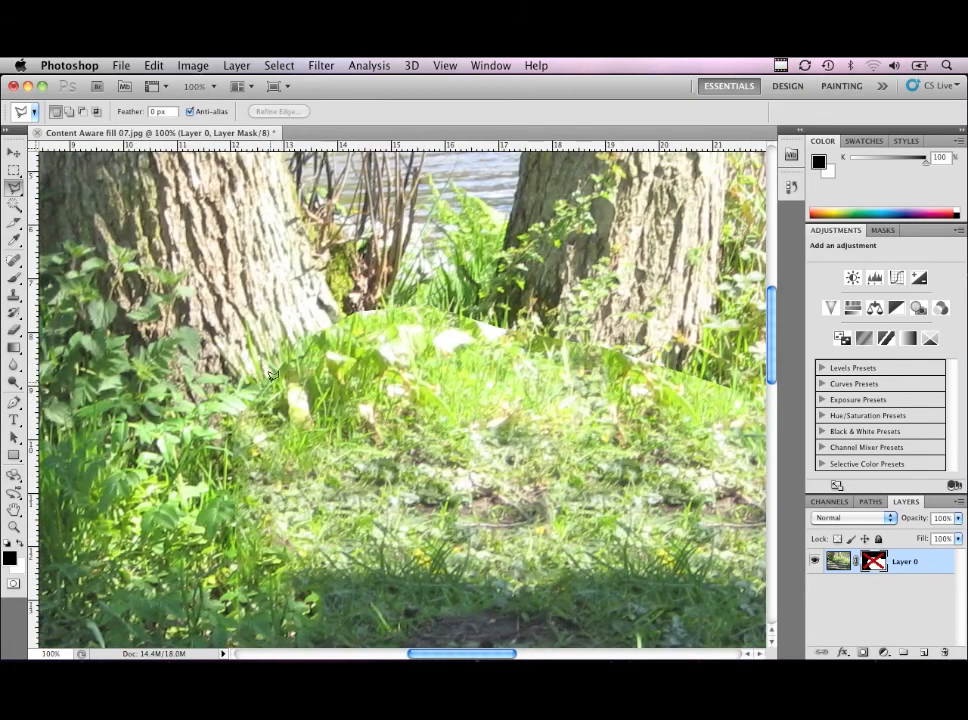
{"action": "left_click", "coordinate": [329, 335]}
{"action": "left_click", "coordinate": [364, 321]}
{"action": "left_click", "coordinate": [440, 323]}
{"action": "left_click", "coordinate": [505, 347]}
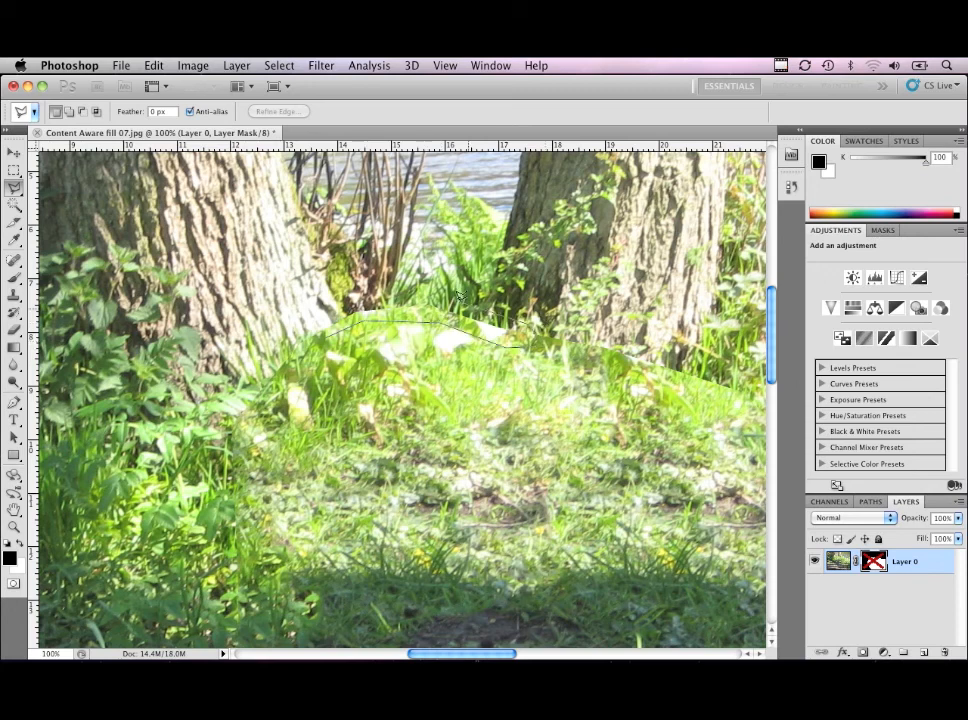
{"action": "left_click", "coordinate": [333, 293]}
{"action": "left_click", "coordinate": [351, 325]}
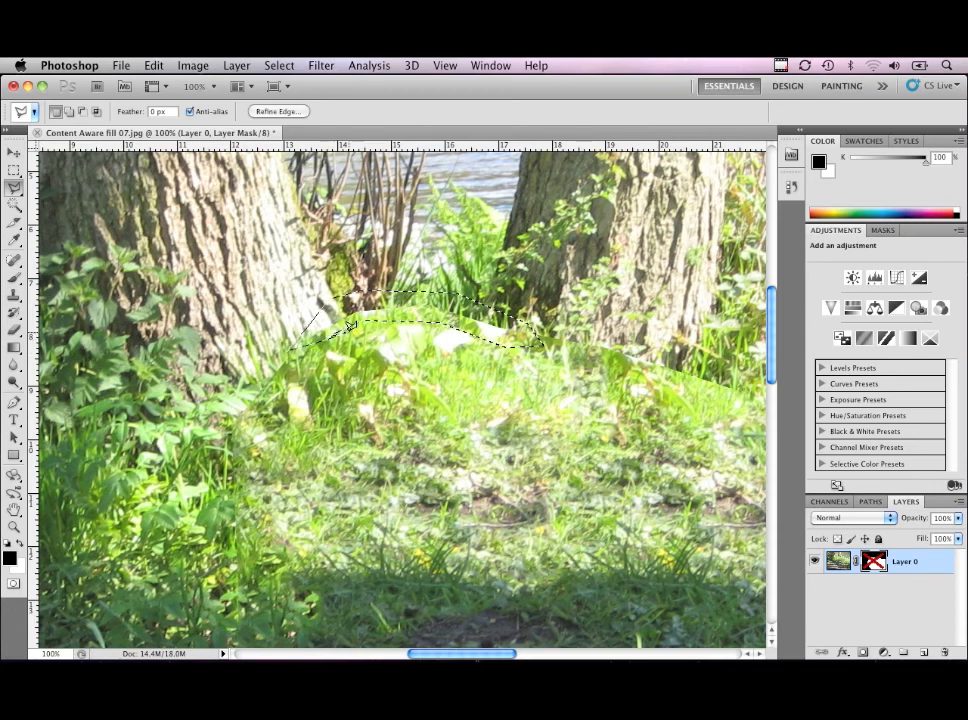
Step: Fill the selected seam on Layer 0's image, not its mask, with Content-Aware in Normal mode at 100% opacity, and deselect it
{"action": "key", "text": "shift+BackSpace"}
{"action": "key", "text": "Return"}
{"action": "left_click", "coordinate": [836, 562]}
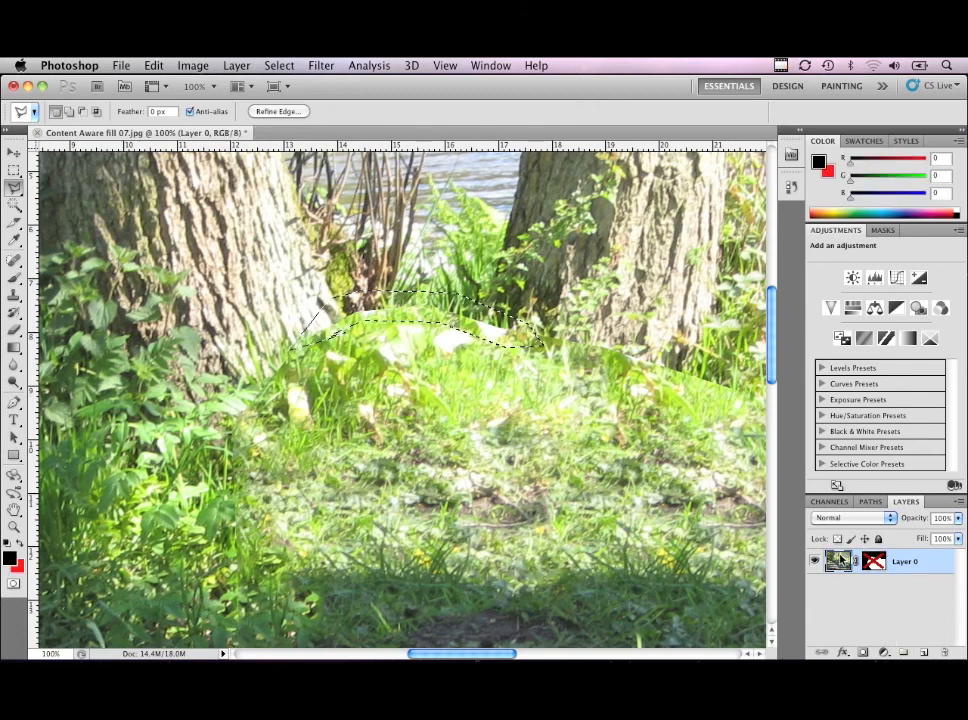
{"action": "key", "text": "shift+BackSpace"}
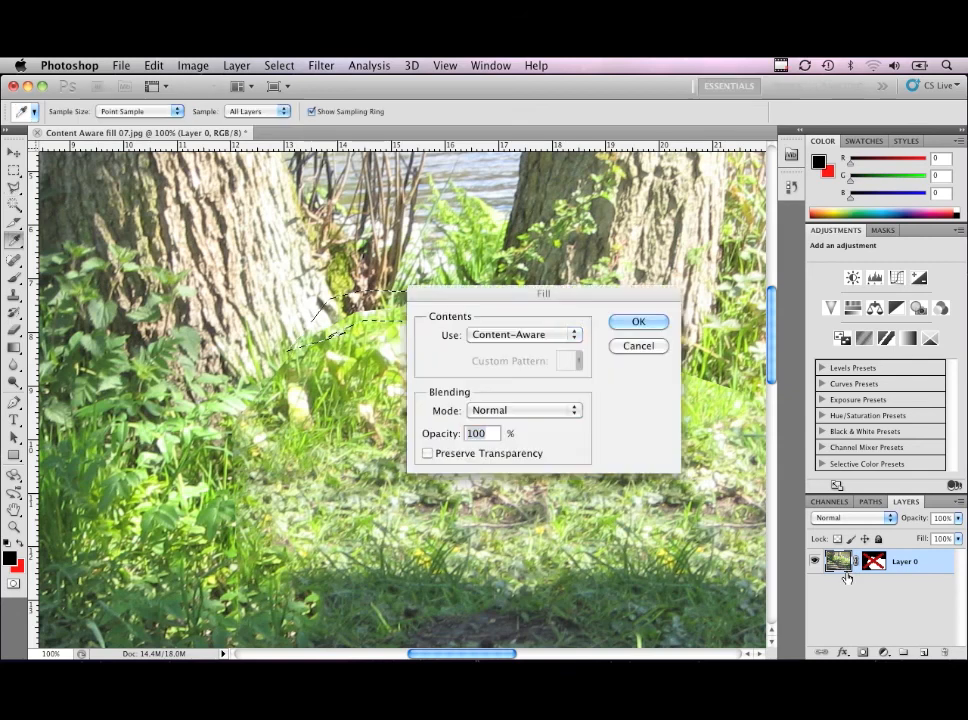
{"action": "left_click", "coordinate": [639, 321]}
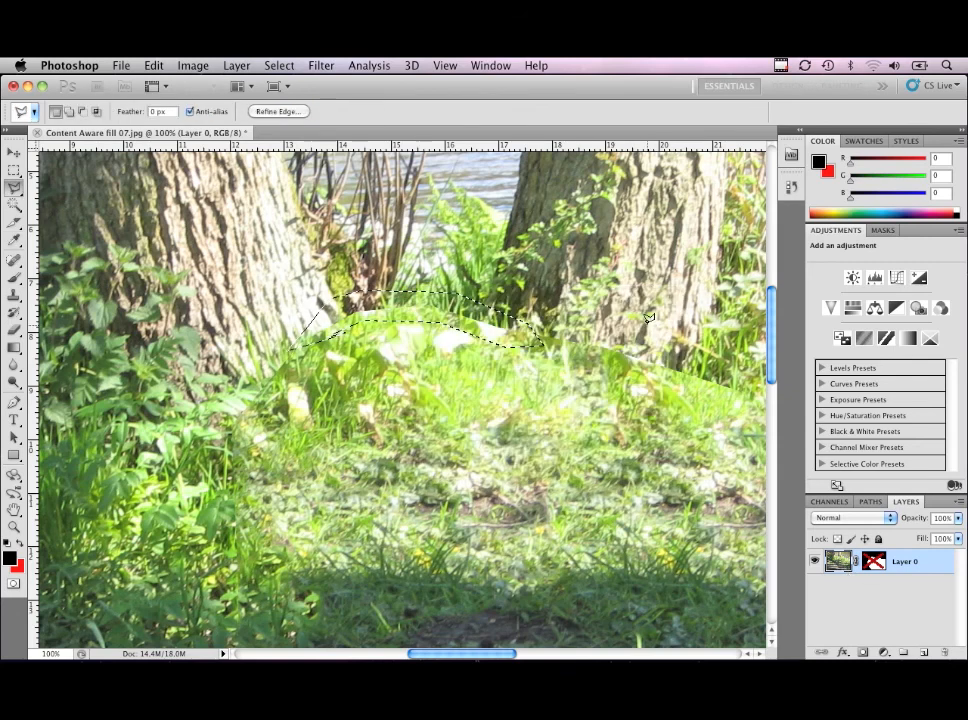
{"action": "key", "text": "super+d"}
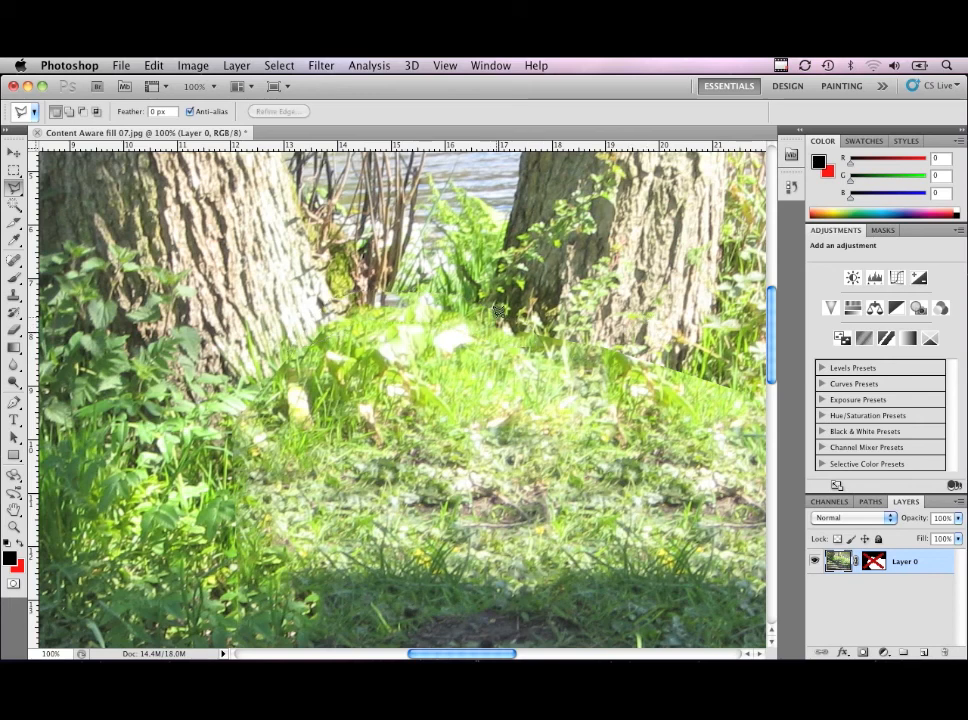
Step: Outline the hard grass edge along the base of the second tree trunk with the Polygonal Lasso
{"action": "left_click", "coordinate": [615, 332]}
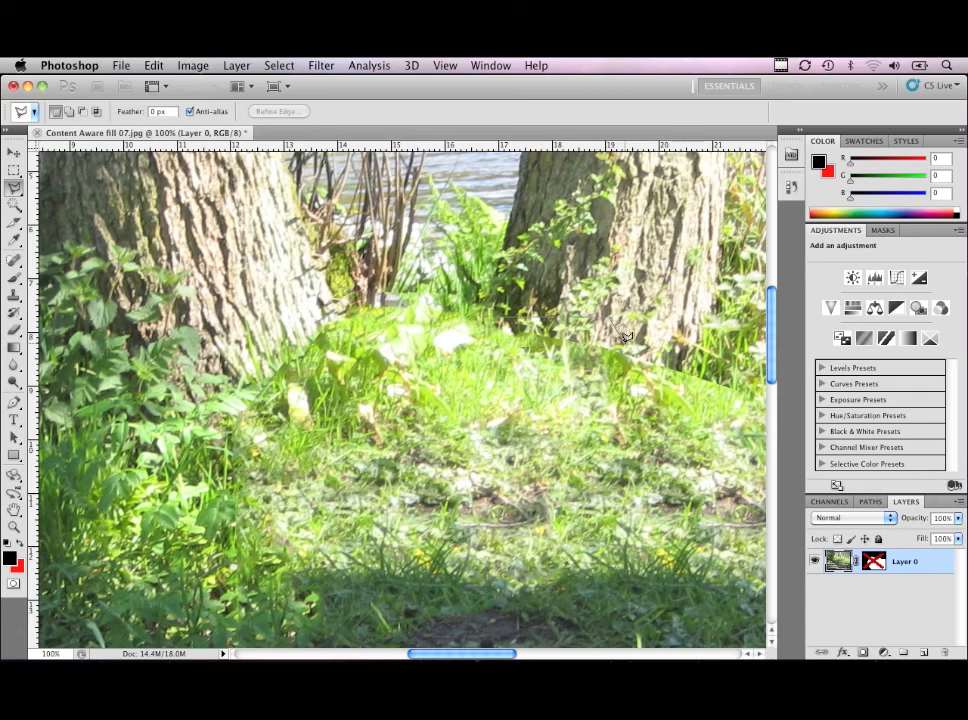
{"action": "left_click", "coordinate": [757, 384]}
{"action": "left_click", "coordinate": [739, 417]}
{"action": "left_click", "coordinate": [655, 402]}
{"action": "left_click", "coordinate": [583, 371]}
{"action": "left_click", "coordinate": [500, 356]}
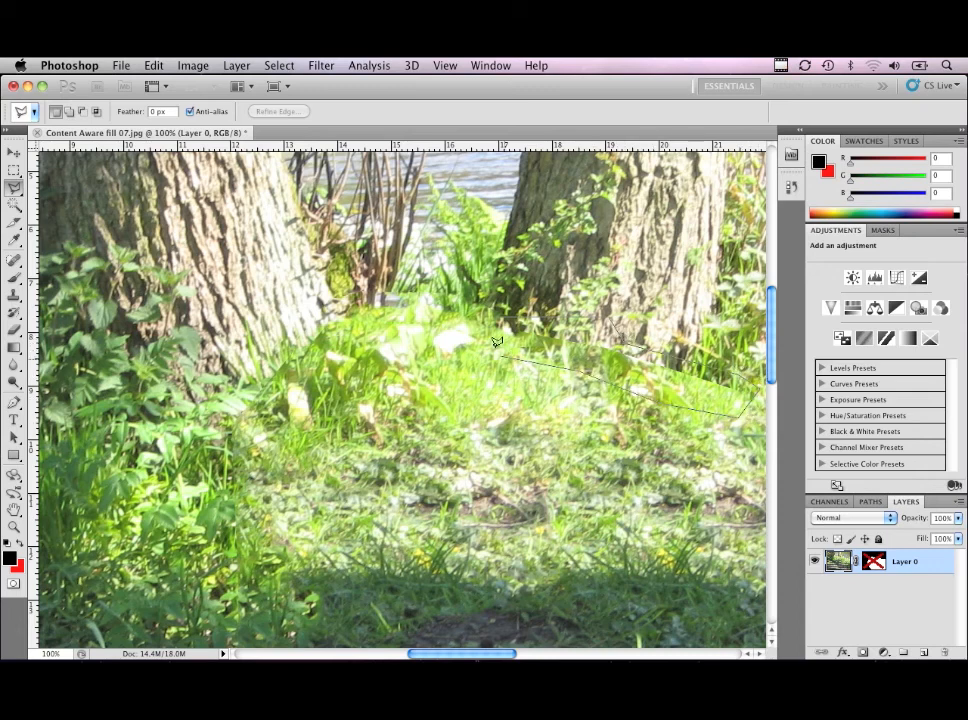
{"action": "left_click", "coordinate": [480, 318]}
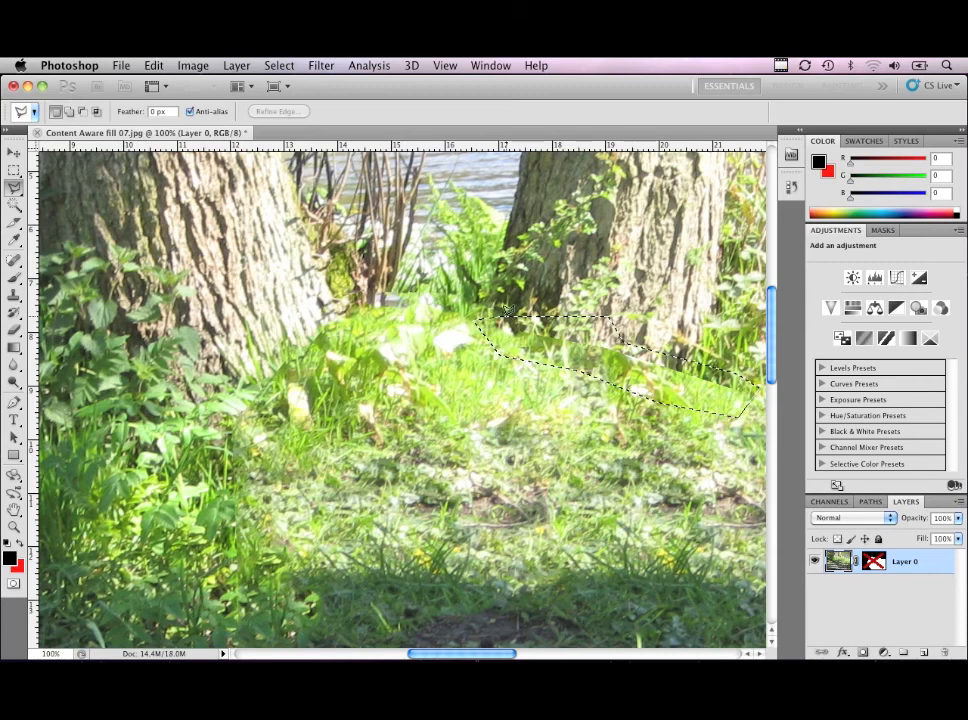
{"action": "left_click", "coordinate": [508, 311]}
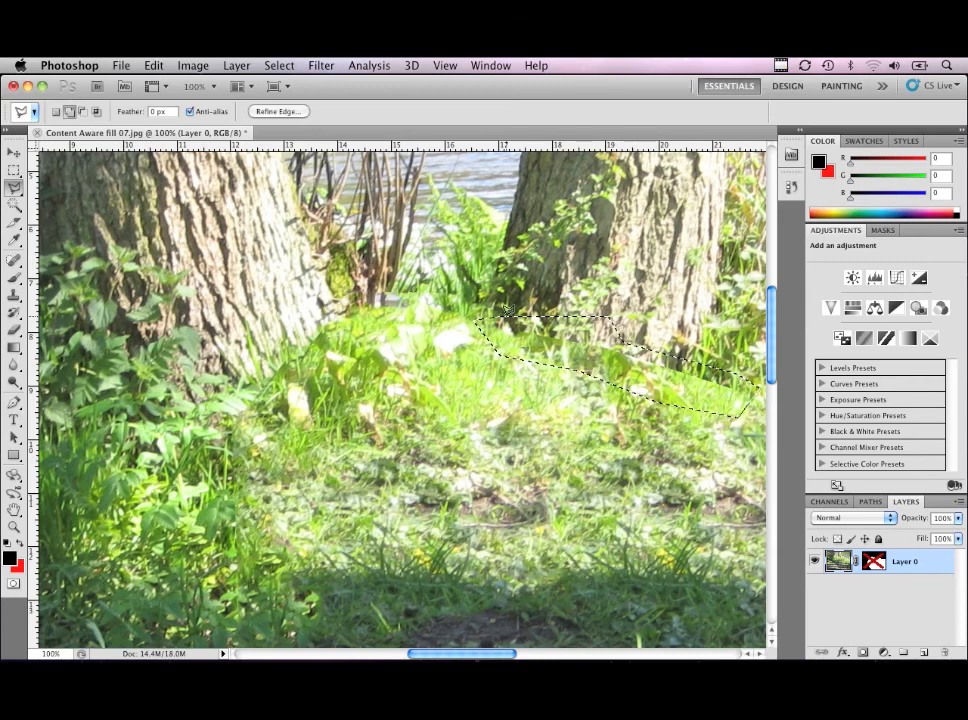
Step: Fill the selected edge at the trunk's base with Content-Aware in Normal mode at 100% opacity, and deselect it
{"action": "key", "text": "shift+BackSpace"}
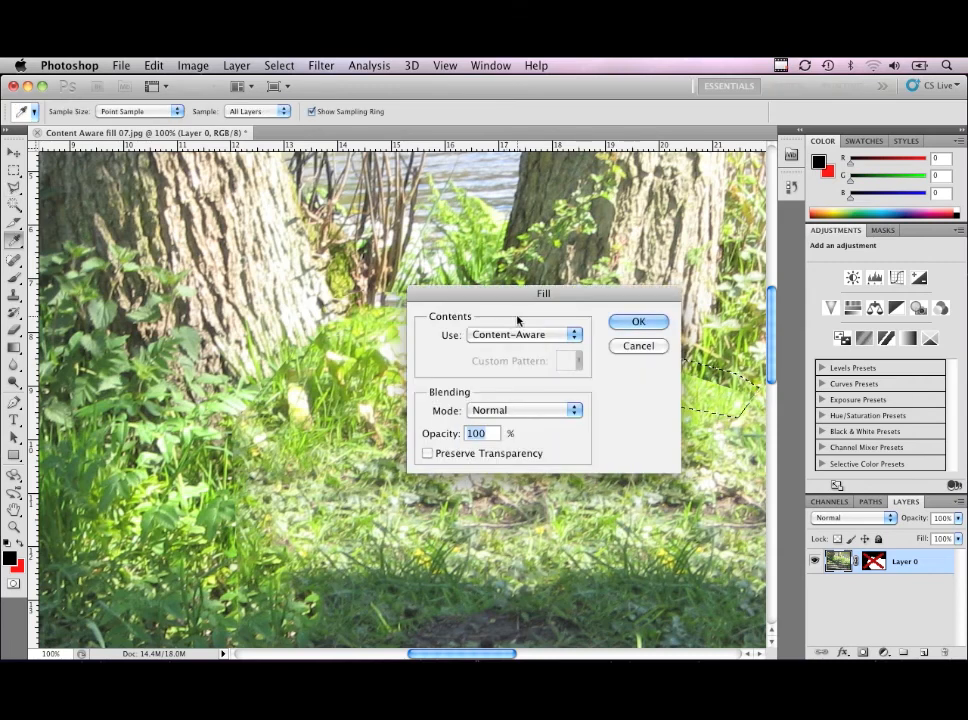
{"action": "left_click", "coordinate": [636, 321]}
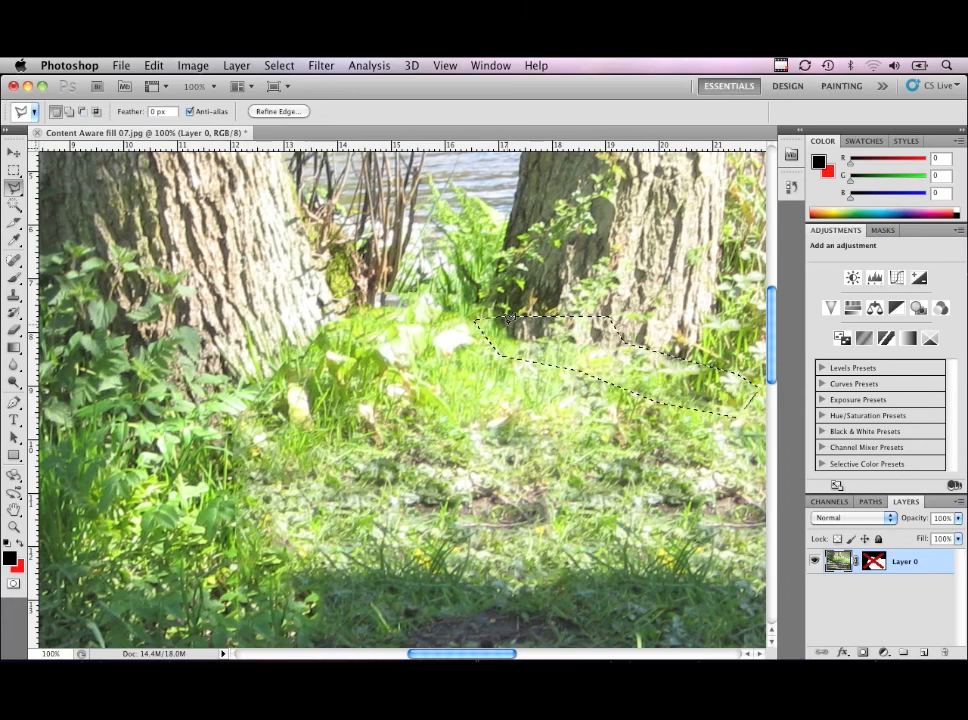
{"action": "key", "text": "super+d"}
Step: Outline the narrow shadowed strip on the dirt path, from the end of the fallen twig past the small leaves, with the Polygonal Lasso
{"action": "key", "text": "super+minus"}
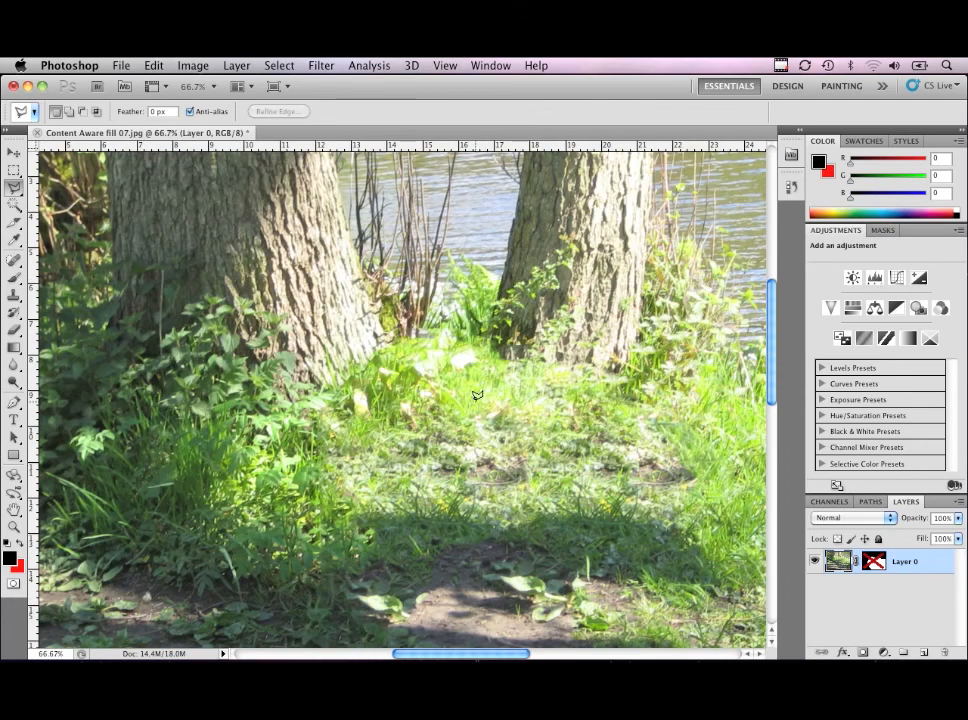
{"action": "left_click_drag", "start_coordinate": [497, 514], "coordinate": [475, 318]}
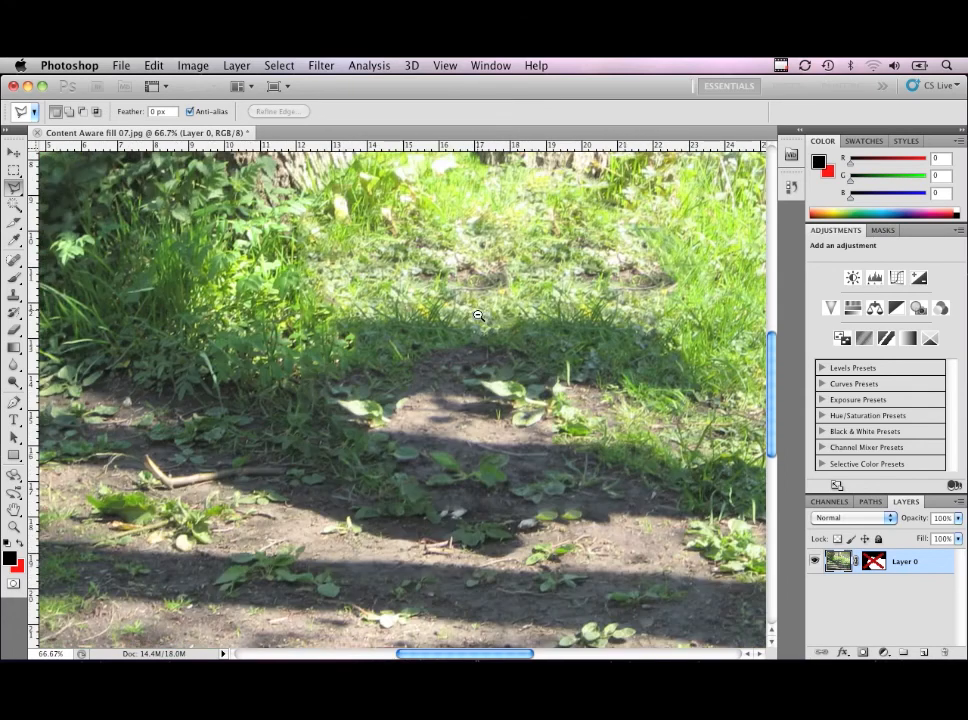
{"action": "key", "text": "super+minus"}
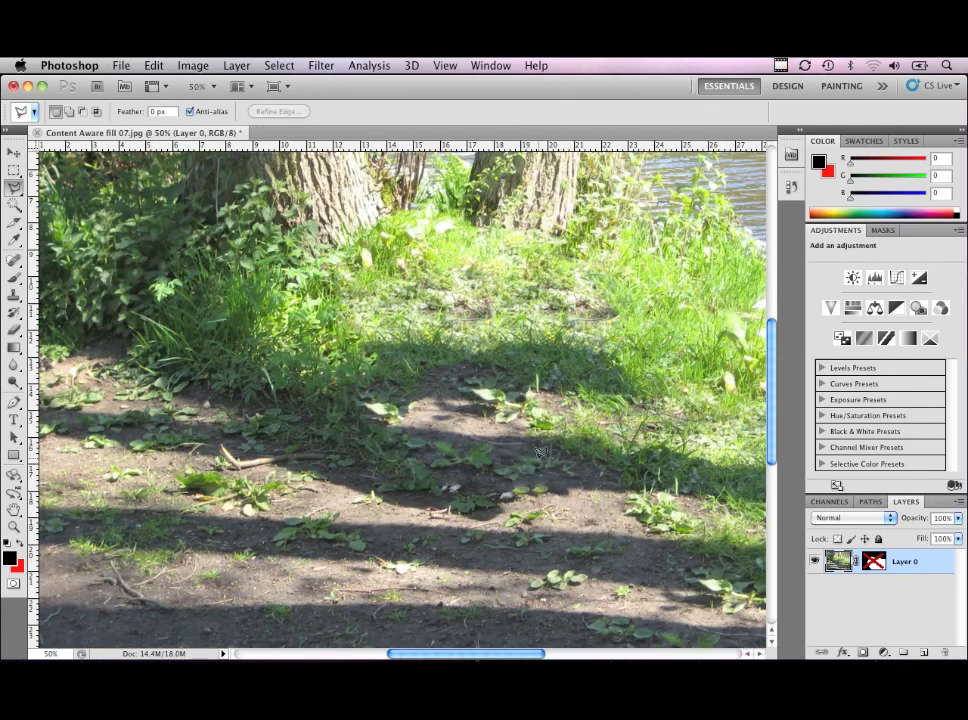
{"action": "left_click_drag", "start_coordinate": [528, 390], "coordinate": [503, 435]}
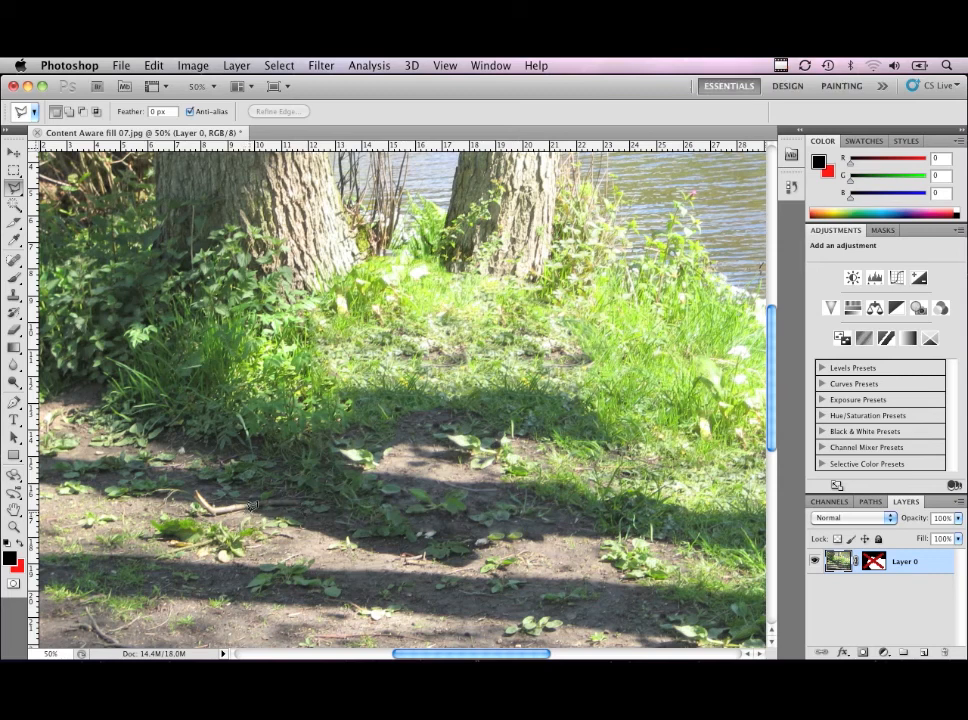
{"action": "left_click", "coordinate": [301, 510]}
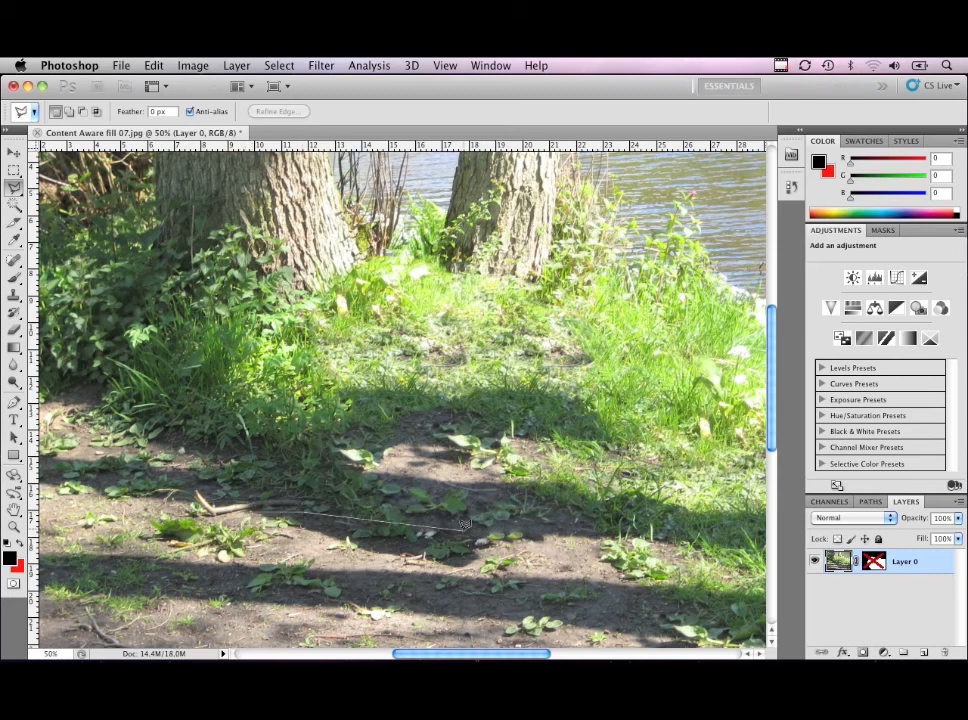
{"action": "left_click", "coordinate": [525, 537]}
{"action": "left_click", "coordinate": [512, 570]}
{"action": "left_click", "coordinate": [453, 570]}
{"action": "left_click", "coordinate": [255, 508]}
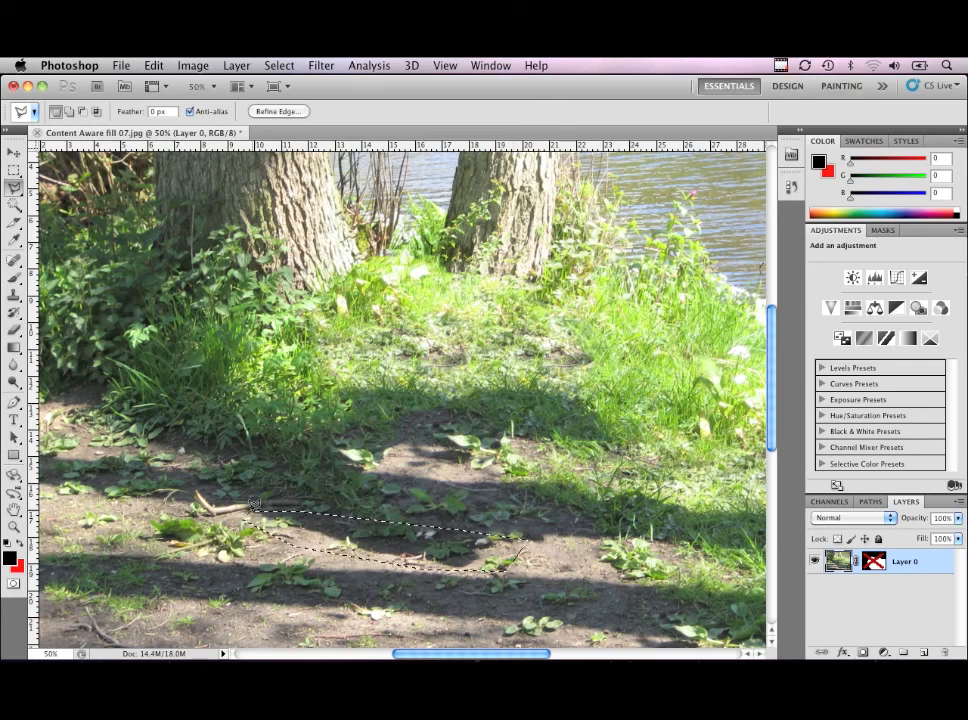
Step: Fill the selected shadow strip on the path with Content-Aware, deselect it and view the whole photo
{"action": "key", "text": "shift+BackSpace"}
{"action": "key", "text": "Return"}
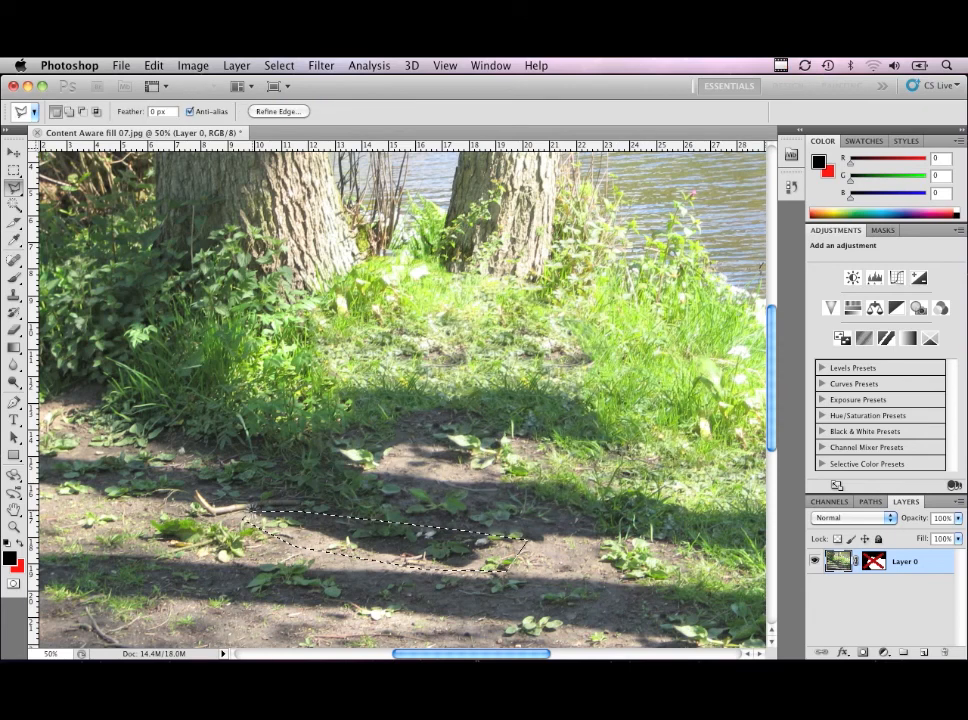
{"action": "key", "text": "super+d"}
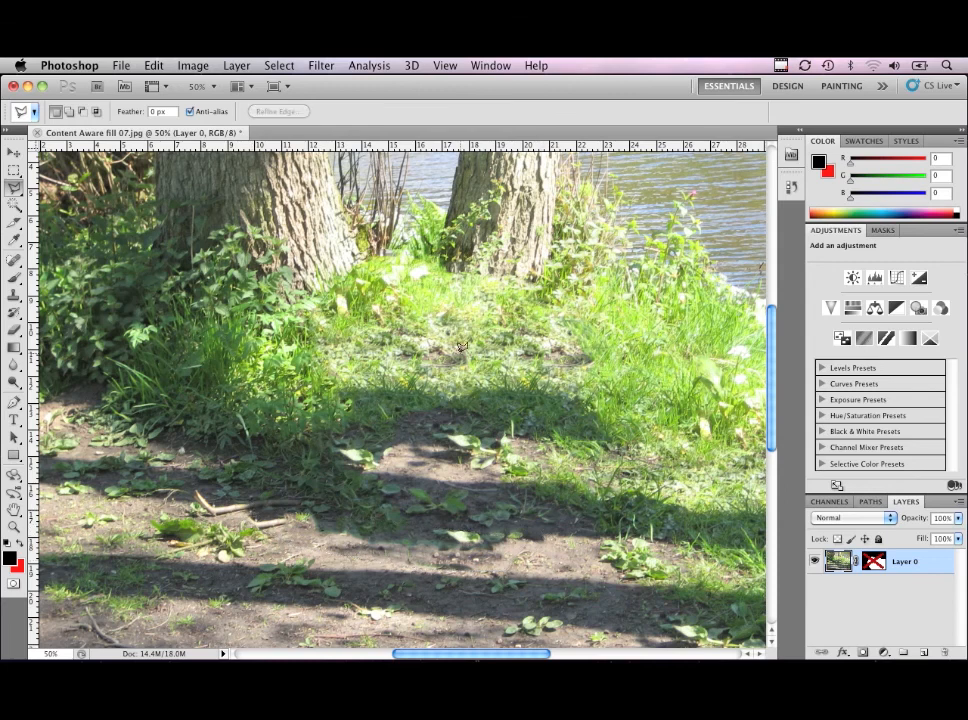
{"action": "key", "text": "super+minus"}
{"action": "key", "text": "super+minus"}
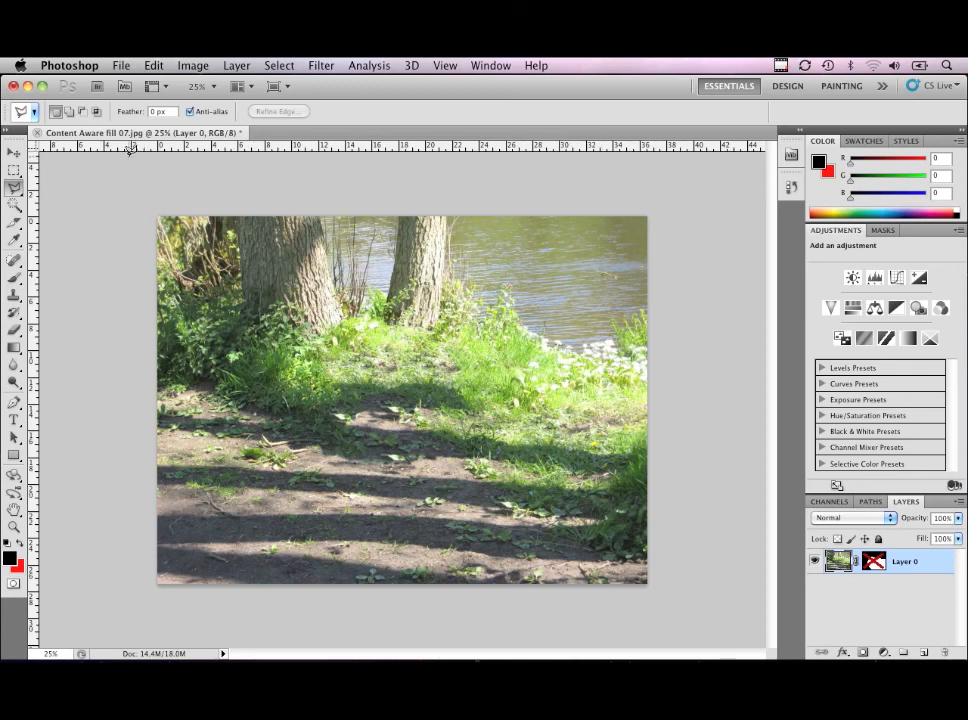
Step: Close the riverside photo without saving, and open Spot healing brush 01.jpg from the Spot healing brush folder in Content Aware presentation
{"action": "key", "text": "super+w"}
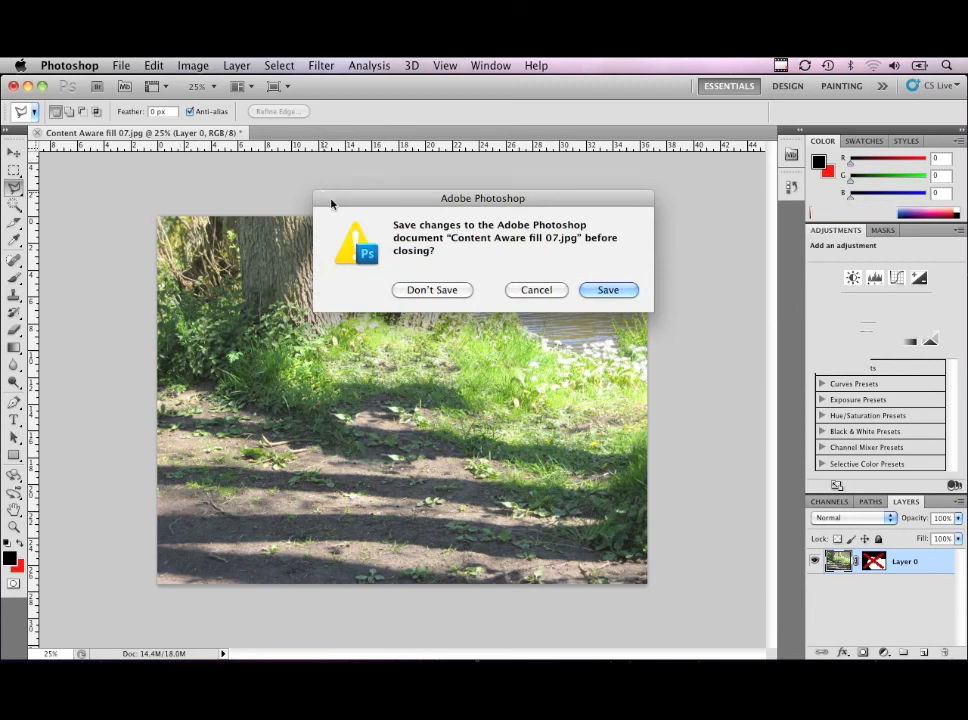
{"action": "left_click", "coordinate": [439, 290]}
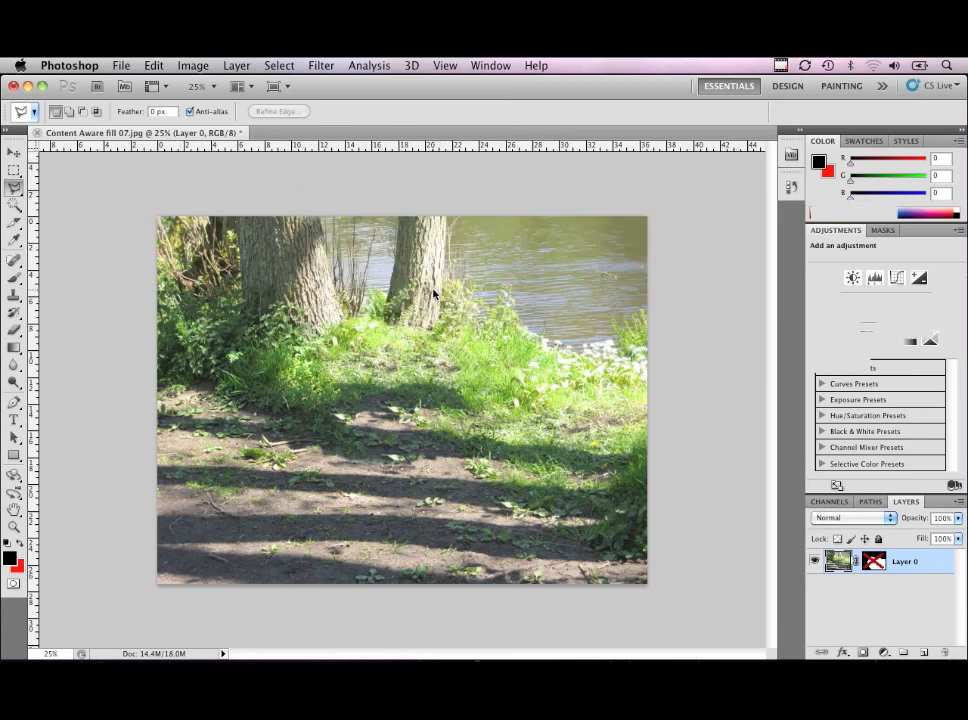
{"action": "key", "text": "super+o"}
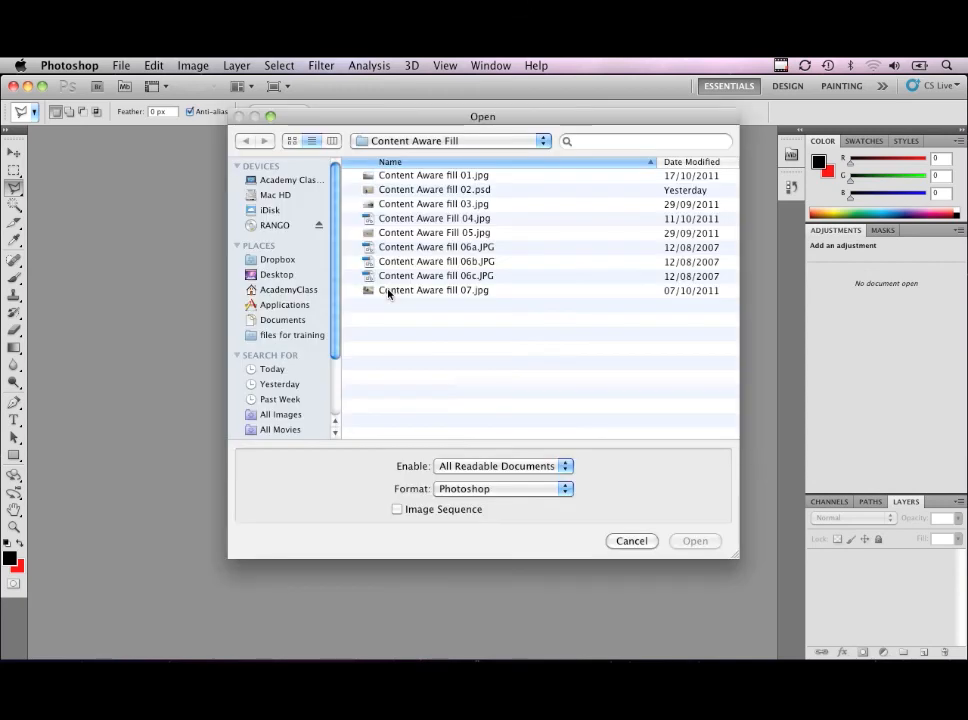
{"action": "left_click", "coordinate": [420, 141]}
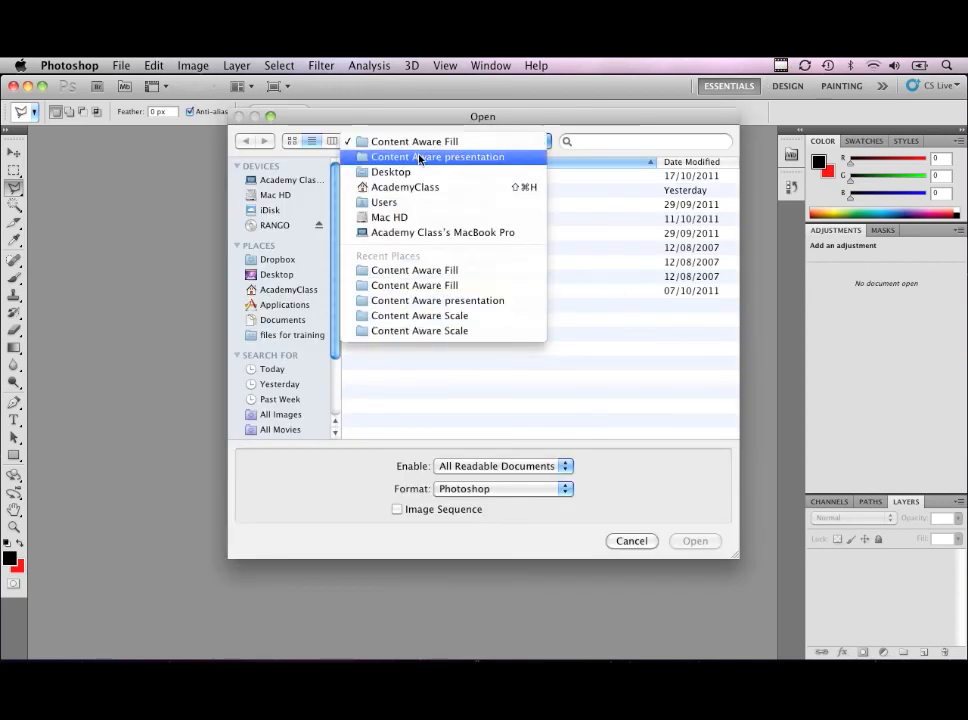
{"action": "left_click", "coordinate": [400, 158]}
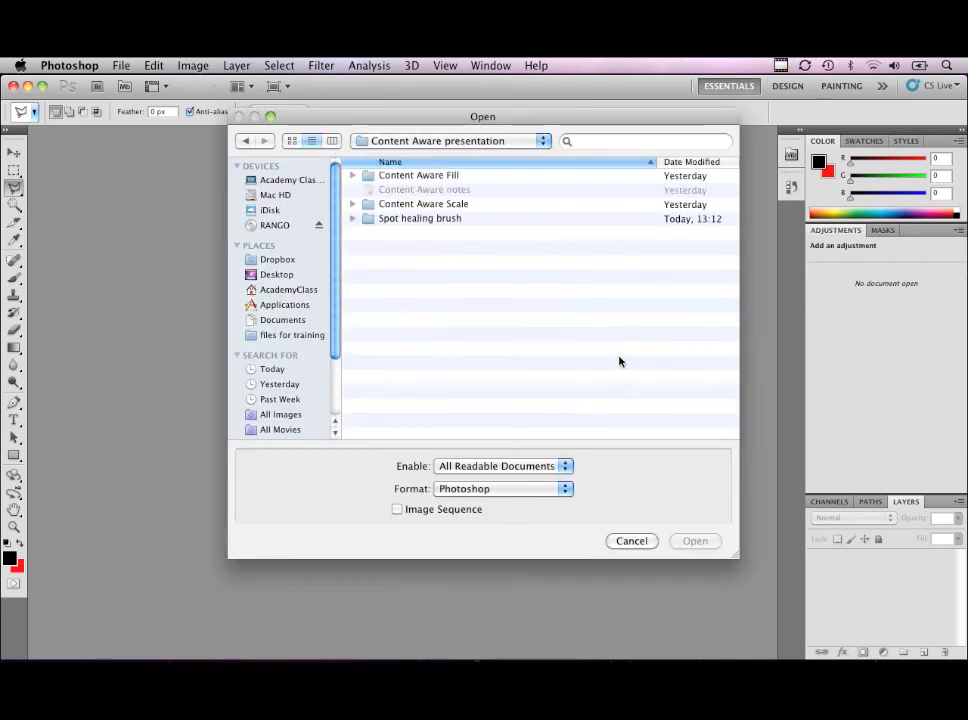
{"action": "double_click", "coordinate": [389, 220]}
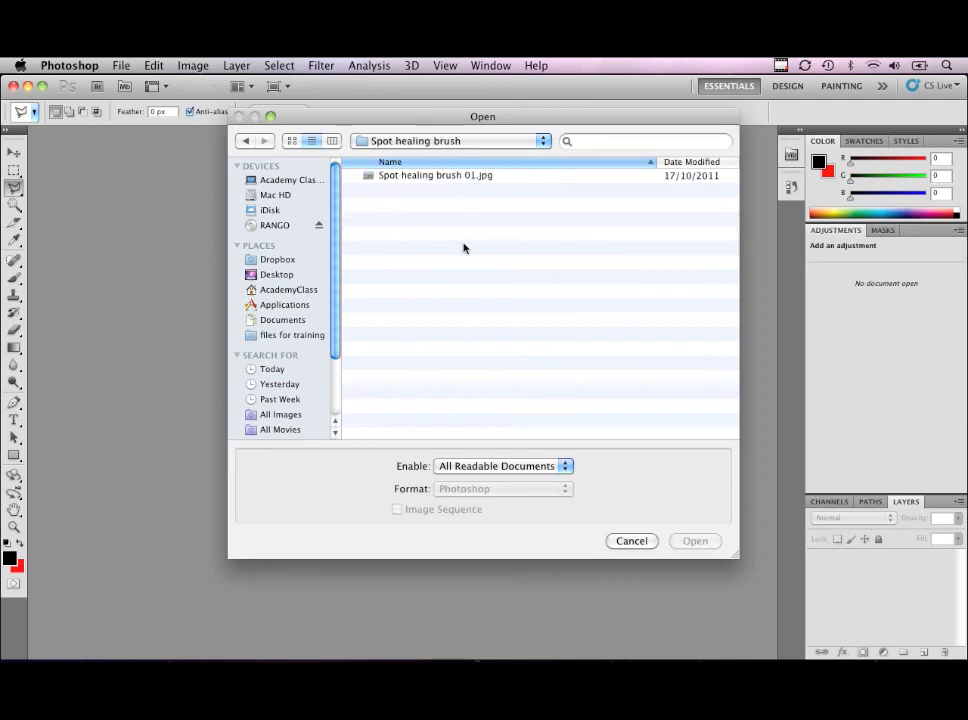
{"action": "left_click", "coordinate": [414, 178]}
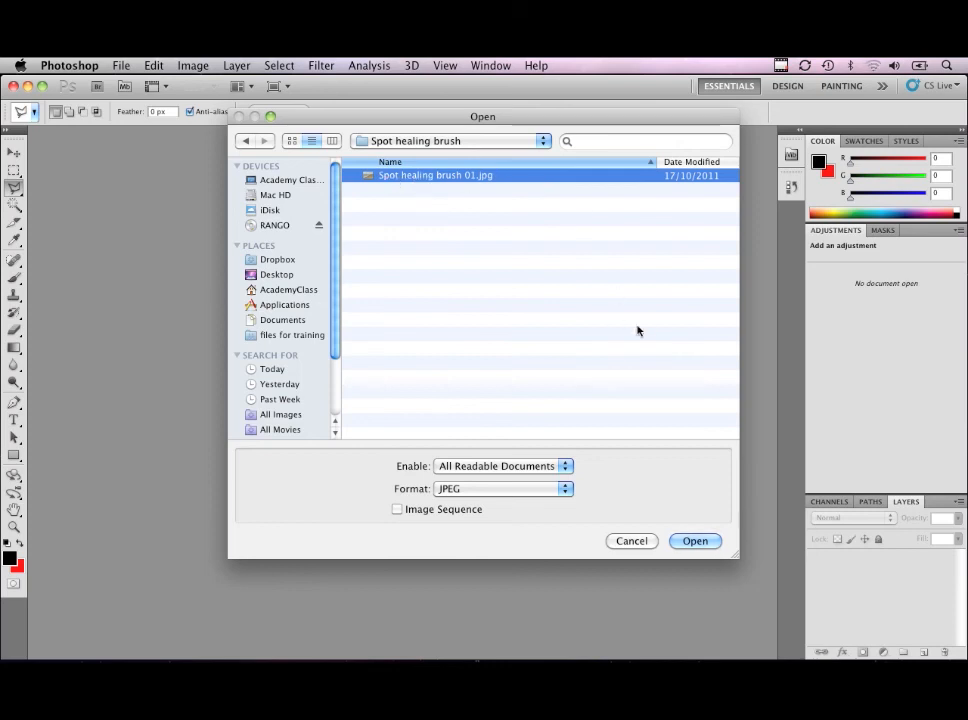
{"action": "left_click", "coordinate": [705, 543]}
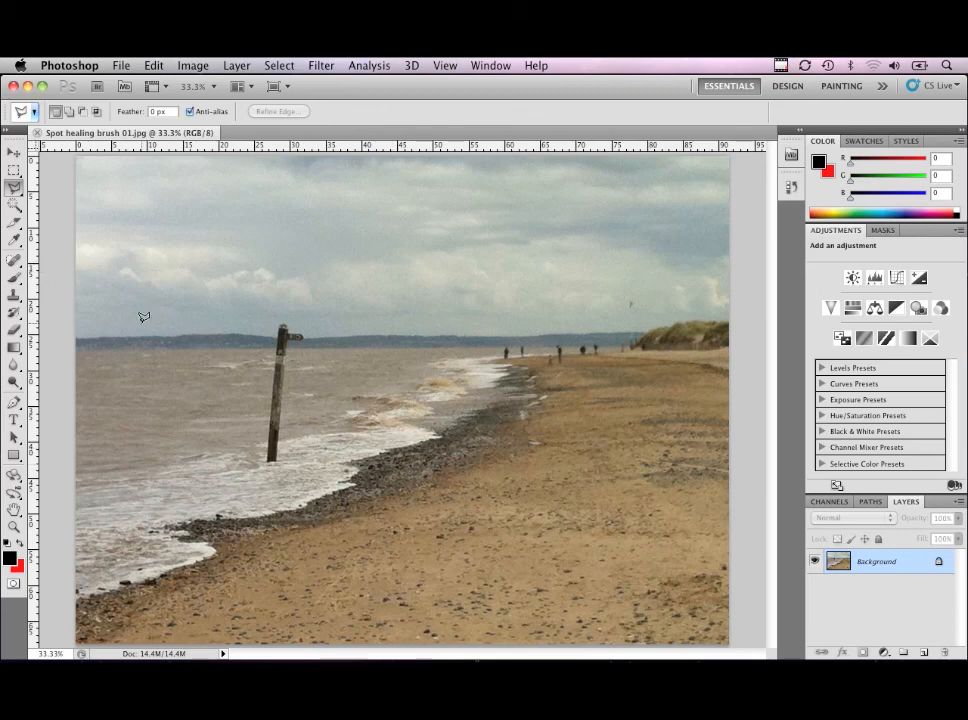
Step: Choose the Spot Healing Brush Tool in Content-Aware type and set its brush size to 80
{"action": "left_click_drag", "start_coordinate": [13, 259], "coordinate": [74, 263]}
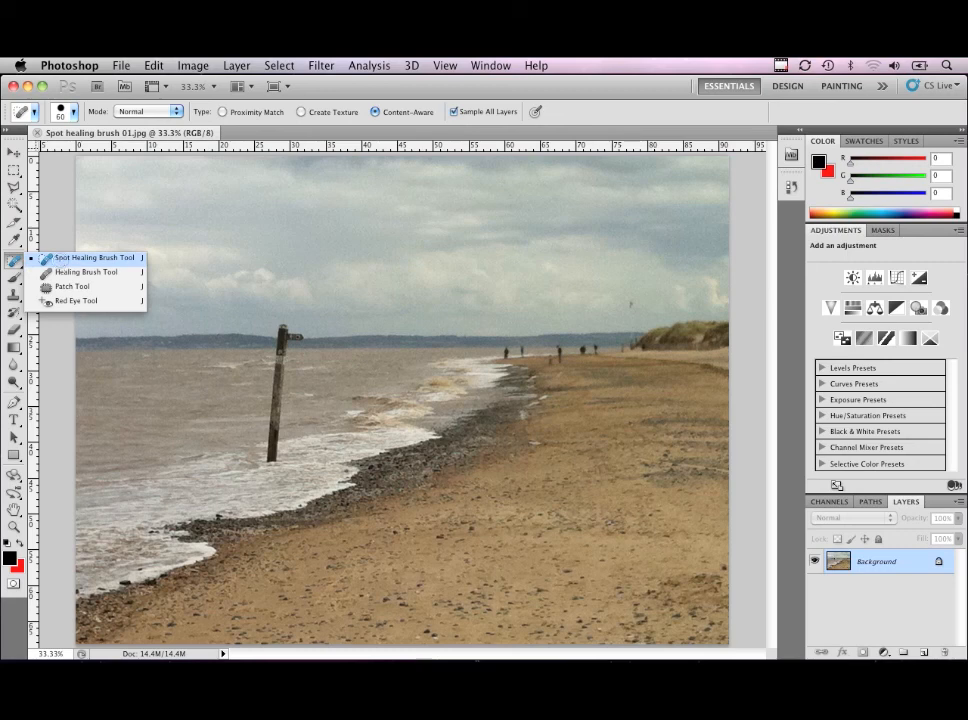
{"action": "left_click", "coordinate": [45, 259]}
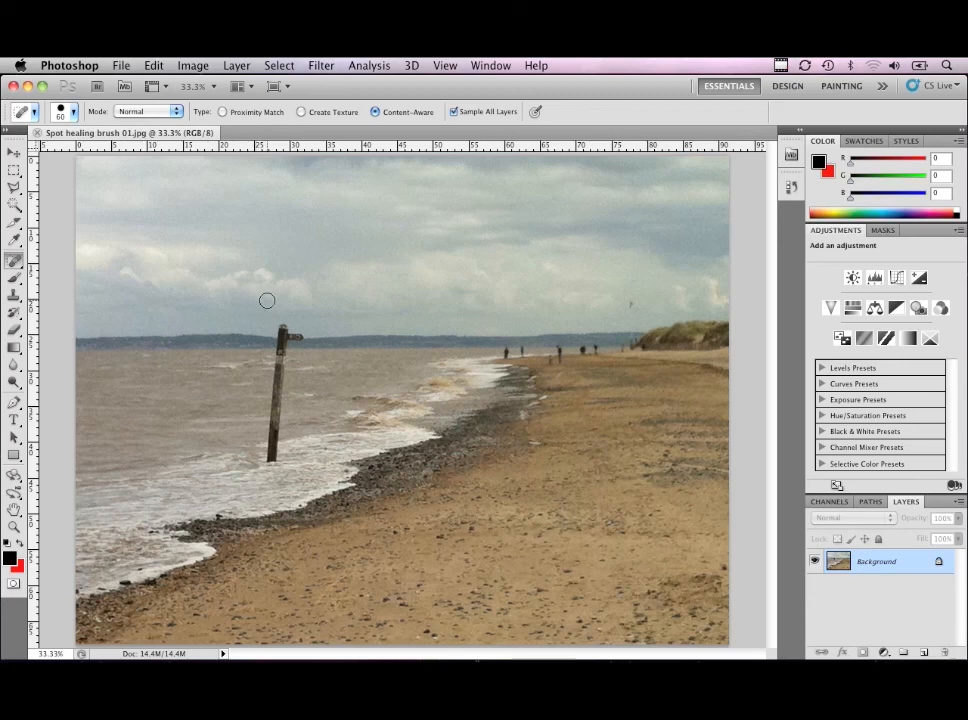
{"action": "key", "text": "bracketright"}
{"action": "key", "text": "bracketright"}
{"action": "key", "text": "bracketright"}
{"action": "key", "text": "bracketright"}
{"action": "key", "text": "bracketright"}
{"action": "key", "text": "bracketright"}
{"action": "key", "text": "bracketright"}
{"action": "key", "text": "bracketright"}
{"action": "key", "text": "bracketright"}
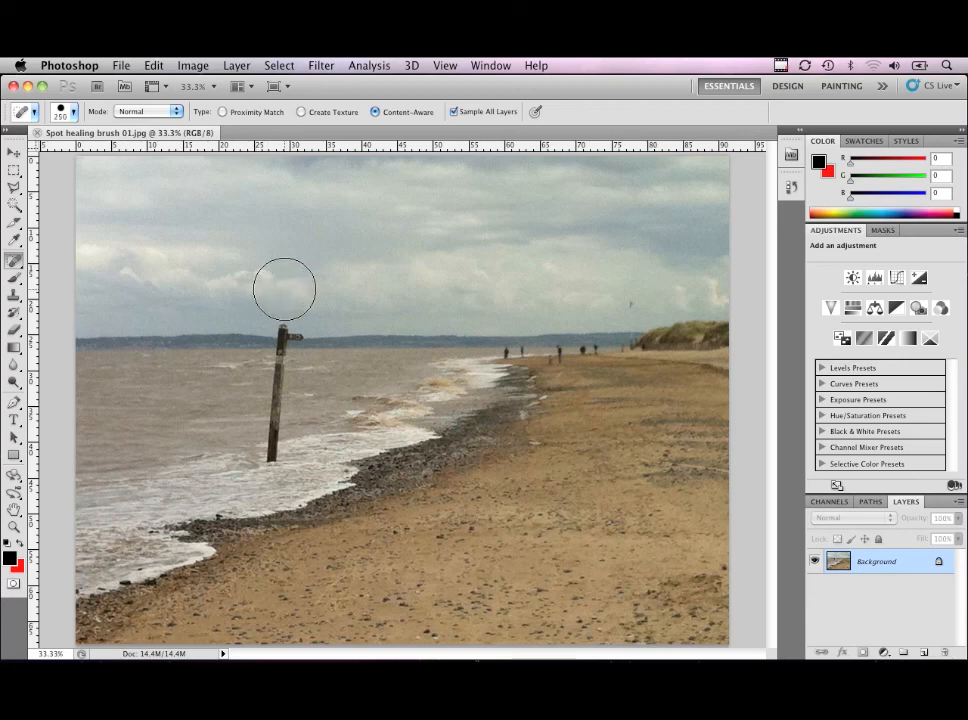
{"action": "key", "text": "bracketleft"}
{"action": "key", "text": "bracketleft"}
{"action": "key", "text": "bracketleft"}
{"action": "key", "text": "bracketleft"}
{"action": "key", "text": "bracketleft"}
Step: Paint over the wooden post with the Spot Healing Brush, from its base in the surf up to its top and side arm
{"action": "left_click", "coordinate": [270, 459]}
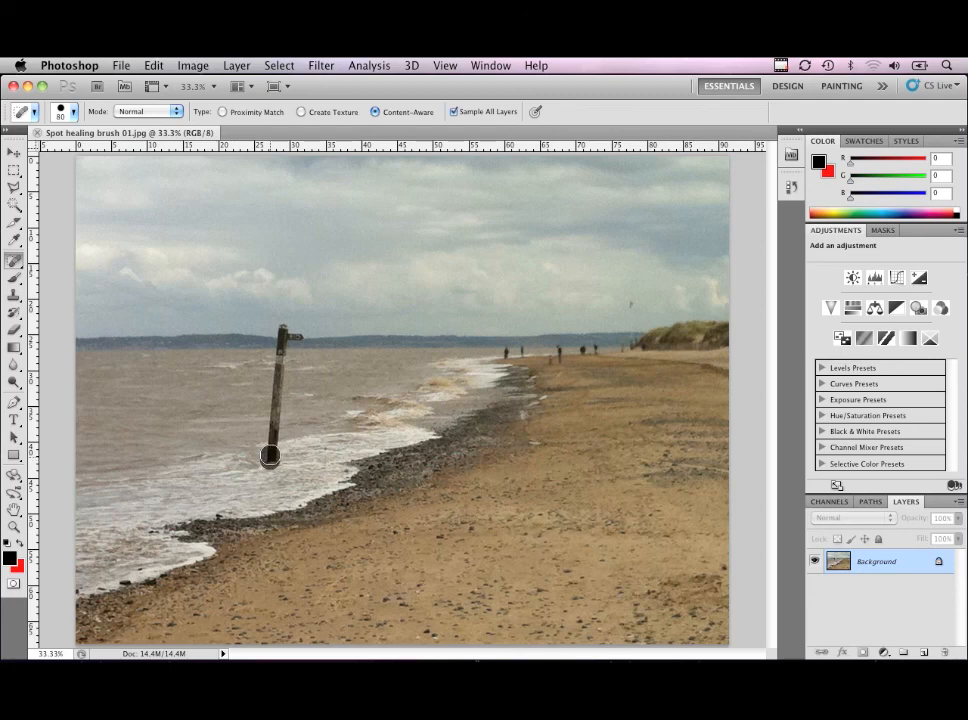
{"action": "left_click_drag", "start_coordinate": [270, 450], "coordinate": [277, 380]}
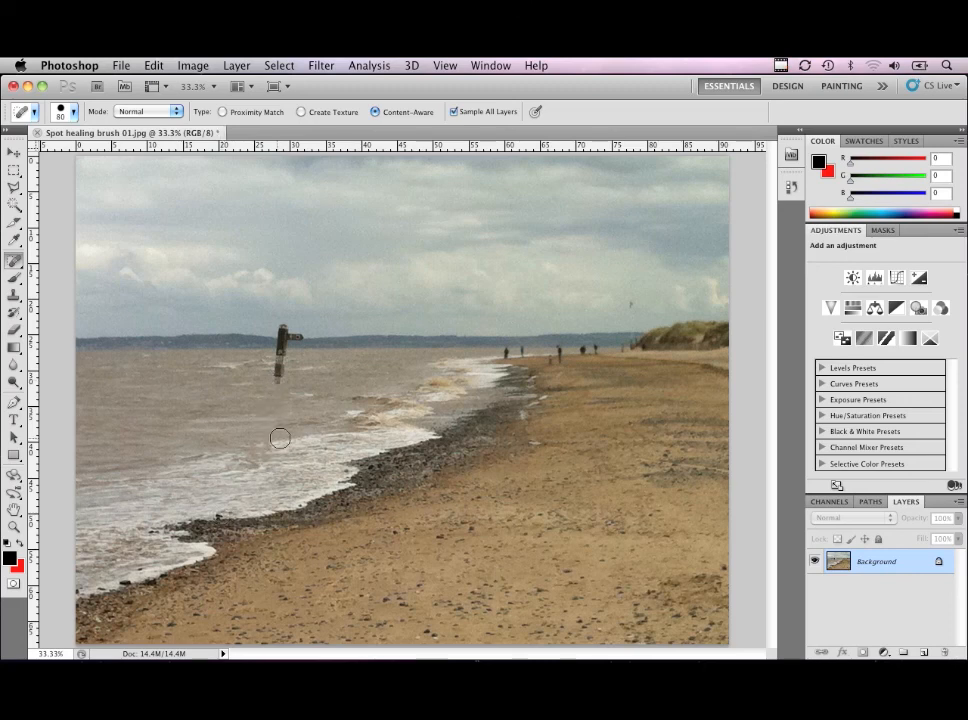
{"action": "key", "text": "super+plus"}
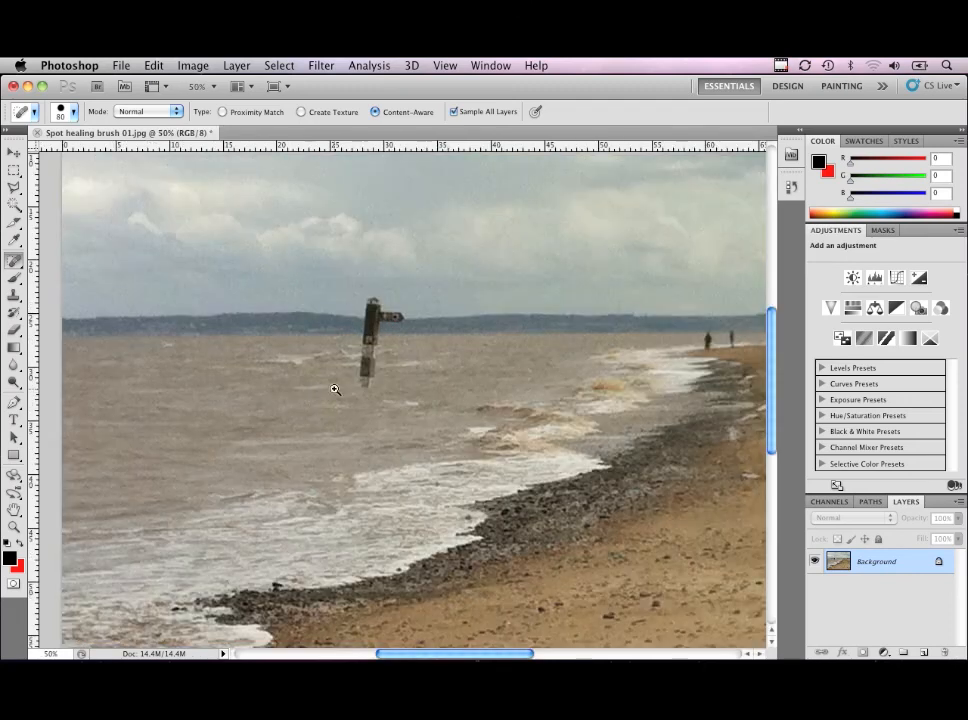
{"action": "key", "text": "super+plus"}
{"action": "left_click_drag", "start_coordinate": [385, 272], "coordinate": [379, 381]}
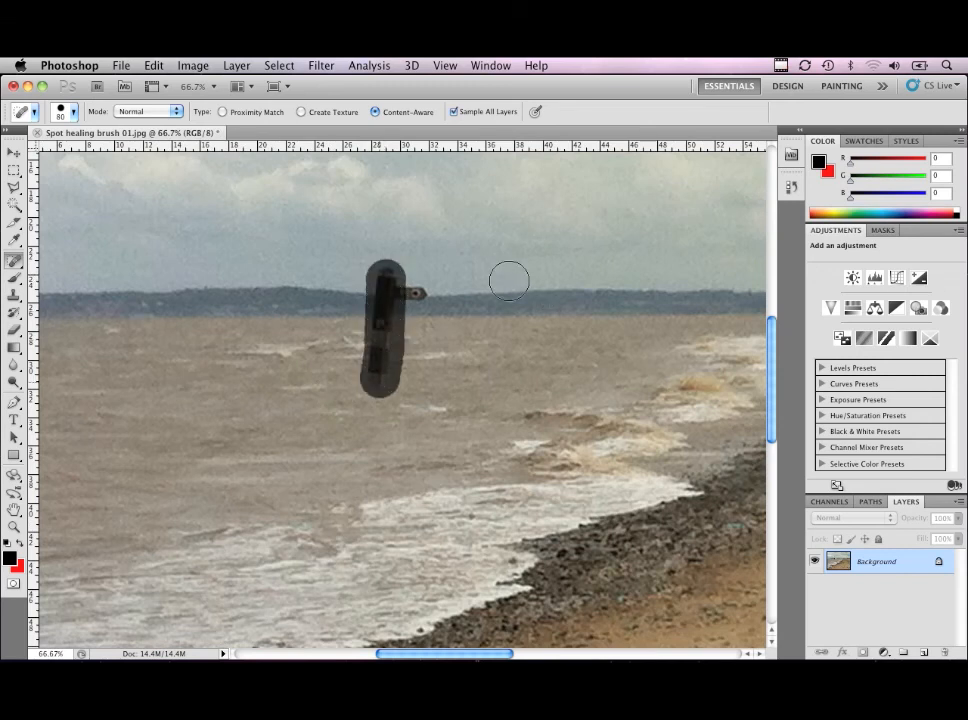
{"action": "left_click_drag", "start_coordinate": [411, 294], "coordinate": [394, 294]}
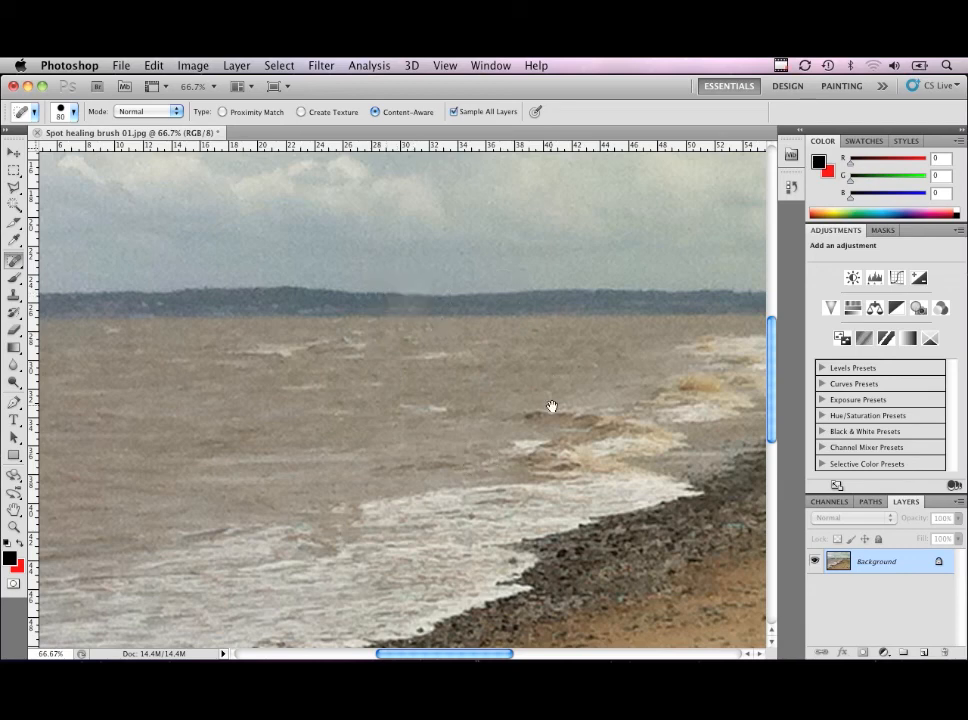
Step: Reduce the healing brush size to 35 and heal away the two distant figures at the waterline
{"action": "key", "text": "super+minus"}
{"action": "left_click_drag", "start_coordinate": [627, 387], "coordinate": [391, 385]}
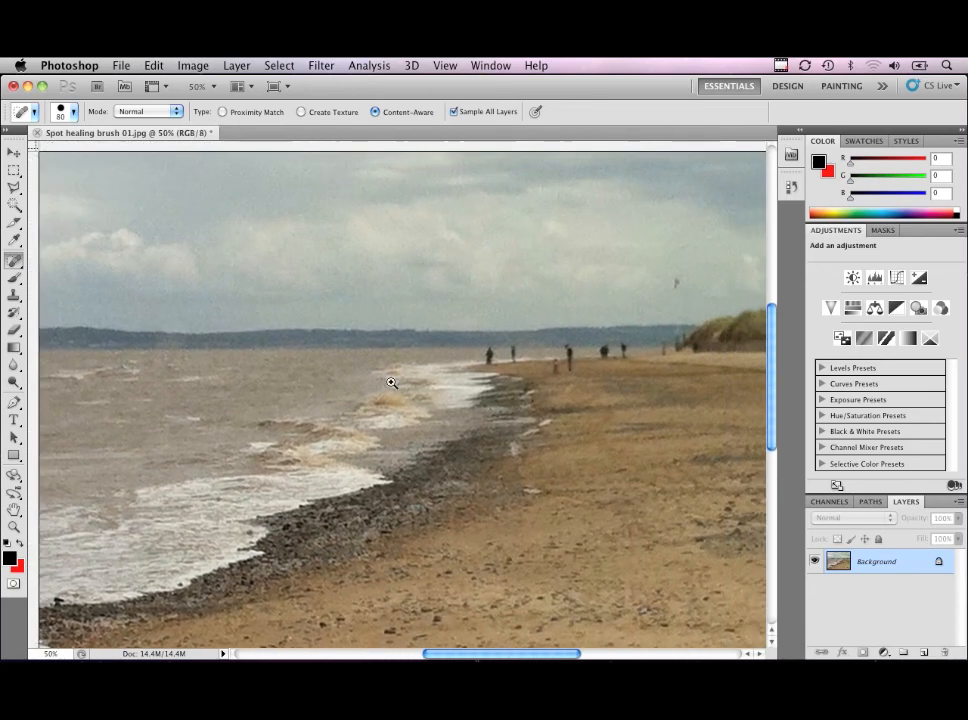
{"action": "key", "text": "super+plus"}
{"action": "key", "text": "super+plus"}
{"action": "key", "text": "bracketleft"}
{"action": "key", "text": "bracketleft"}
{"action": "key", "text": "bracketleft"}
{"action": "key", "text": "bracketleft"}
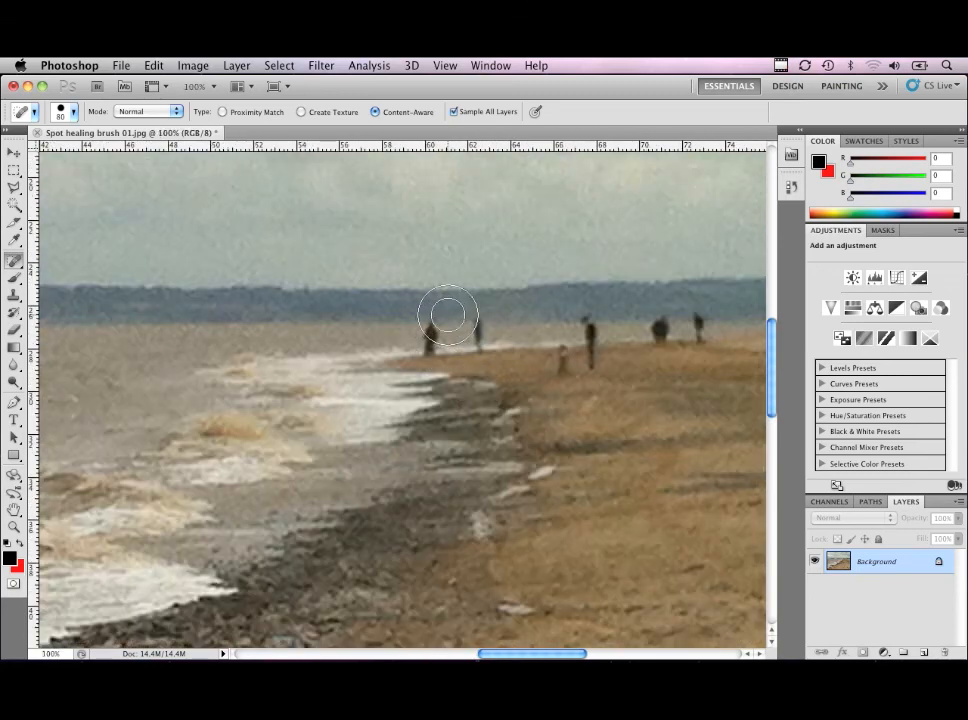
{"action": "mouse_move", "coordinate": [430, 320]}
{"action": "left_mouse_down"}
{"action": "mouse_move", "coordinate": [430, 348]}
{"action": "mouse_move", "coordinate": [459, 324]}
{"action": "left_mouse_up"}
{"action": "key", "text": "bracketleft"}
{"action": "left_click", "coordinate": [439, 329]}
{"action": "left_click_drag", "start_coordinate": [477, 322], "coordinate": [477, 340]}
Step: Heal away the remaining distant figures standing on the sand between the waterline and the dune
{"action": "left_click", "coordinate": [557, 359]}
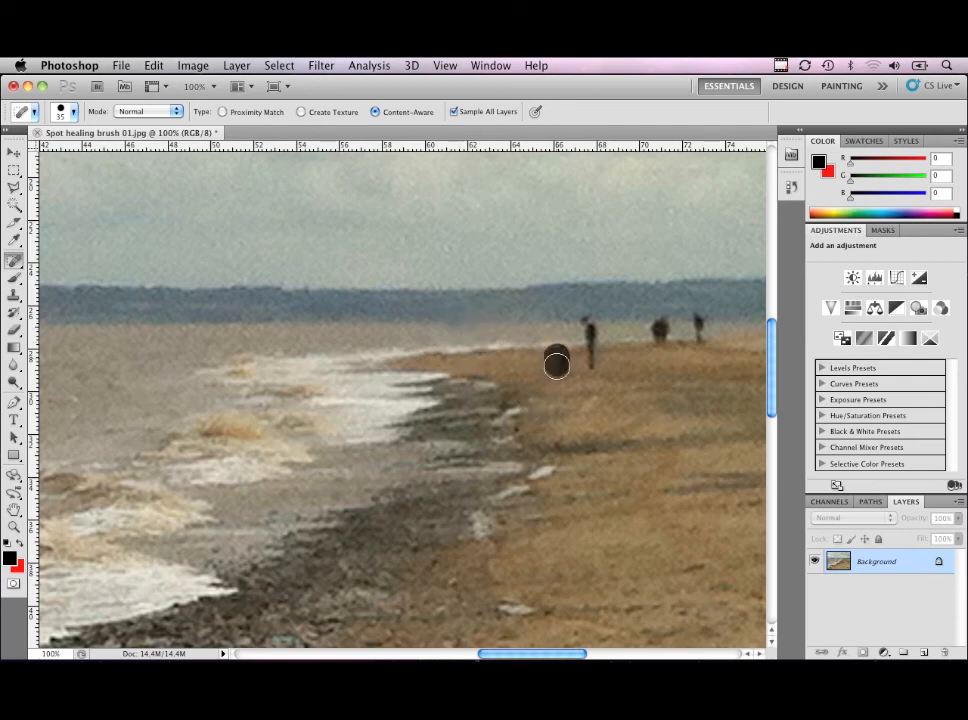
{"action": "left_click_drag", "start_coordinate": [588, 325], "coordinate": [590, 358]}
{"action": "left_click", "coordinate": [555, 346]}
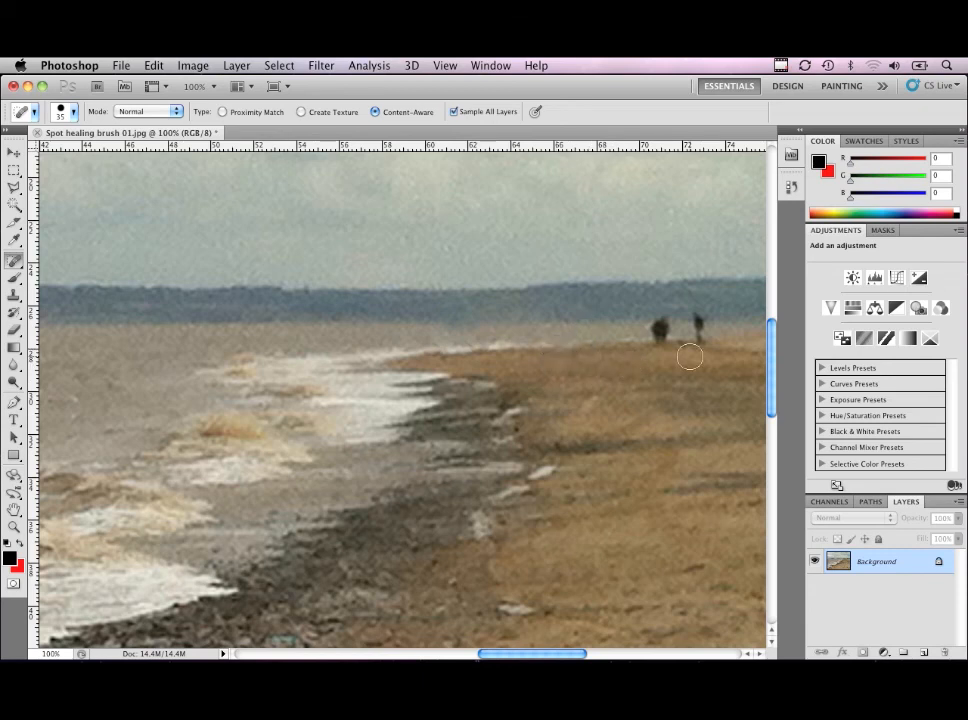
{"action": "mouse_move", "coordinate": [652, 322]}
{"action": "left_mouse_down"}
{"action": "mouse_move", "coordinate": [660, 336]}
{"action": "mouse_move", "coordinate": [690, 330]}
{"action": "left_mouse_up"}
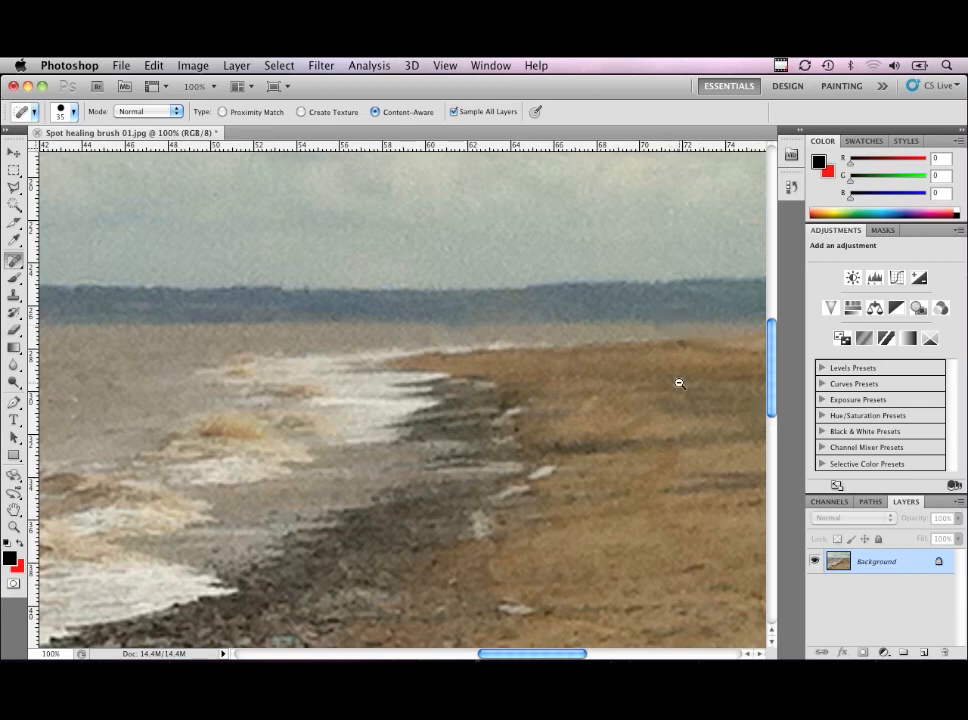
Step: Heal away the small dark mark in the sky above the near end of the grassy dune
{"action": "left_click", "coordinate": [658, 357], "text": "alt"}
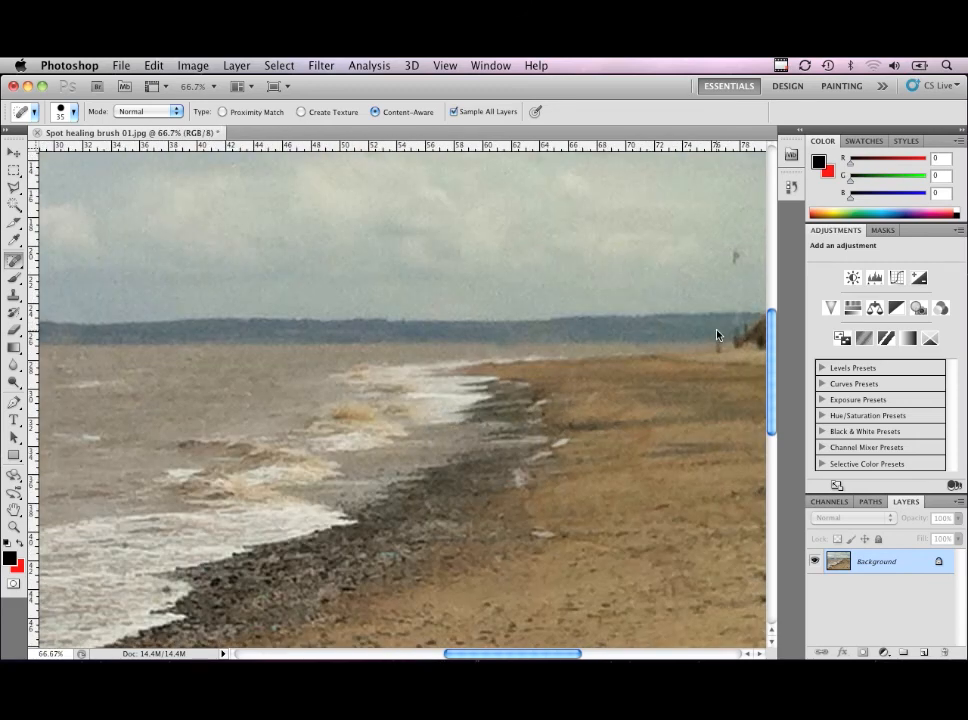
{"action": "left_click_drag", "start_coordinate": [564, 657], "coordinate": [627, 654]}
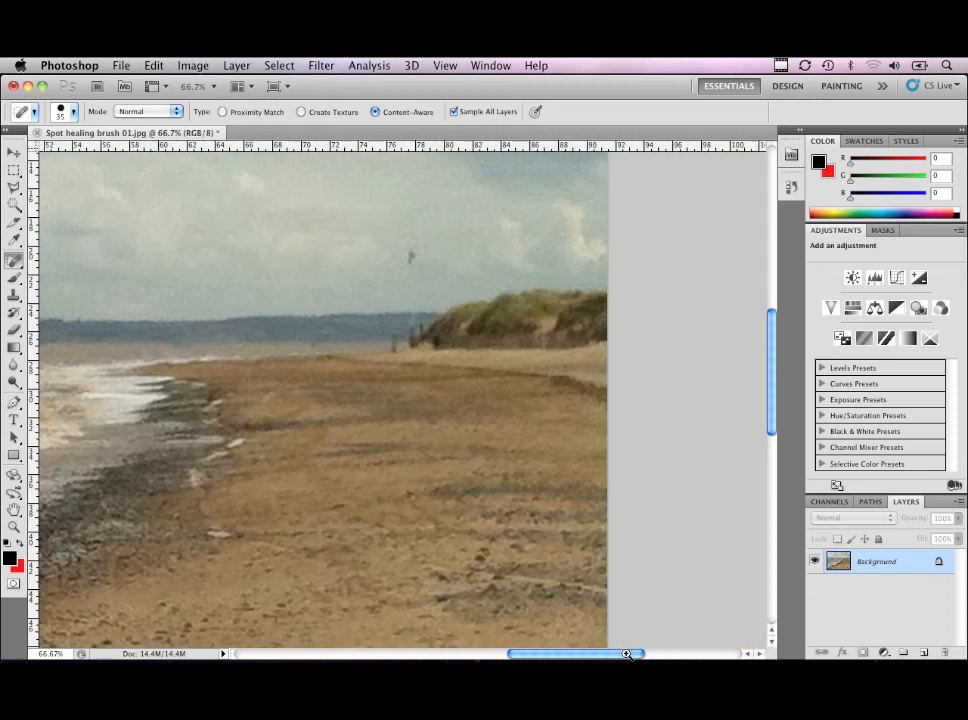
{"action": "left_click", "coordinate": [516, 340], "text": "super"}
{"action": "left_click", "coordinate": [428, 288], "text": "super"}
{"action": "left_click_drag", "start_coordinate": [404, 274], "coordinate": [534, 400]}
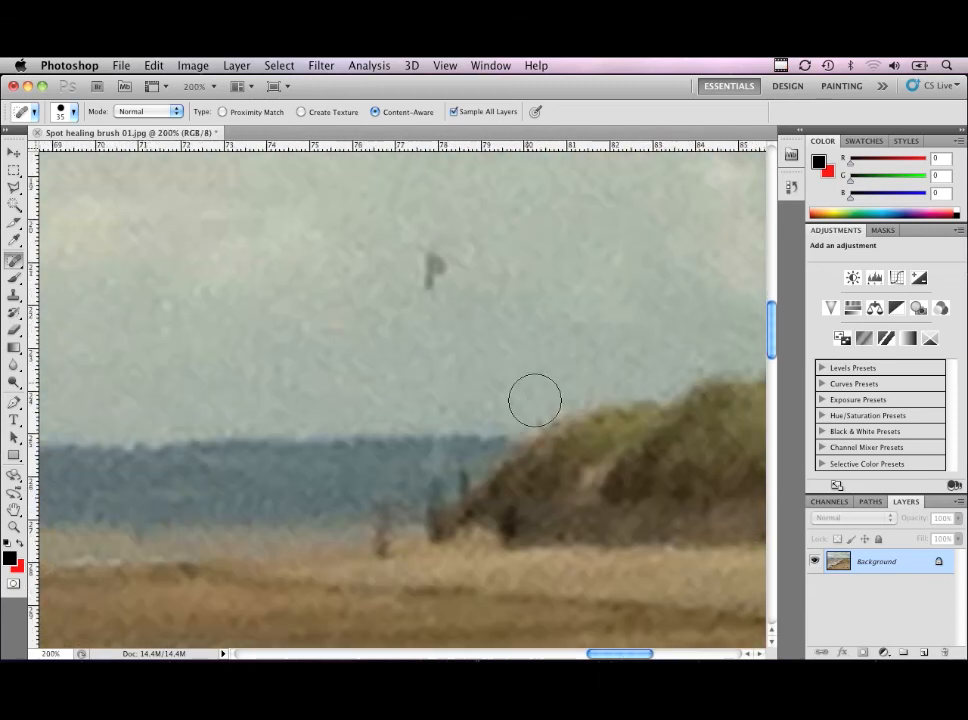
{"action": "left_click_drag", "start_coordinate": [434, 258], "coordinate": [442, 295]}
Step: Heal away the small dark uprights on the shoreline beside the grassy dune, and view the whole photo
{"action": "left_click_drag", "start_coordinate": [443, 471], "coordinate": [458, 486]}
{"action": "left_click", "coordinate": [380, 537]}
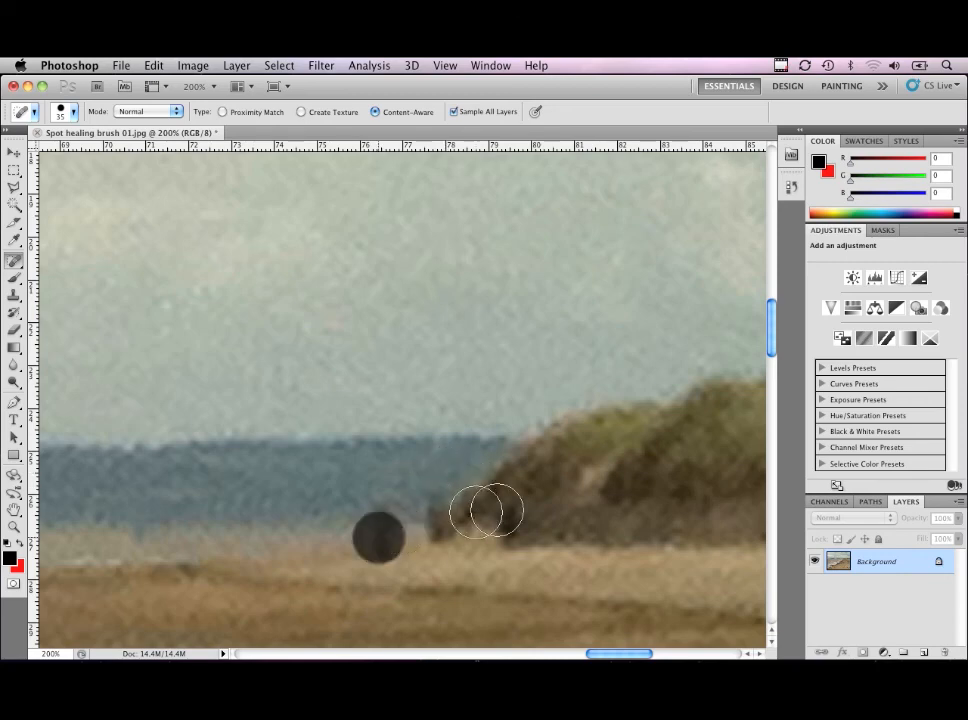
{"action": "left_click", "coordinate": [459, 427], "text": "alt"}
{"action": "left_click", "coordinate": [459, 427], "text": "alt"}
{"action": "left_click", "coordinate": [459, 427], "text": "alt"}
{"action": "left_click", "coordinate": [459, 427], "text": "alt"}
{"action": "left_click", "coordinate": [457, 424], "text": "alt"}
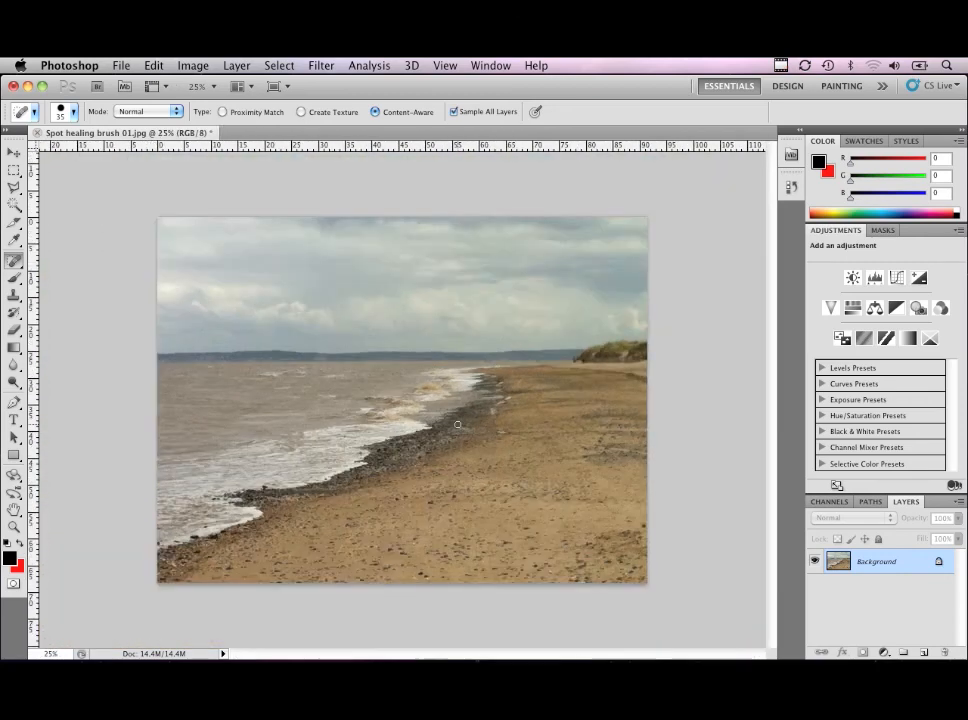